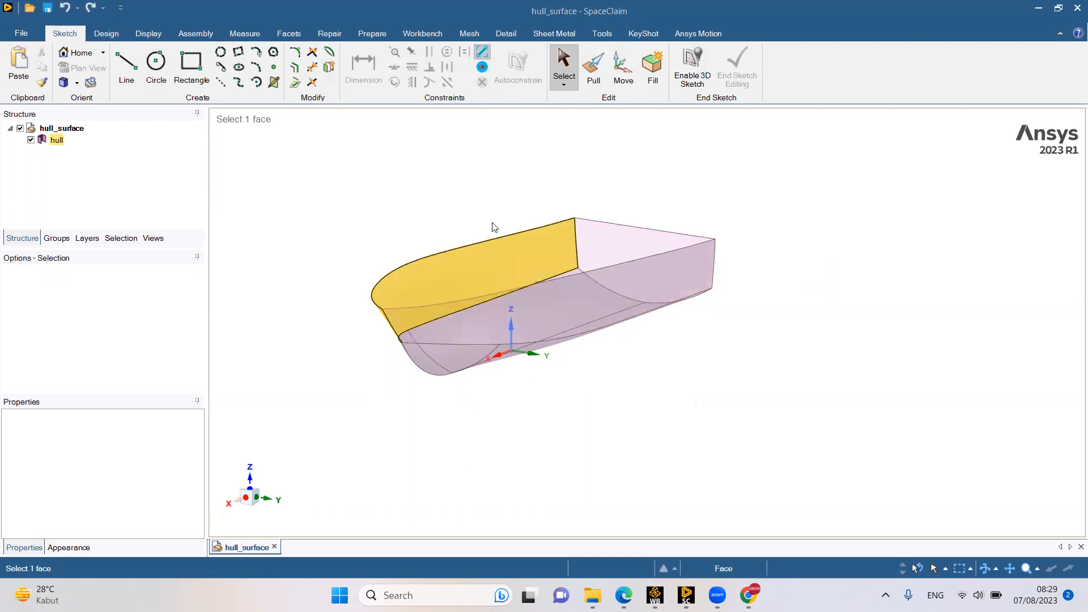
Examine the faces of the open hull surface body from several angles and select the whole body
left_click(455, 192)
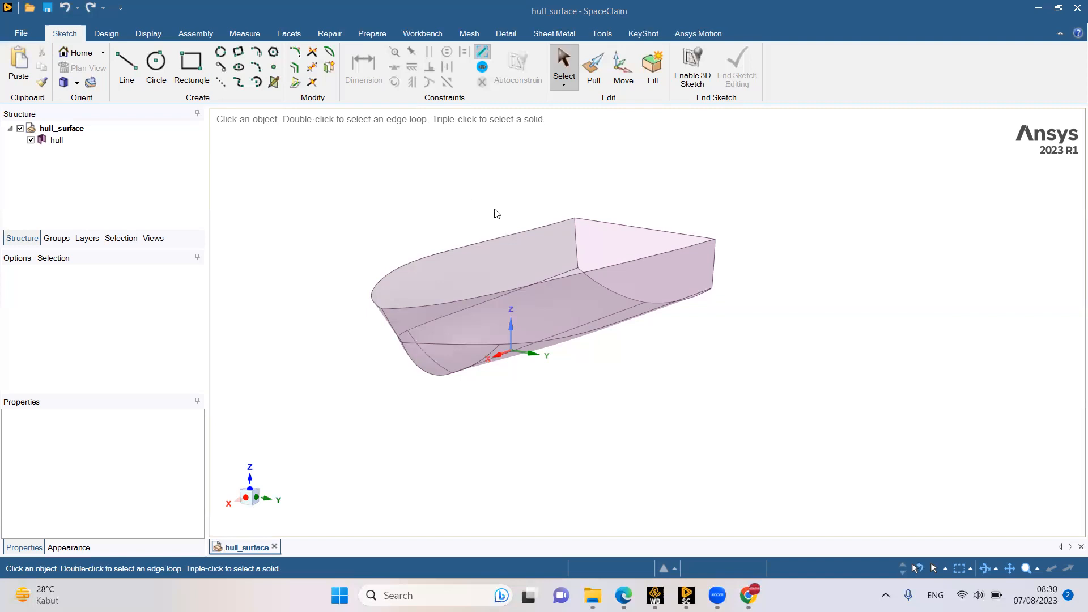
middle_click_drag(481, 200, 532, 202)
middle_click_drag(600, 208, 560, 211)
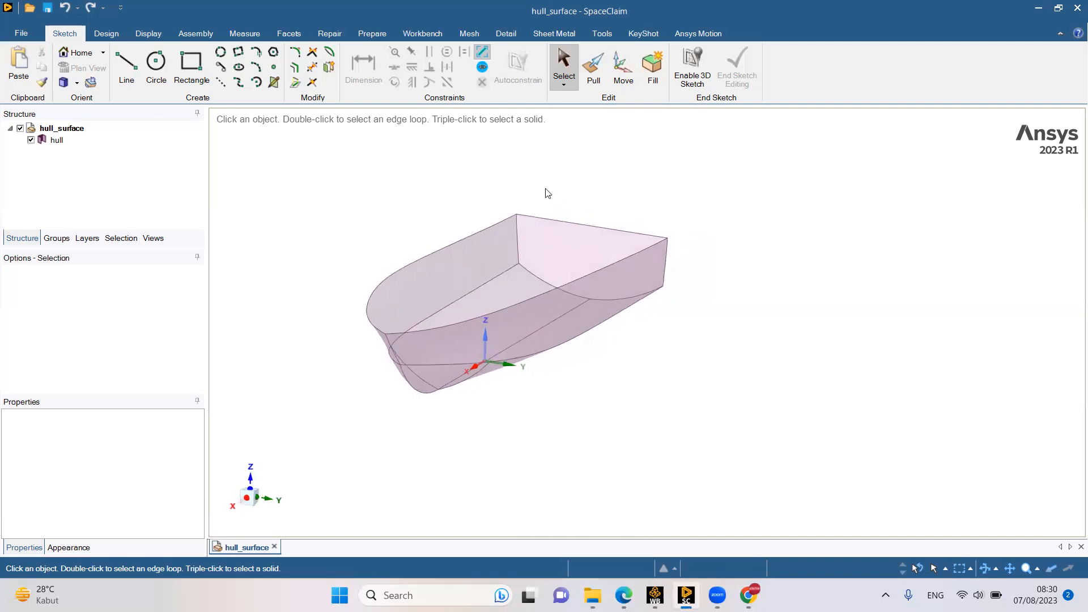
scroll(435, 215, "up", 1)
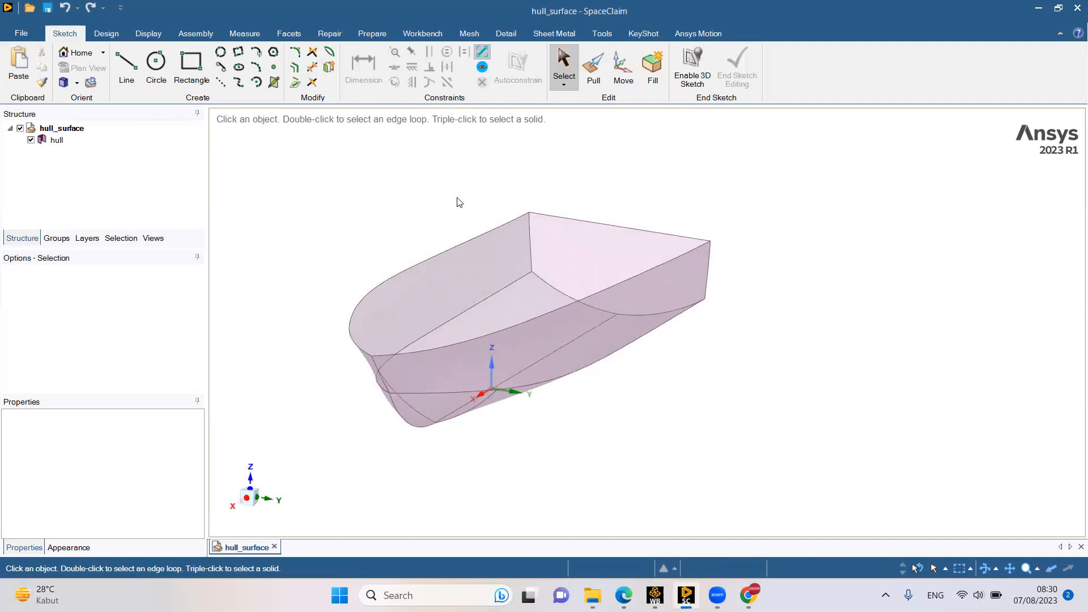
middle_click_drag(469, 200, 420, 199)
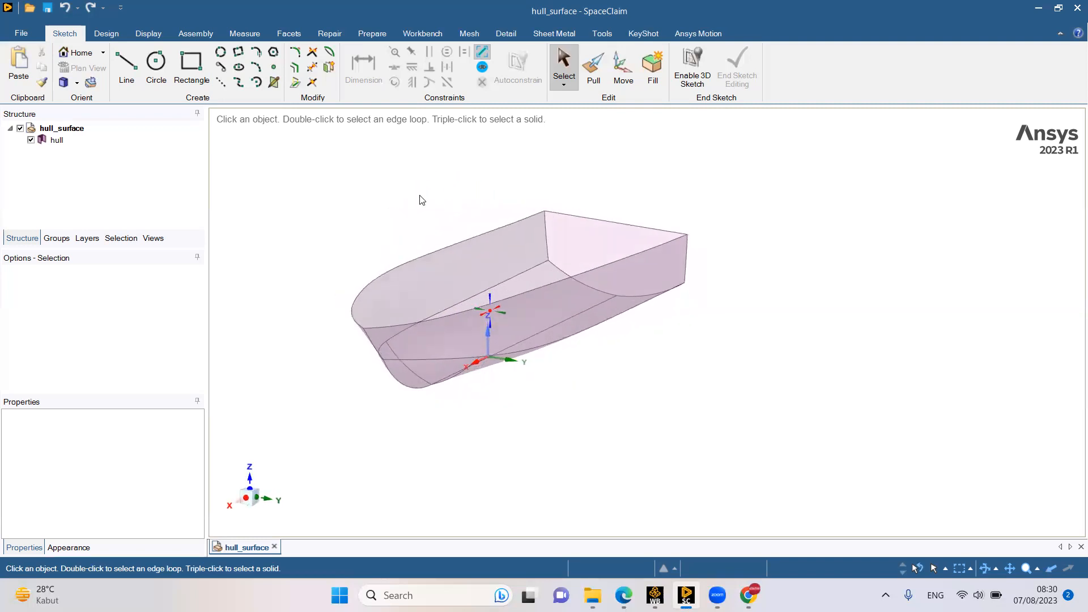
left_click(434, 312)
left_click(570, 293)
left_click(503, 265)
left_click(527, 278)
left_click(520, 238)
left_click(496, 214)
mouse_move(417, 179)
middle_mouse_down()
mouse_move(363, 163)
mouse_move(512, 209)
mouse_move(459, 208)
mouse_move(498, 201)
middle_mouse_up()
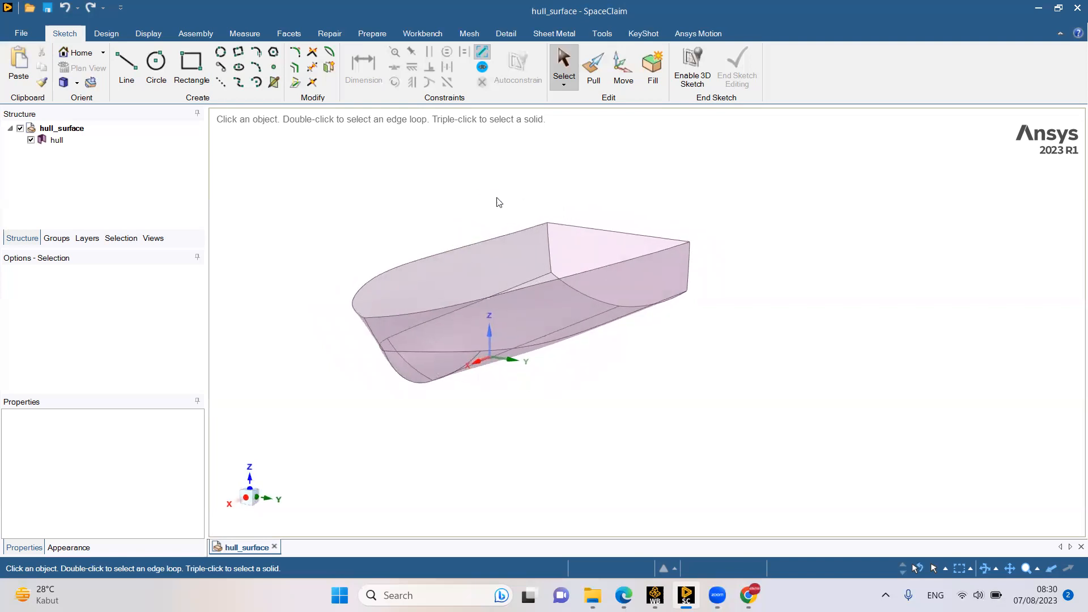
left_click(526, 277)
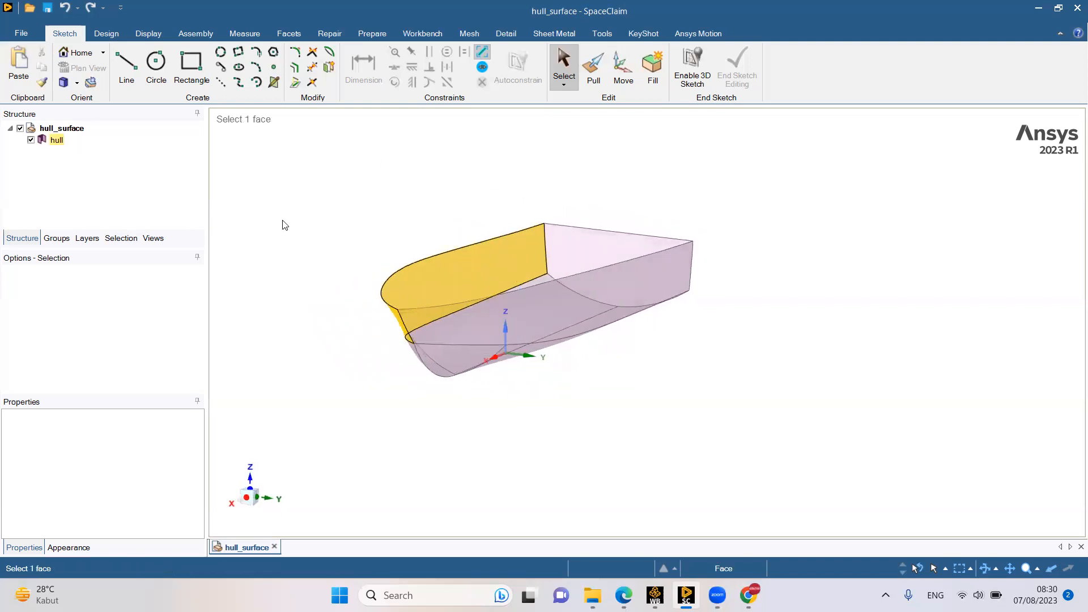
left_click(62, 141)
left_click(286, 153)
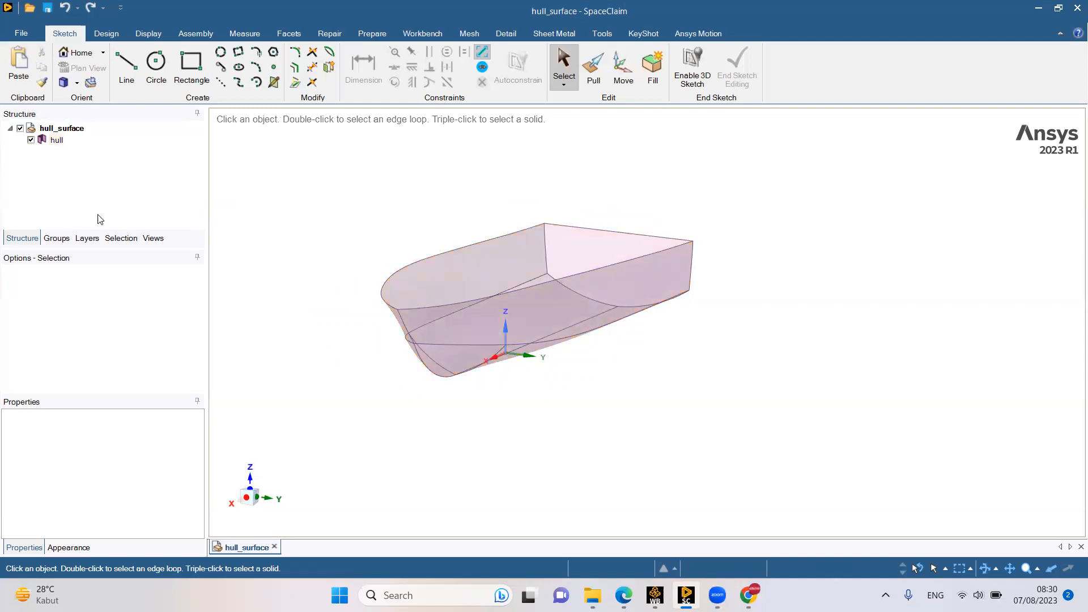
left_click(58, 141)
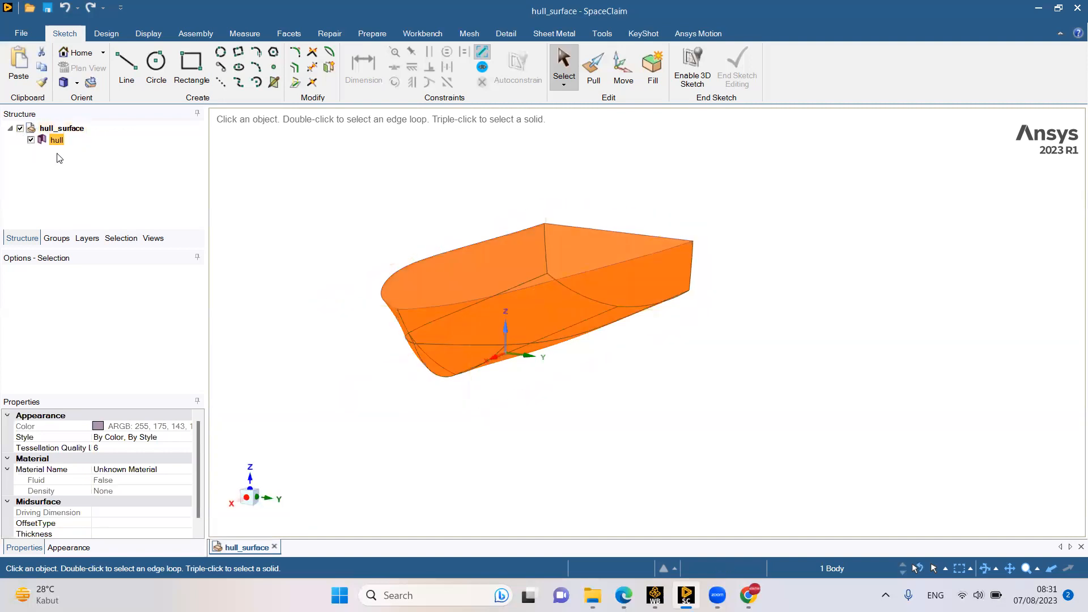
Find the missing face across the hull's open top with Missing Faces and fix it using the Patch option
left_click(335, 34)
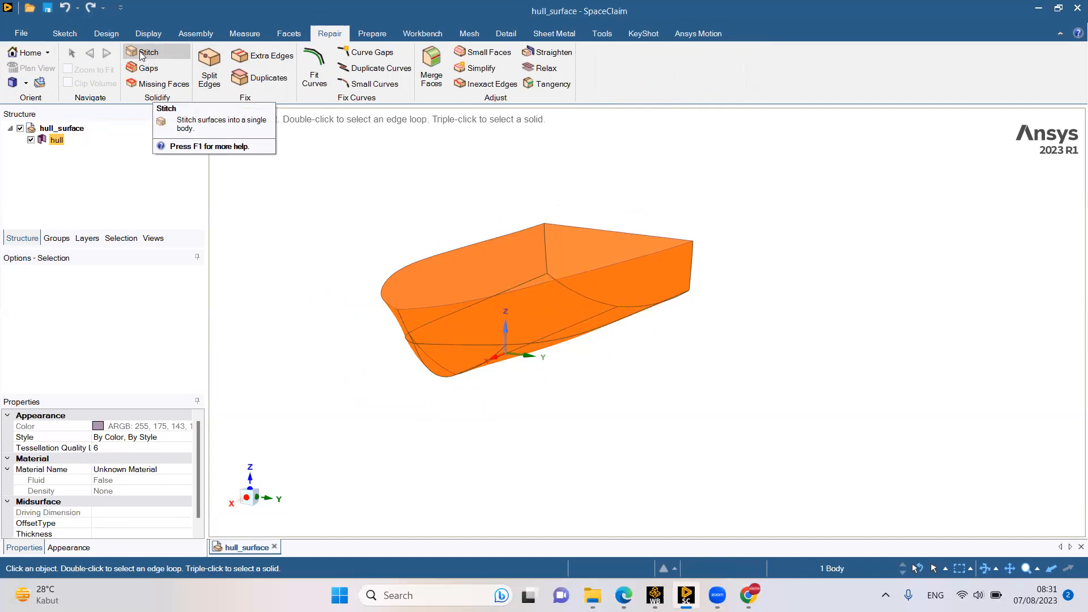
left_click(333, 198)
mouse_move(476, 188)
middle_mouse_down()
mouse_move(515, 179)
mouse_move(374, 182)
mouse_move(440, 172)
mouse_move(476, 197)
middle_mouse_up()
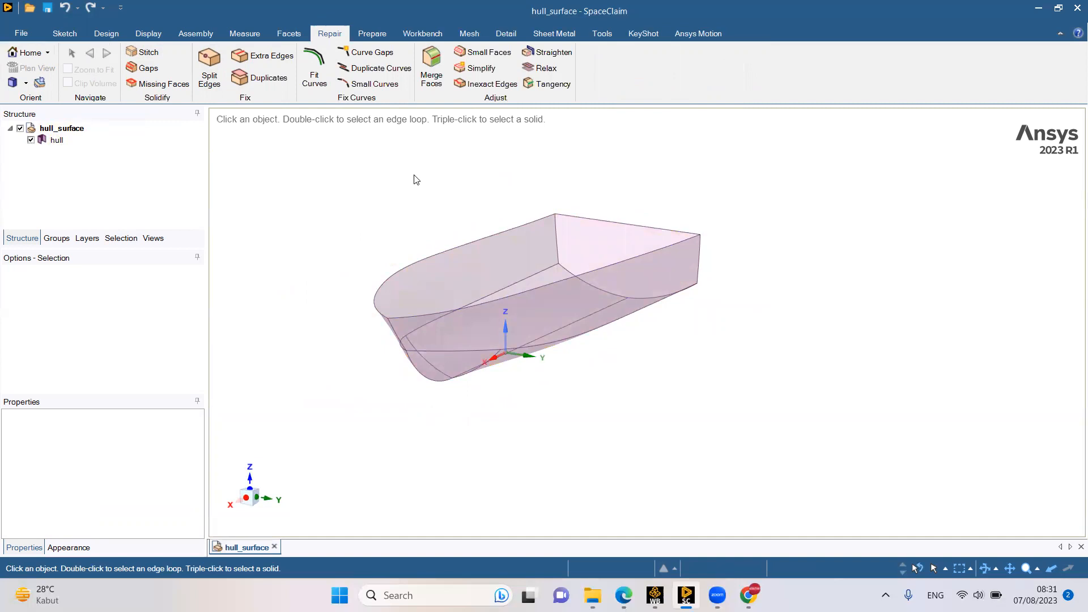
middle_click_drag(432, 170, 477, 202)
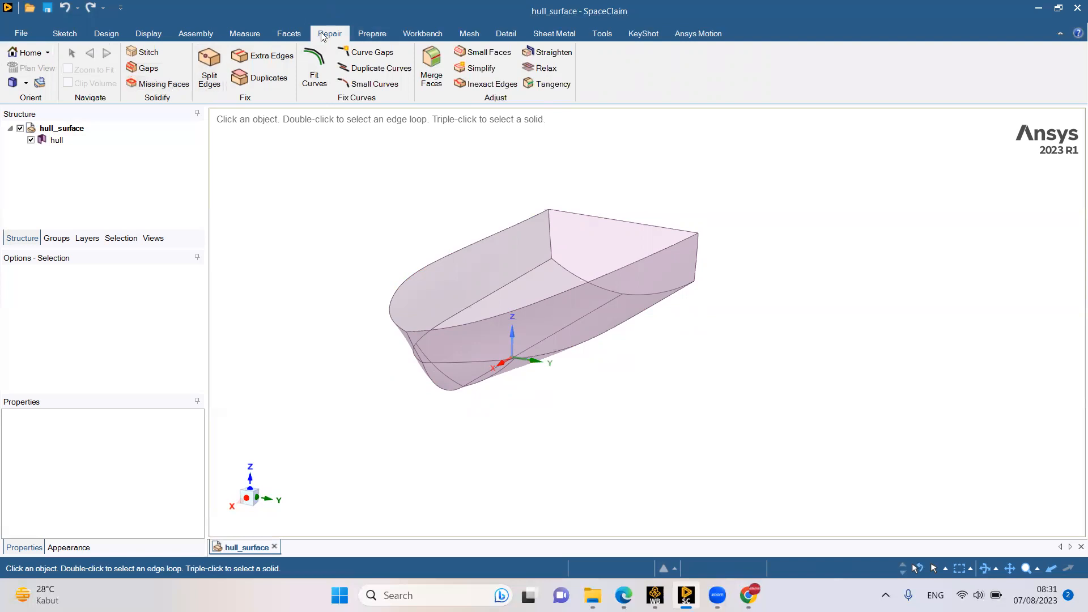
left_click(157, 84)
middle_click_drag(396, 201, 403, 200)
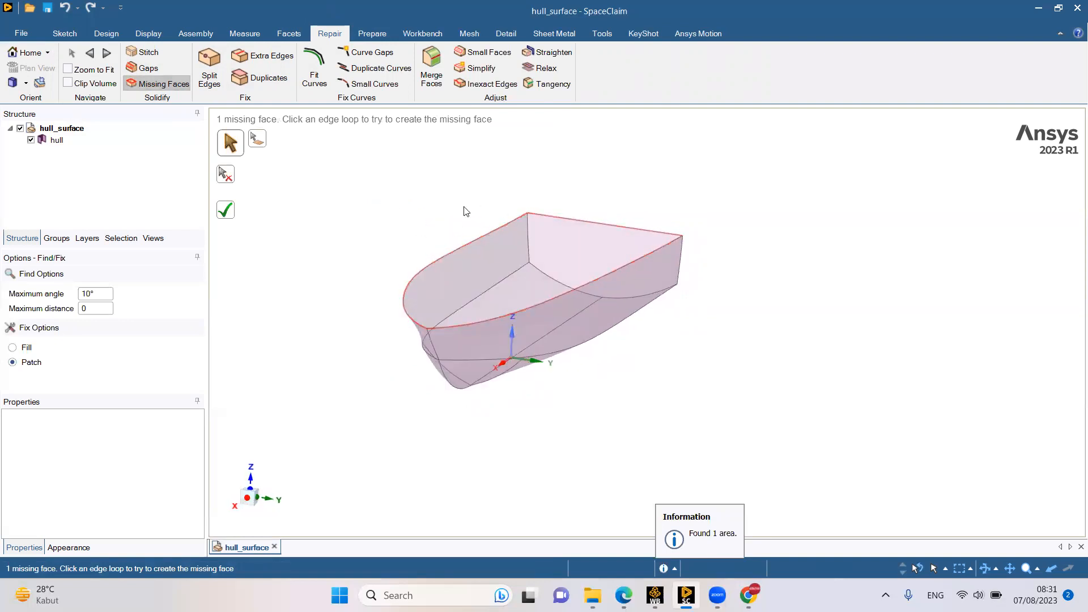
left_click(234, 215)
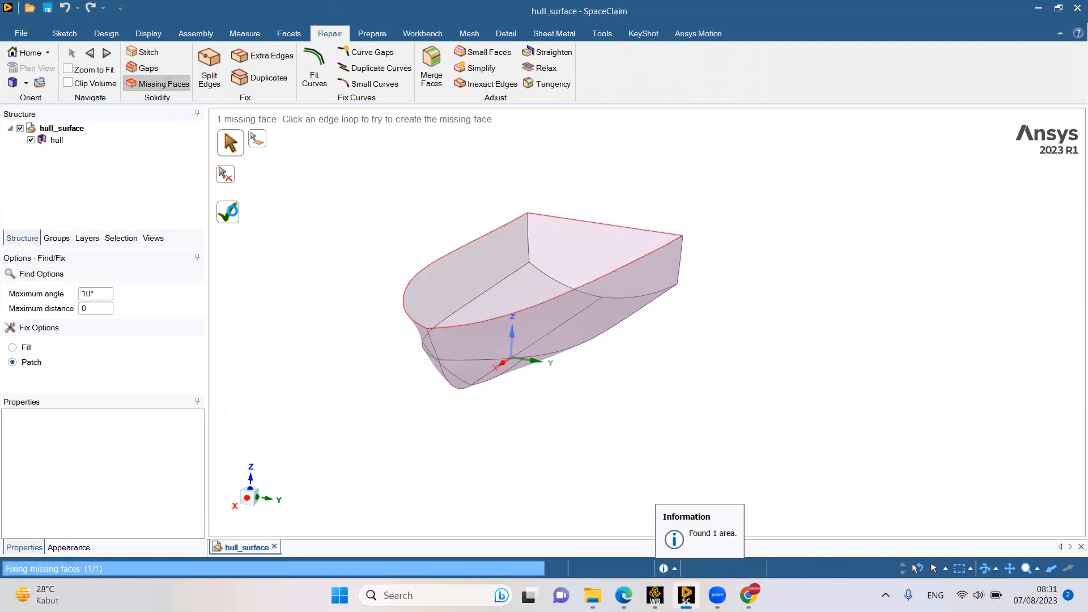
mouse_move(408, 218)
middle_mouse_down()
mouse_move(319, 218)
mouse_move(357, 182)
mouse_move(323, 204)
mouse_move(386, 218)
middle_mouse_up()
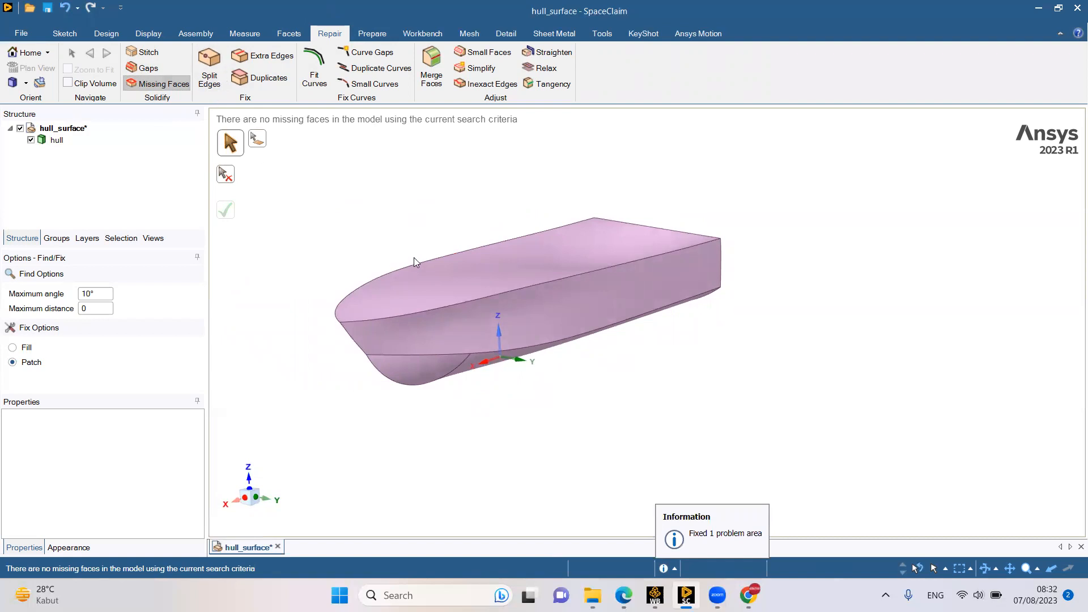
key("Escape")
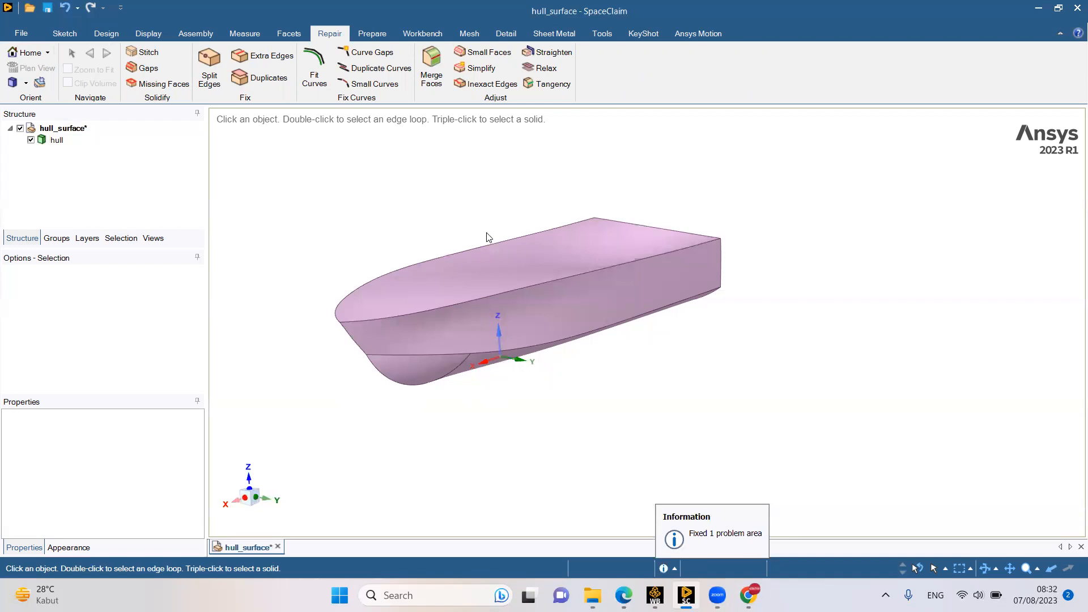
Examine the closed hull in side and angled views, checking where the origin and axes lie relative to the keel
left_click(258, 497)
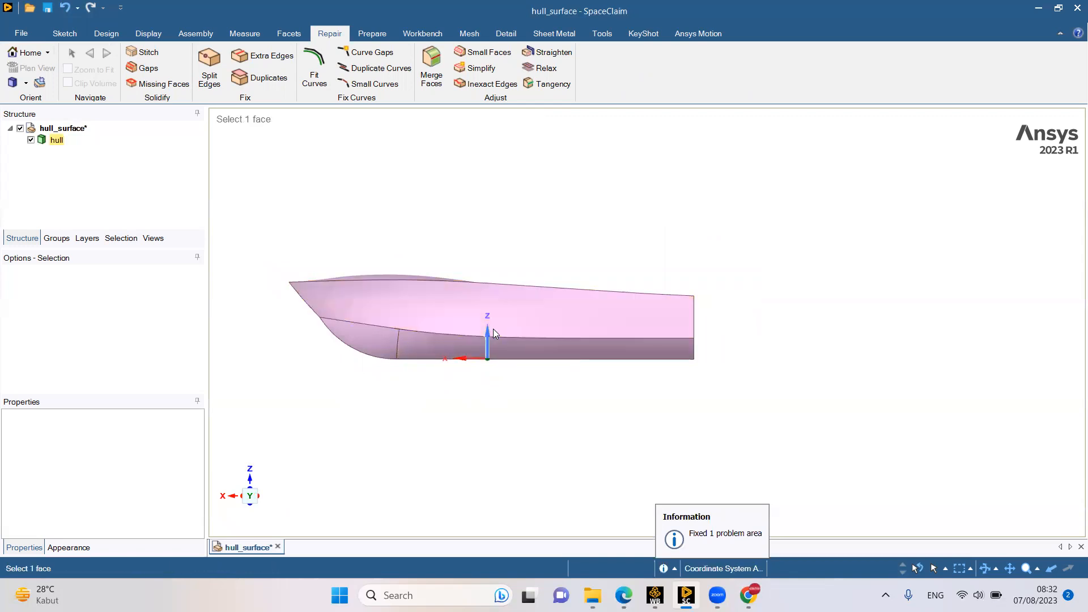
left_click(495, 349)
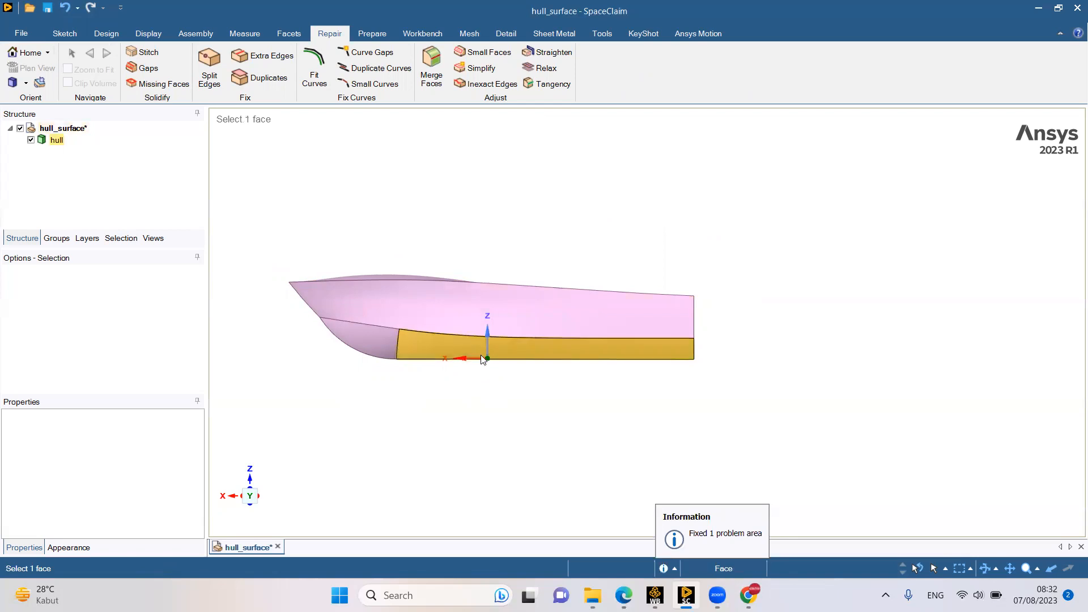
left_click(477, 363)
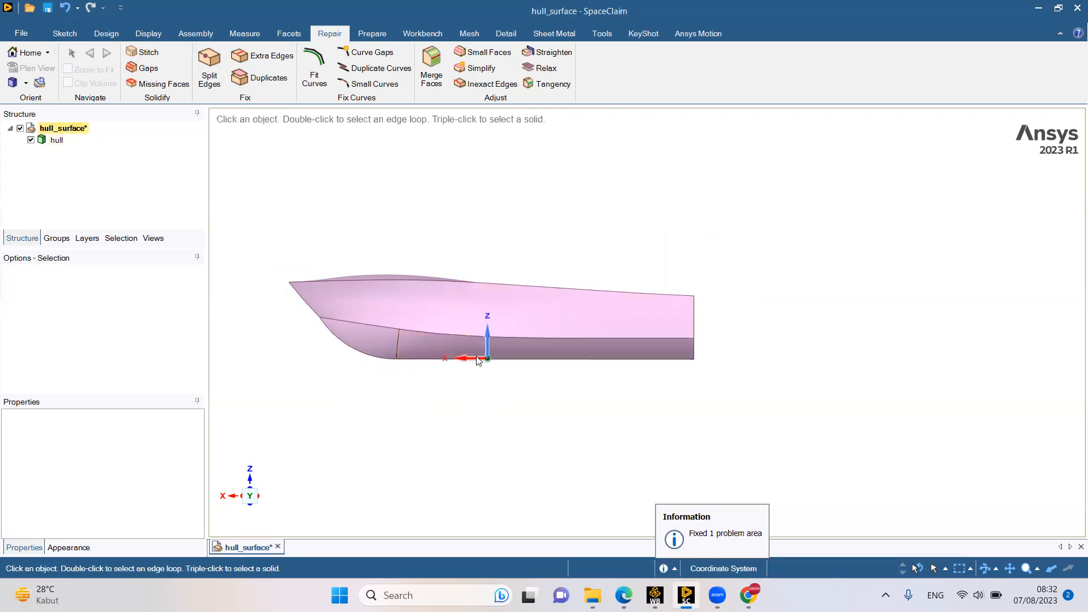
middle_click_drag(452, 367, 444, 317)
left_click(475, 328)
left_click(478, 329)
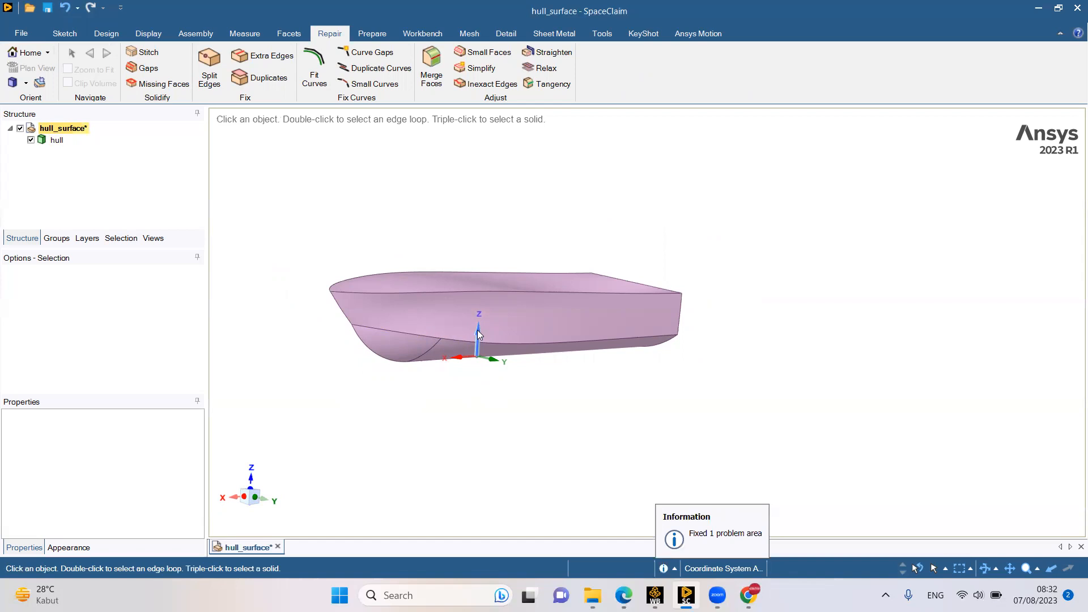
left_click(478, 333)
scroll(479, 333, "up", 2)
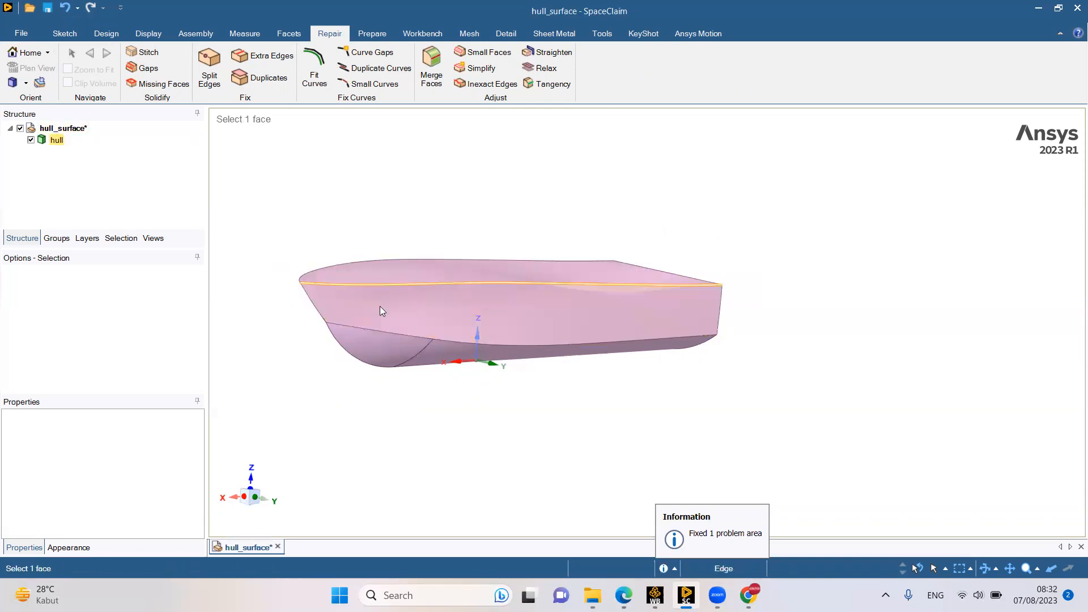
scroll(482, 355, "down", 2)
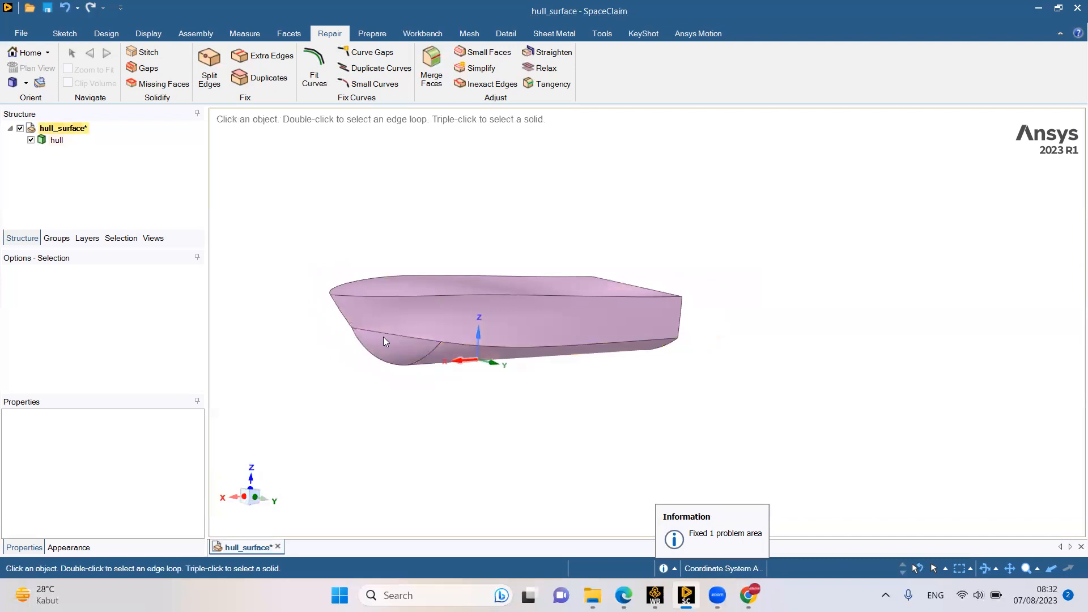
scroll(429, 261, "up", 2)
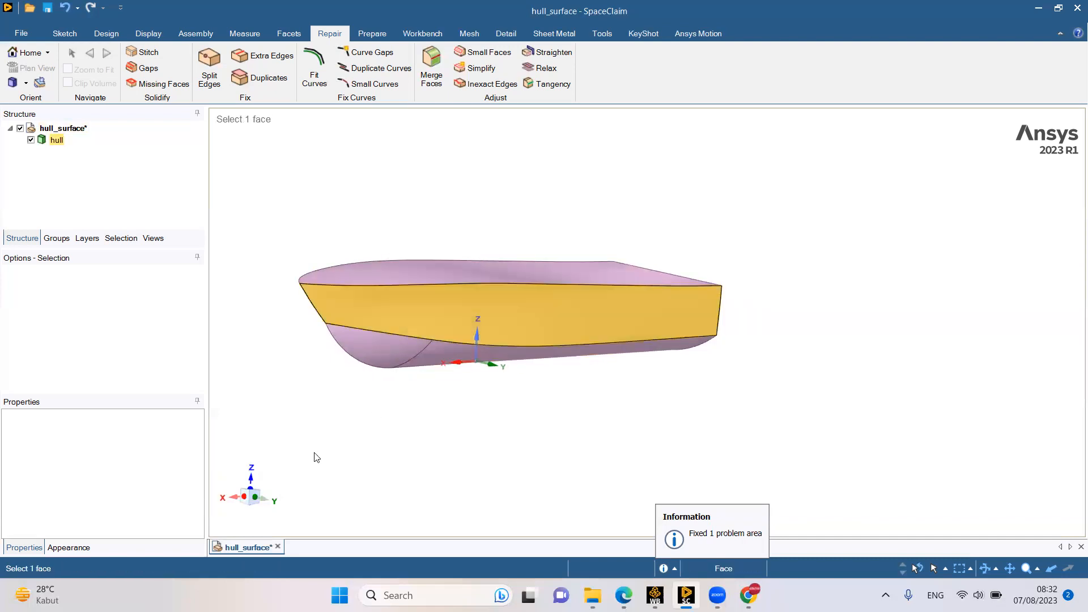
Start moving the hull body and anchor the Move handle at the world origin on the keel
left_click(104, 34)
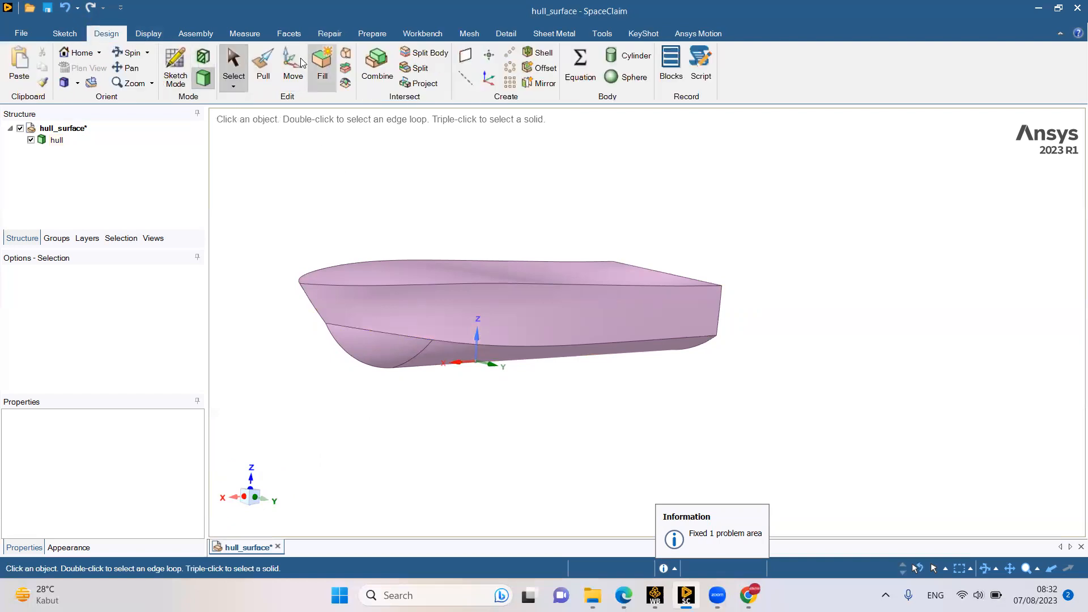
left_click(281, 81)
left_click(57, 140)
left_click(62, 143)
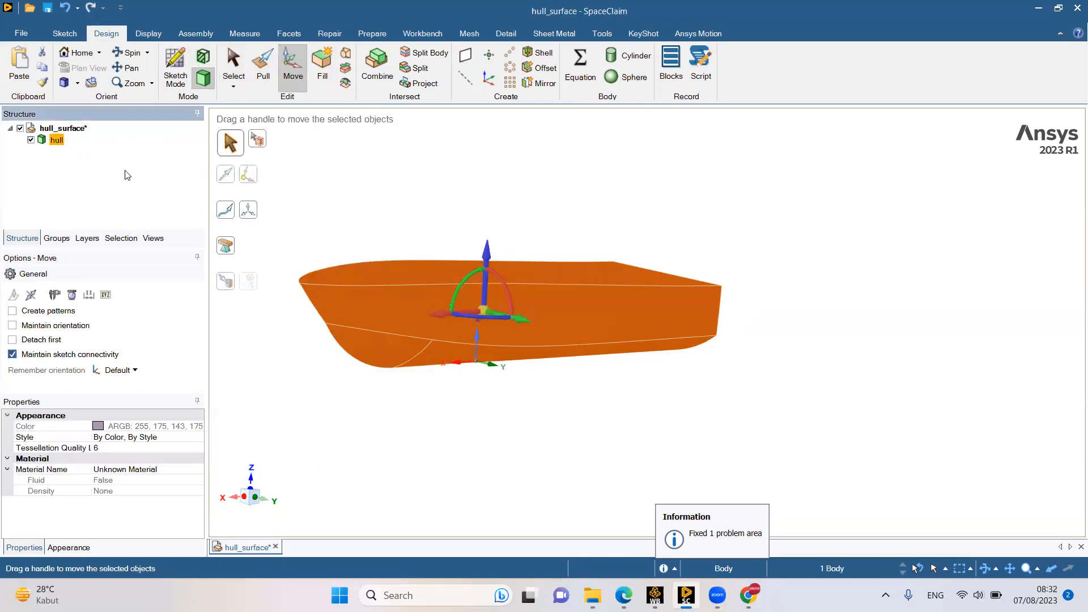
scroll(487, 316, "up", 1)
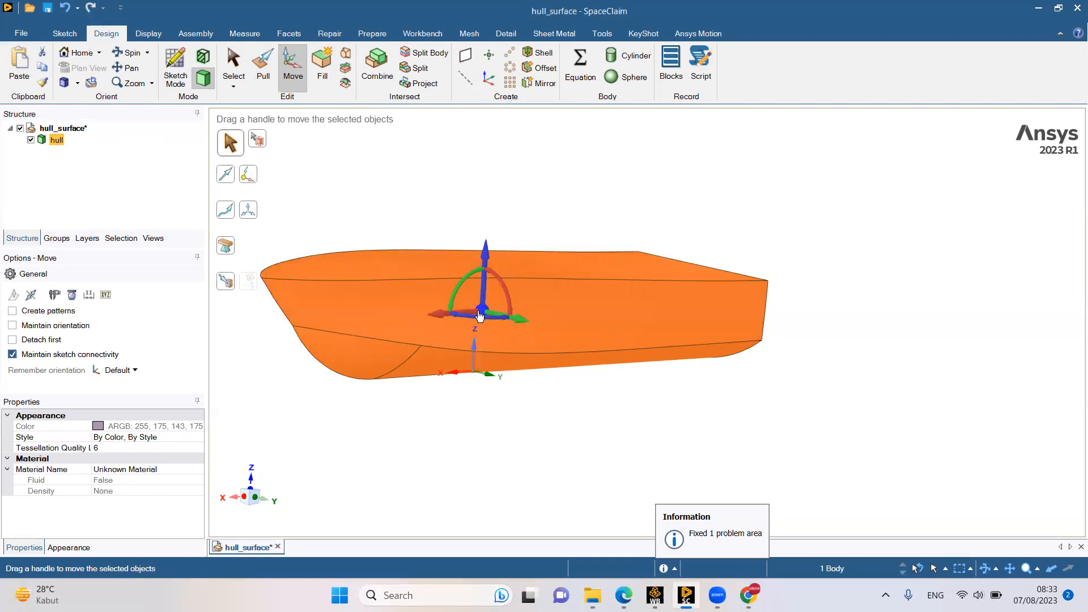
left_click_drag(481, 313, 477, 375)
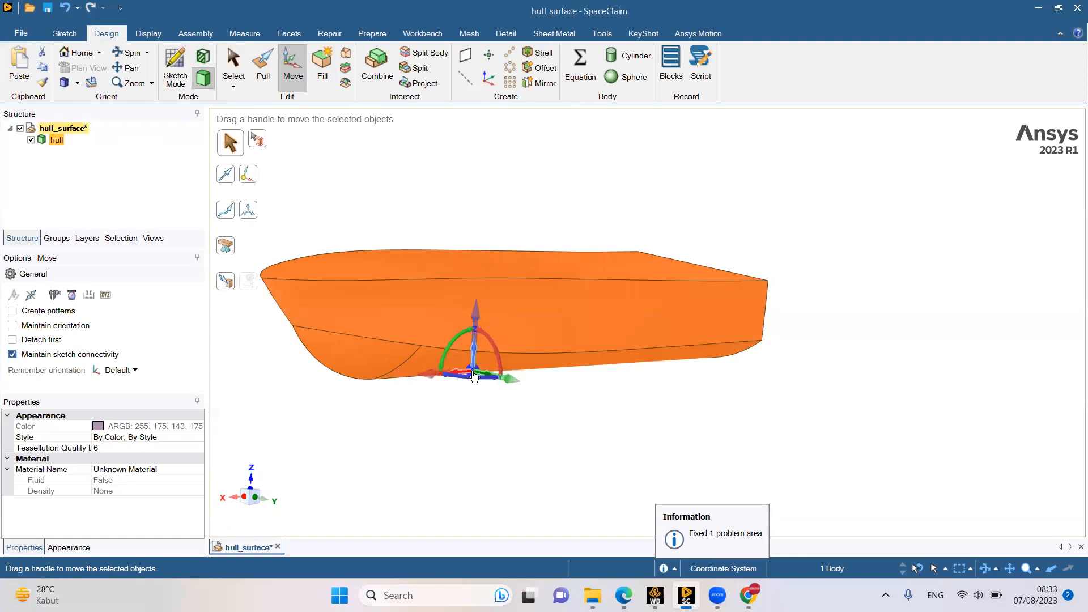
Move the hull 0.2 m straight down along the Z axis in the side view
left_click(258, 499)
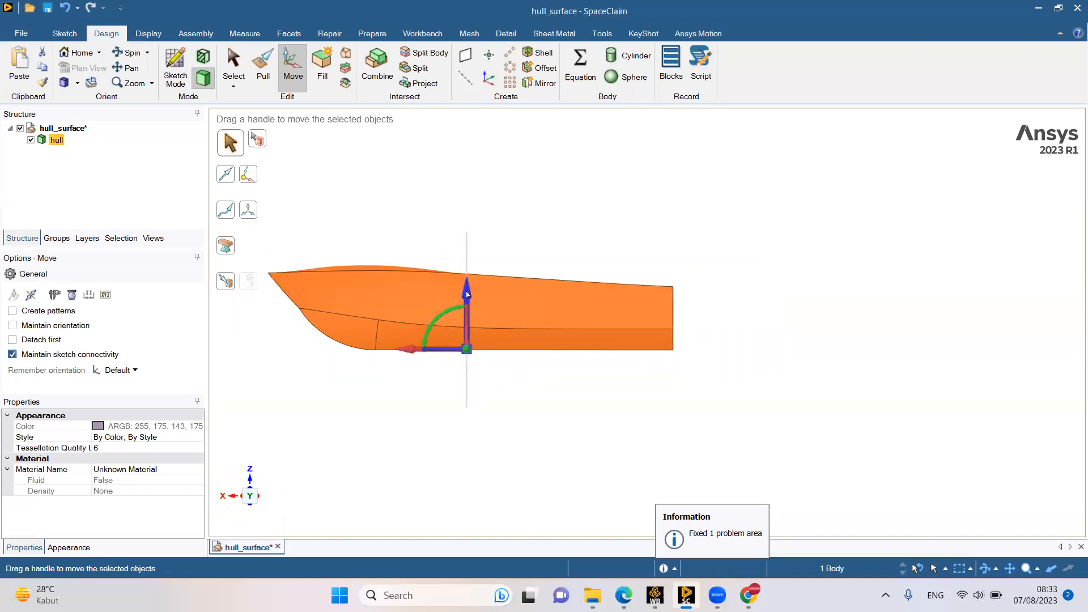
left_click_drag(467, 296, 468, 311)
type("0.")
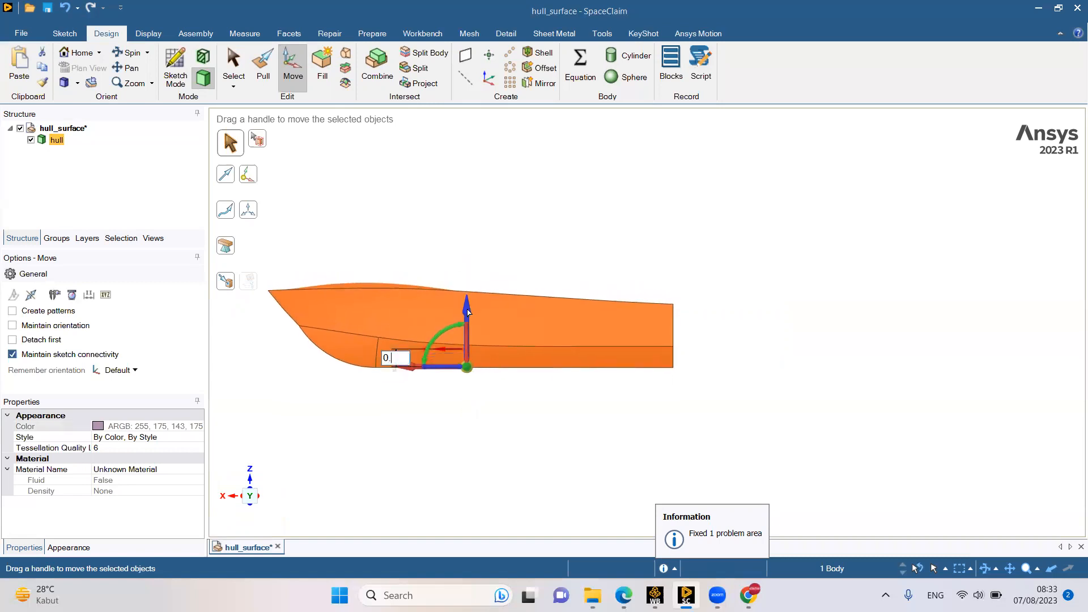
type("2")
key("Return")
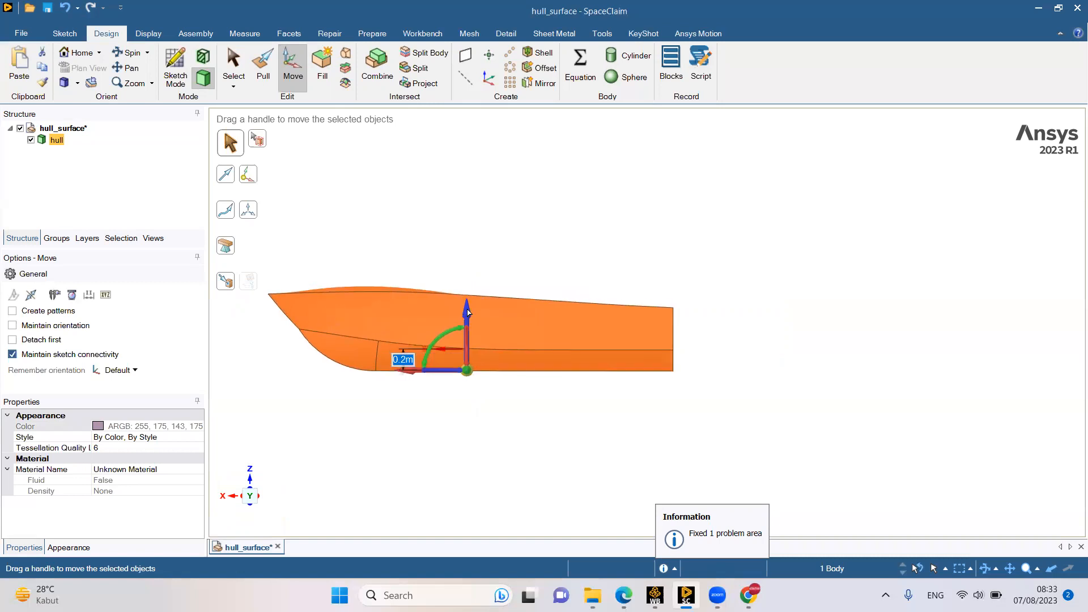
key("Escape")
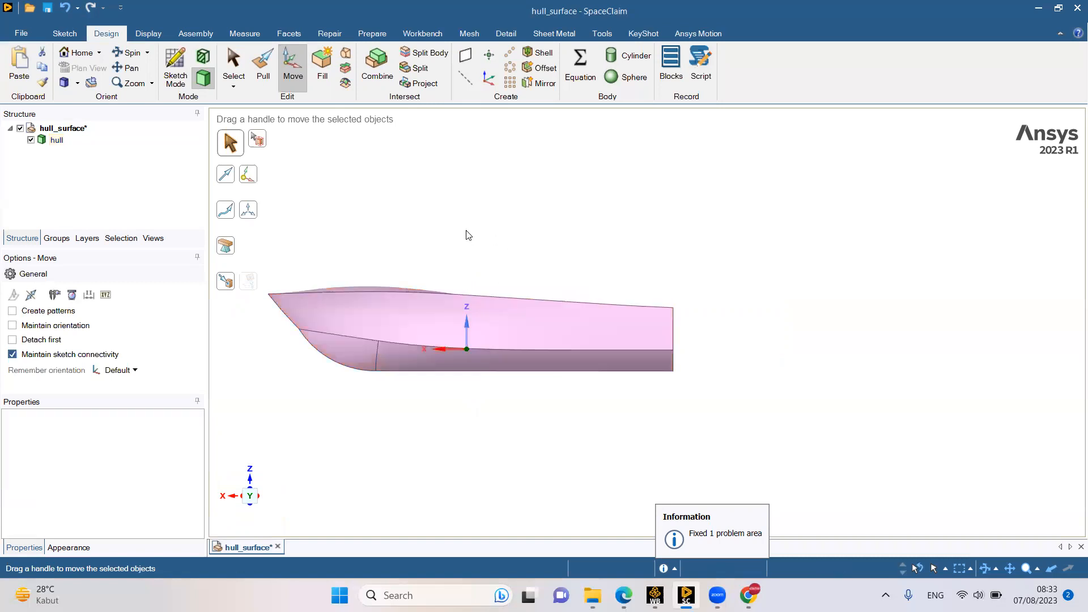
scroll(457, 230, "down", 1)
scroll(446, 240, "up", 1)
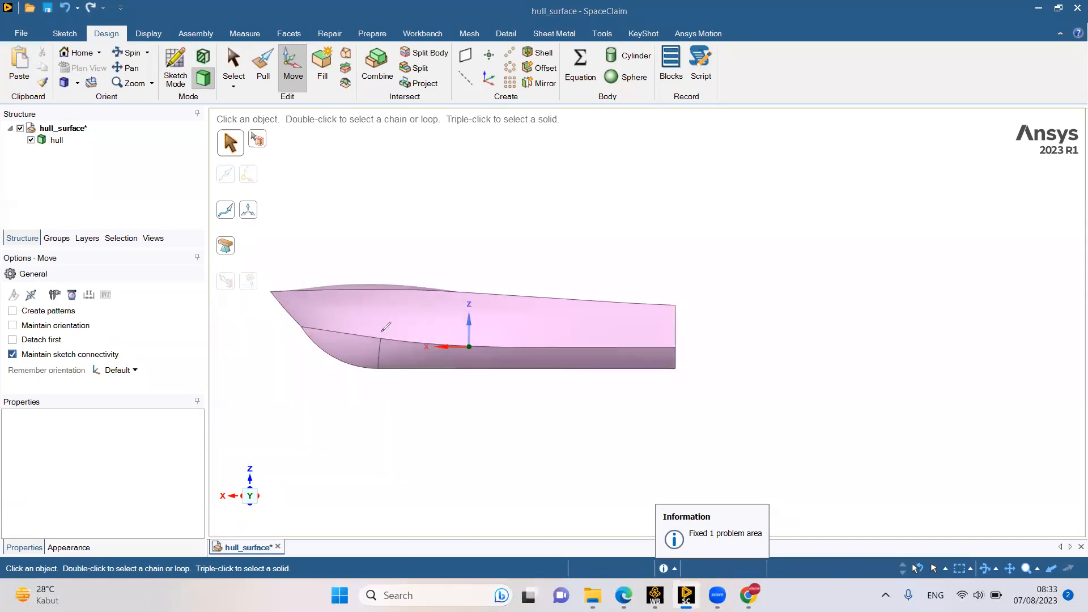
mouse_move(324, 348)
left_mouse_down()
mouse_move(342, 339)
mouse_move(419, 348)
left_mouse_up()
mouse_move(440, 363)
left_mouse_down()
mouse_move(461, 344)
mouse_move(572, 352)
left_mouse_up()
left_click_drag(581, 365, 655, 347)
left_click_drag(652, 368, 671, 352)
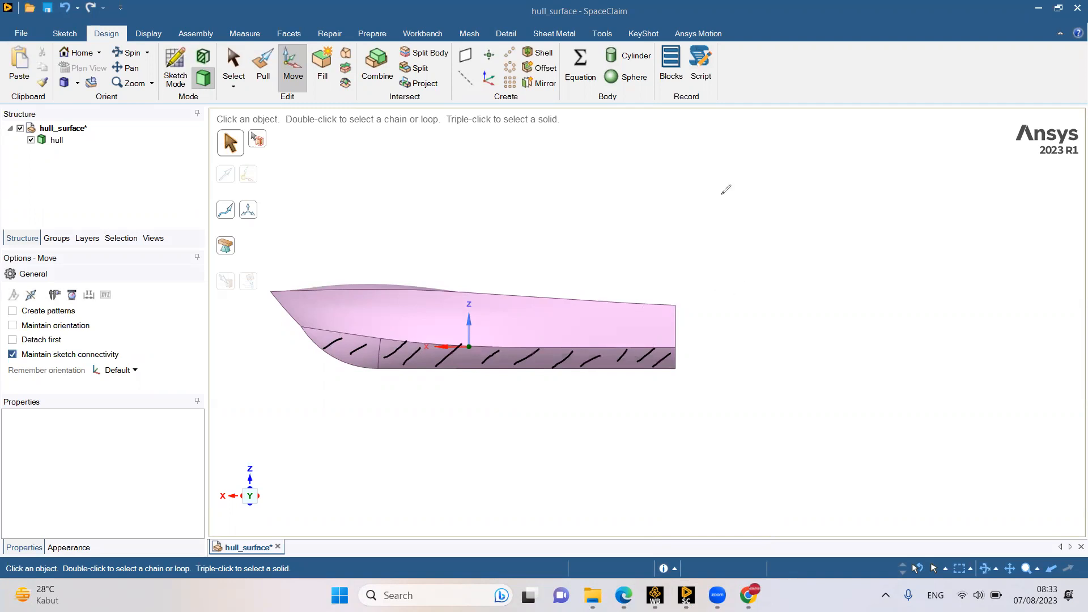
left_click(731, 118)
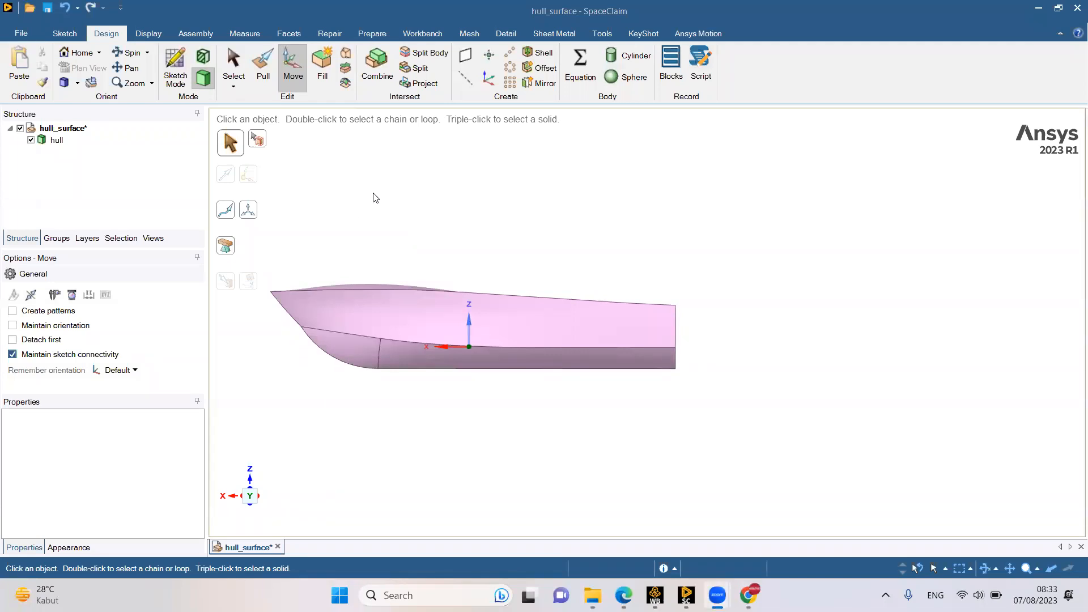
scroll(405, 215, "down", 2)
scroll(405, 214, "up", 2)
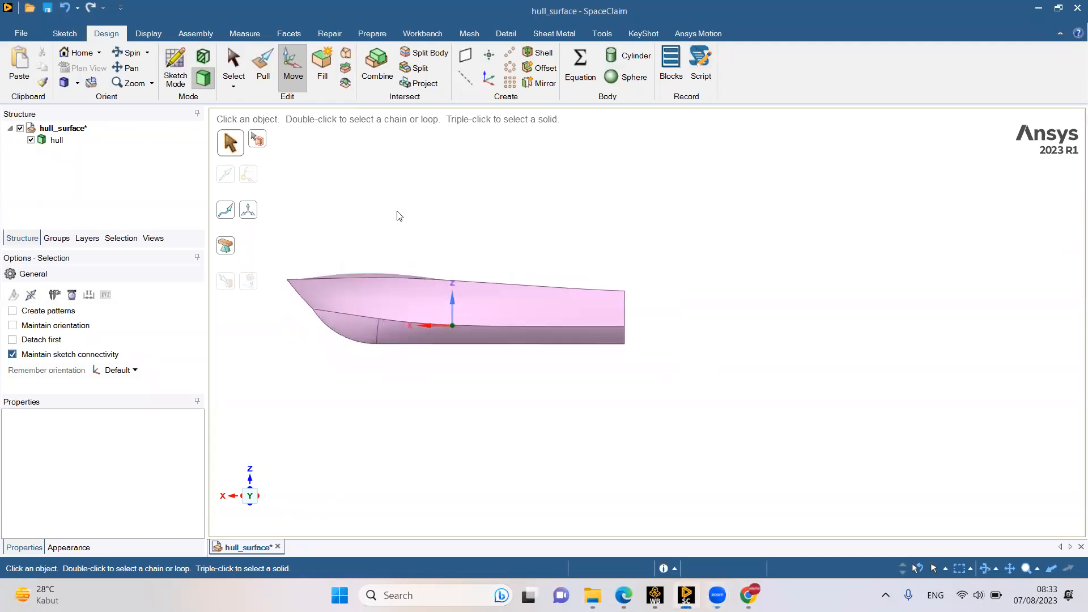
key("Escape")
middle_click_drag(442, 211, 476, 226)
middle_click_drag(429, 185, 435, 216)
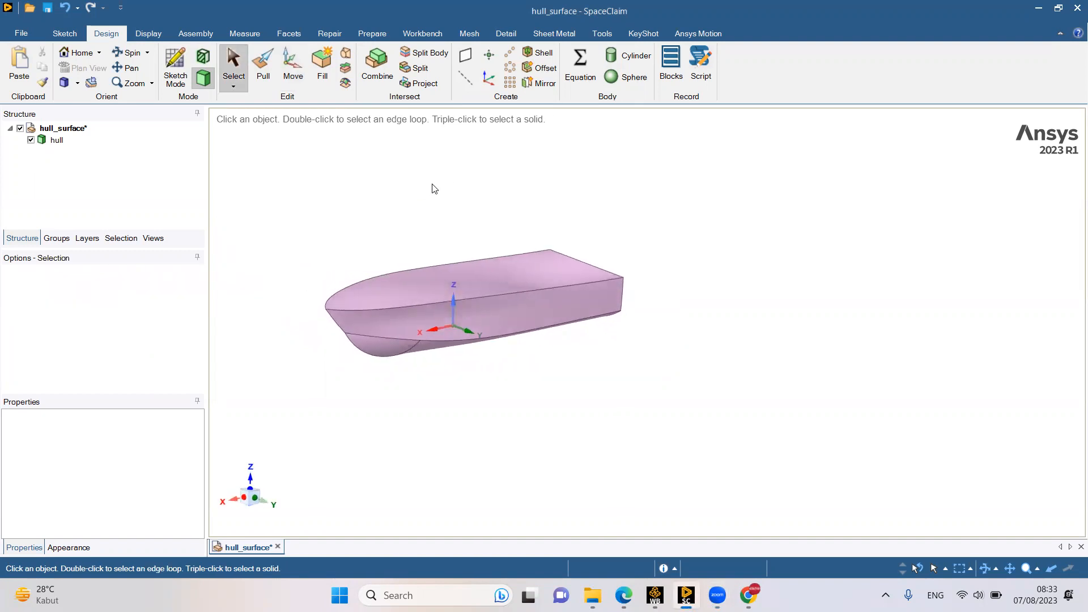
left_click(372, 35)
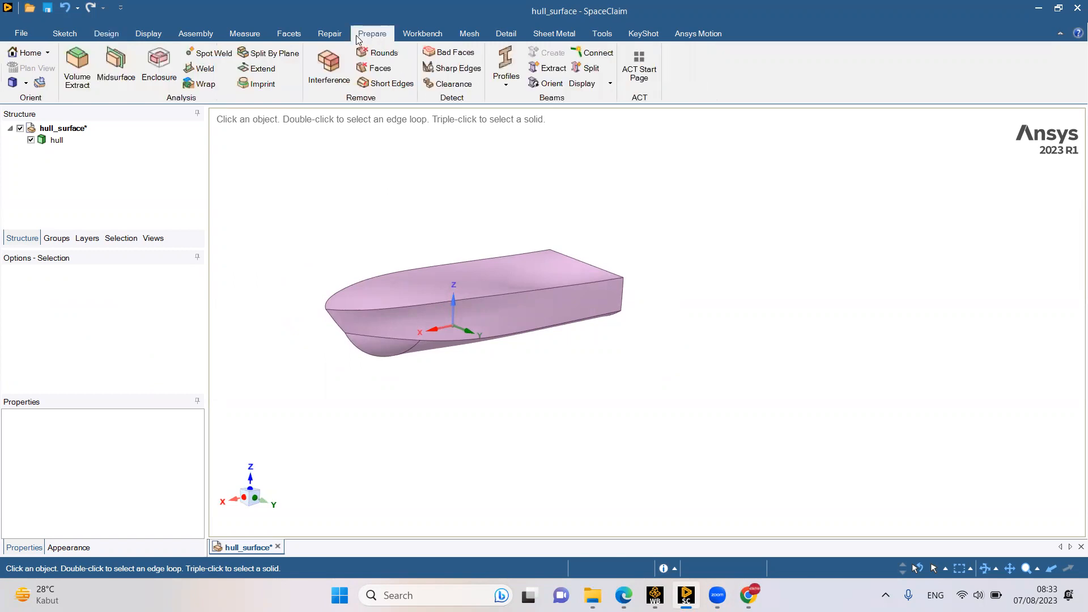
left_click(151, 66)
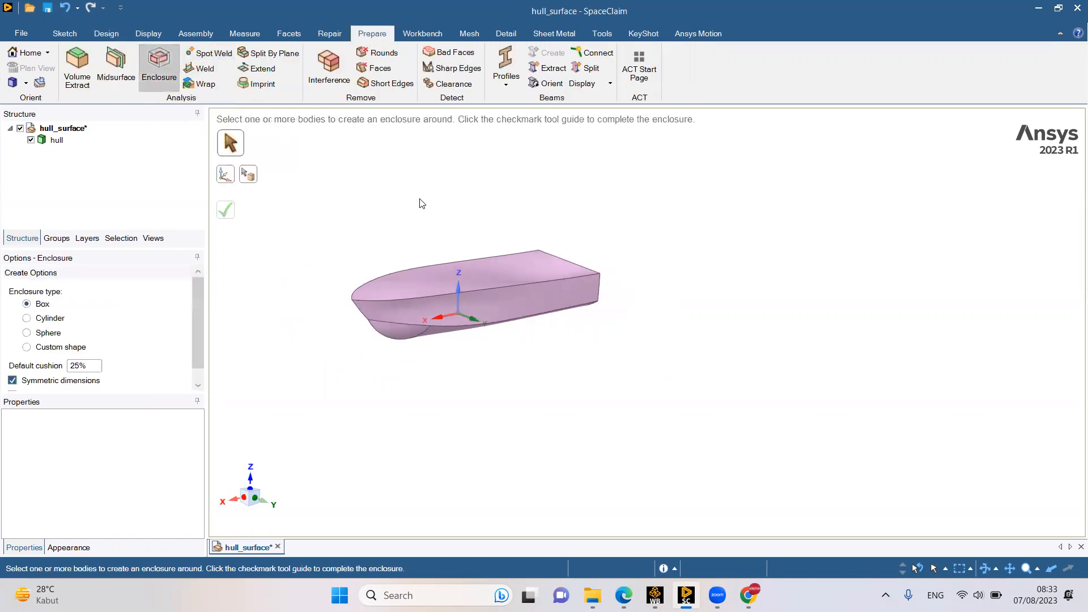
left_click(379, 313)
scroll(405, 295, "down", 2)
scroll(335, 200, "up", 1)
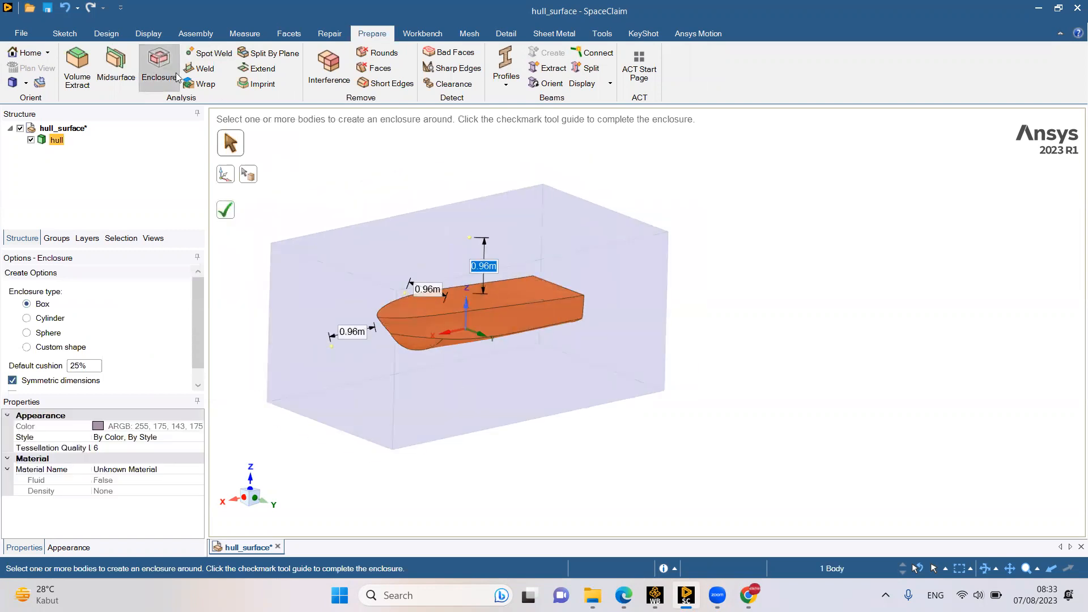
middle_click_drag(423, 323, 292, 249)
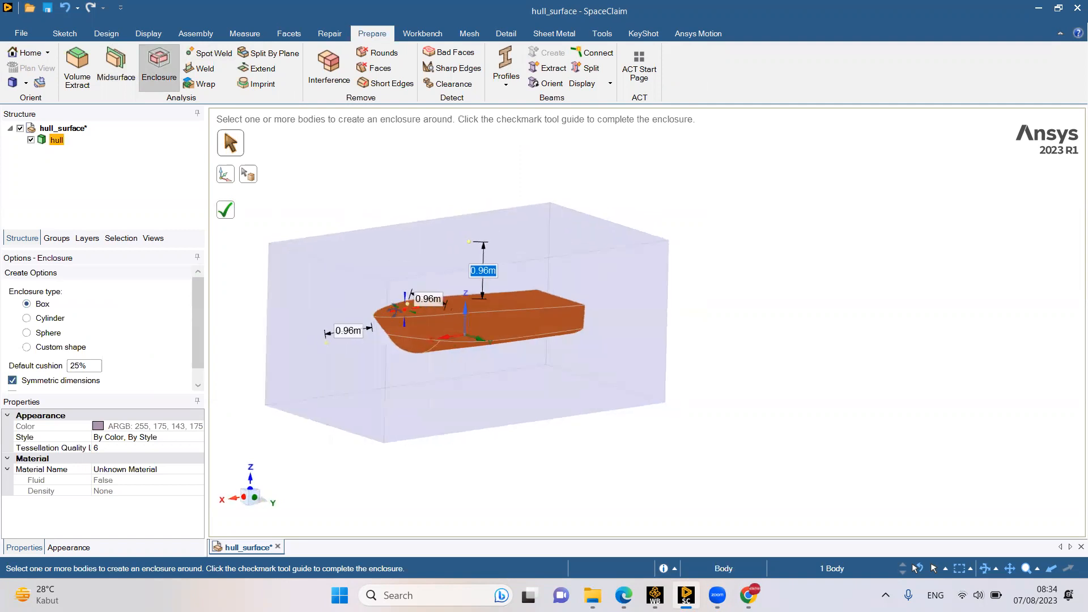
scroll(363, 307, "up", 2)
scroll(329, 301, "down", 2)
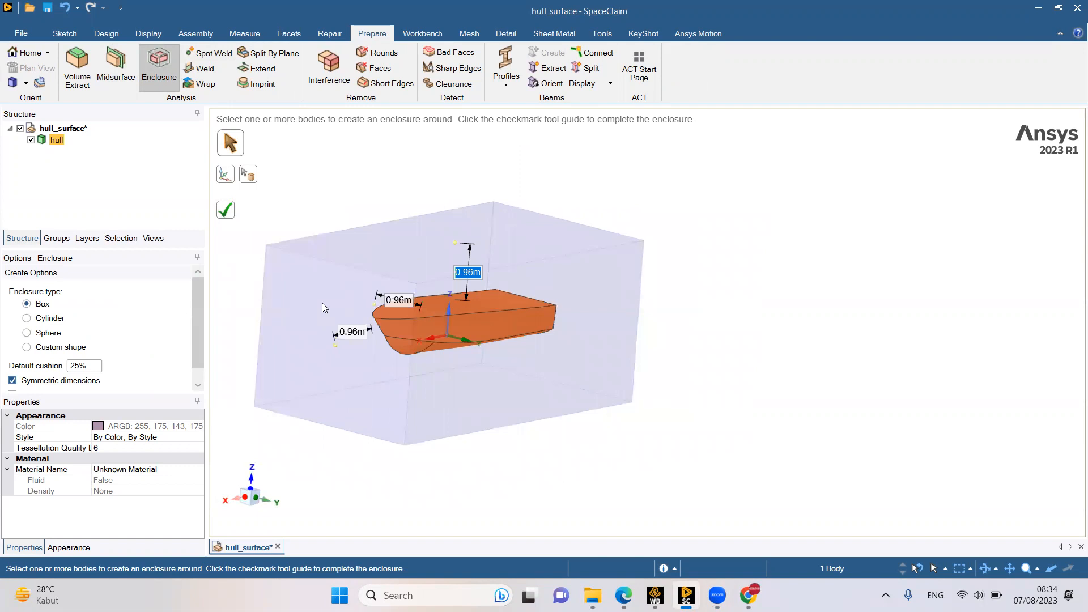
left_click(348, 200)
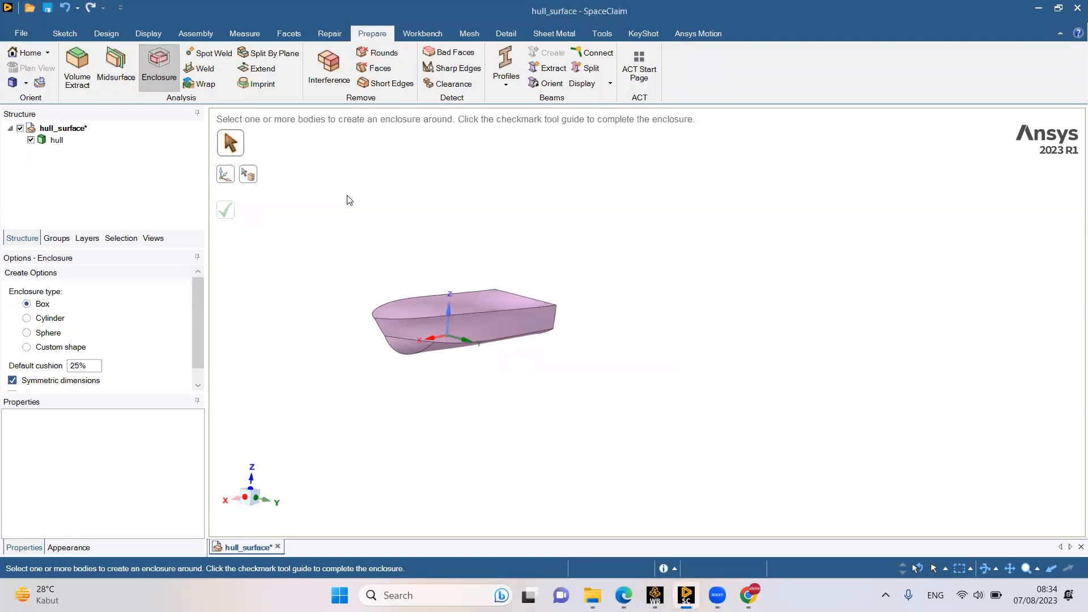
Measure the hull's length from the bow tip to the top edge of the stern
left_click(245, 35)
left_click(94, 77)
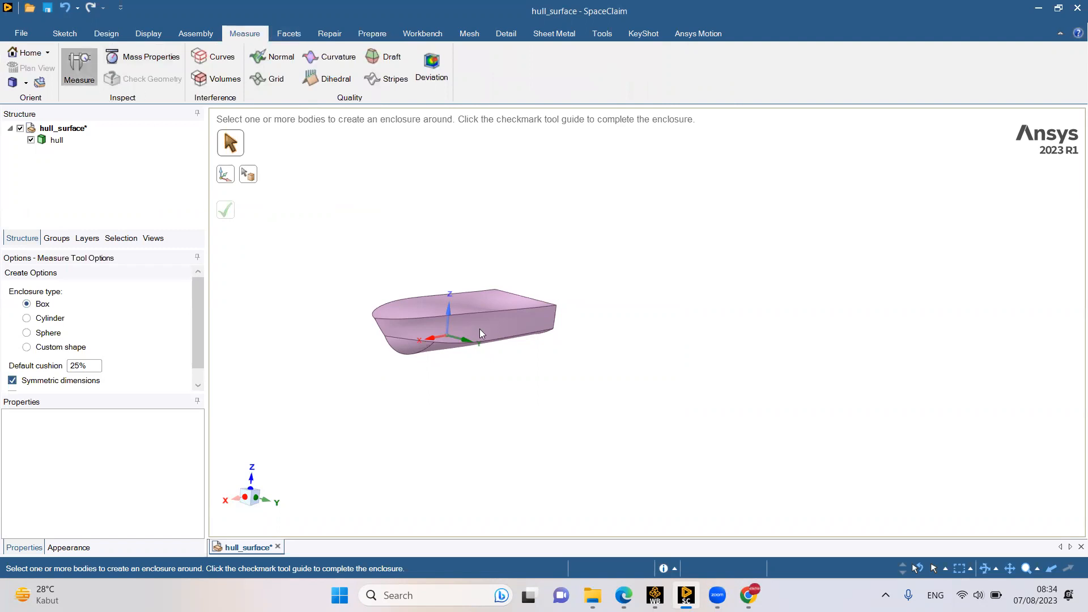
left_click(373, 322)
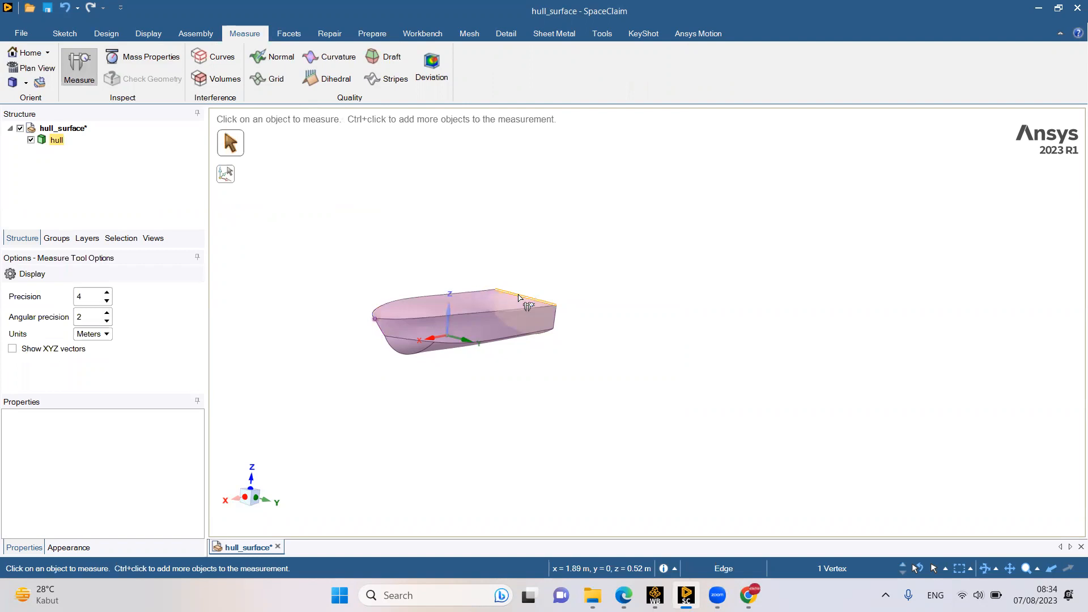
left_click(524, 295, "ctrl")
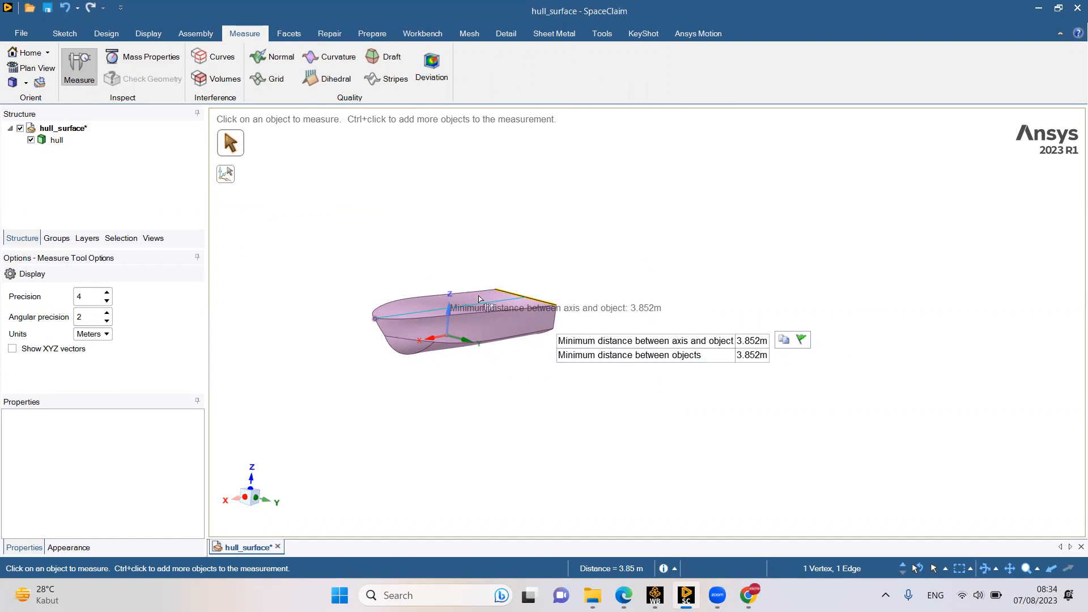
left_click(403, 221)
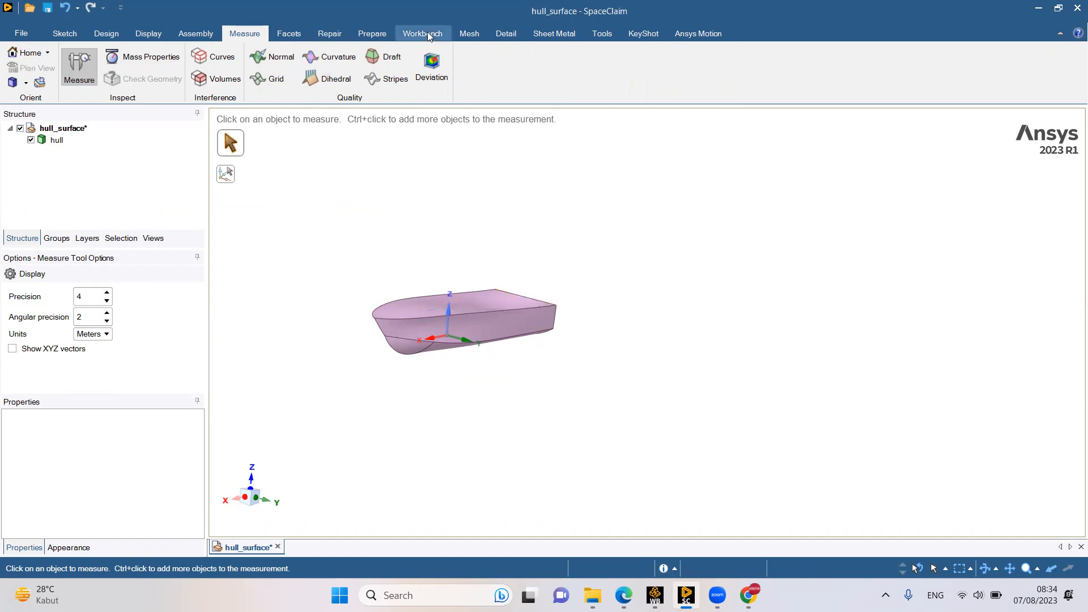
Start a box enclosure around the hull body and turn off symmetric dimensions
left_click(371, 34)
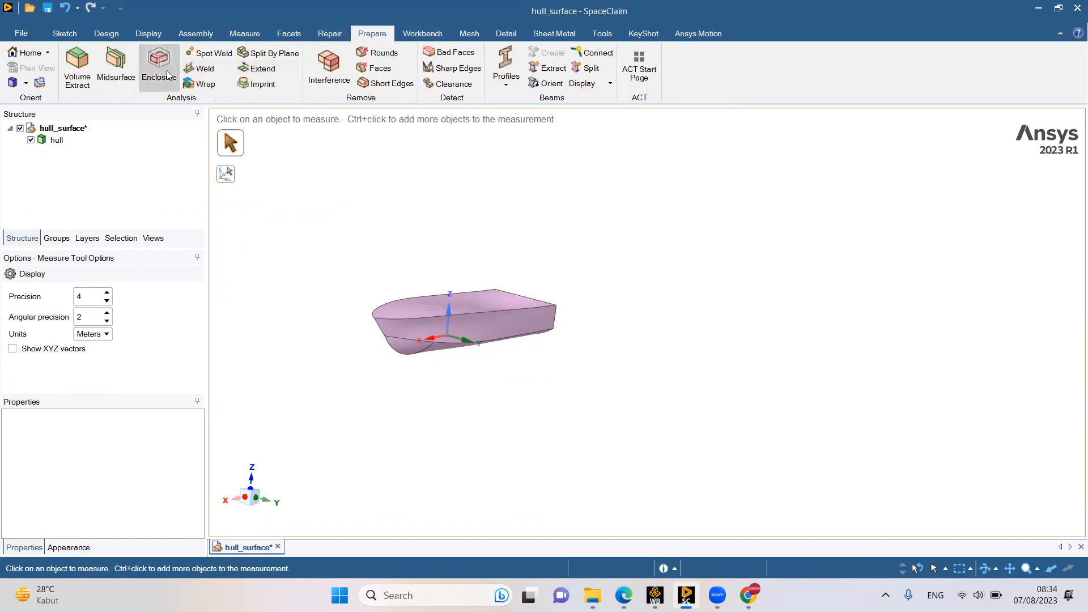
left_click(164, 66)
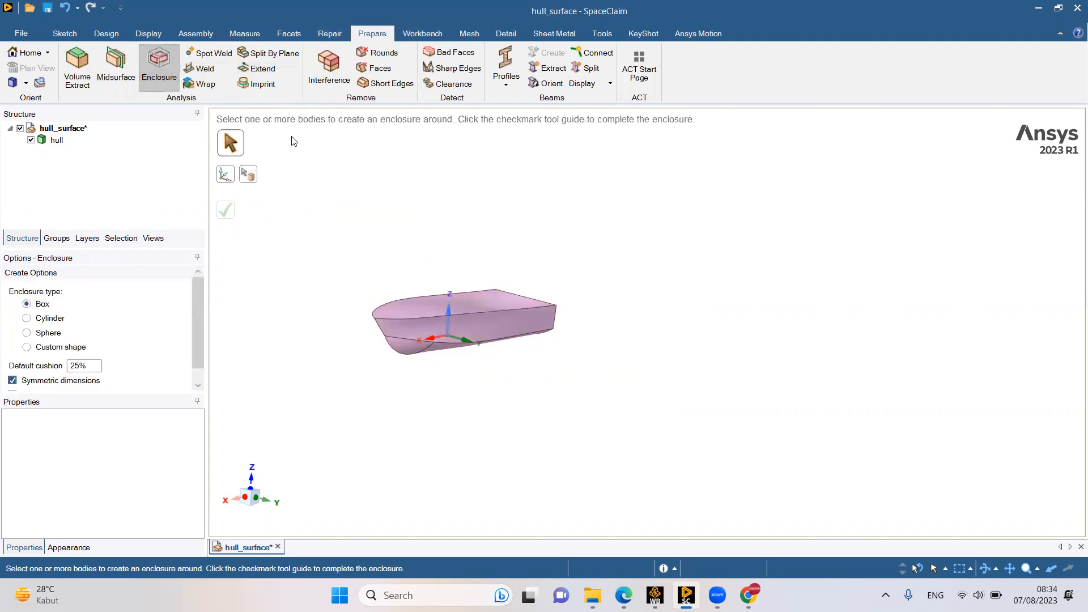
left_click(452, 319)
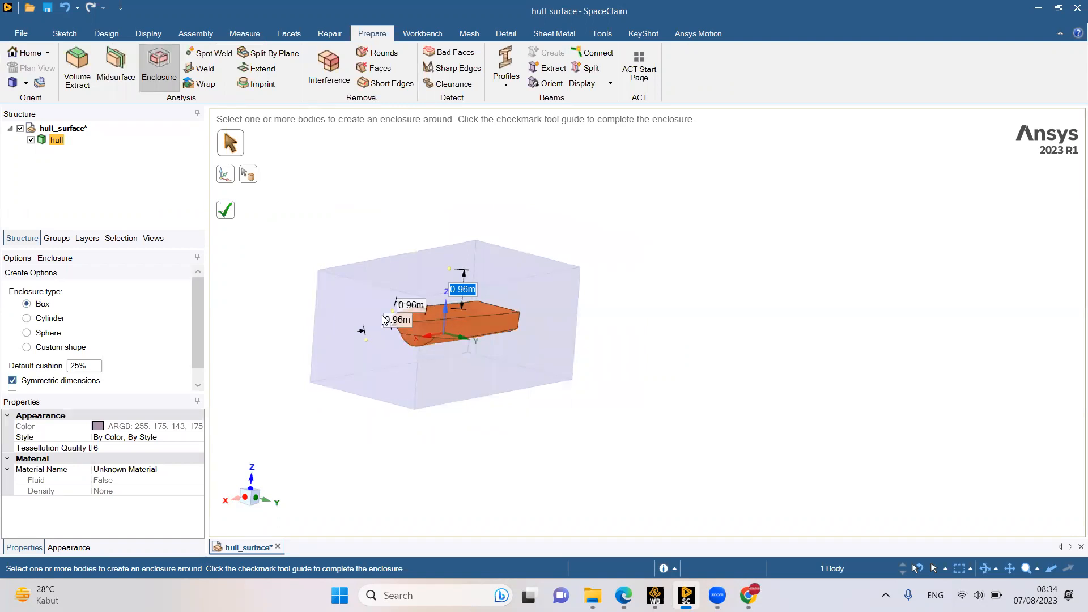
scroll(111, 361, "down", 1)
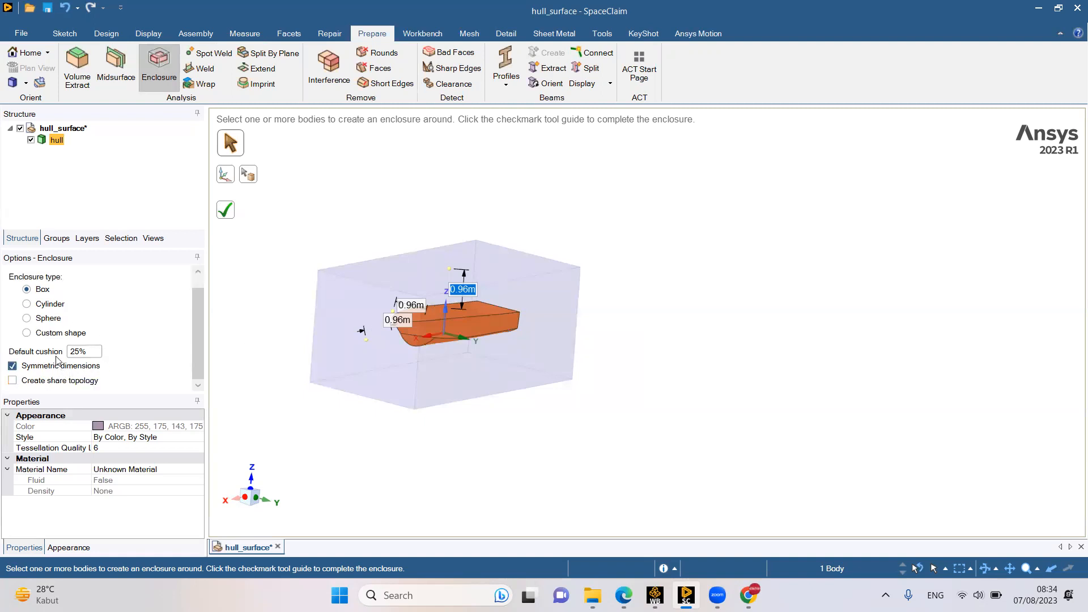
left_click_drag(113, 393, 110, 408)
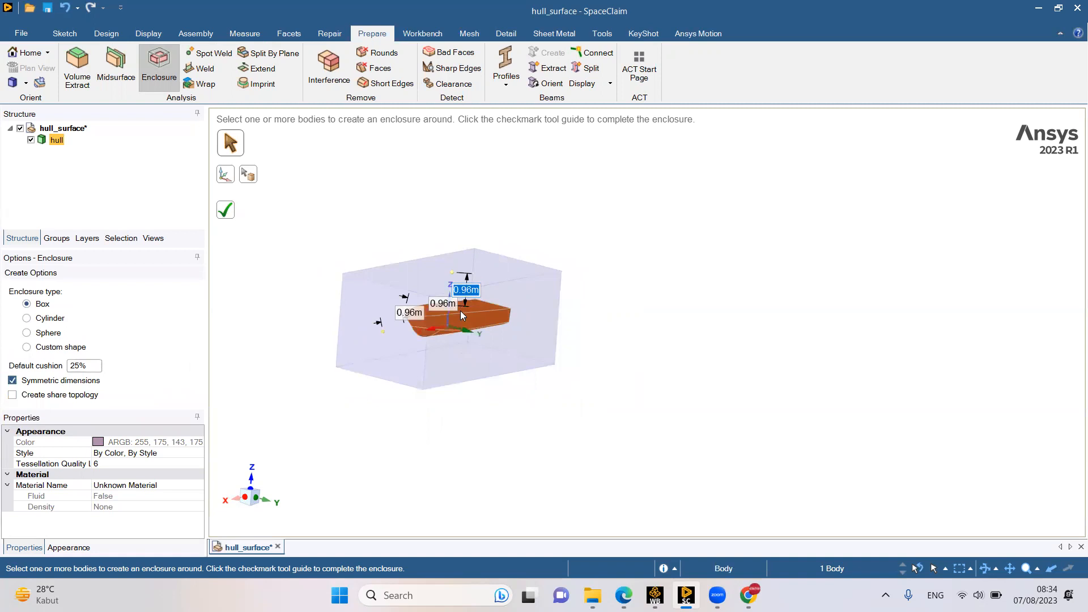
scroll(460, 310, "up", 1)
mouse_move(460, 311)
middle_mouse_down()
mouse_move(438, 321)
mouse_move(473, 310)
middle_mouse_up()
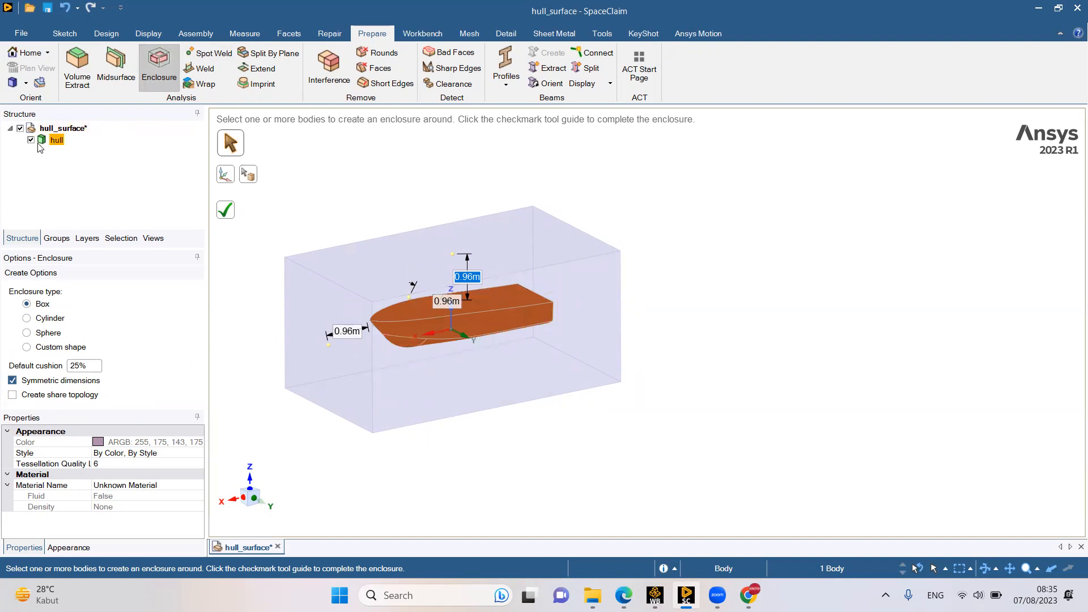
left_click(26, 379)
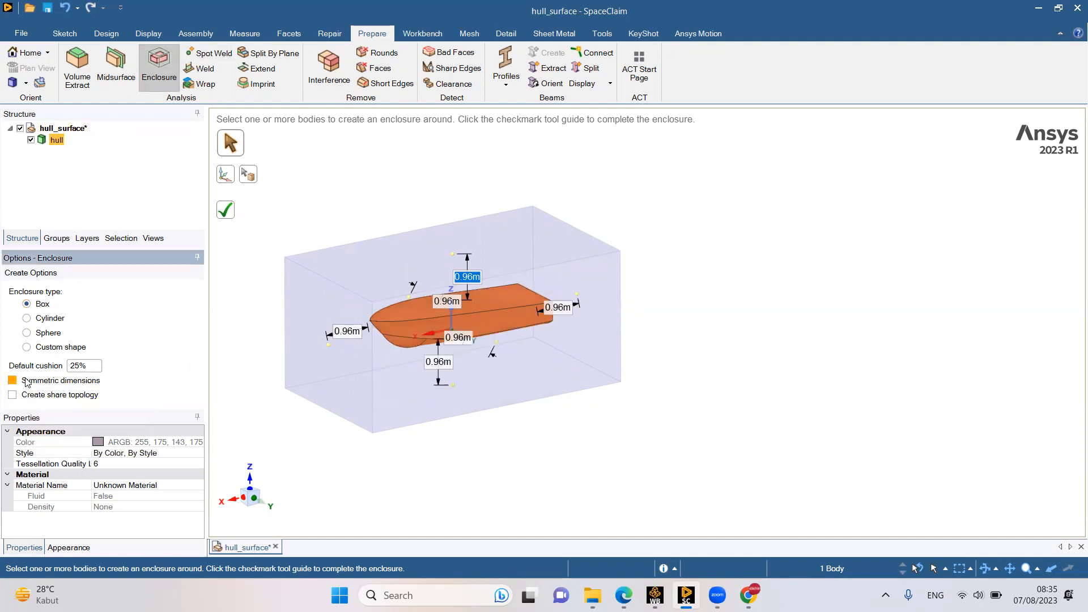
middle_click_drag(353, 291, 398, 305)
scroll(400, 307, "down", 3)
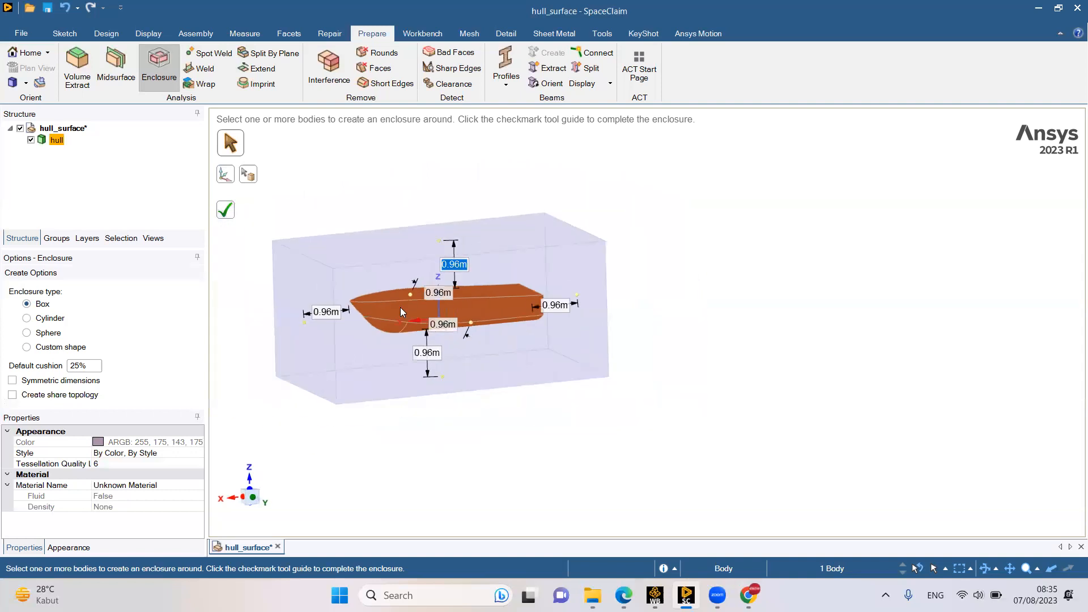
Set the enclosure's clearance to 40 m ahead of the bow and 80 m behind the stern
left_click(339, 311)
type("40")
key("Tab")
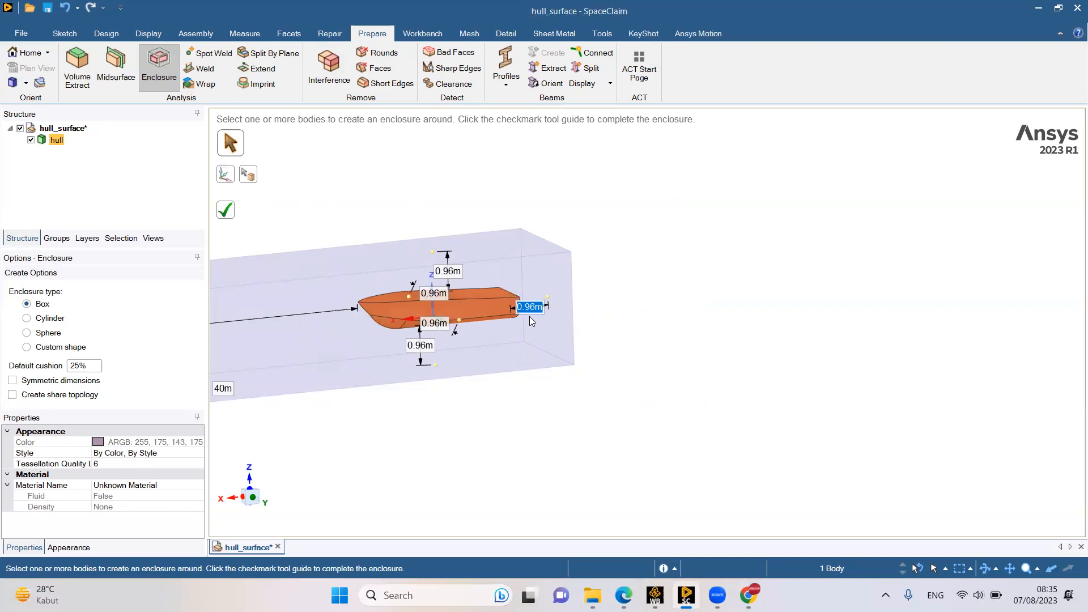
type("80")
key("Return")
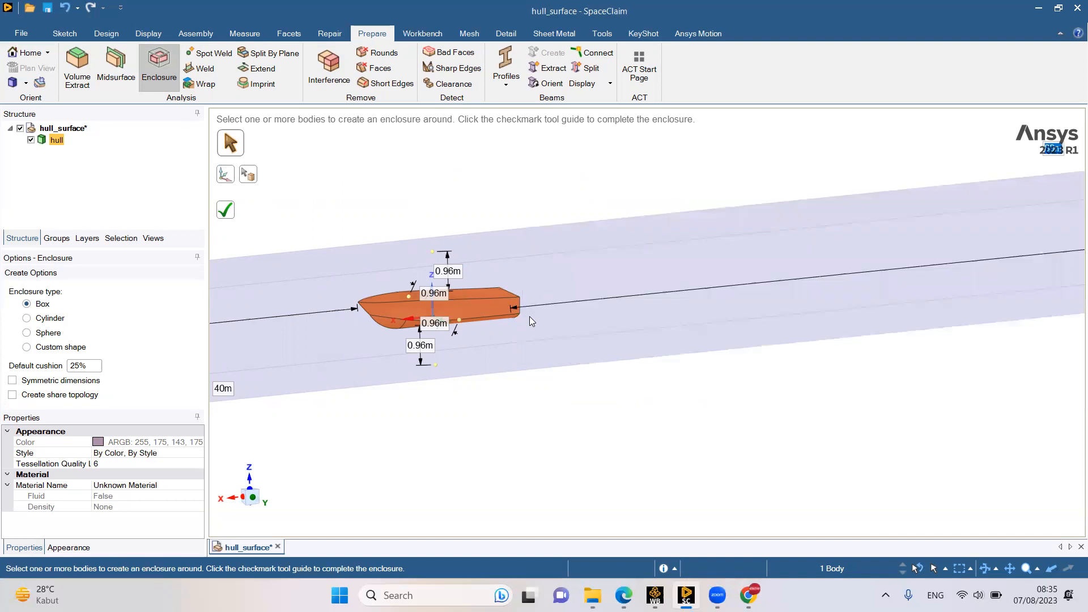
scroll(529, 316, "down", 5)
middle_click_drag(527, 221, 614, 223)
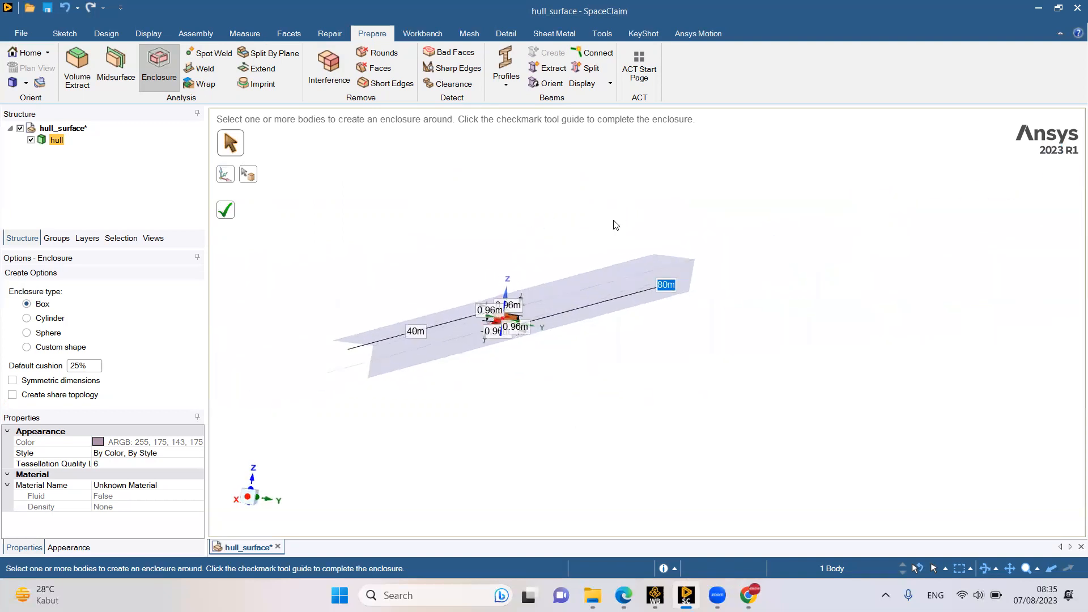
Set the enclosure's clearance on the hull's negative Y side and above the hull to 40 m each
scroll(525, 328, "up", 3)
scroll(526, 331, "up", 3)
left_click(452, 301)
type("40")
key("Return")
left_click(476, 289)
type("40")
key("Return")
Set the clearance below the hull and on its positive Y side to 40 m each, and create the enclosure
left_click(442, 336)
type("40")
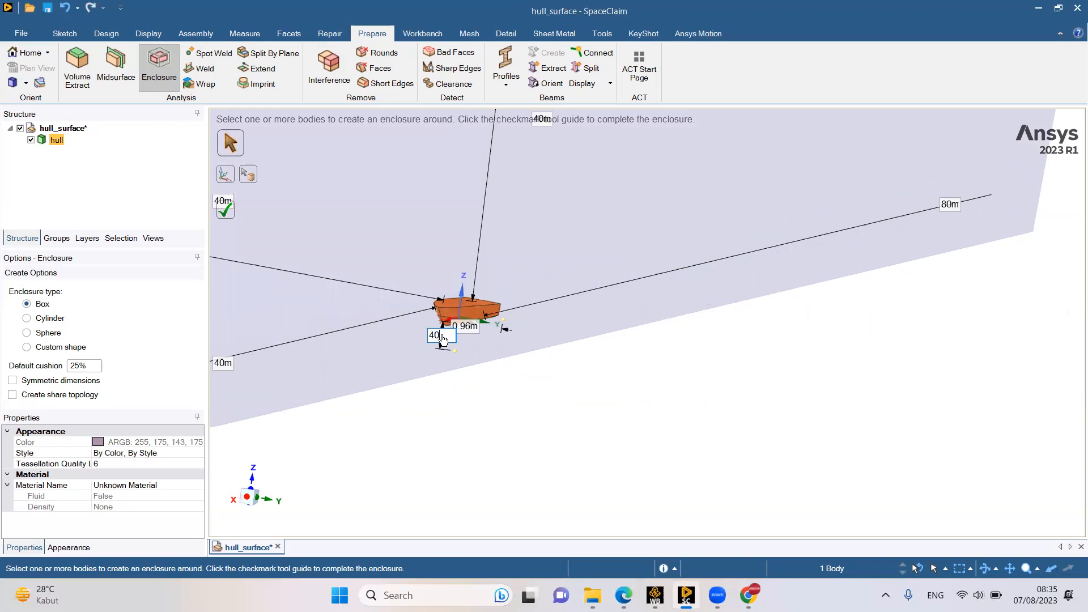
key("Return")
left_click(469, 329)
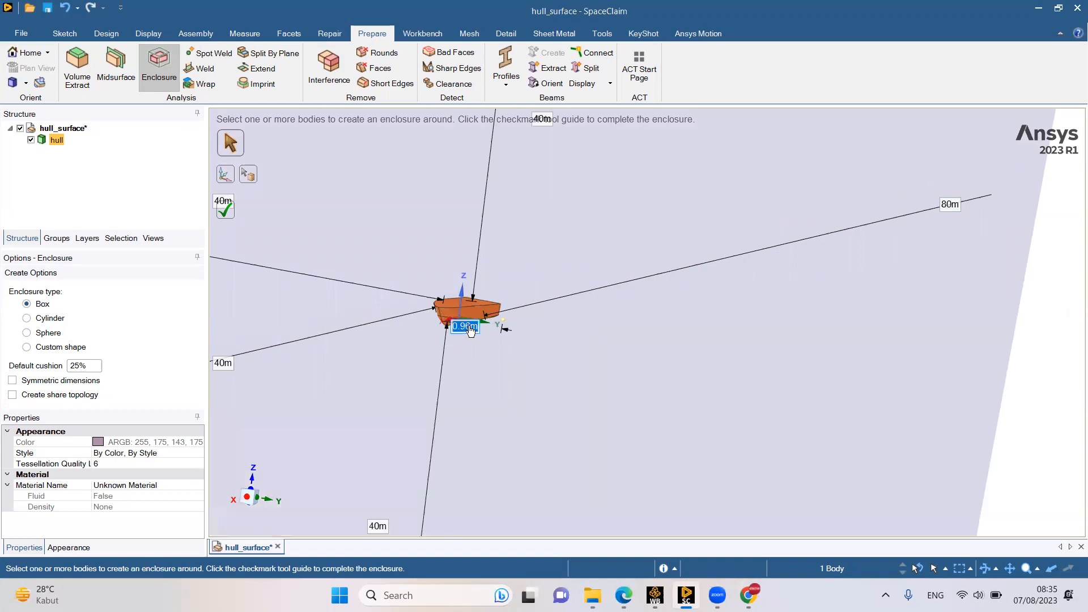
type("40")
key("Return")
scroll(469, 330, "down", 5)
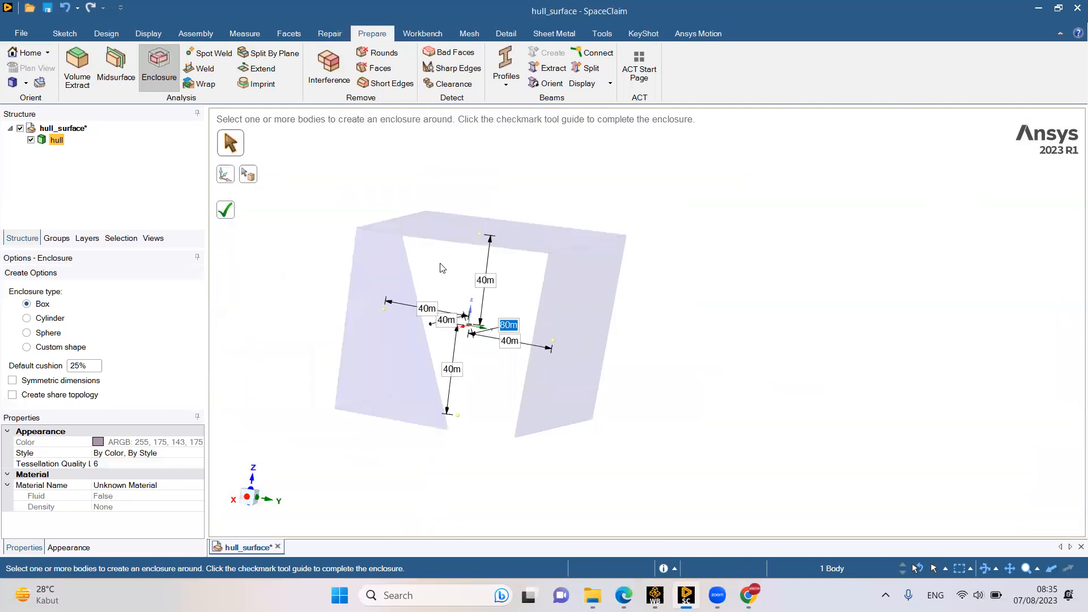
left_click(233, 213)
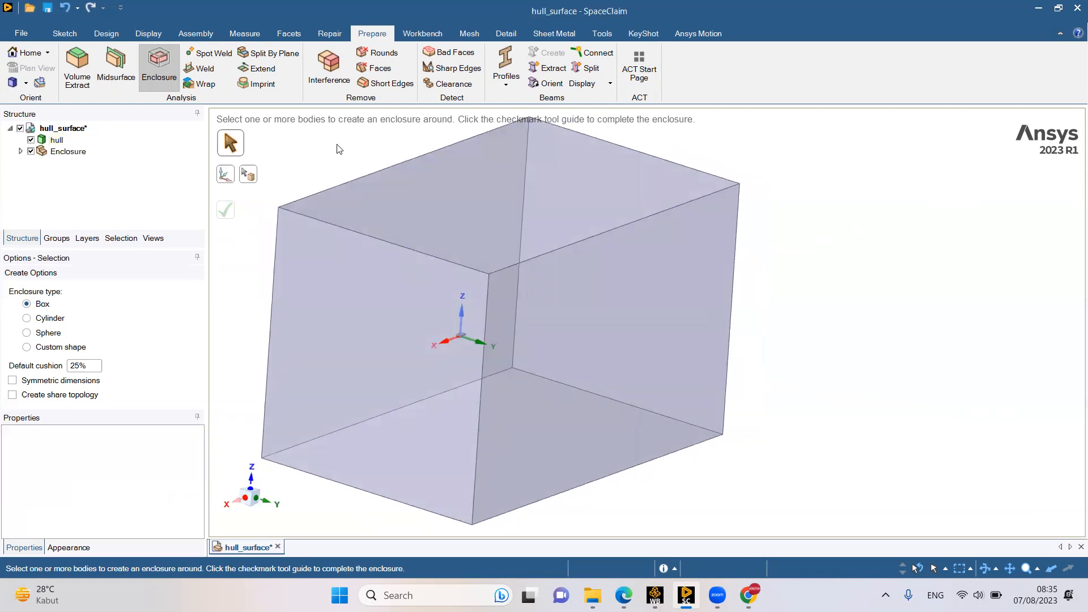
Suppress the hull body for physics and hide it, leaving the enclosure shown
left_click(57, 140)
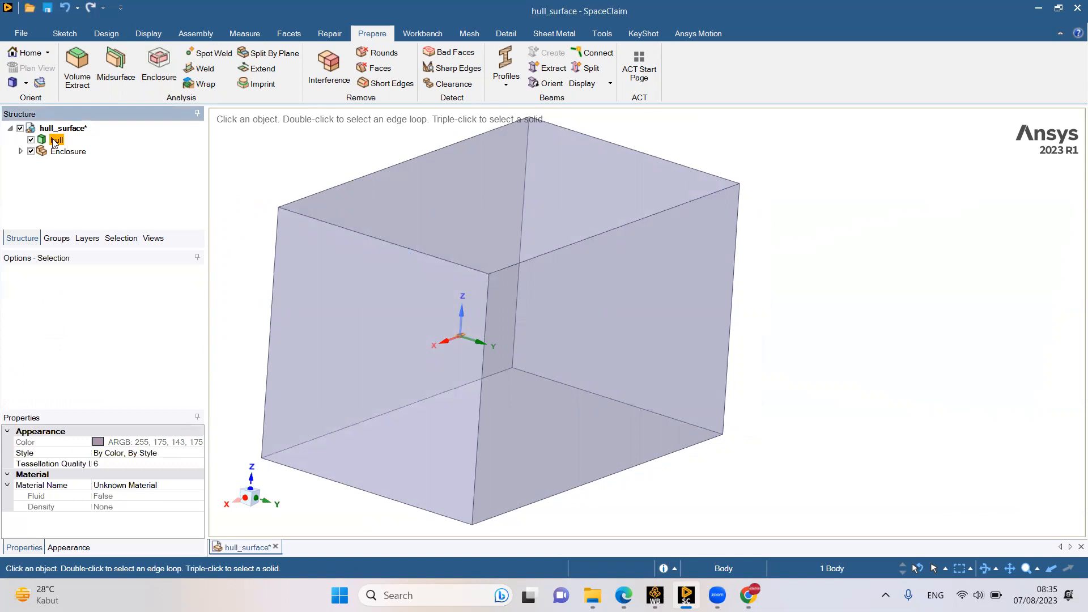
right_click(54, 141)
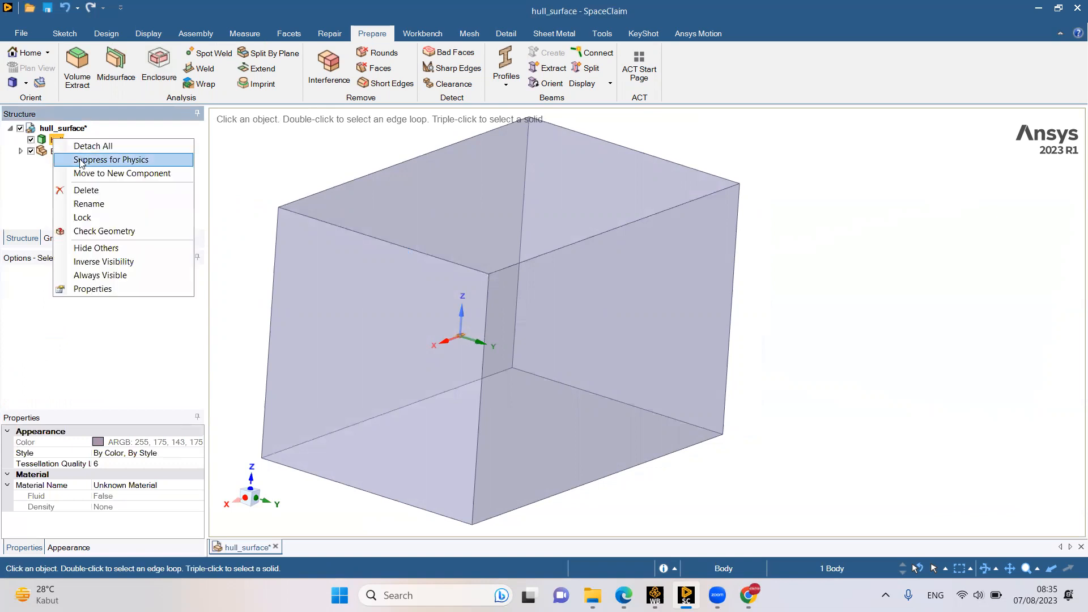
left_click(80, 159)
left_click(31, 140)
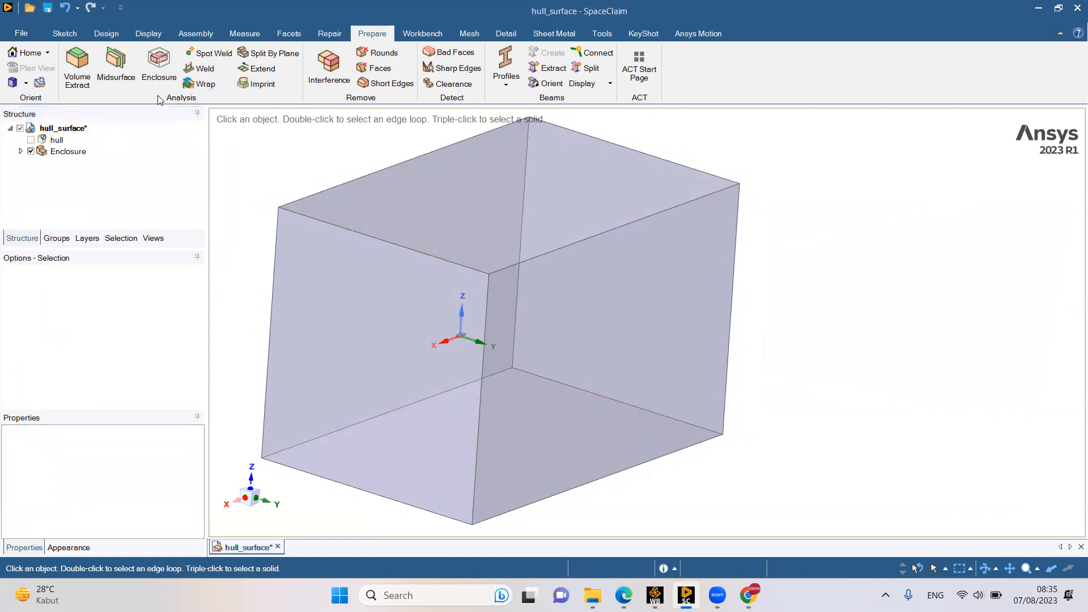
Section the enclosure along the hull's vertical XZ centre plane to examine the hull-shaped cavity, and return to 3D mode
left_click(102, 34)
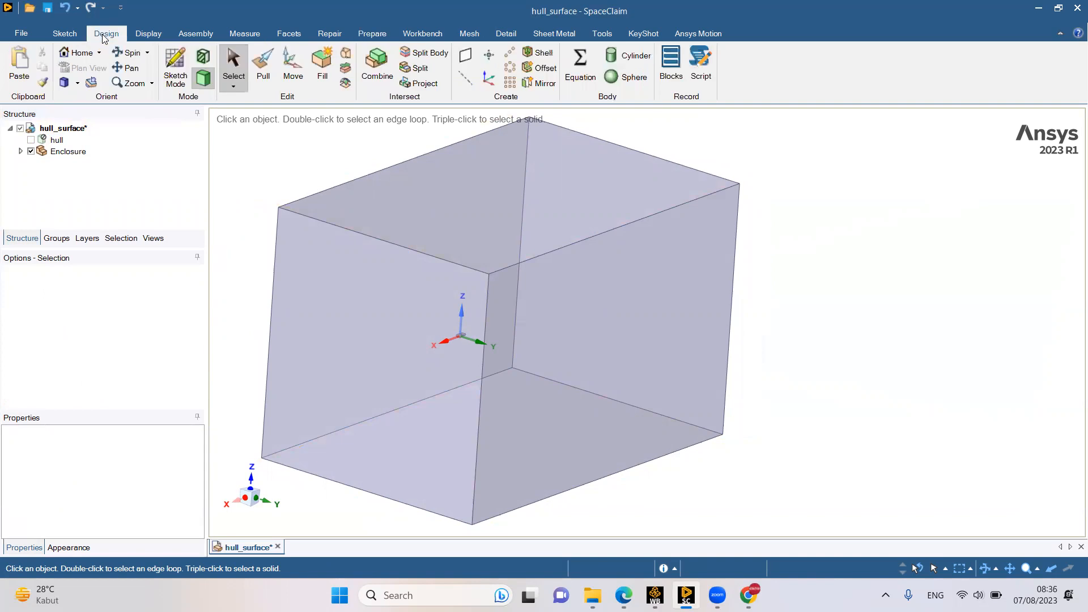
left_click(205, 57)
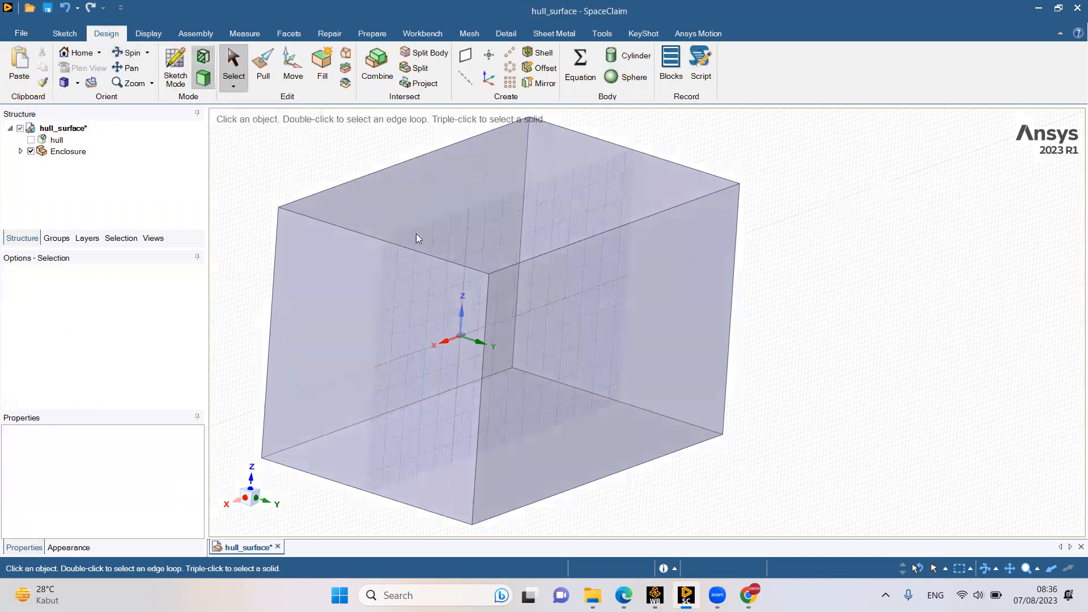
left_click(468, 337)
left_click(202, 77)
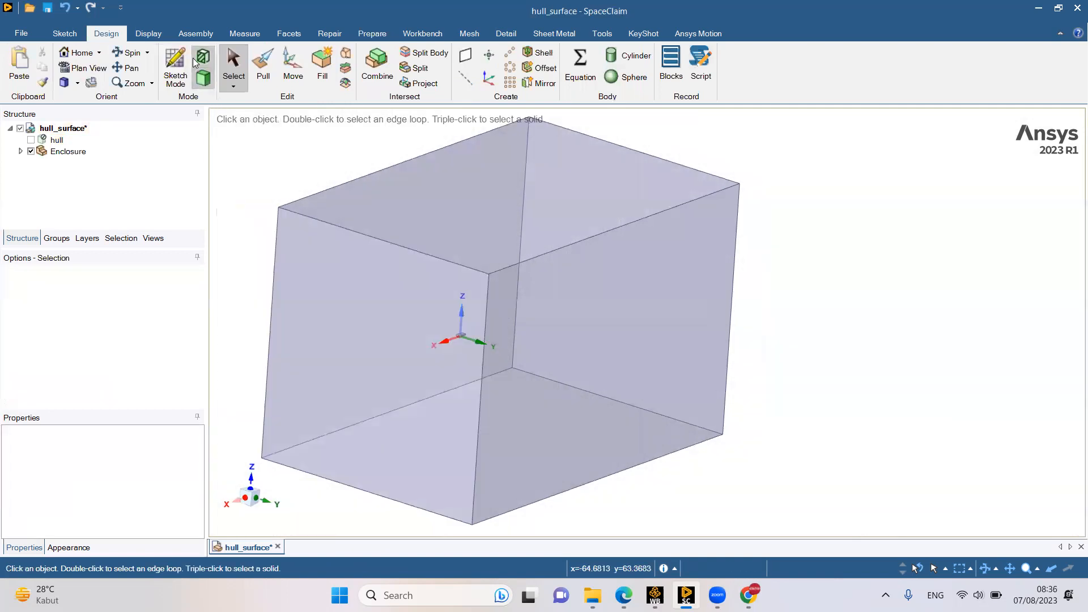
left_click(187, 66)
key("x")
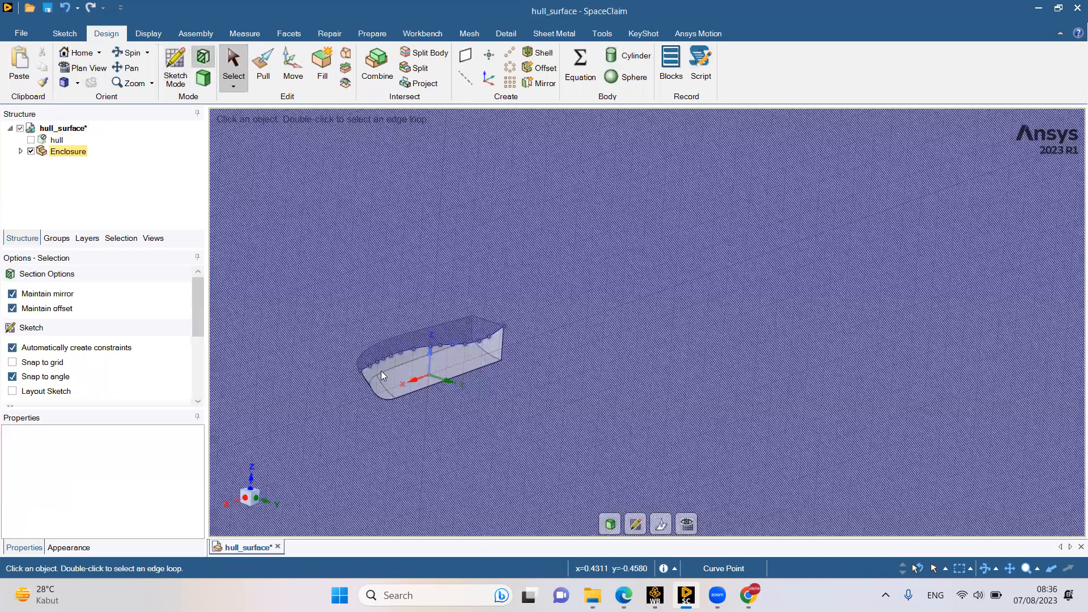
scroll(382, 374, "down", 3)
middle_click_drag(383, 371, 384, 363)
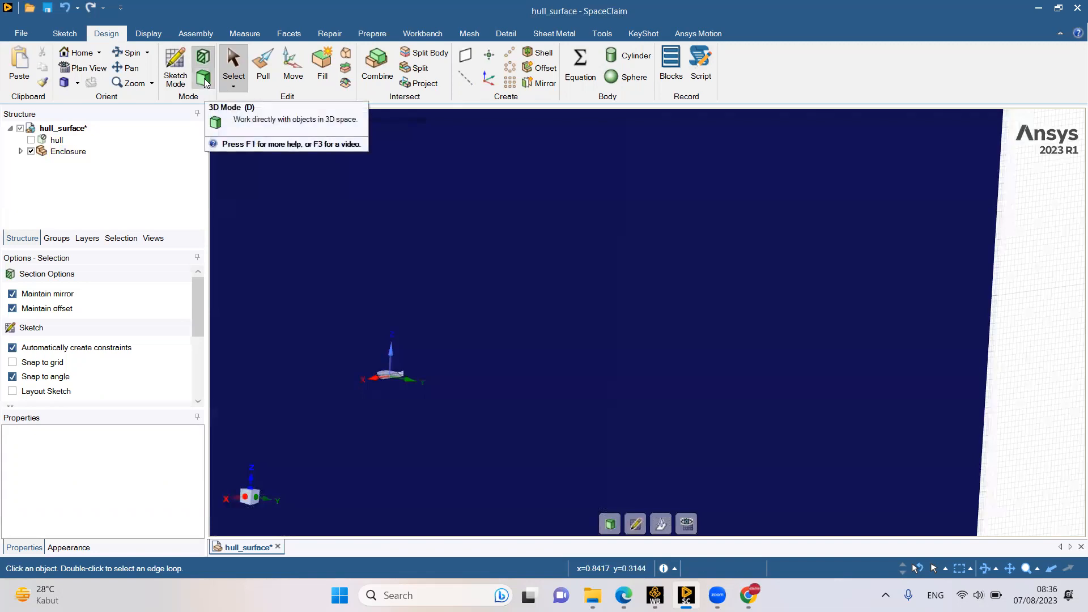
left_click(203, 79)
middle_click_drag(320, 217, 468, 357)
scroll(483, 356, "down", 3)
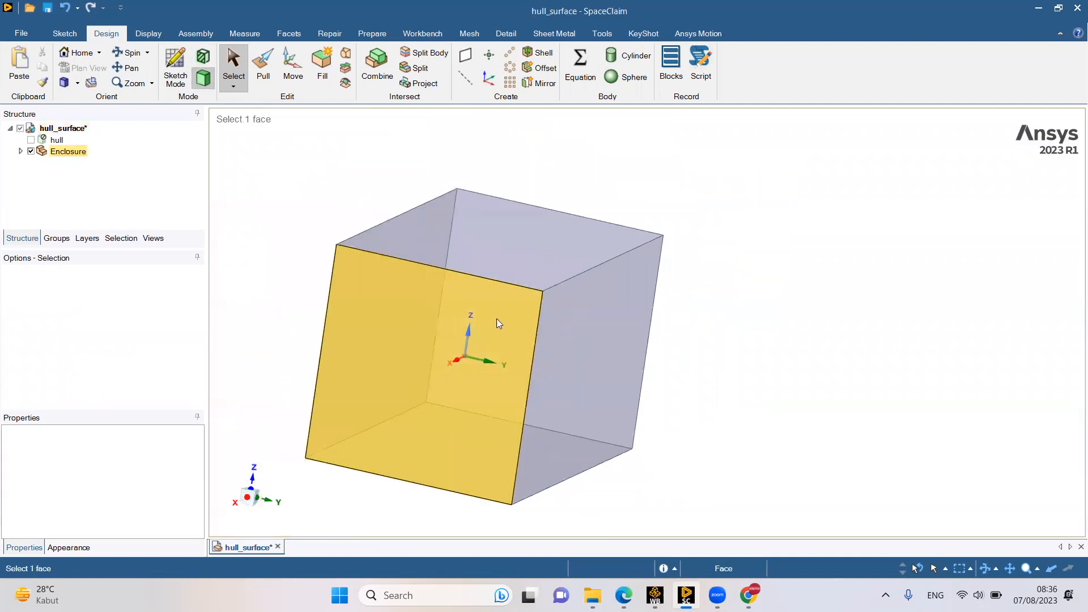
middle_click_drag(496, 318, 485, 307)
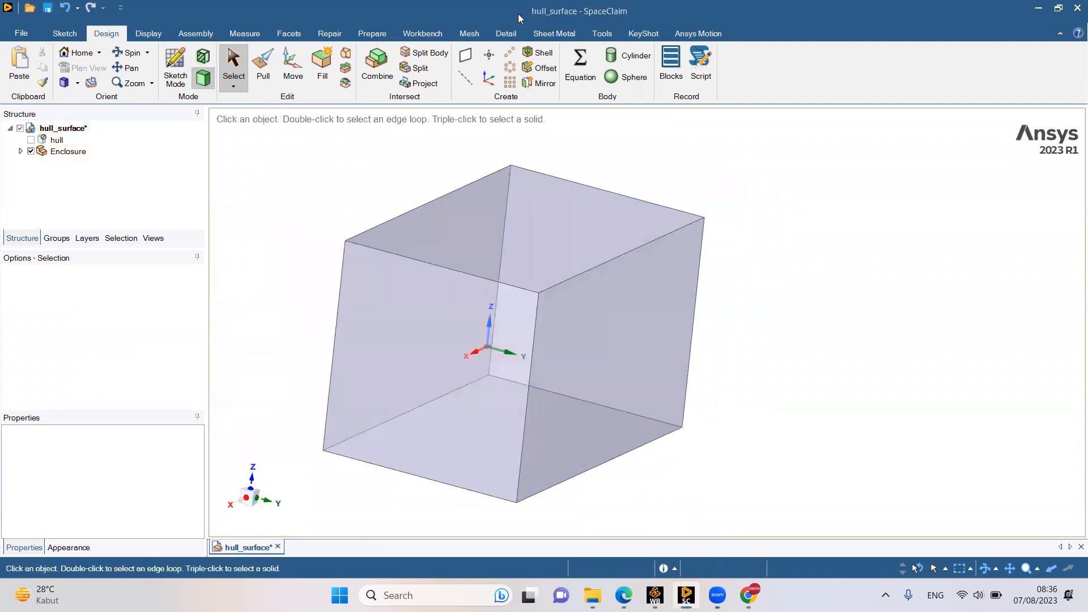
Create a vertical XZ plane through the origin and split the enclosure body with it
left_click(343, 53)
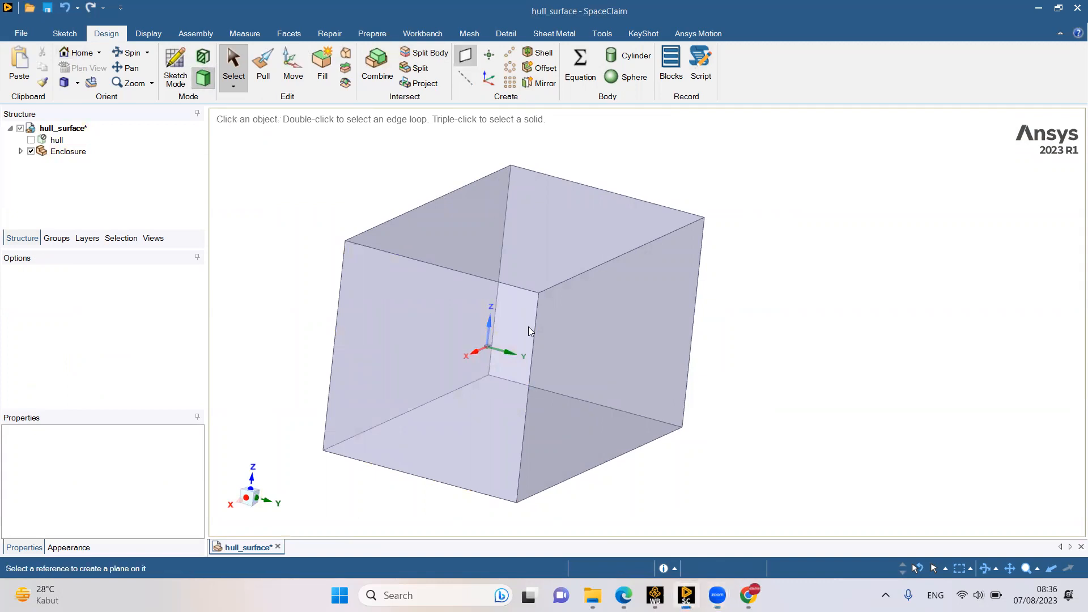
left_click(501, 350)
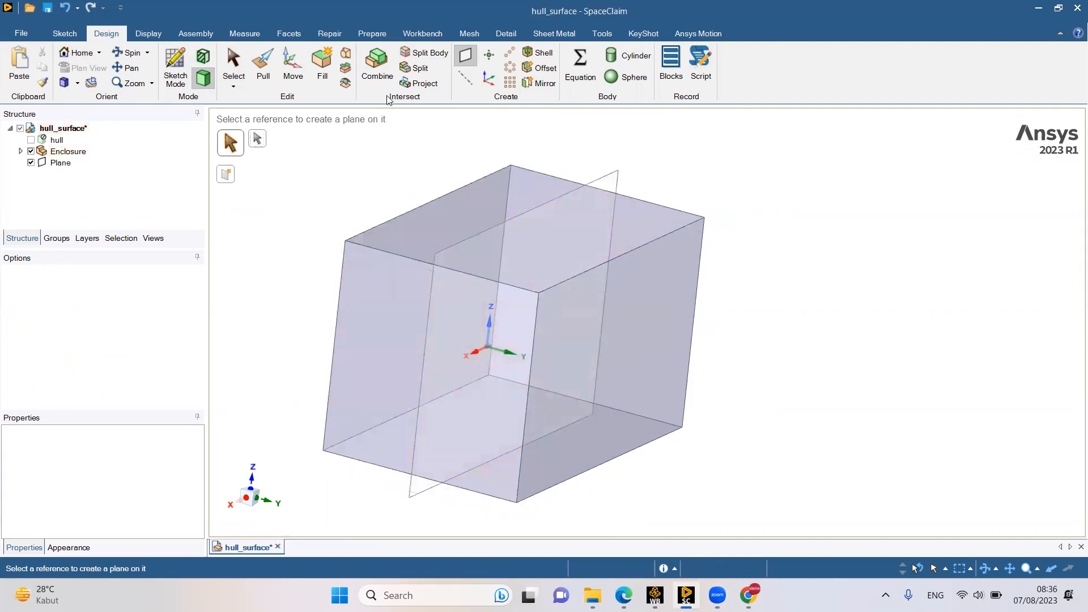
left_click(425, 64)
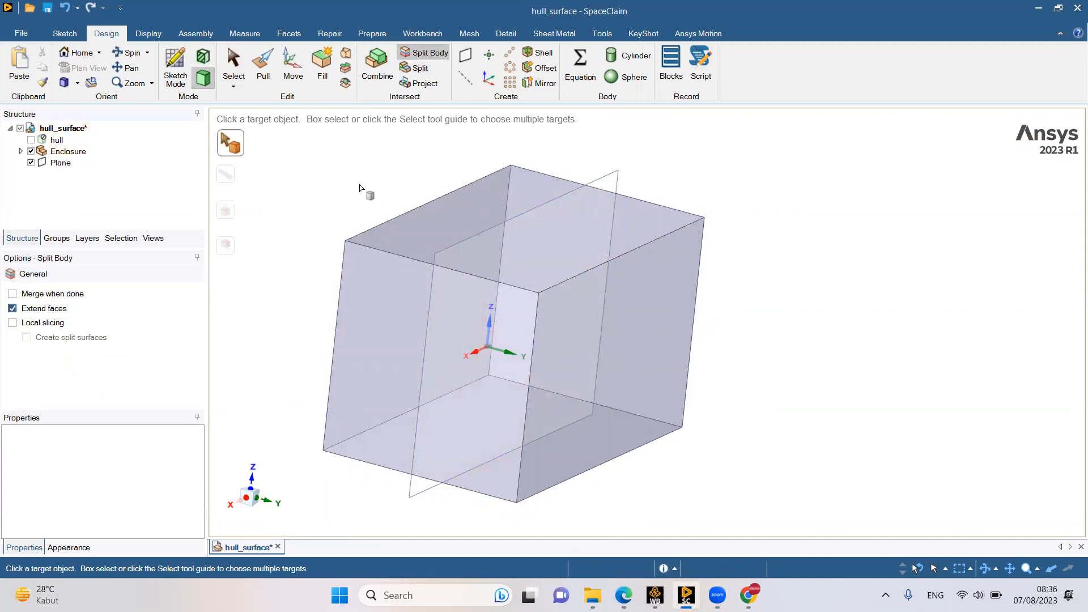
left_click(21, 150)
left_click(90, 164)
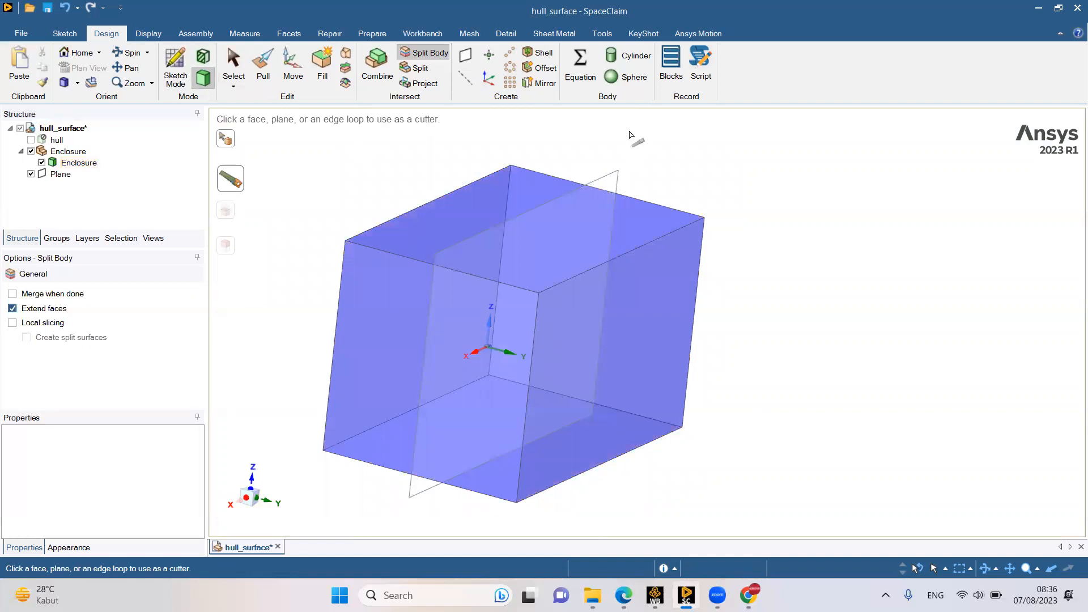
left_click(618, 174)
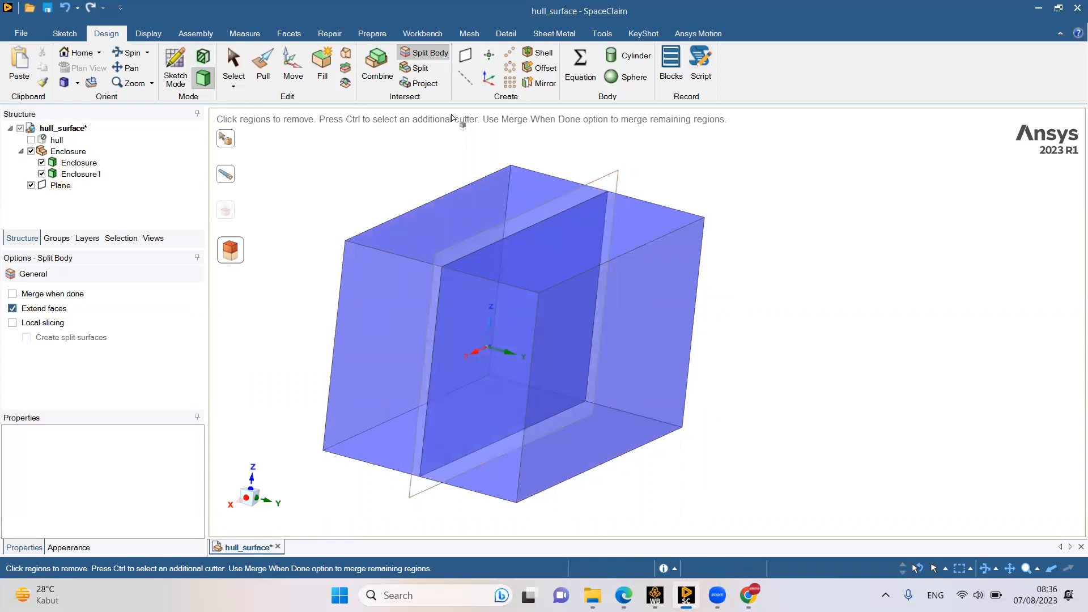
Remove the enclosure half on the positive Y side and hide the cutting plane
left_click(593, 282)
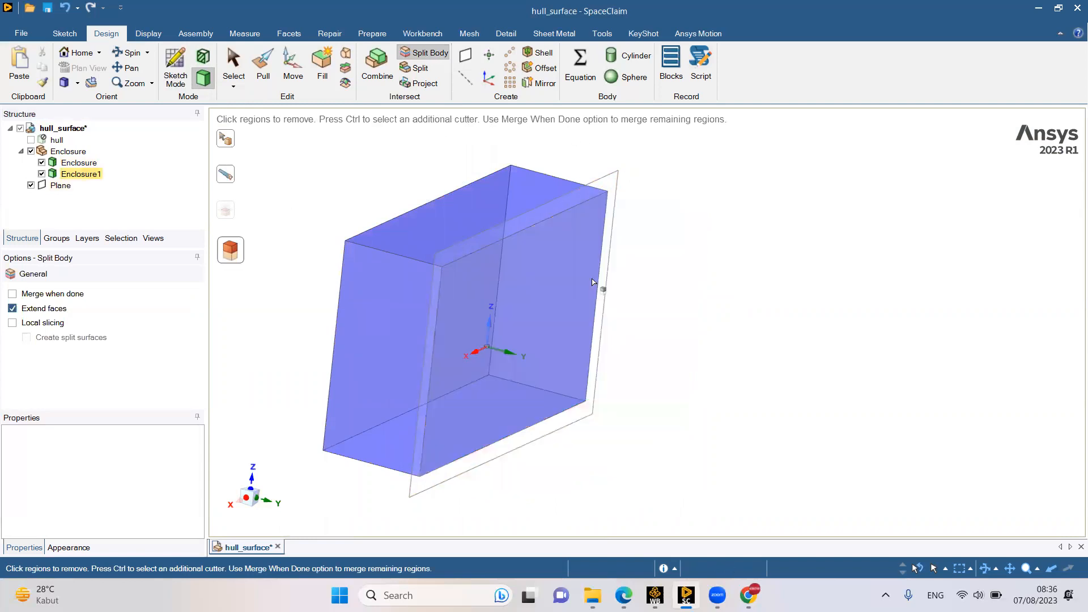
left_click(689, 264)
key("Escape")
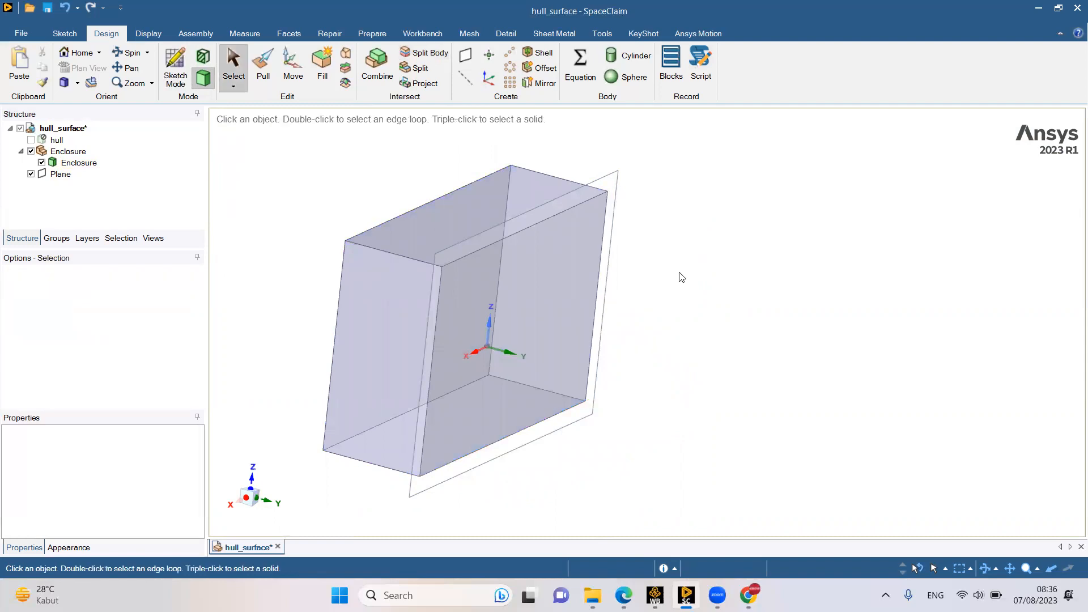
left_click(31, 174)
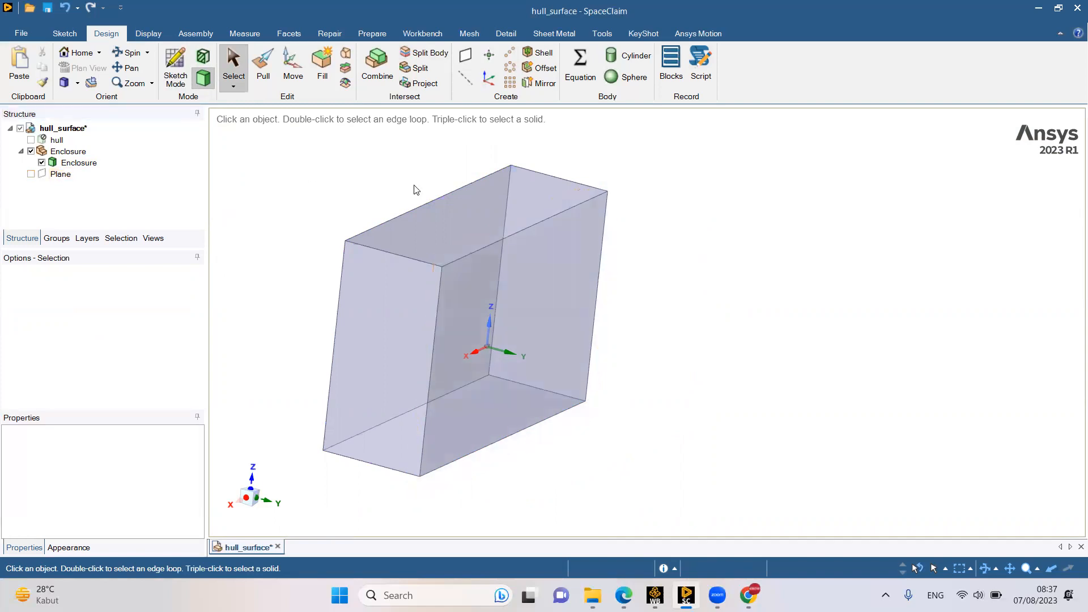
Examine the half-hull cavity at the cut face of the remaining enclosure
left_click(504, 374)
scroll(487, 351, "up", 2)
scroll(490, 348, "up", 9)
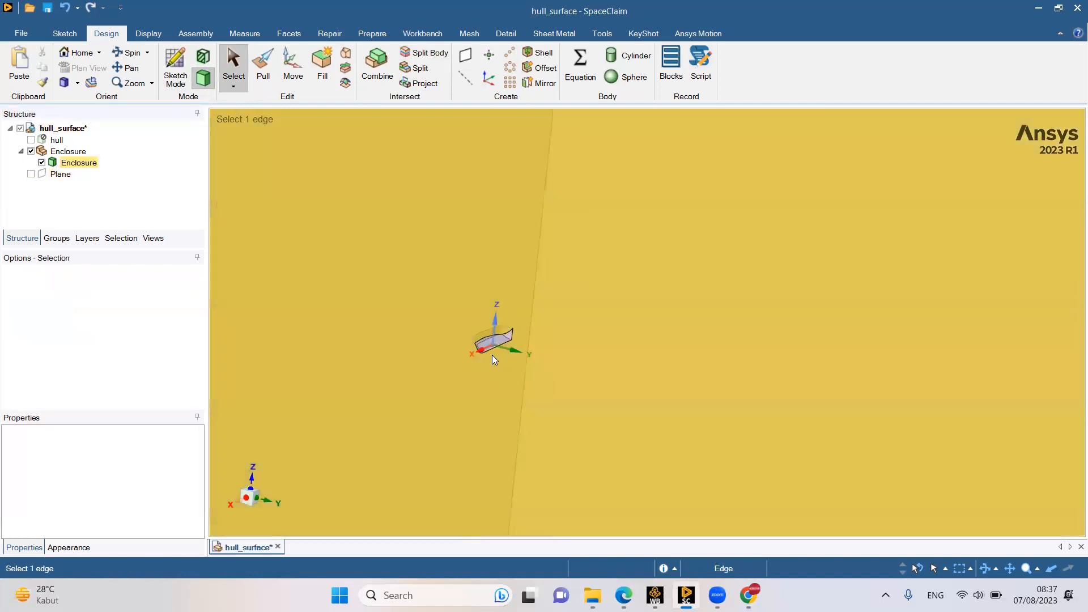
middle_click_drag(480, 344, 447, 331)
scroll(483, 343, "down", 4)
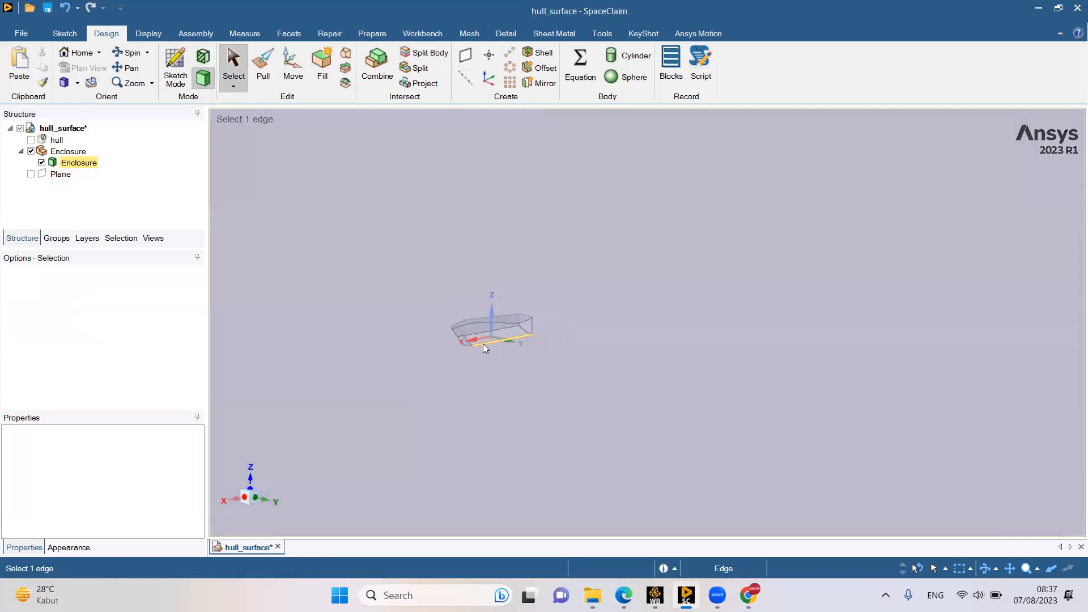
scroll(482, 343, "up", 4)
scroll(461, 234, "down", 3)
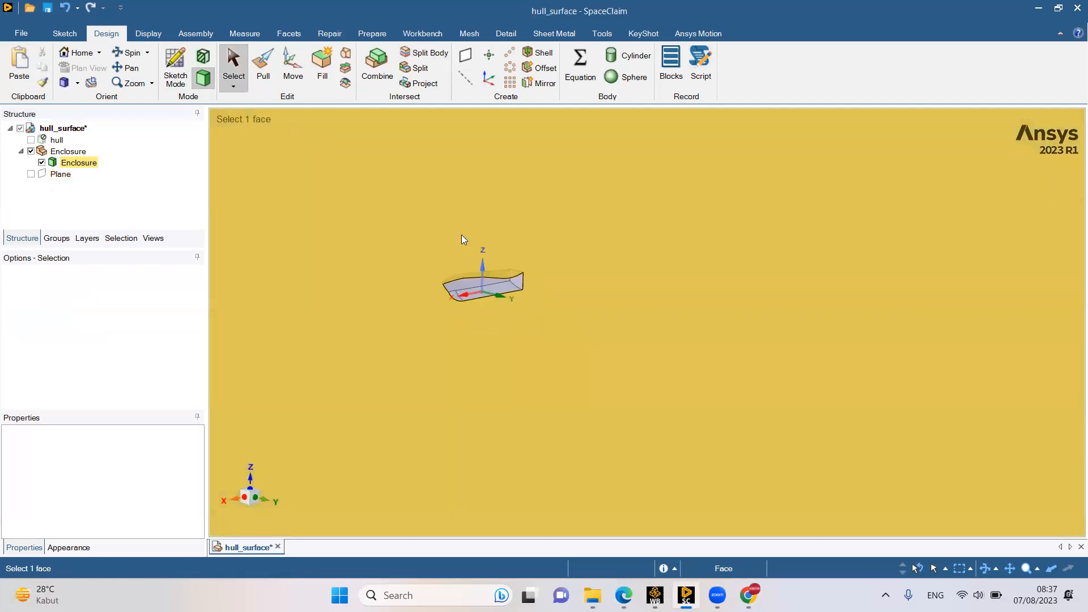
scroll(485, 252, "up", 3)
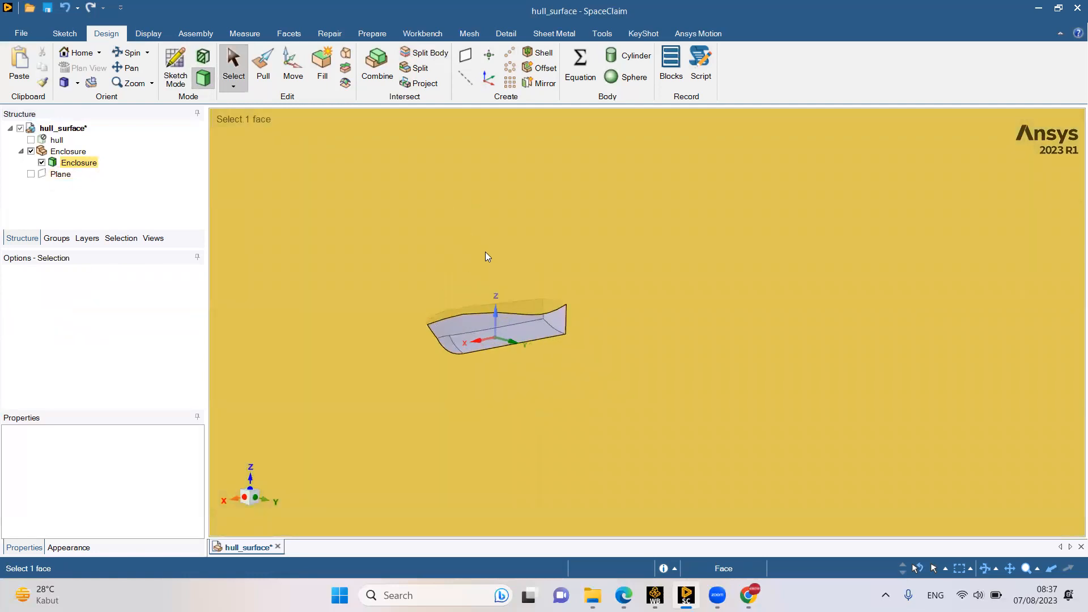
key("Escape")
left_click(494, 321)
key("Escape")
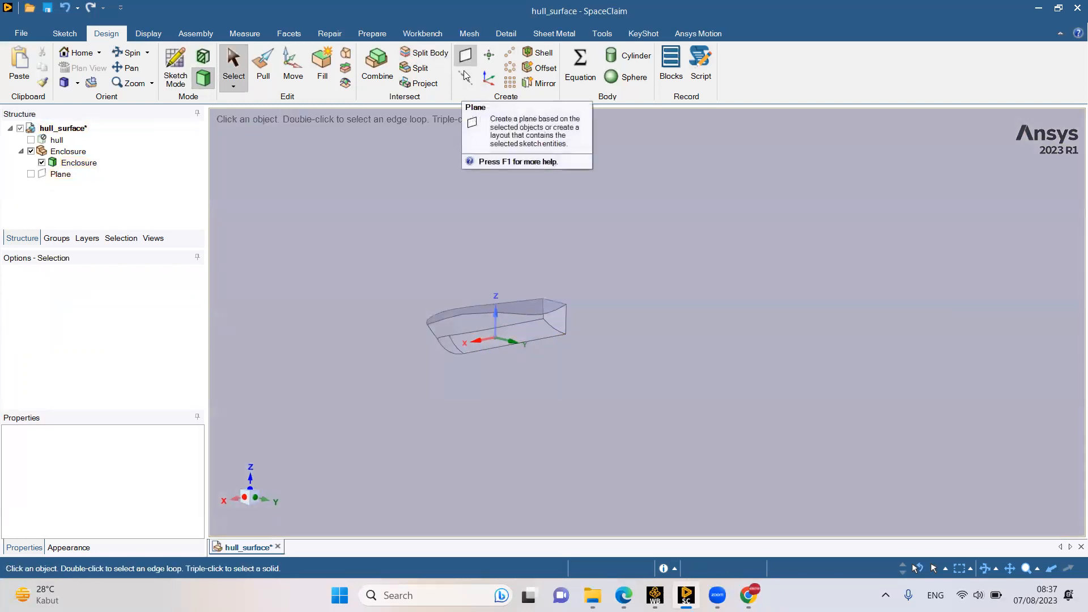
Create a horizontal plane through the origin normal to Z and split the enclosure into upper and lower bodies with it, keeping both
left_click(465, 59)
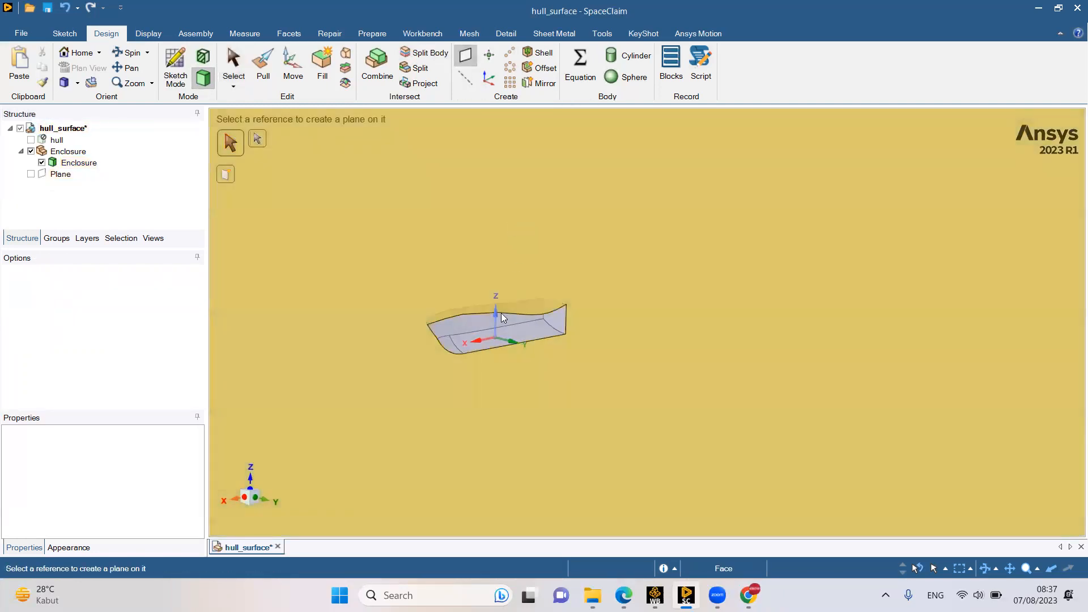
left_click(495, 316)
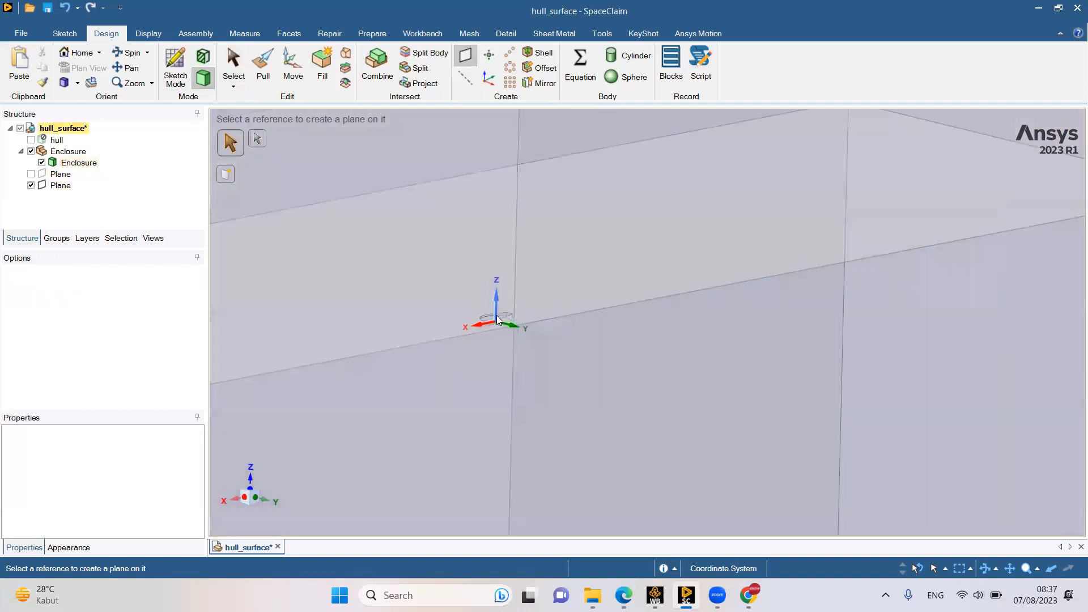
scroll(502, 310, "up", 3)
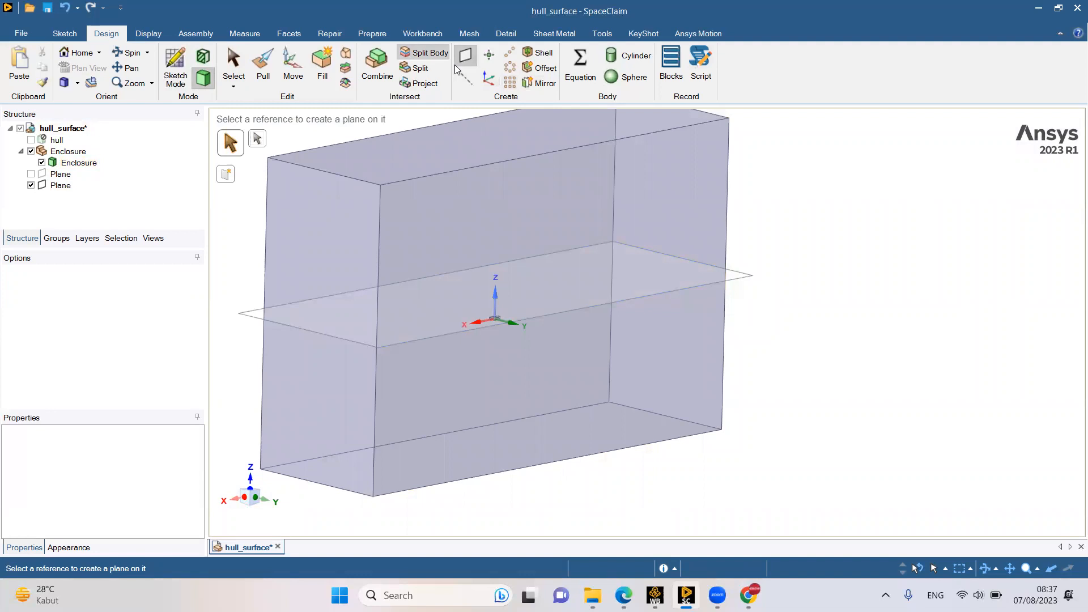
left_click(78, 164)
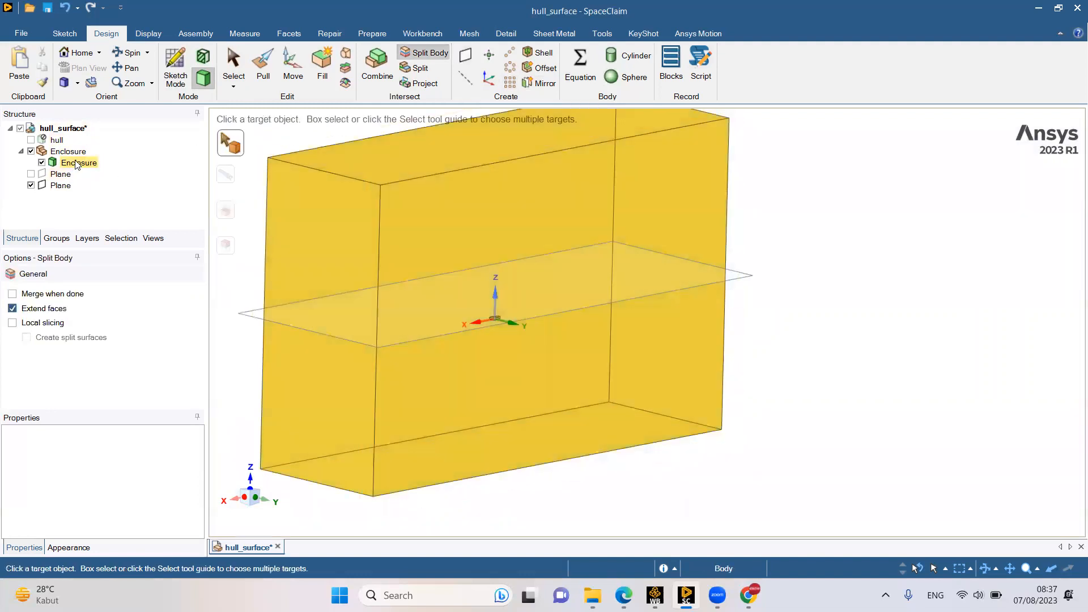
left_click(79, 164)
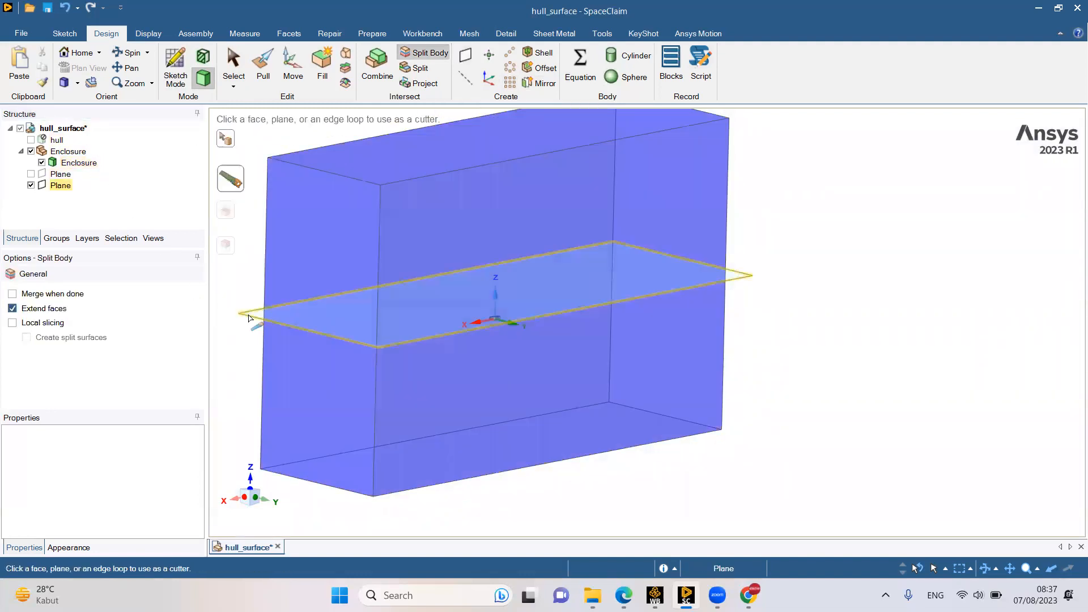
left_click(248, 318)
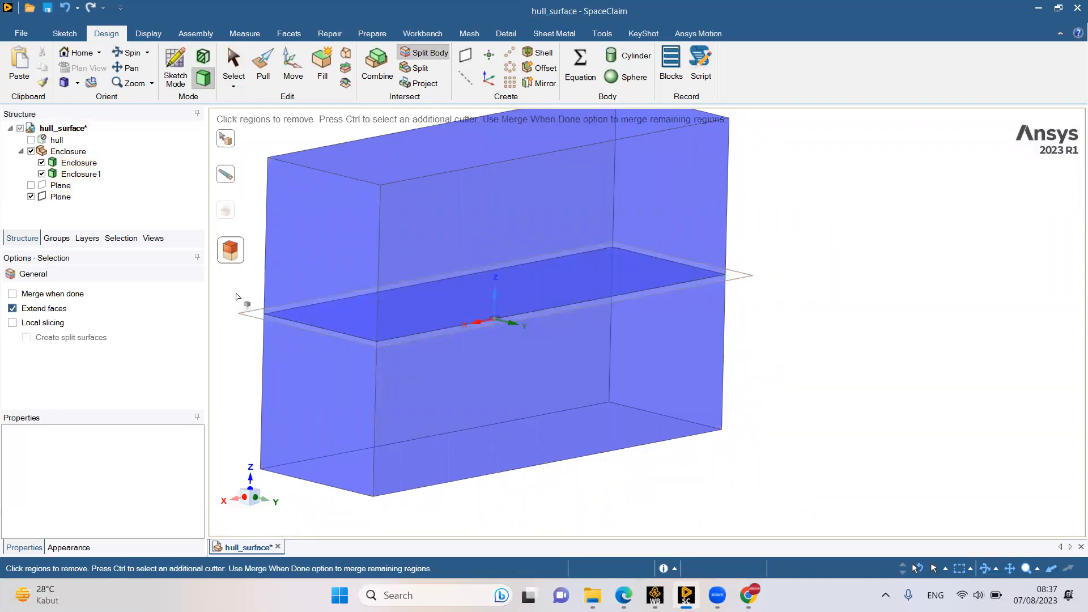
key("Escape")
Rename the enclosure component as fluid
left_click(61, 151)
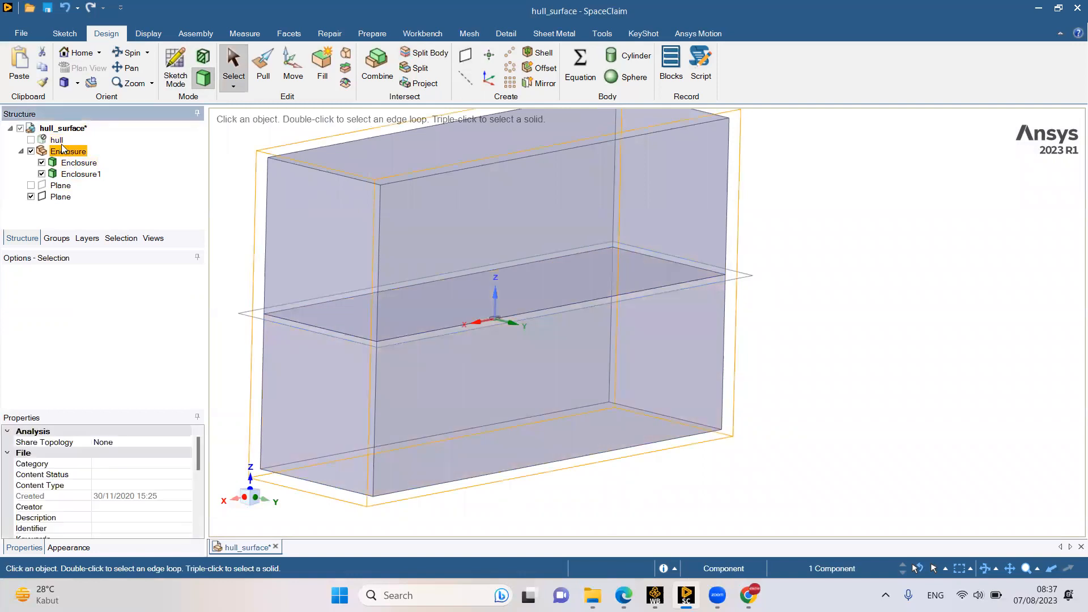
right_click(60, 148)
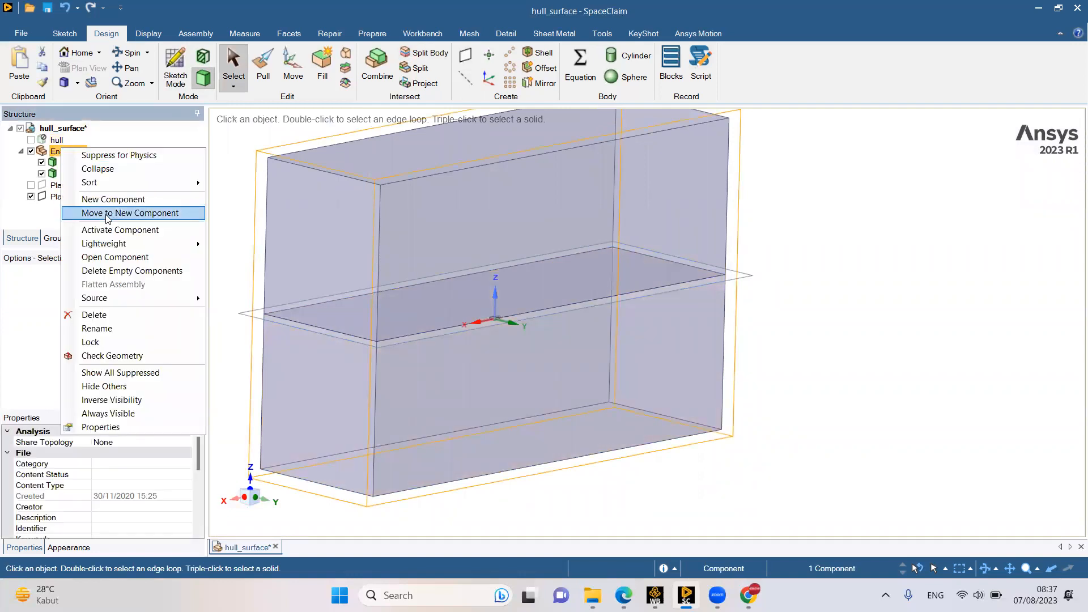
left_click(97, 329)
type("flu")
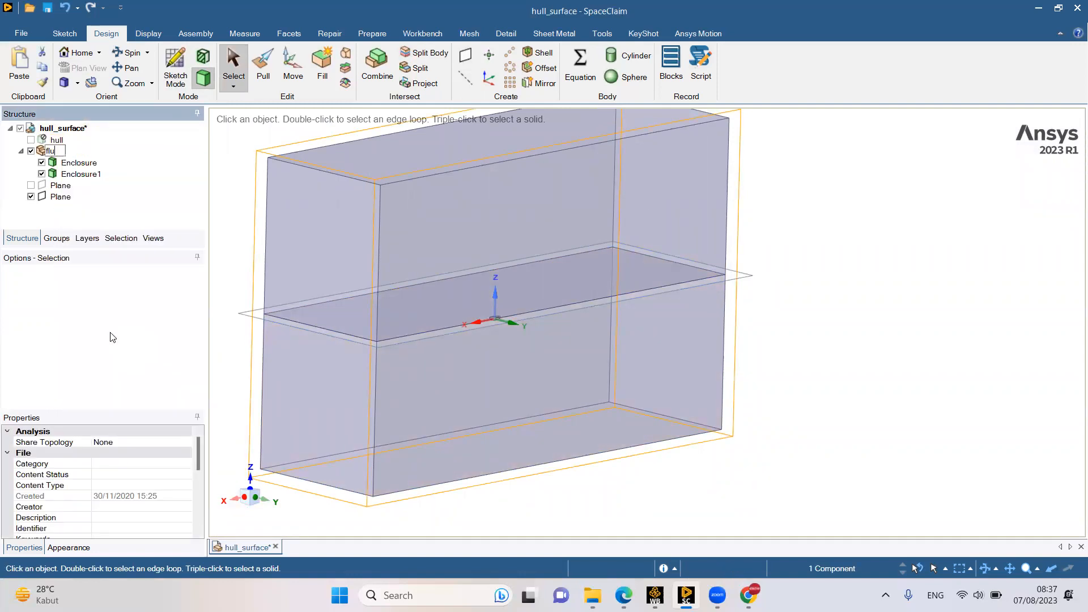
key("Return")
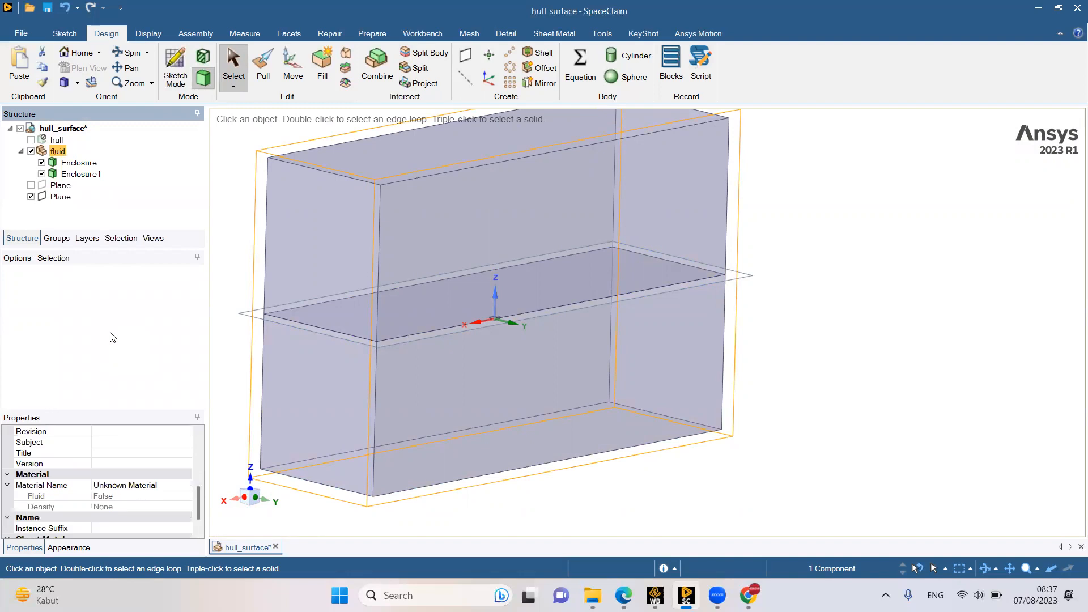
Rename the lower enclosure body as water
left_click(79, 163)
right_click(86, 165)
left_click(113, 243)
type("water")
left_click(77, 174)
right_click(73, 173)
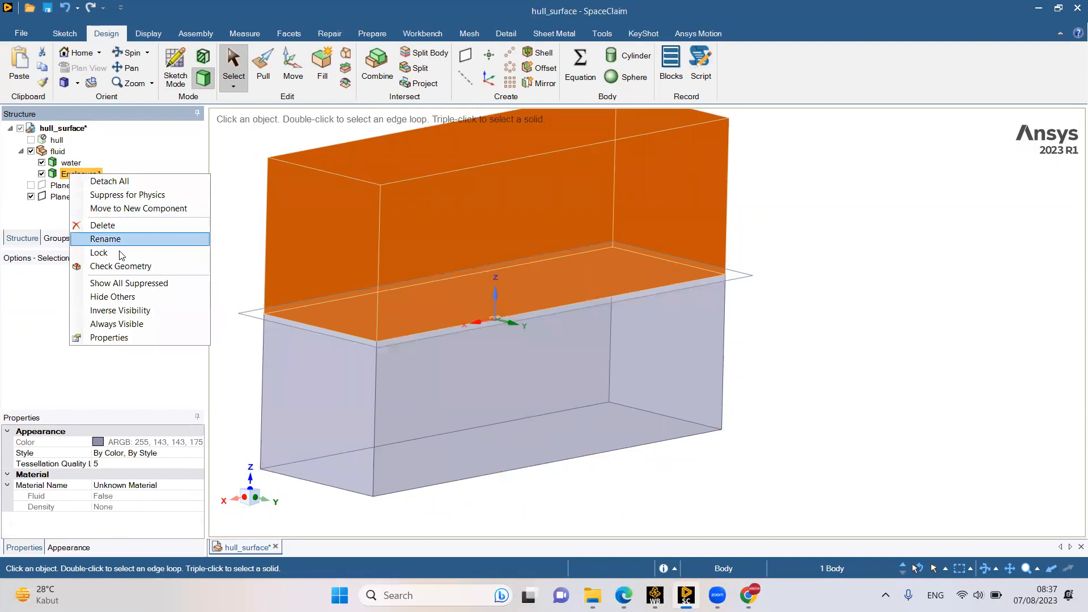
left_click(106, 239)
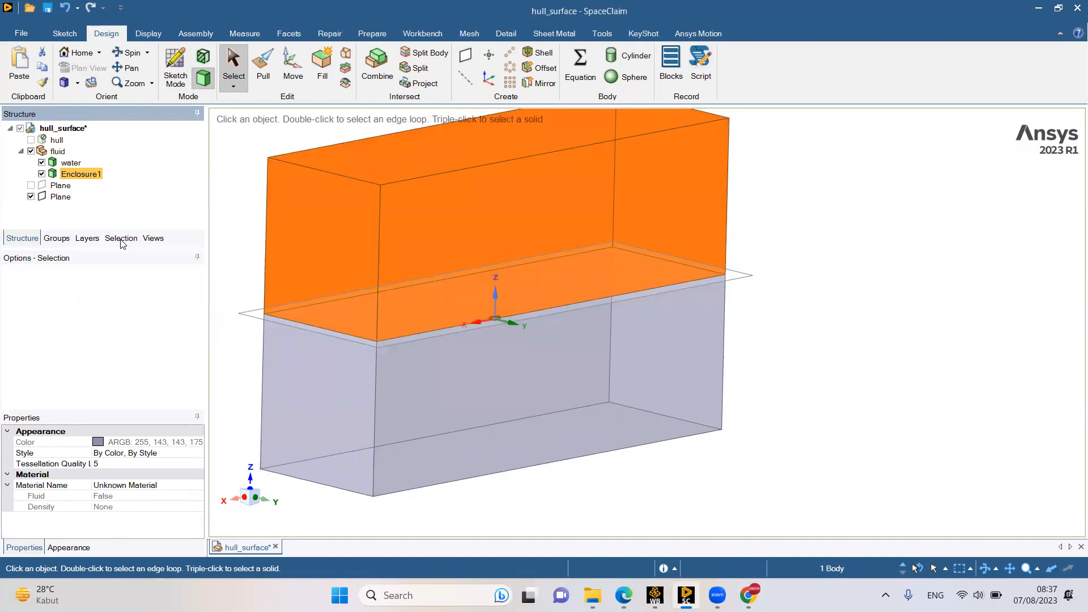
left_click(243, 182)
left_click(69, 164)
Rename the upper enclosure body as air and hide the horizontal plane
left_click(78, 174)
right_click(90, 176)
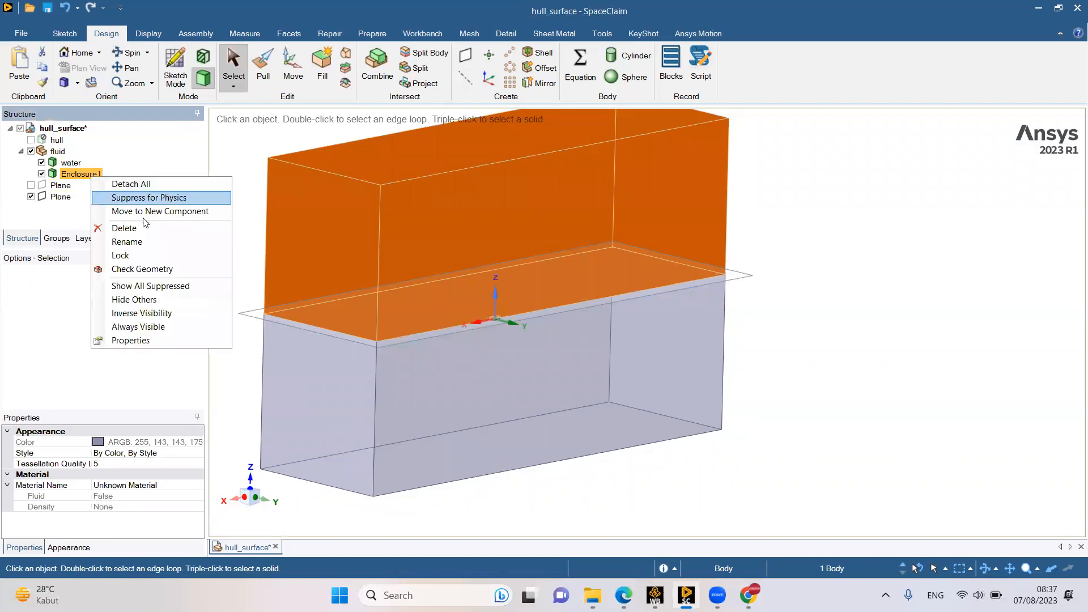
left_click(123, 242)
type("air")
key("Return")
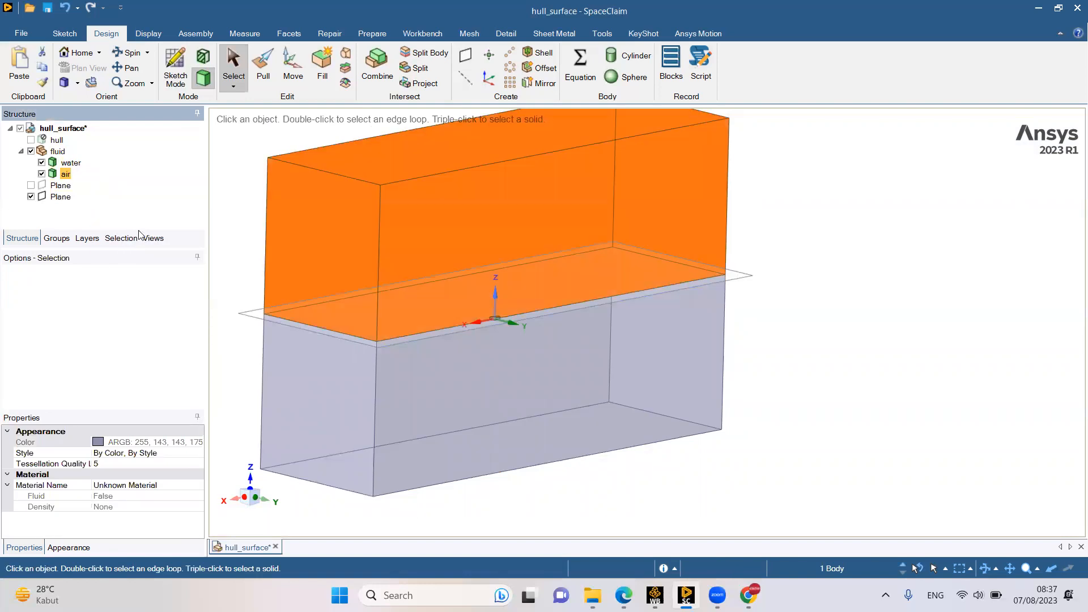
left_click(233, 193)
left_click(31, 196)
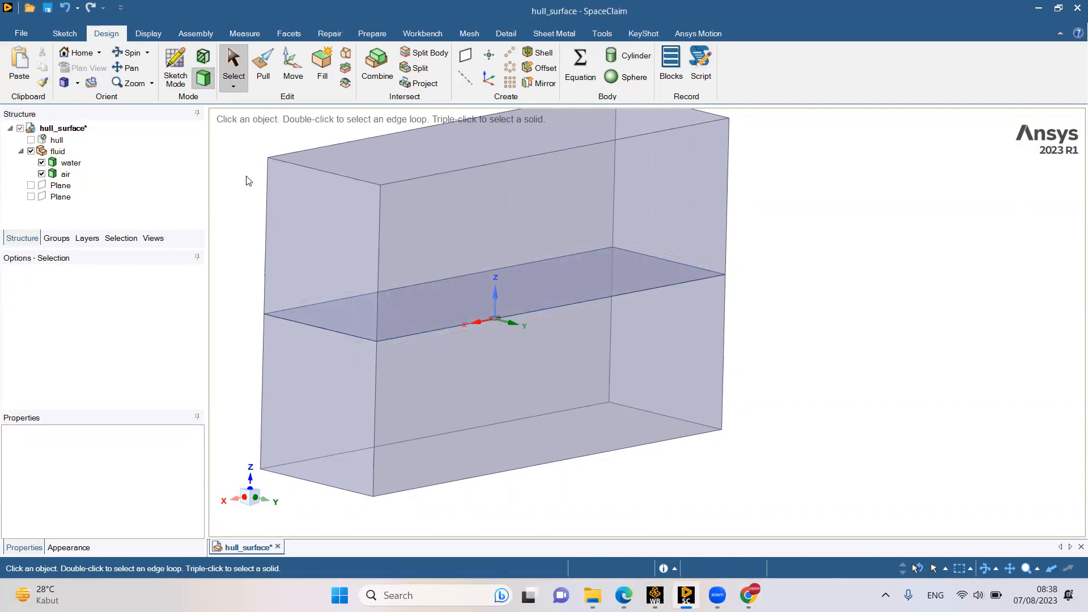
Create a named selection air-inlet from the upper body's end face on the positive X side
left_click(56, 238)
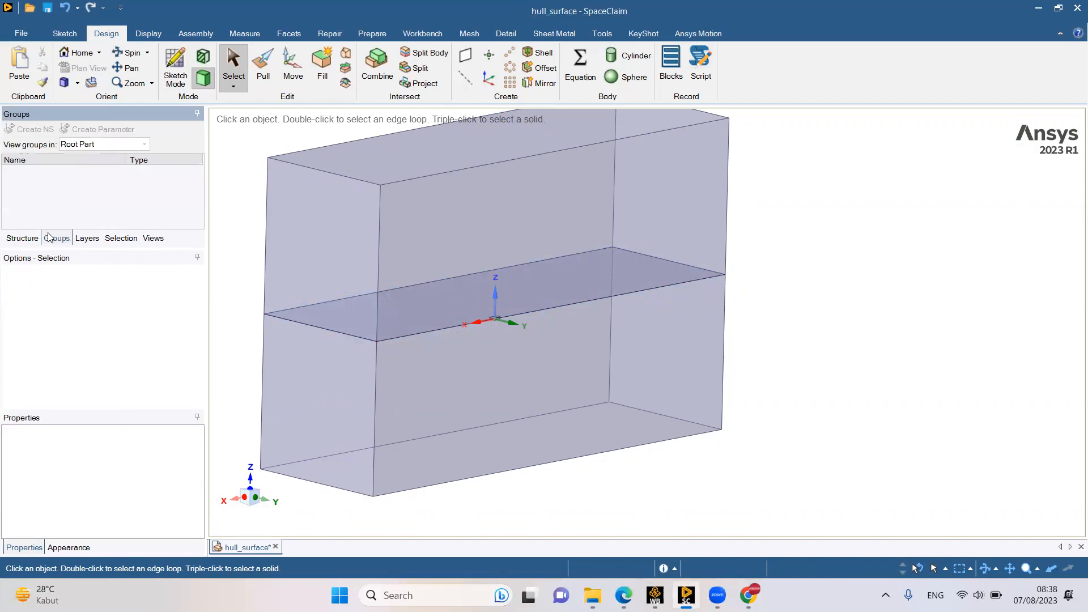
left_click(317, 264)
left_click(29, 130)
type("al")
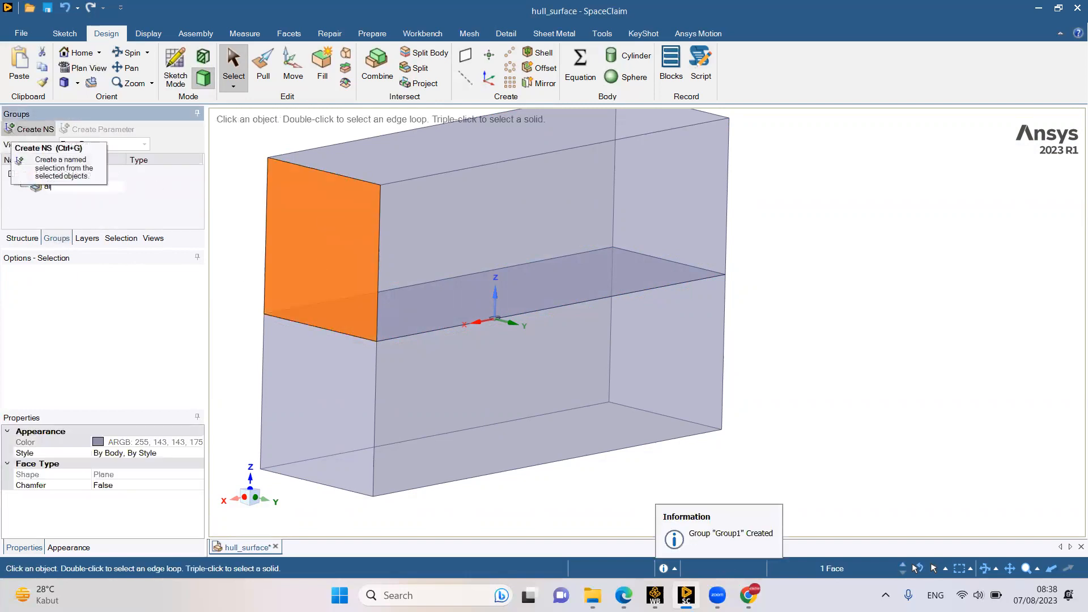
key("Return")
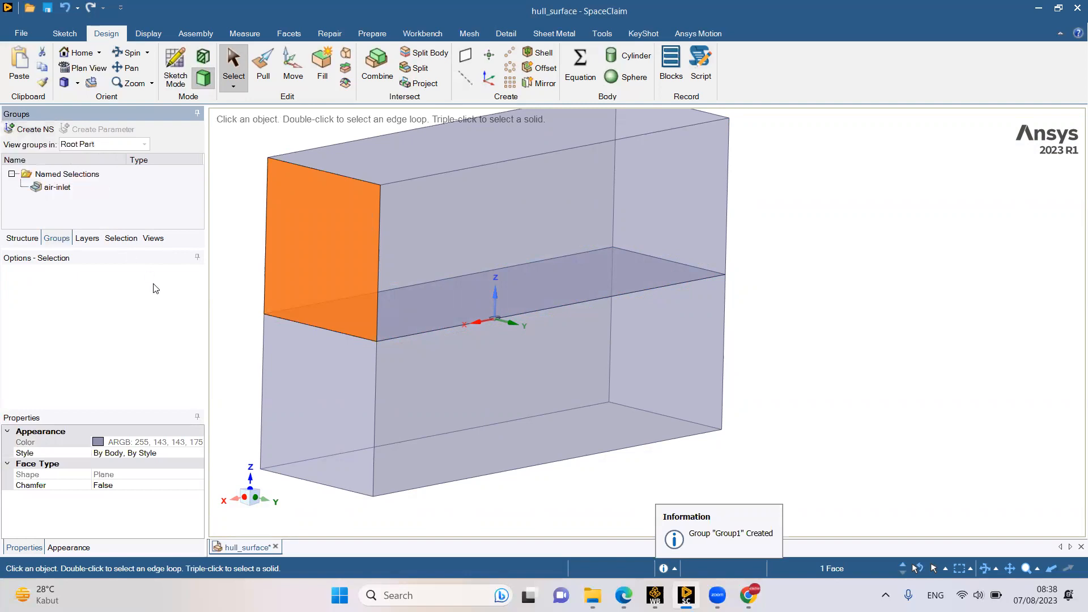
Create a named selection water-inlet from the lower body's end face on the positive X side
left_click(308, 349)
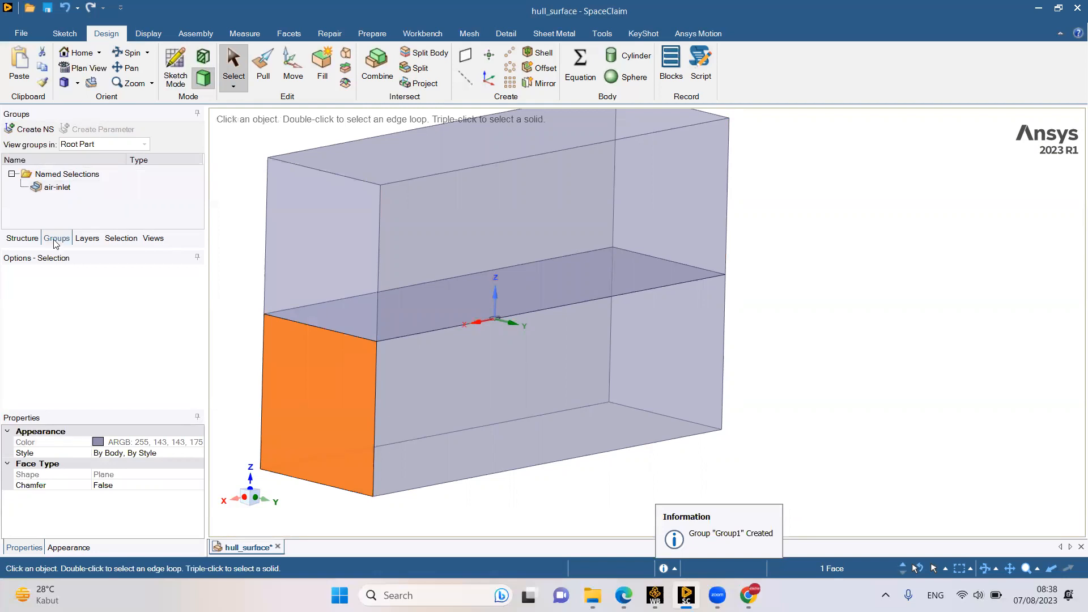
left_click(32, 132)
type("water")
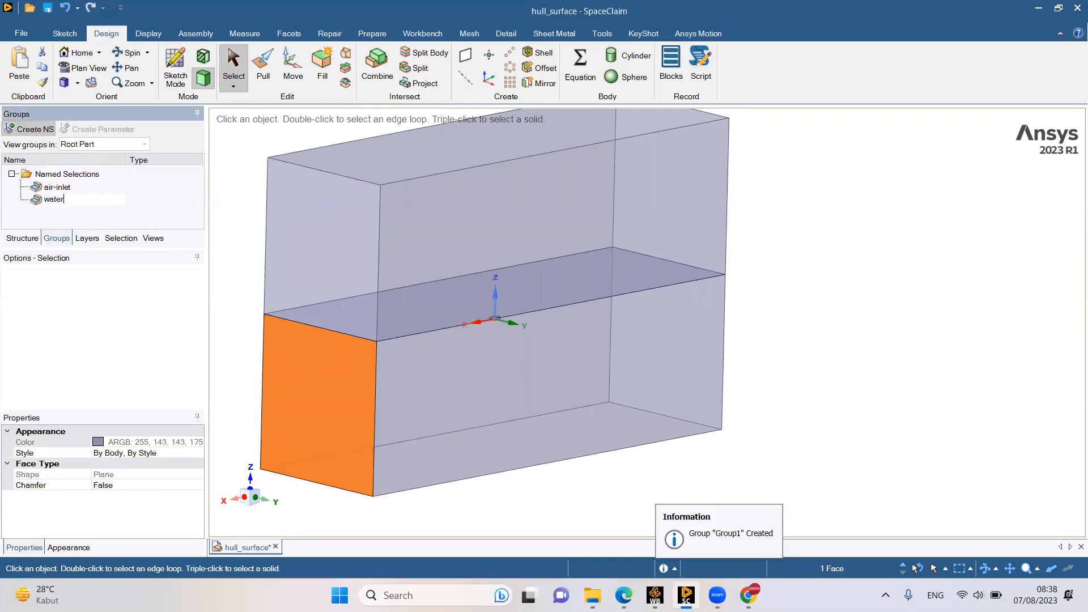
type("-inlet")
key("Return")
Create a named selection symmetry from the upper and lower bodies' long side faces on the positive Y side
left_click(581, 265)
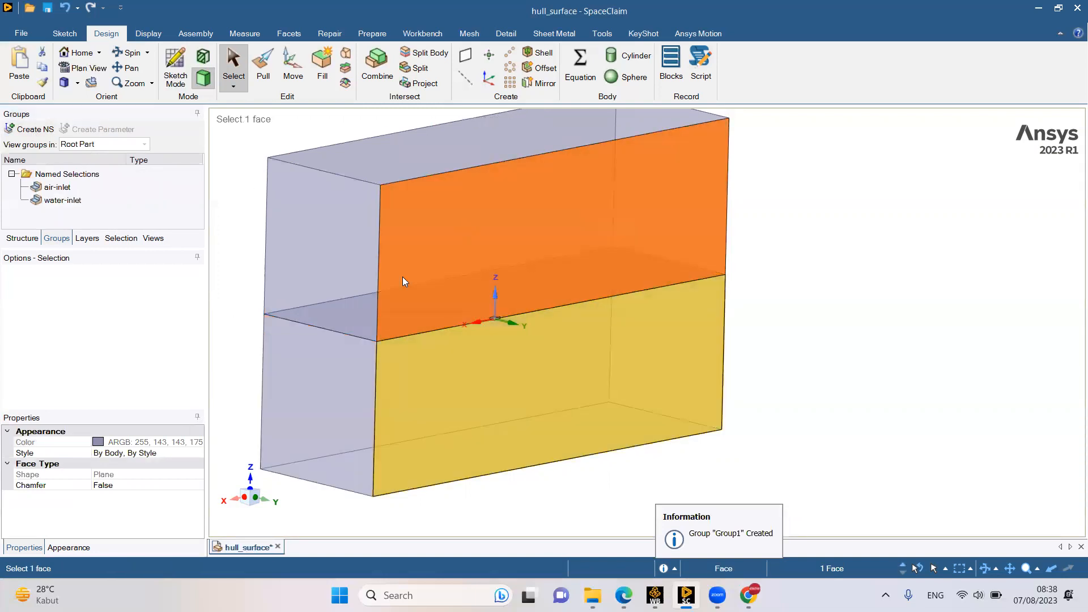
left_click(472, 392, "ctrl")
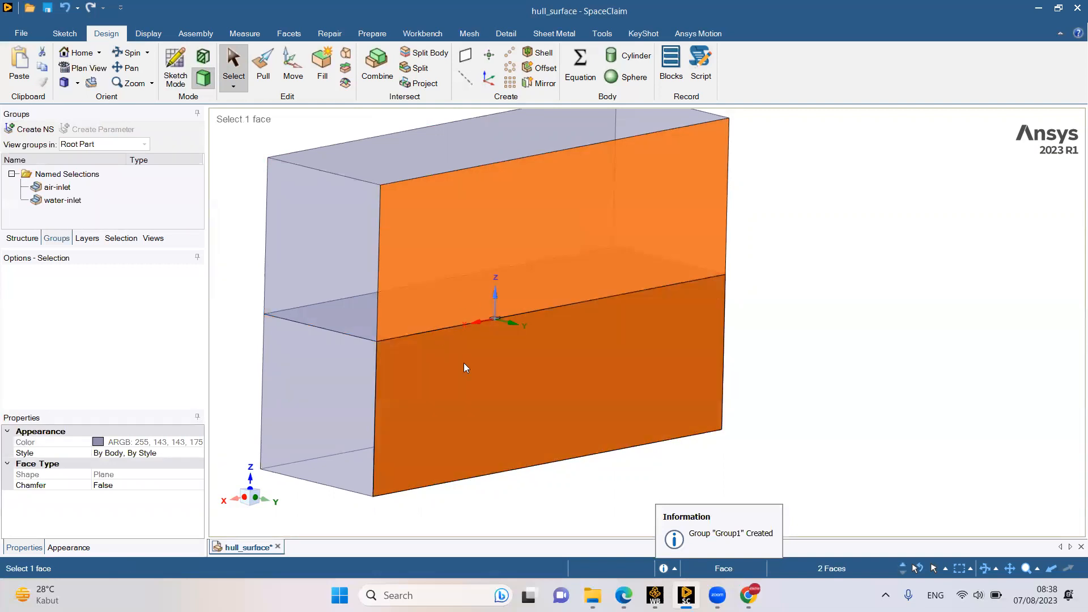
type("sy")
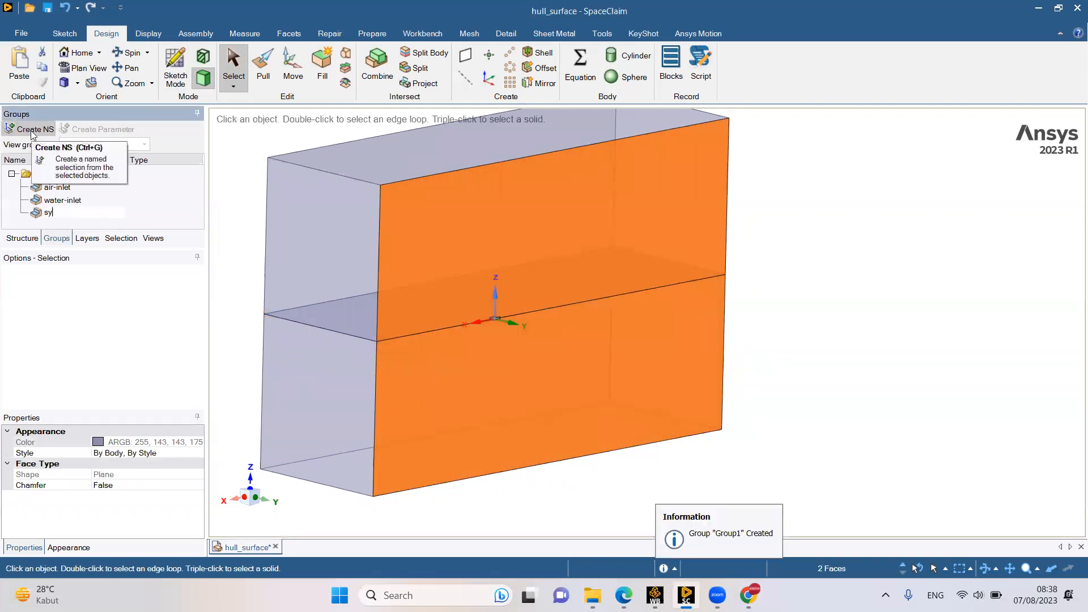
type("mmetry")
key("Return")
Create a named selection air-outlet from the upper body's end face on the negative X side
scroll(417, 226, "down", 3)
middle_click_drag(309, 234, 630, 148)
scroll(630, 148, "up", 3)
left_click(796, 215)
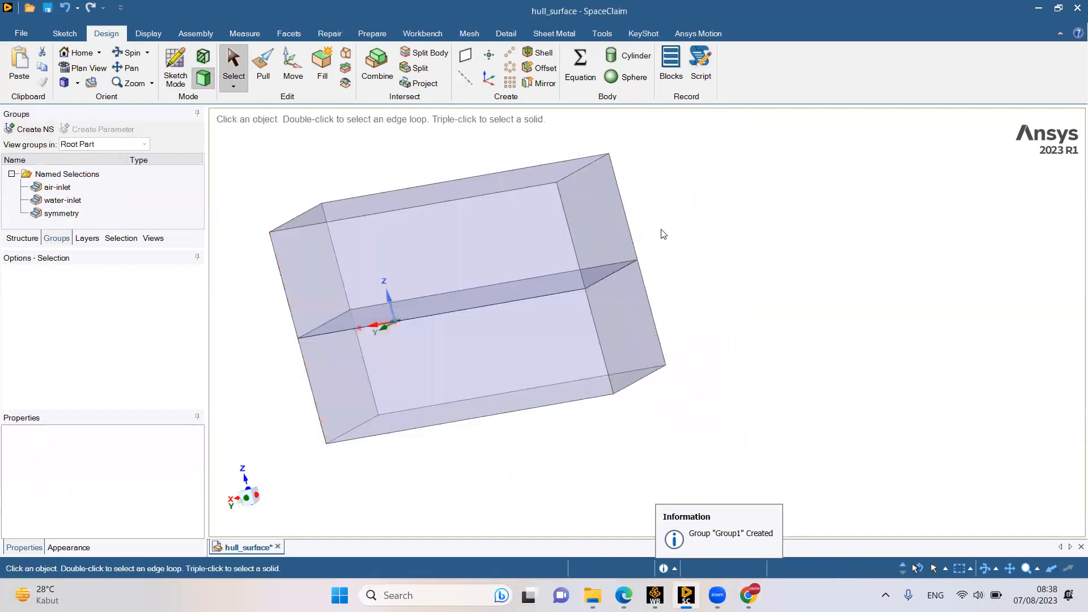
left_click(606, 222)
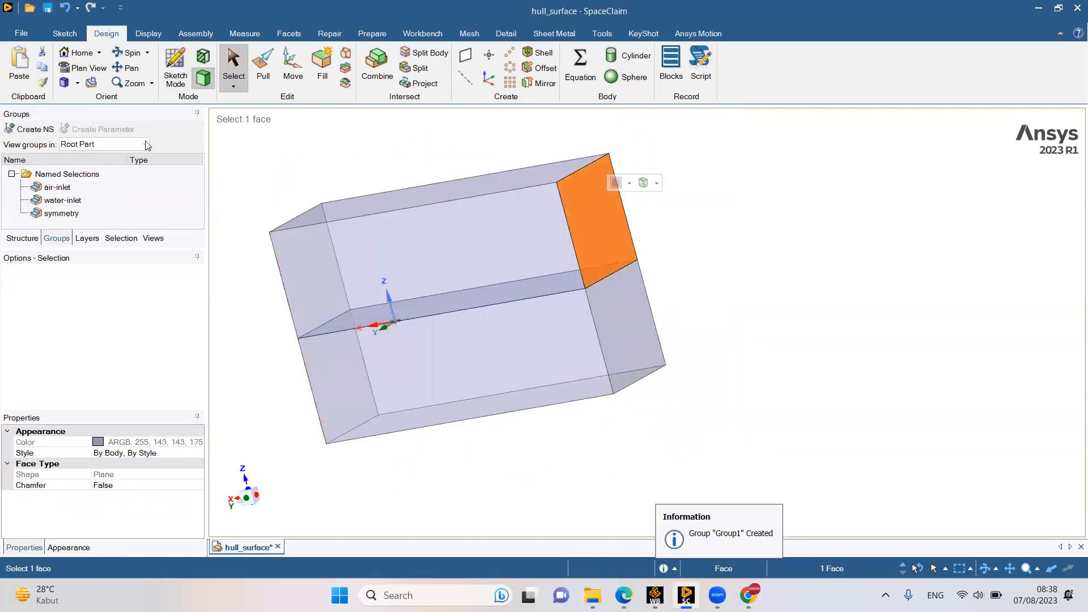
left_click(35, 132)
type("al")
type("r-outlet")
key("Return")
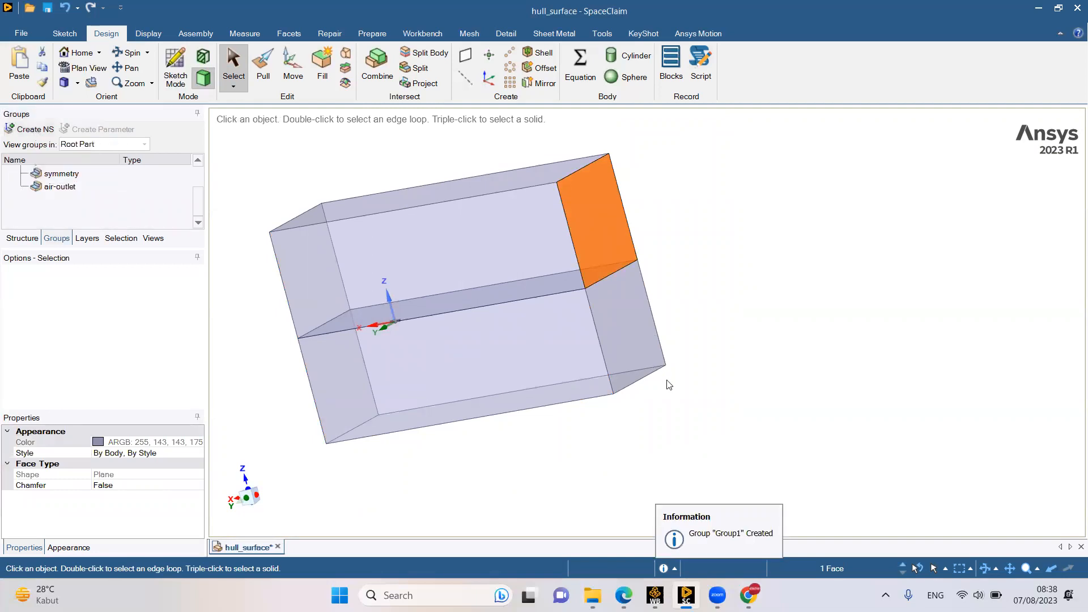
Create a named selection water-outlet from the lower body's end face on the negative X side
left_click(620, 329)
left_click(21, 130)
type("water-outlet")
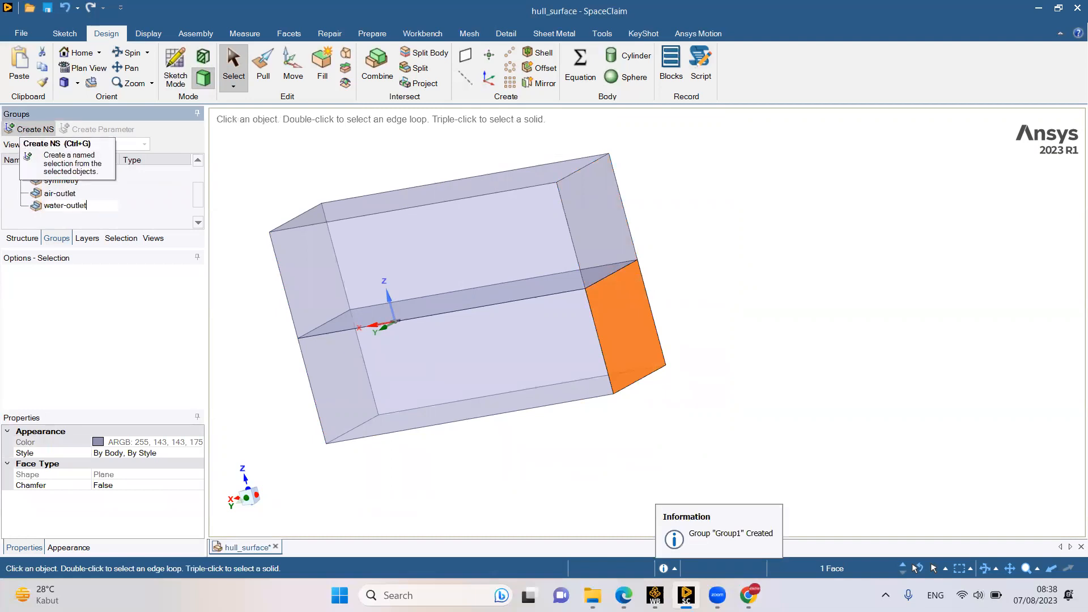
key("Return")
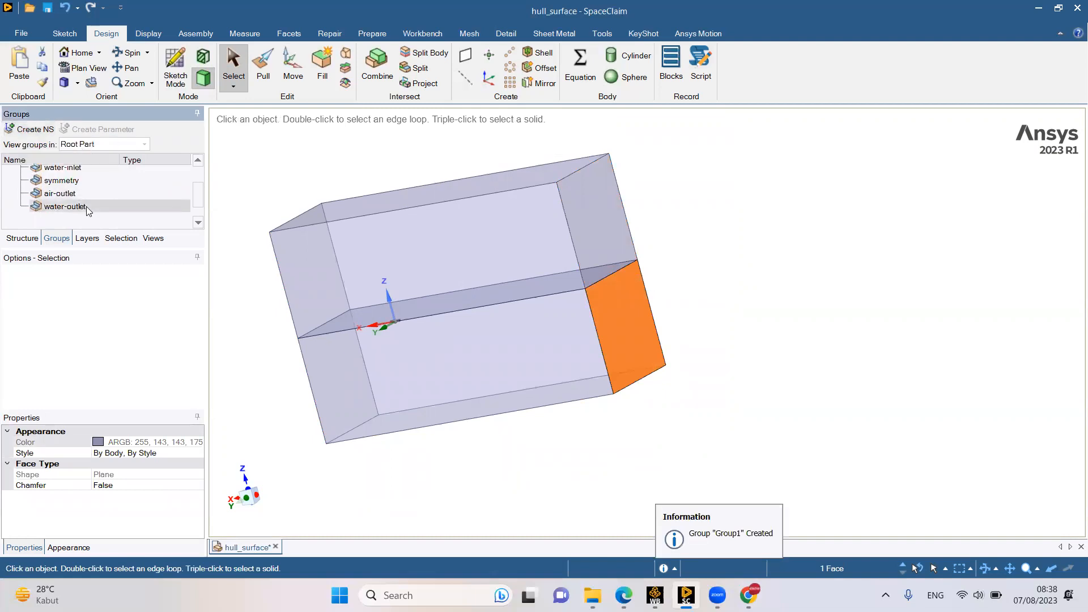
Create a named selection top-symmetry from the top face of the air body
left_click(305, 163)
middle_click_drag(305, 164, 415, 170)
scroll(416, 170, "up", 2)
left_click(444, 216)
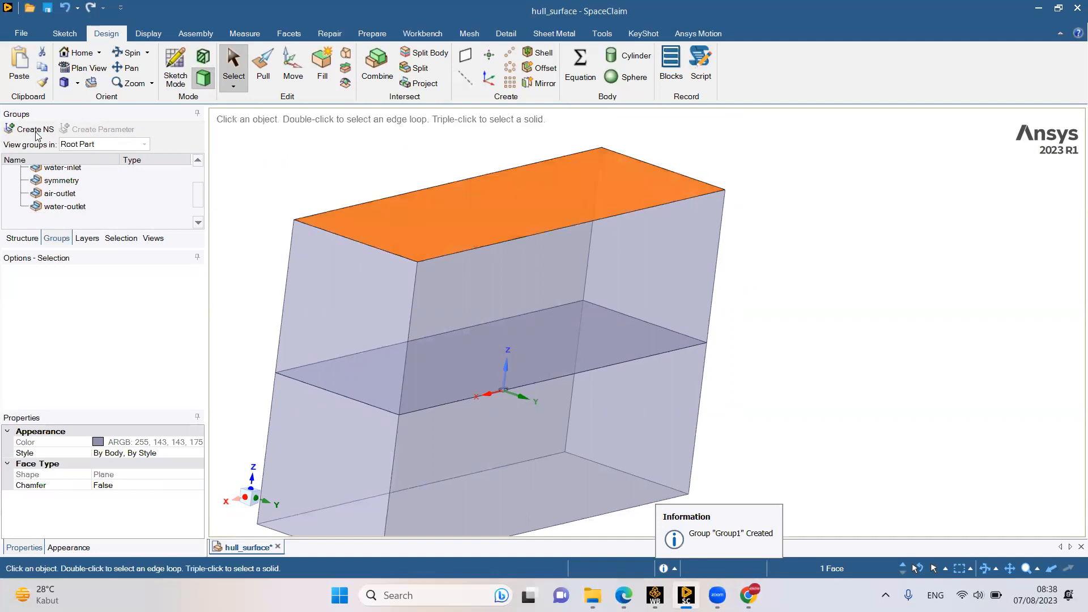
type("t")
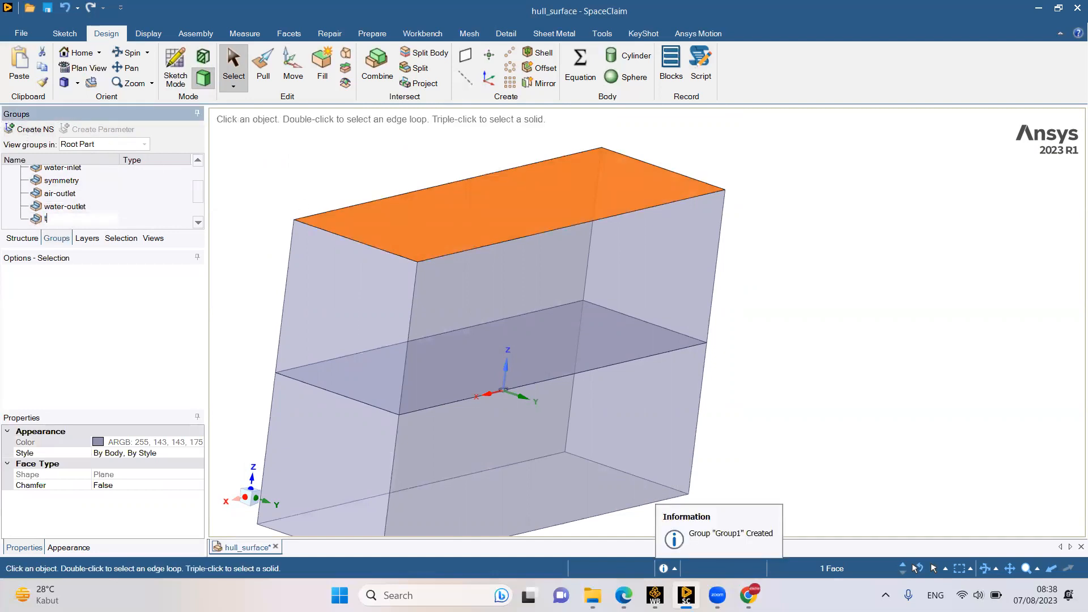
type("op-symmetry")
key("Return")
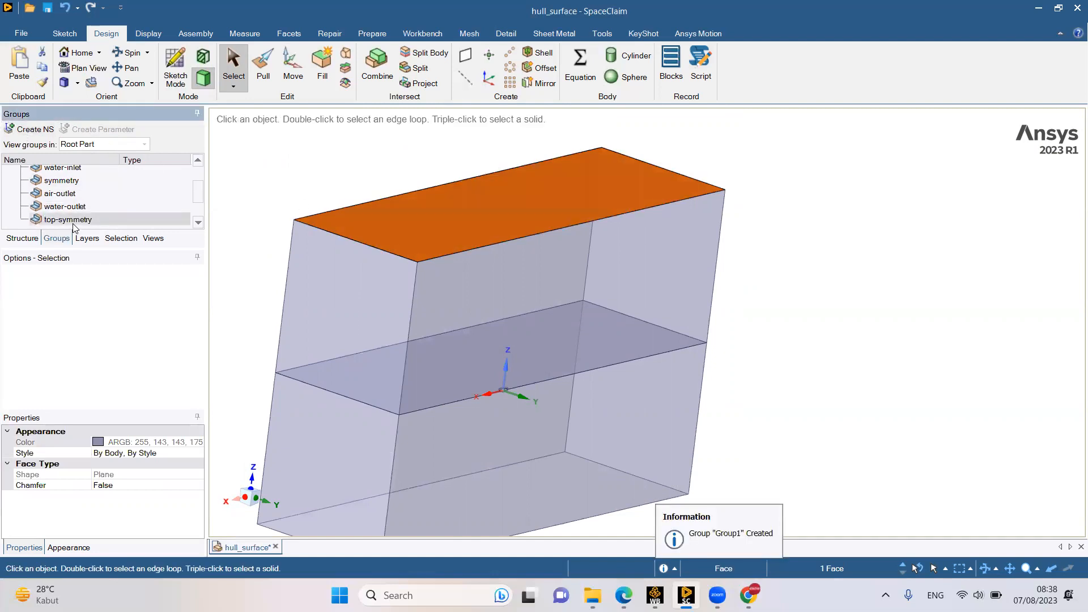
Create a named selection bottom-symmetry from the bottom face of the water body
left_click(588, 328)
middle_click_drag(588, 329, 432, 503)
left_click(457, 442)
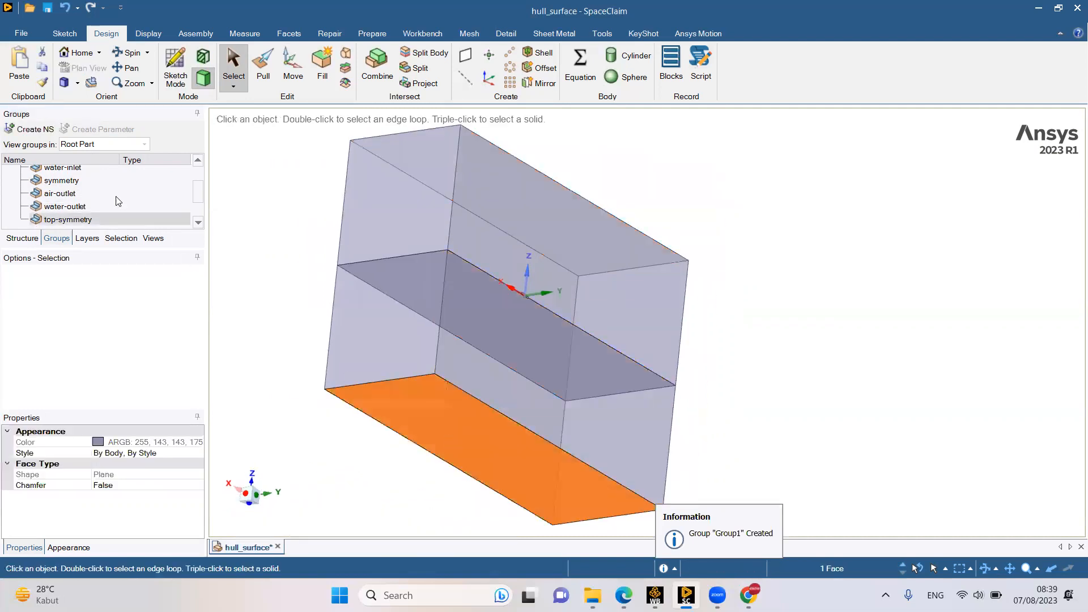
left_click(24, 130)
type("bottom-symm")
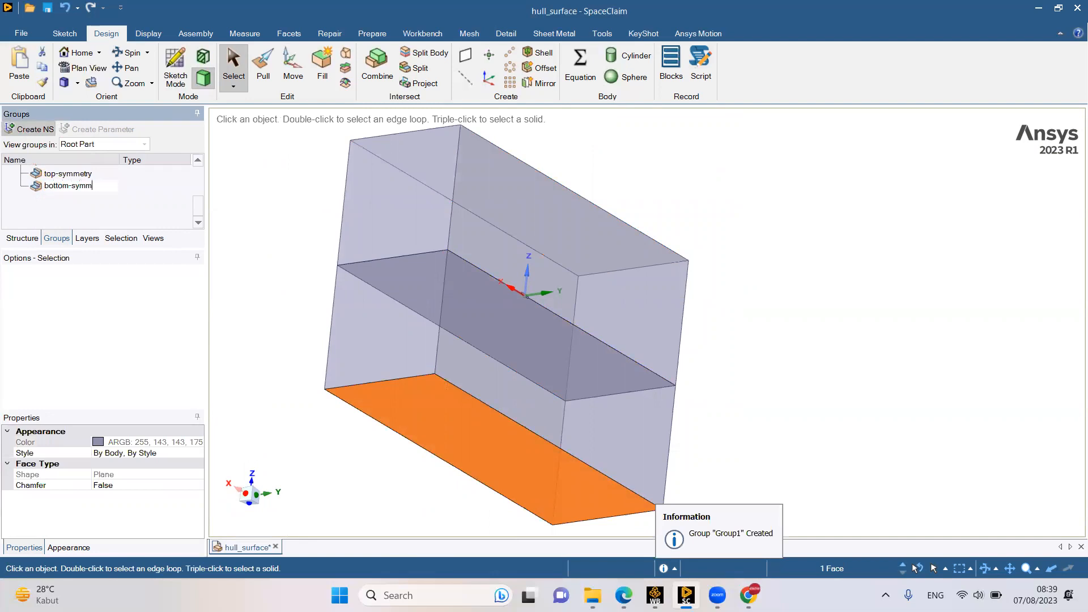
key("Return")
Create a named selection side-symmetry from both bodies' long side faces on the negative Y side
scroll(461, 274, "down", 3)
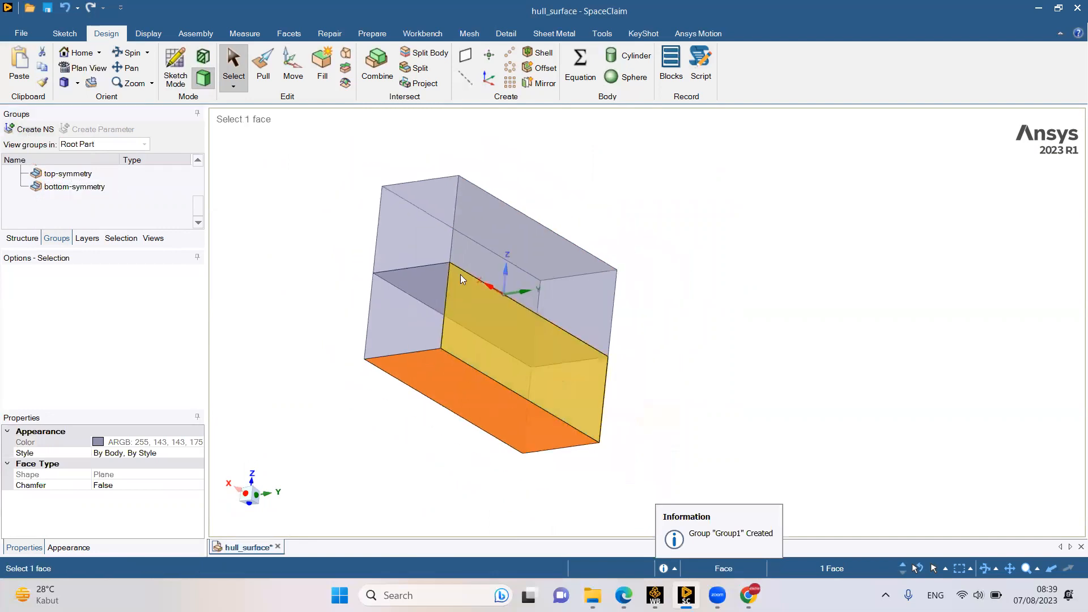
middle_click_drag(460, 262, 550, 306)
left_click(294, 219)
left_click(314, 212)
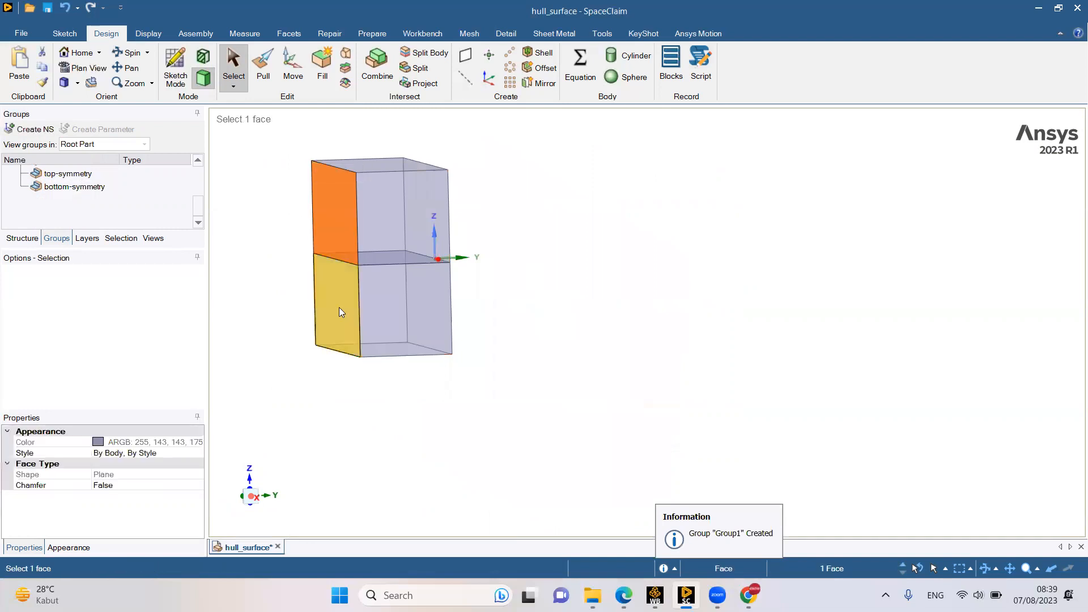
left_click(339, 307, "ctrl")
scroll(349, 248, "up", 3)
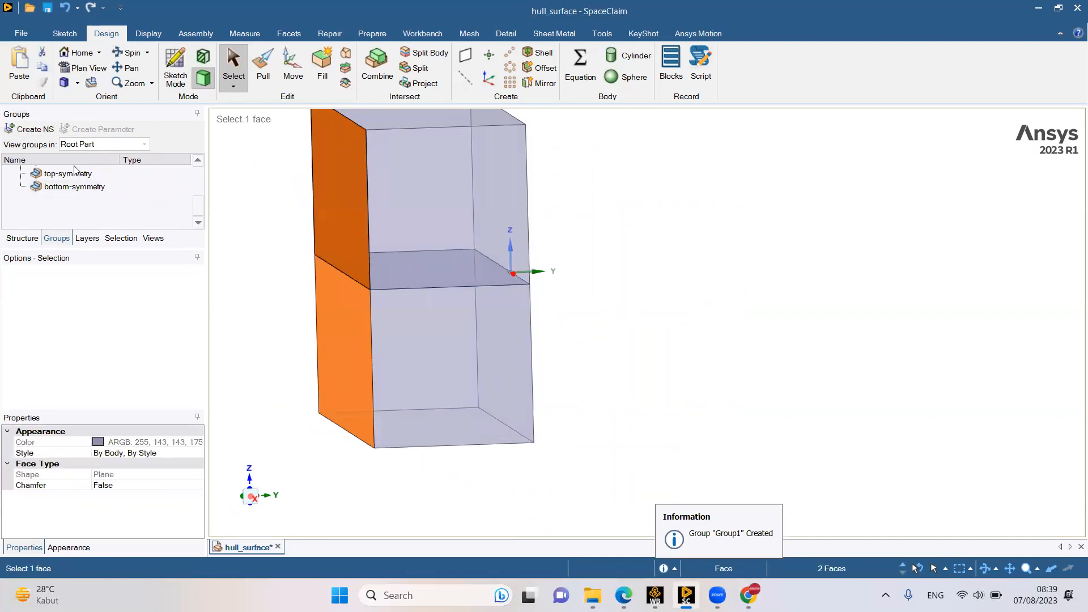
left_click(30, 132)
type("side-")
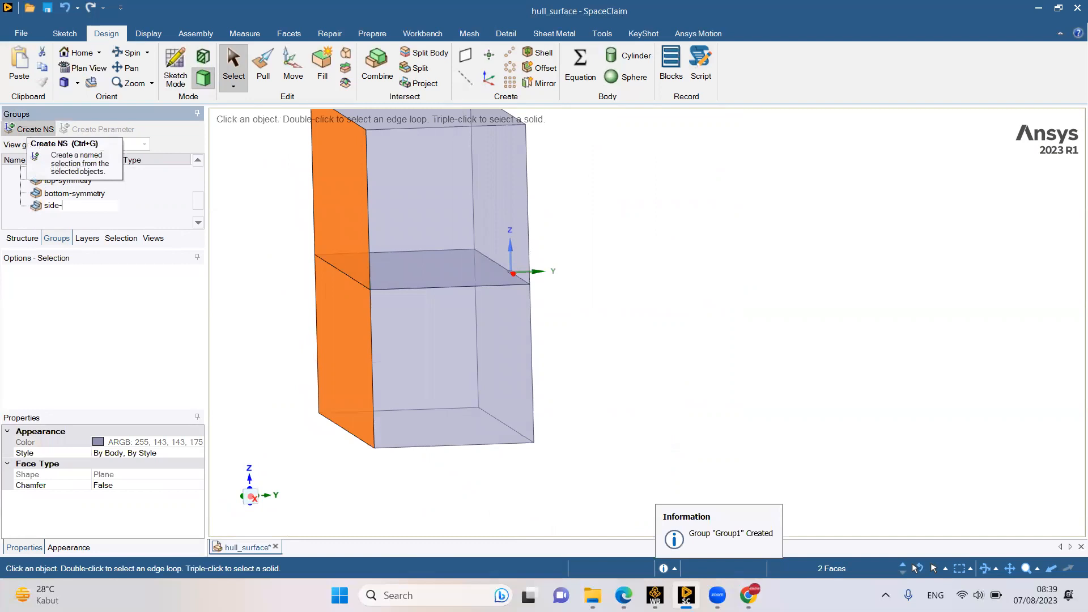
type("symmetry")
key("Return")
Create a named selection submerge-wall from the four hull faces below the waterline, including the narrow strip face
left_click(559, 282)
middle_click_drag(558, 282, 453, 306)
scroll(711, 224, "up", 10)
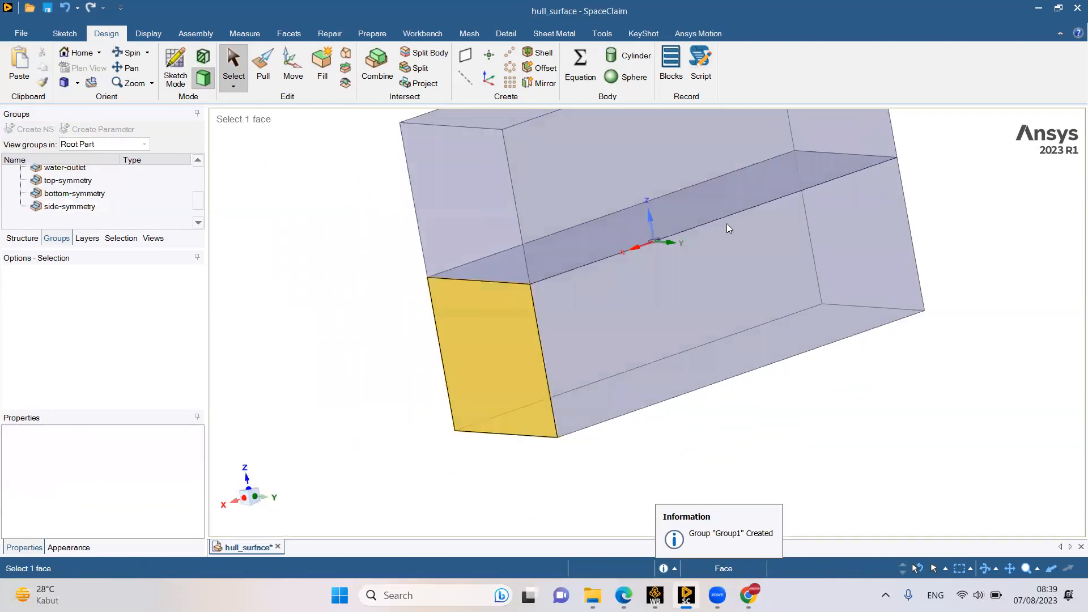
scroll(571, 288, "up", 10)
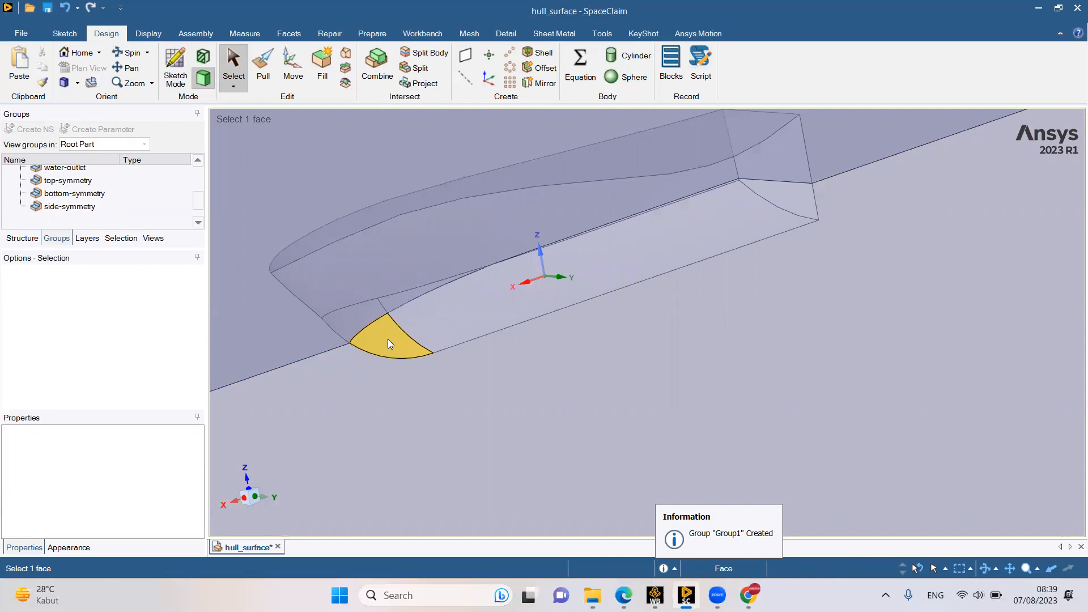
left_click(387, 339, "ctrl")
left_click(454, 312, "ctrl")
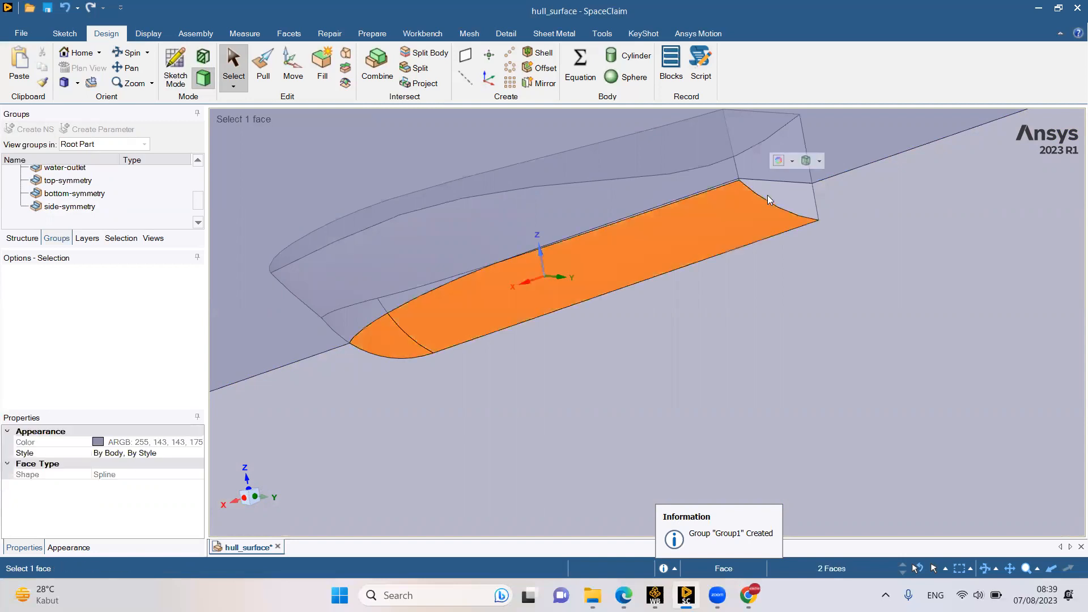
scroll(723, 196, "up", 3)
scroll(550, 264, "down", 3)
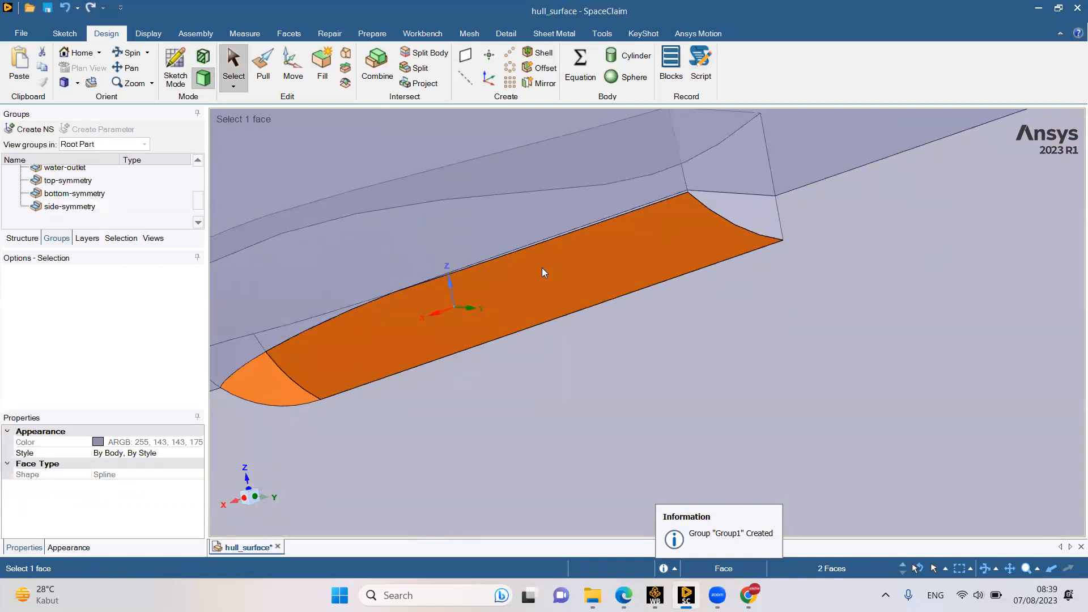
scroll(691, 196, "up", 5)
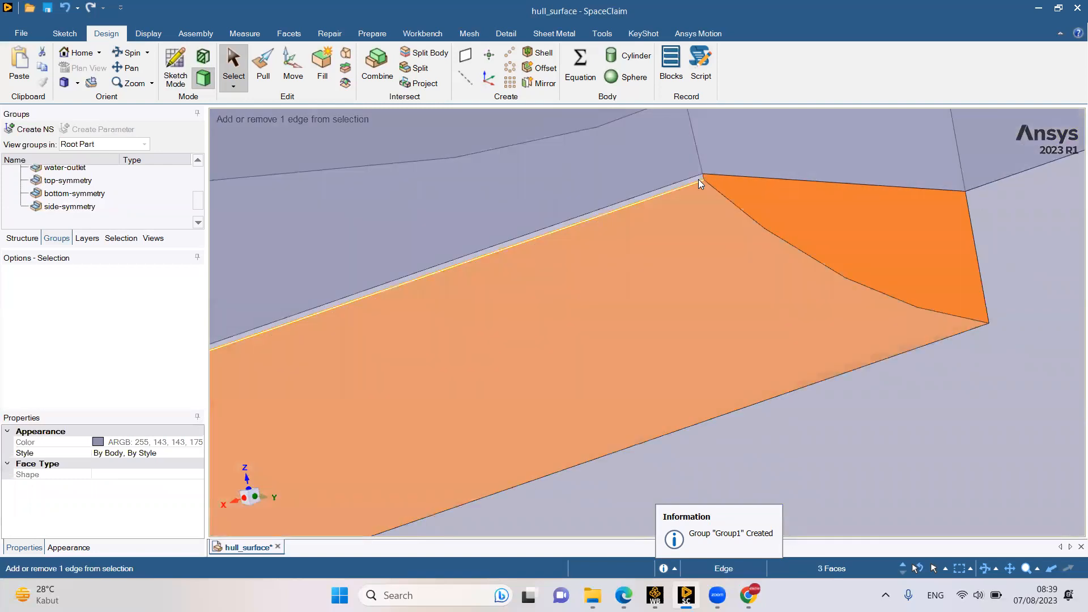
left_click(698, 181, "ctrl")
scroll(572, 296, "down", 6)
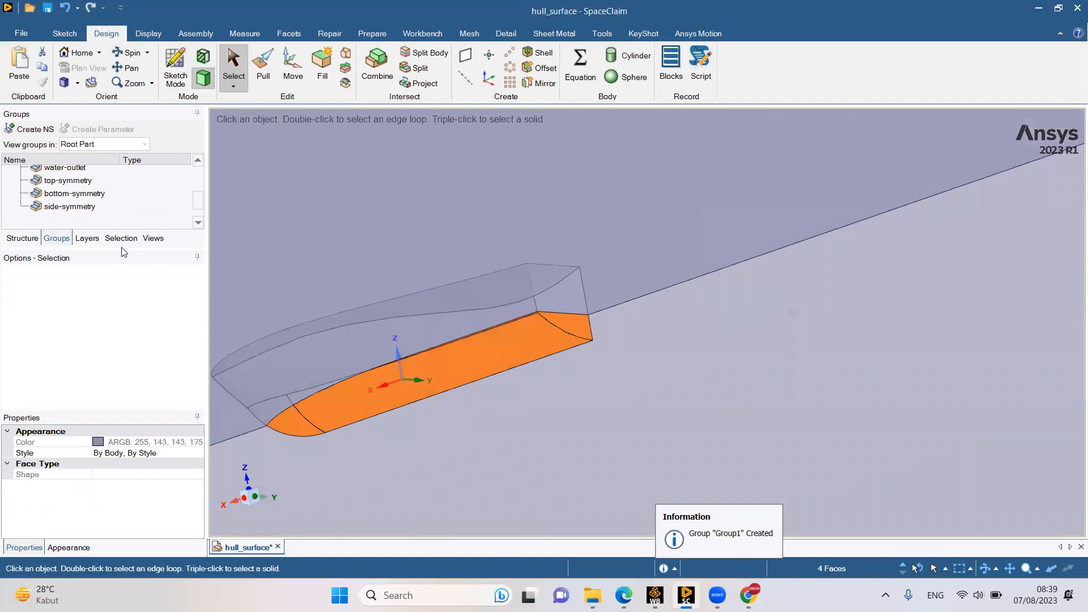
type("submerge-wall")
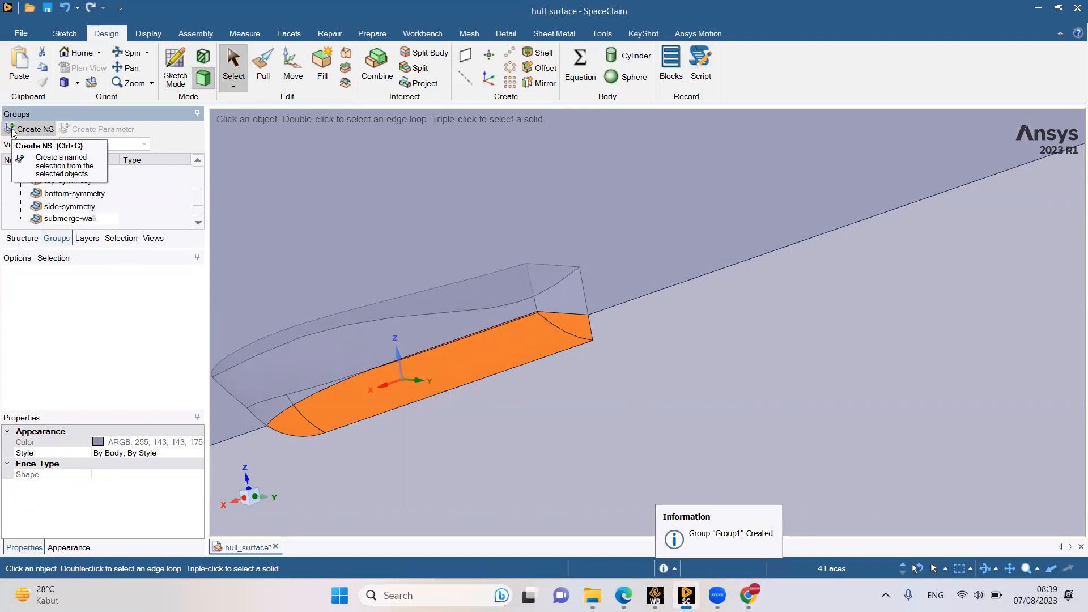
key("Return")
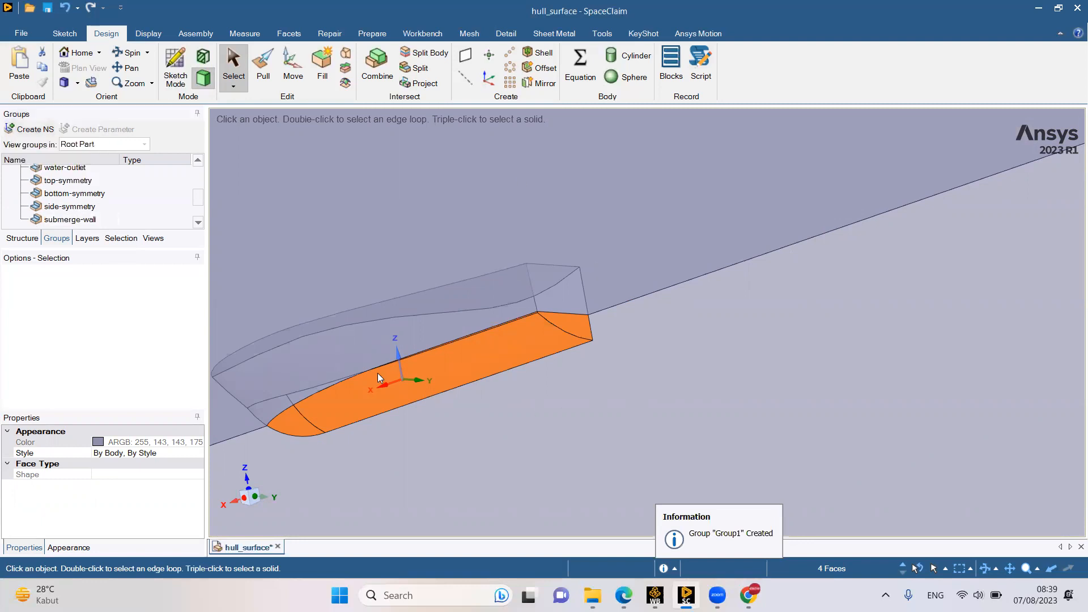
Create a named selection ship-wall from the five hull faces above the waterline
left_click(280, 405)
left_click(299, 397, "ctrl")
left_click(283, 368, "ctrl")
middle_click_drag(281, 365, 304, 345)
left_click(318, 326, "ctrl")
left_click(541, 389, "ctrl")
middle_click_drag(432, 364, 388, 359)
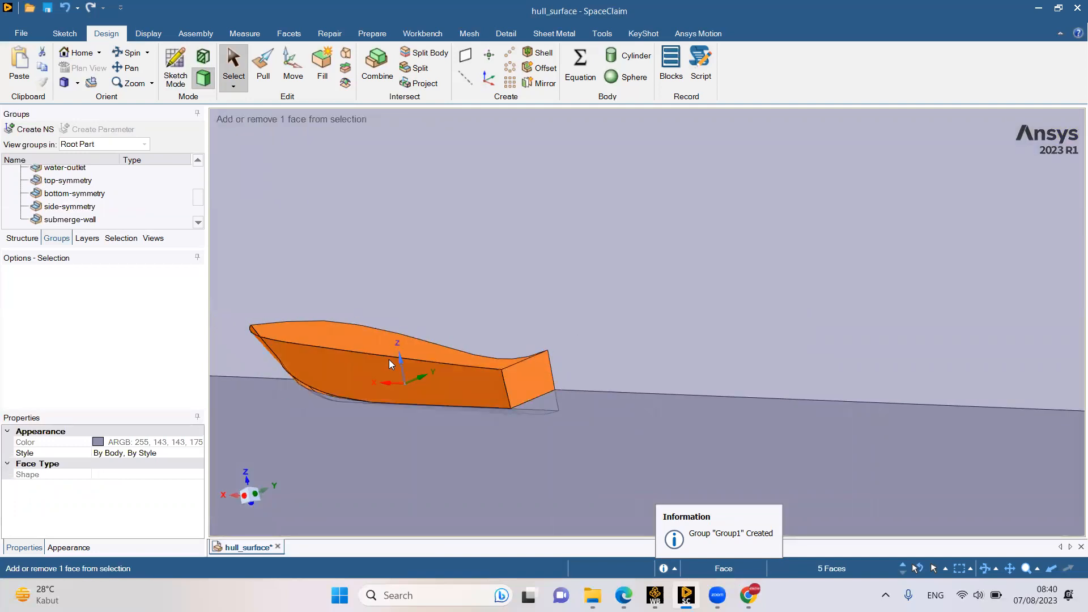
key("ctrl+g")
type("ship")
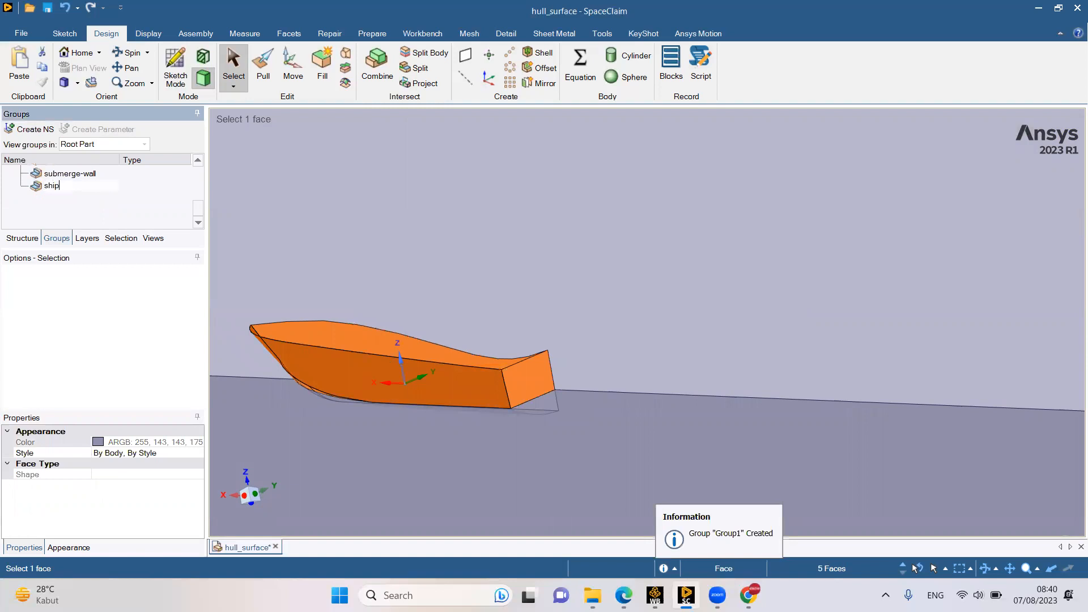
key("Return")
Set Share Topology to Share for the root part hull_surface and check the setting
scroll(444, 369, "down", 8)
scroll(431, 357, "up", 10)
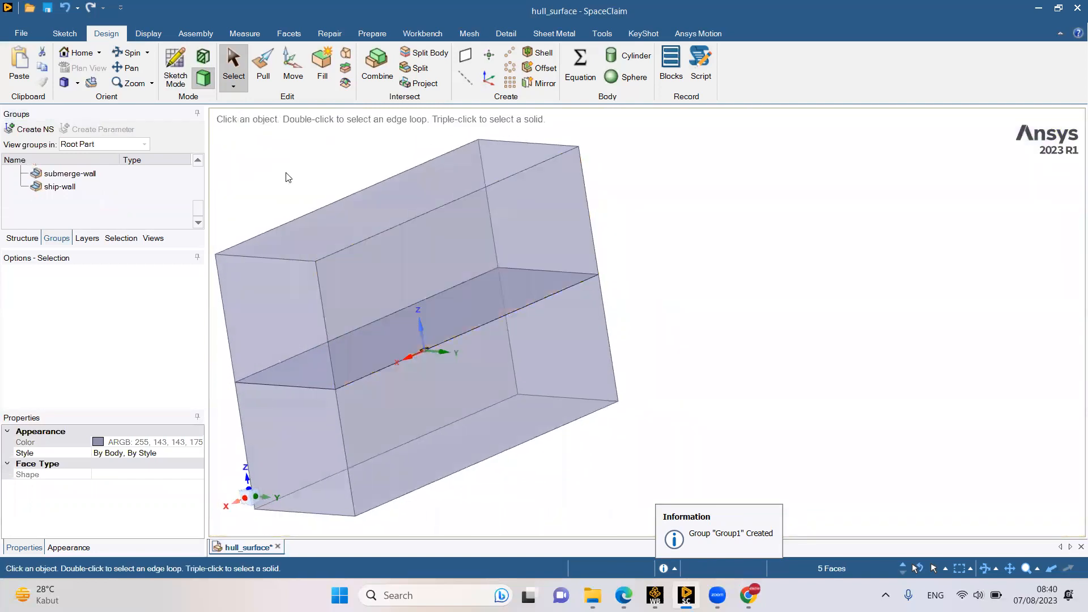
left_click(285, 174)
middle_click_drag(335, 160, 445, 150, "ctrl")
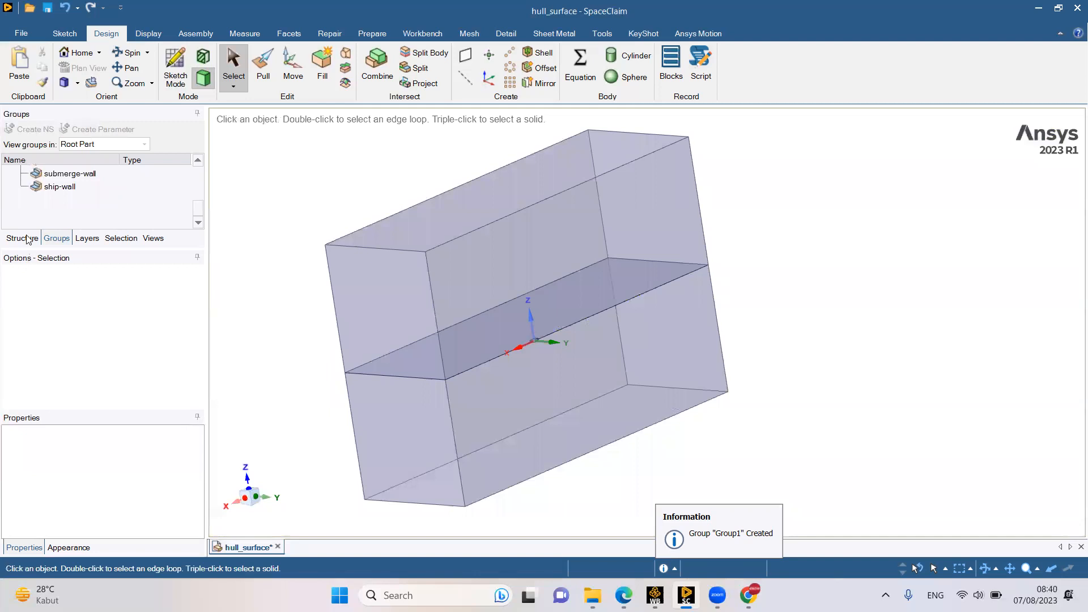
left_click_drag(73, 249, 73, 311)
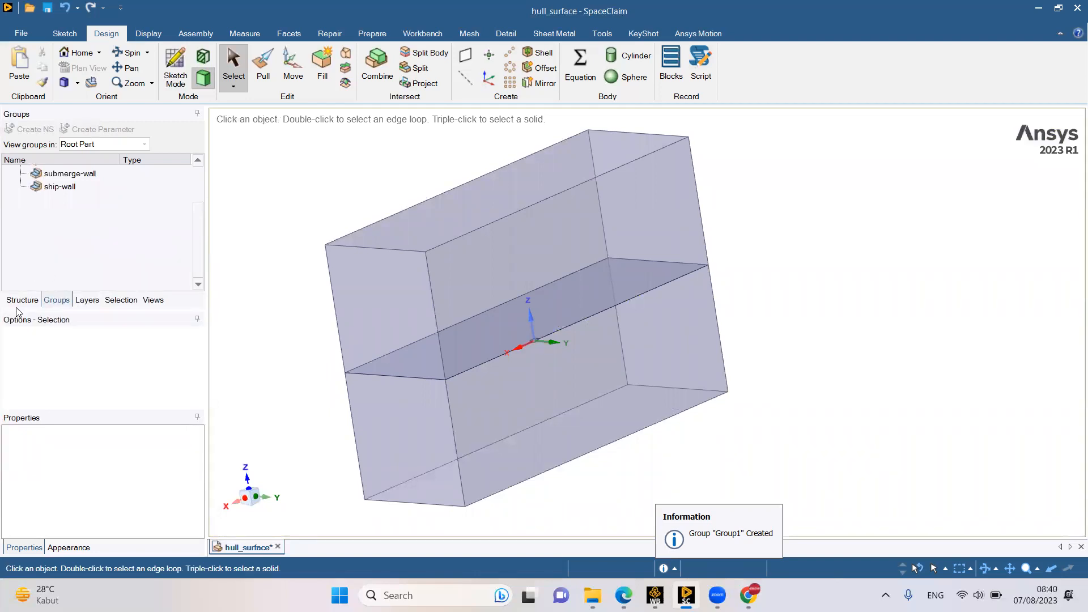
left_click(21, 299)
left_click(64, 128)
left_click(69, 131)
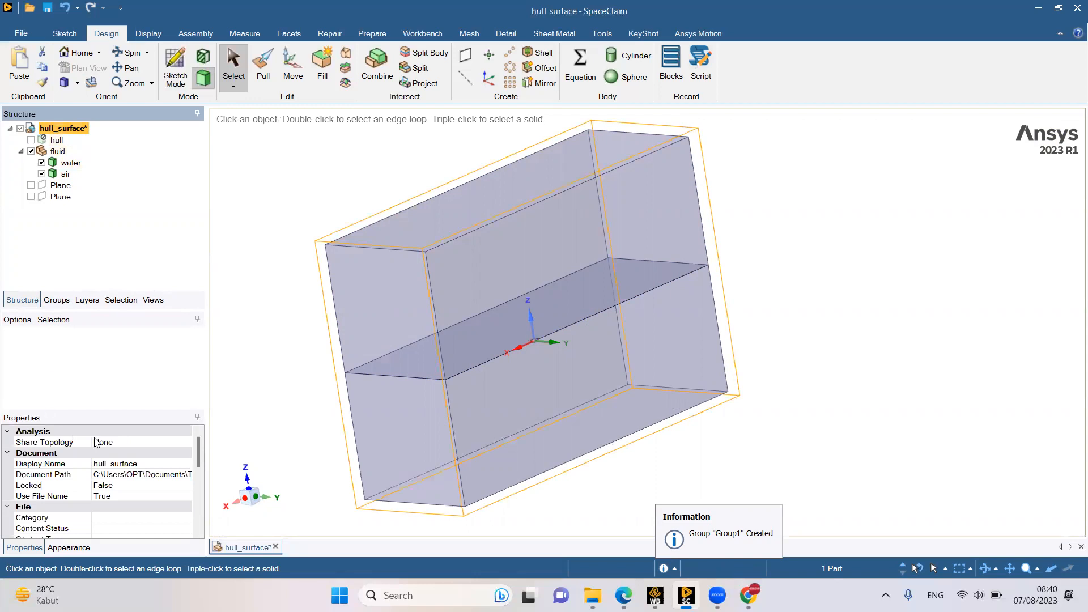
left_click(49, 445)
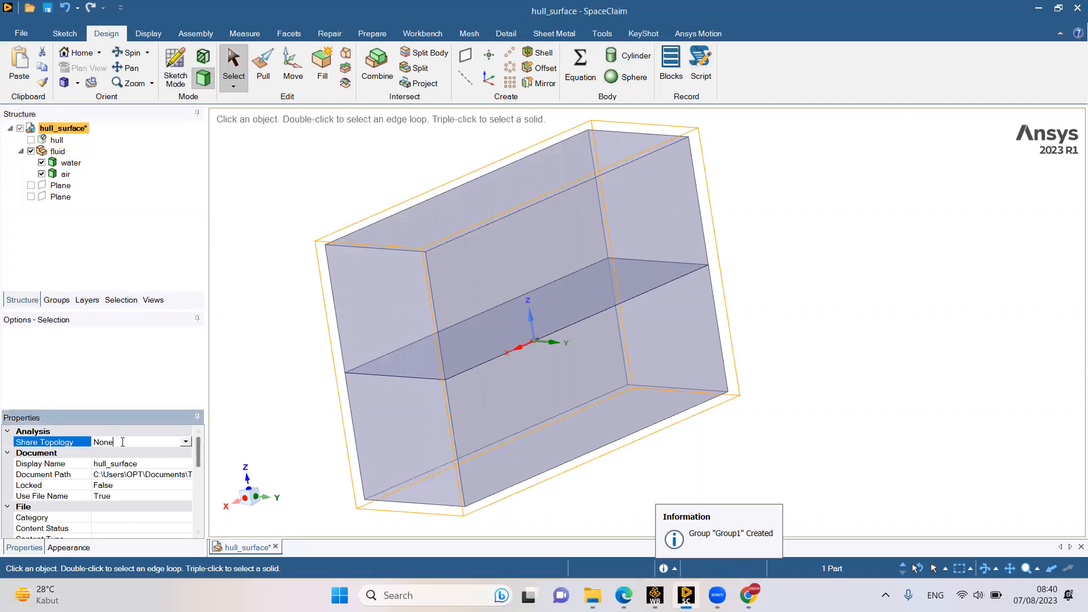
double_click(132, 442)
left_click(185, 442)
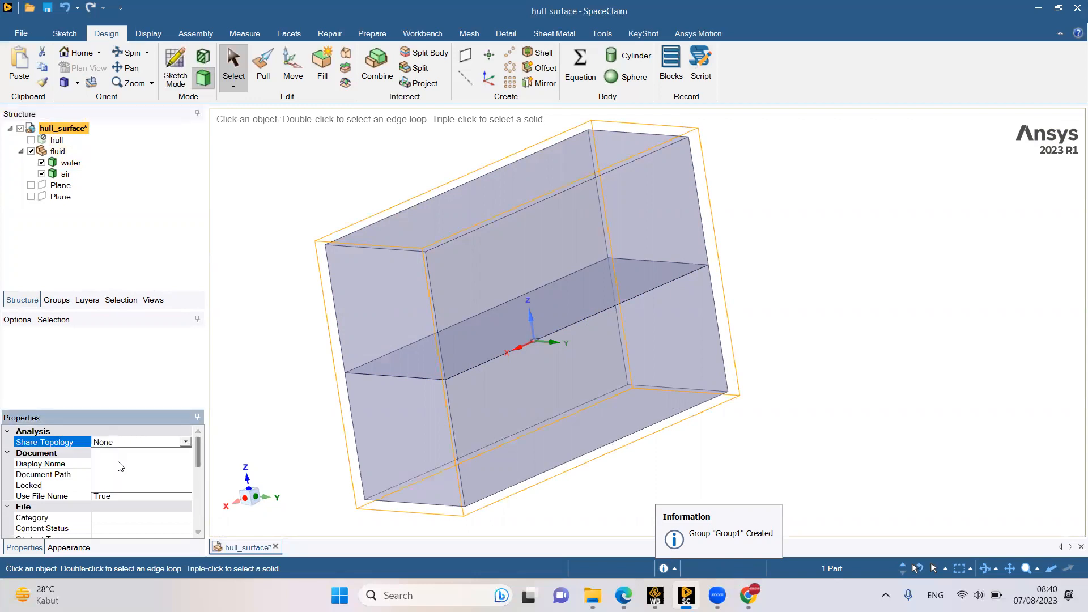
left_click(113, 458)
left_click(252, 355)
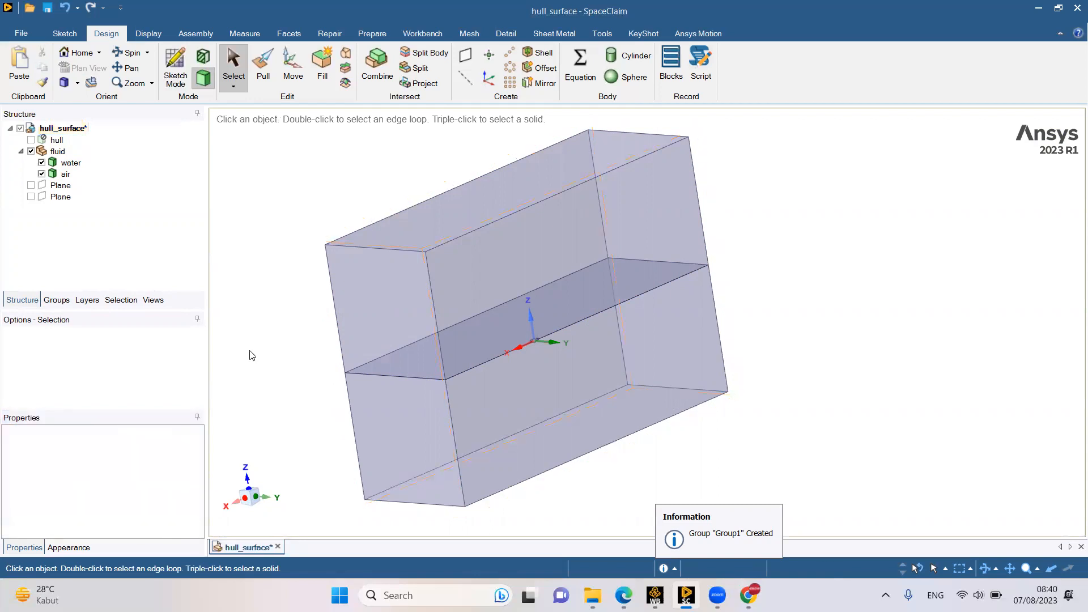
left_click(62, 128)
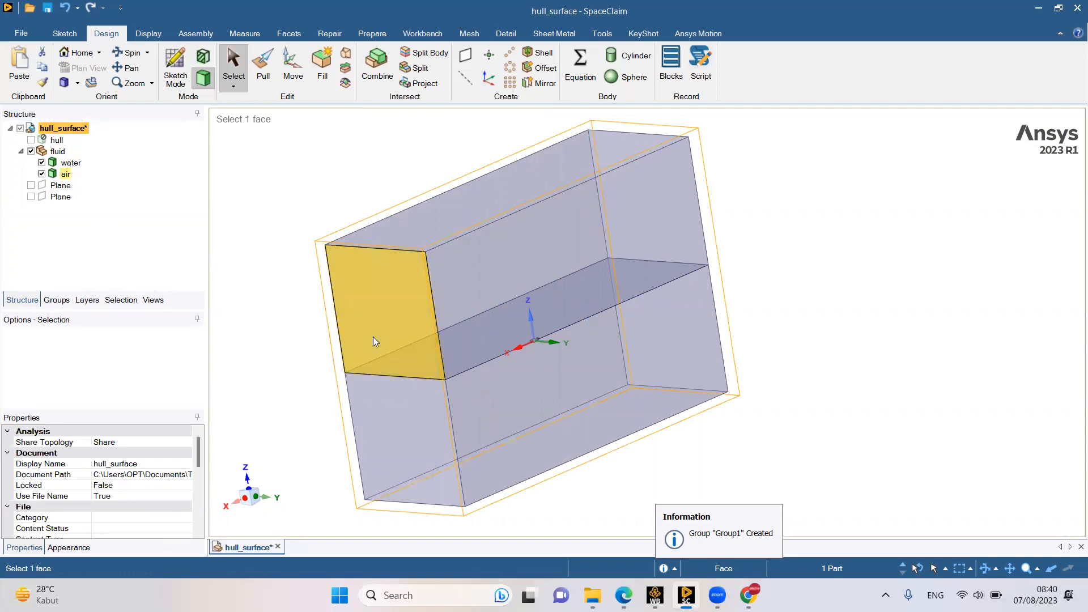
left_click(372, 415)
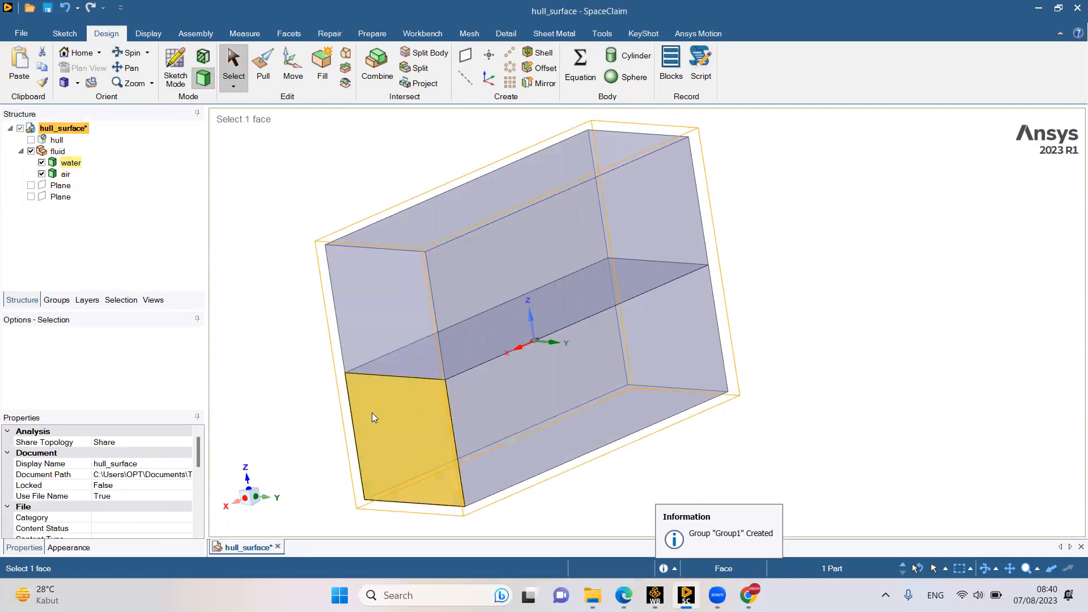
left_click(296, 286)
left_click(371, 309)
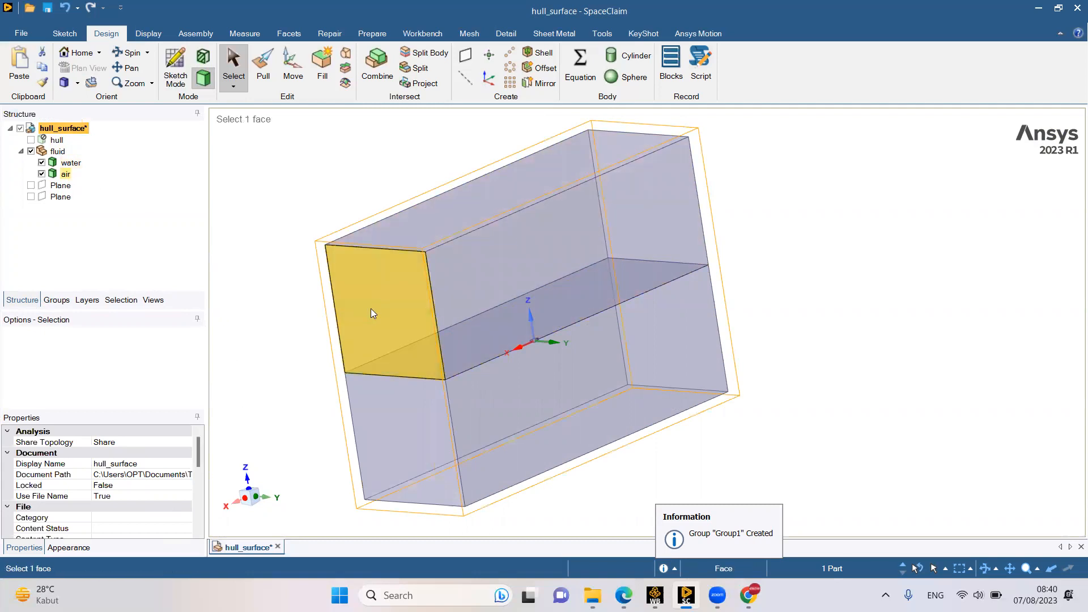
left_click(289, 209)
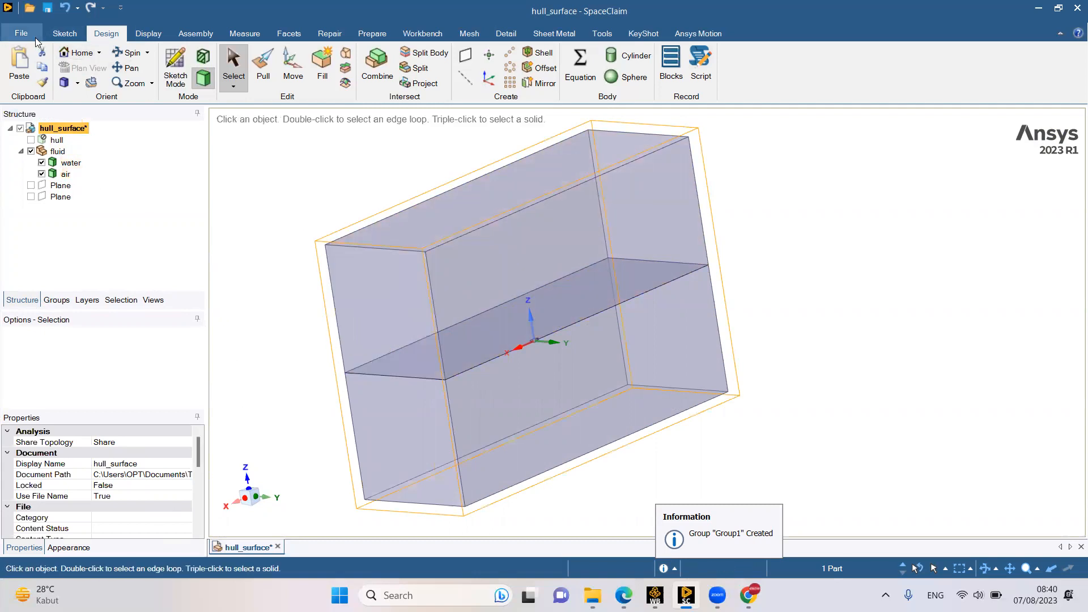
Save a copy of the model under the new file name hull_fluid_domain in the Tutorial_Youtube folder
left_click(33, 36)
mouse_move(37, 174)
left_click(141, 85)
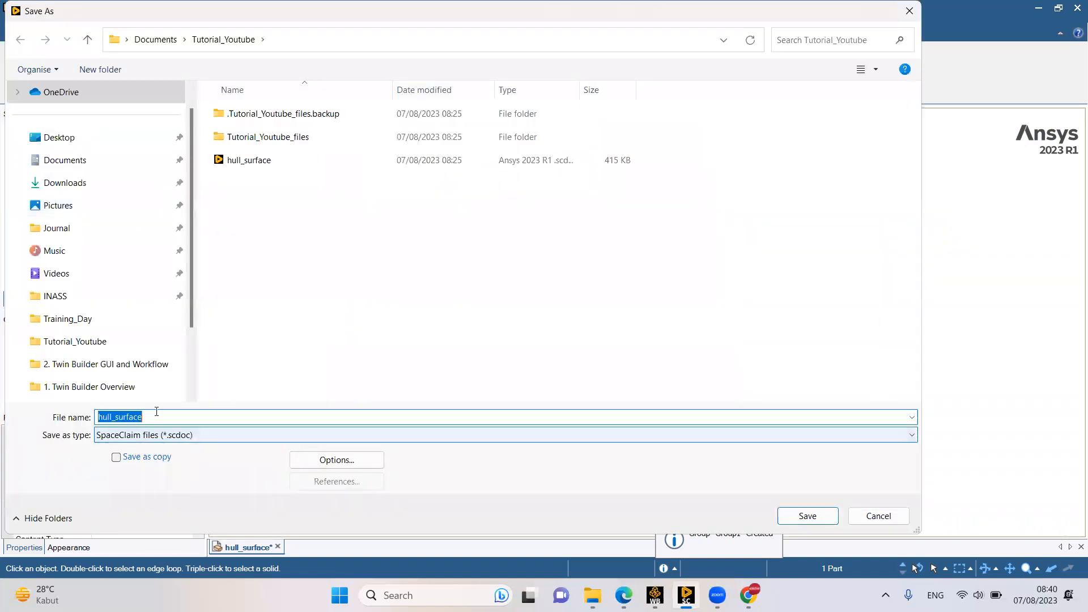
left_click(157, 411)
key("BackSpace")
key("BackSpace")
key("BackSpace")
key("BackSpace")
key("BackSpace")
key("BackSpace")
key("BackSpace")
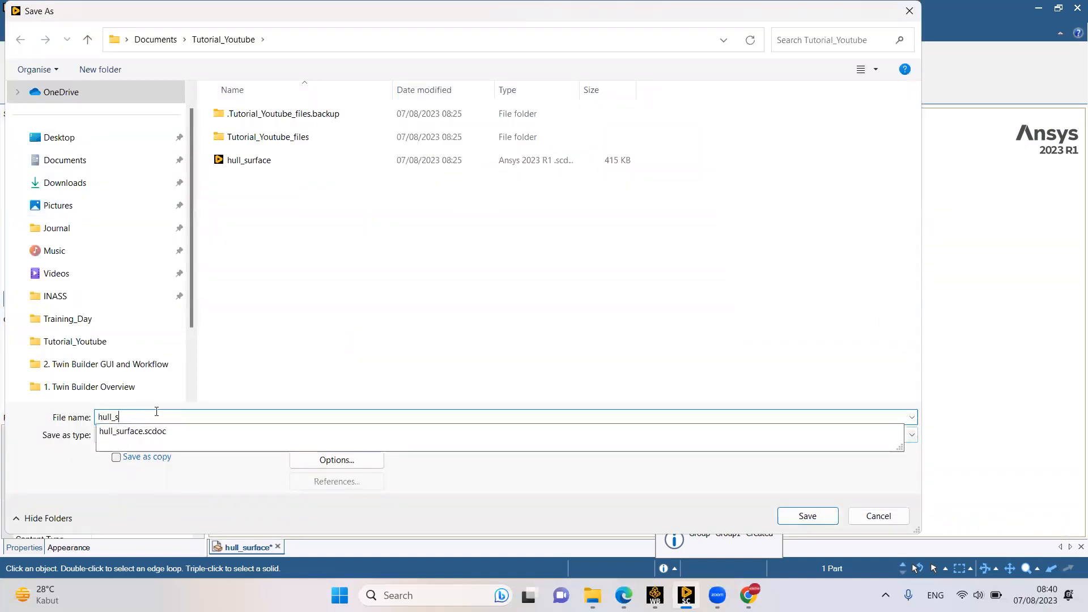
type("fluid_domain")
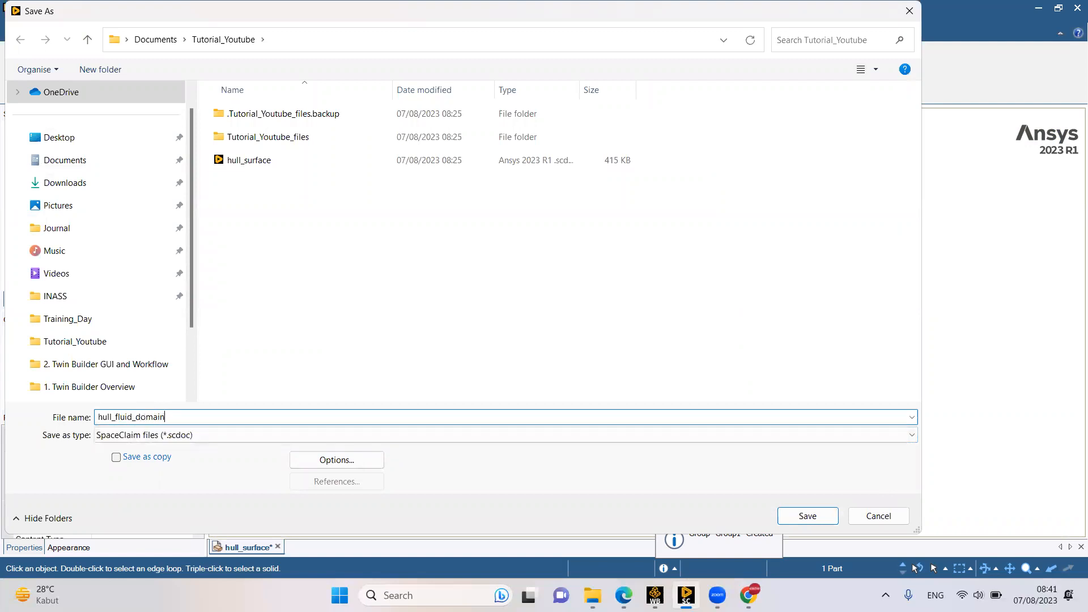
key("Return")
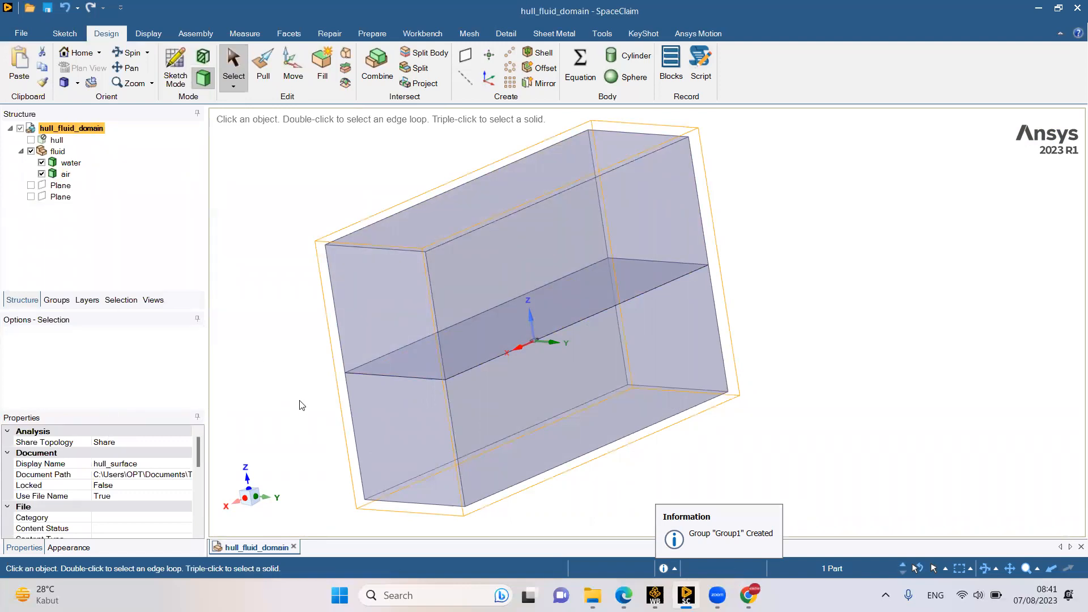
Switch to Workbench and add a Fluid Flow (Fluent with Fluent Meshing) system to the empty project schematic
left_click(655, 595)
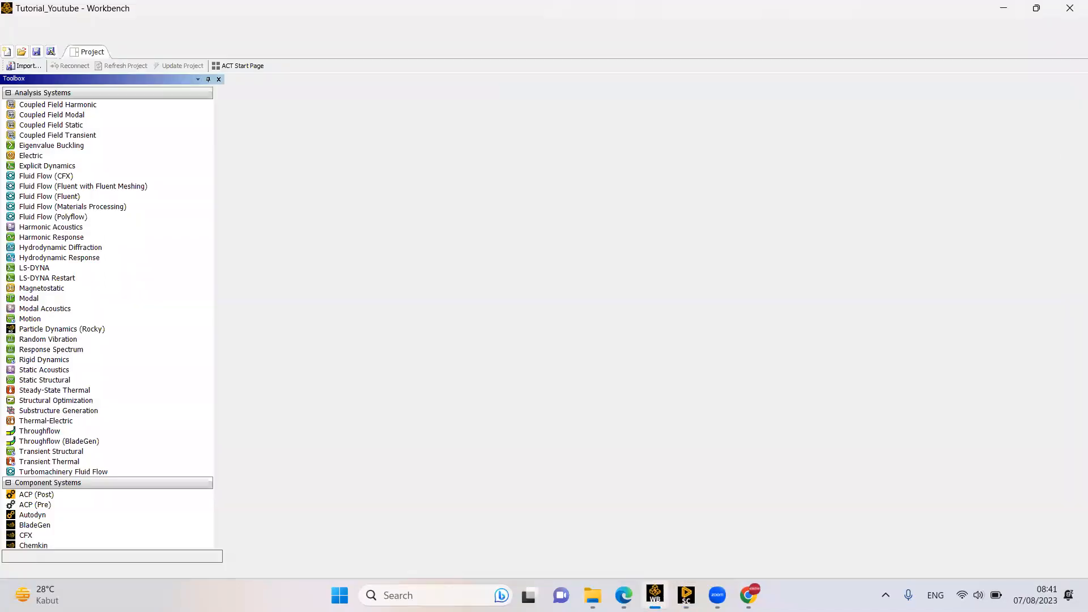
left_click_drag(97, 186, 272, 158)
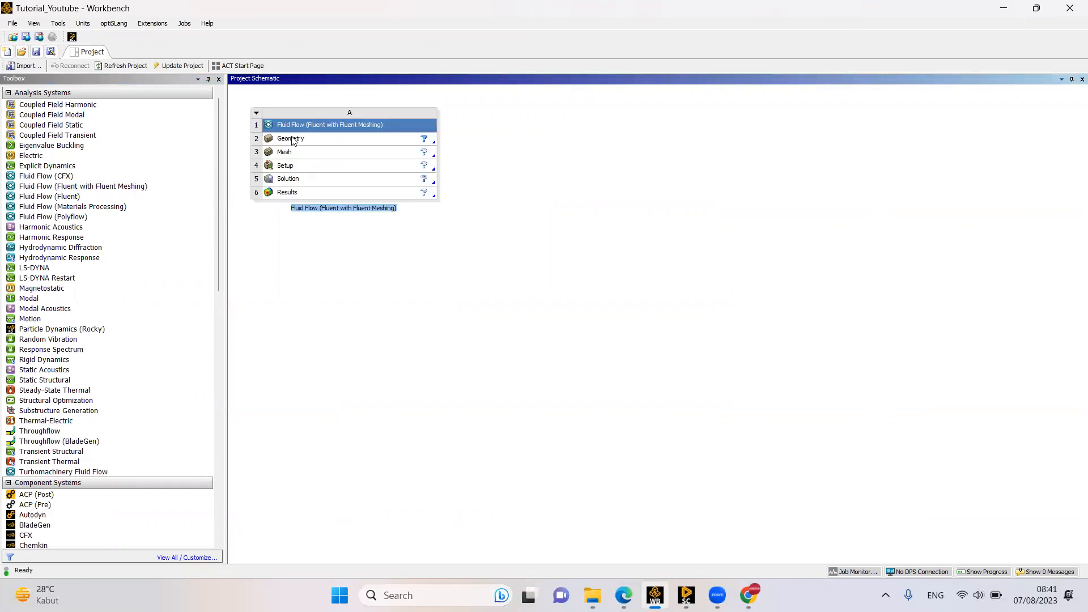
left_click(292, 142)
Import the hull_fluid_domain file from Documents > Tutorial_Youtube as the system's geometry
right_click(292, 141)
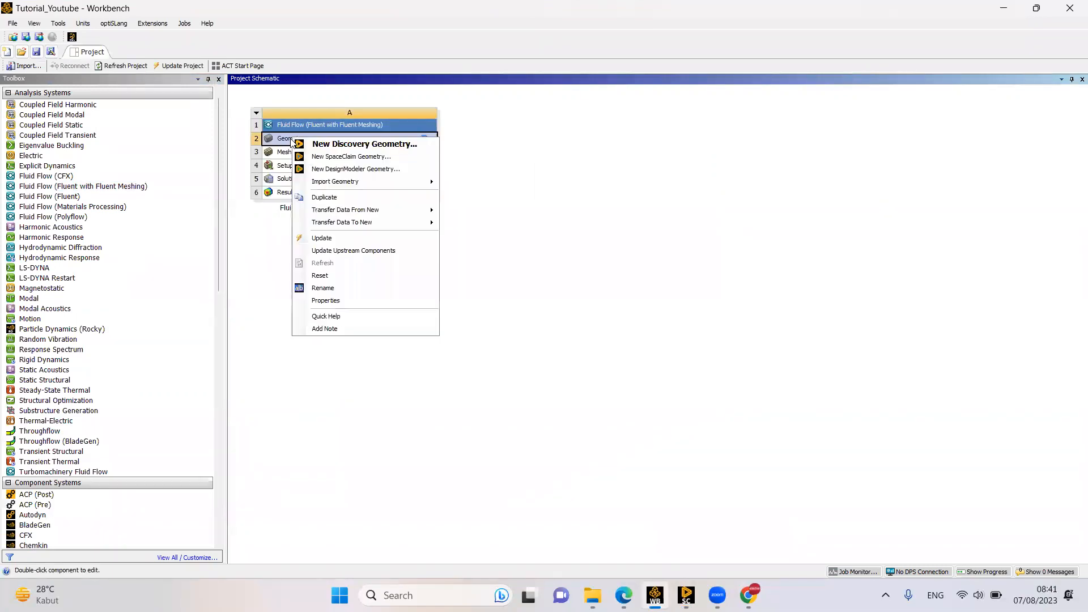
mouse_move(360, 180)
left_click(467, 186)
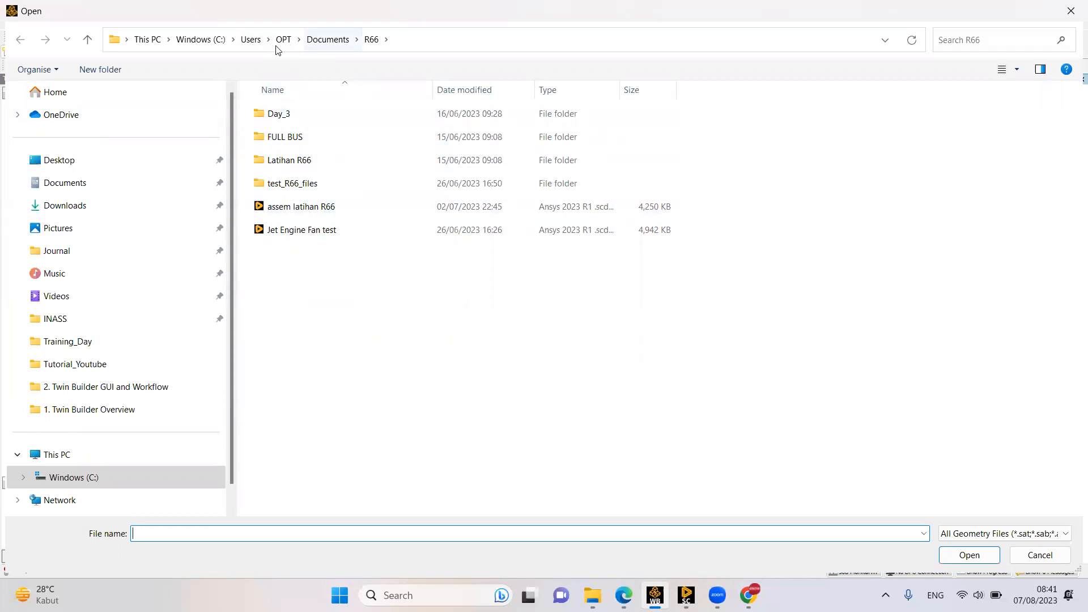
left_click(105, 182)
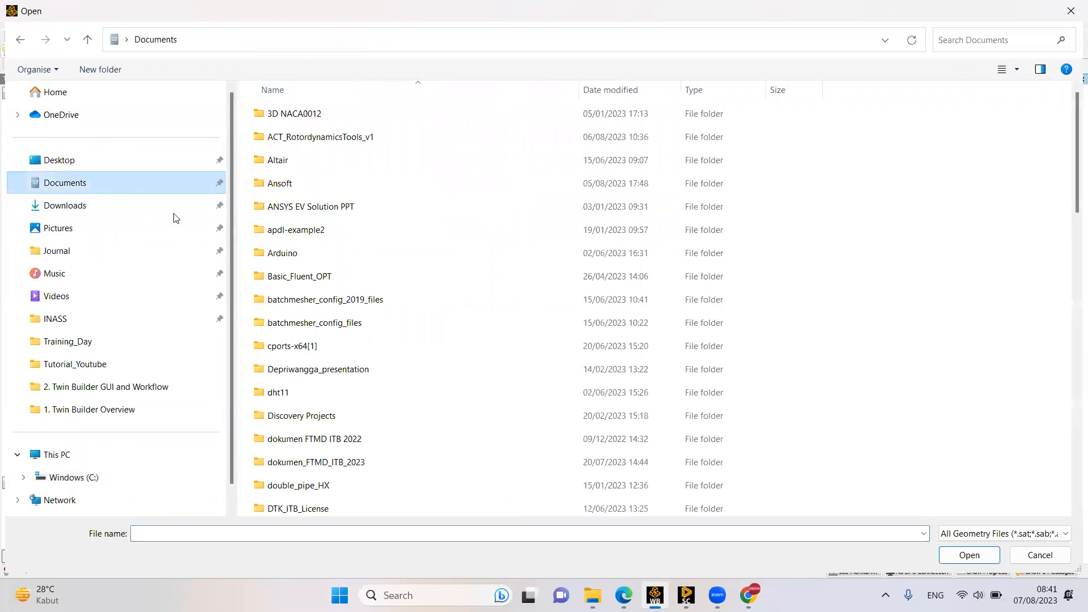
left_click(304, 226)
key("t")
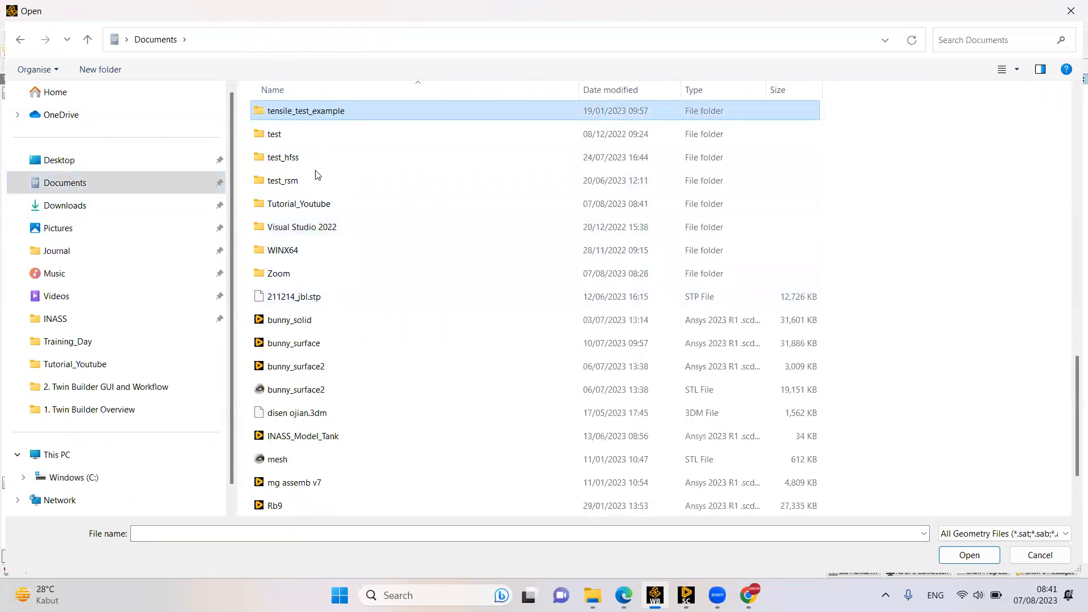
double_click(322, 205)
left_click(320, 162)
left_click(970, 555)
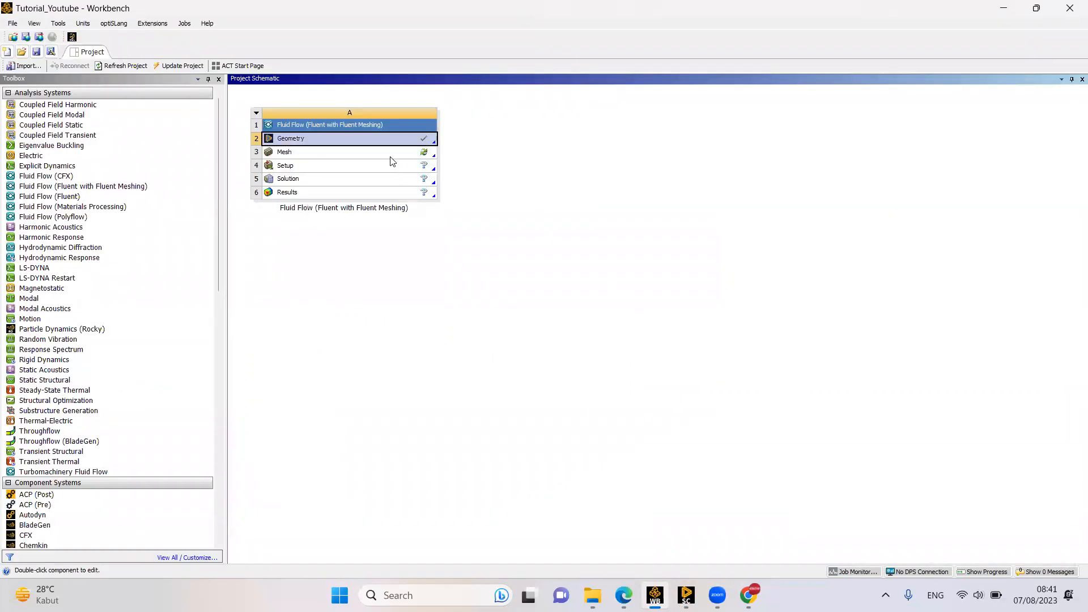
Launch Fluent Meshing from the system's Mesh cell with double precision and 10 processes, and dismiss the behavioral changes notice
double_click(390, 156)
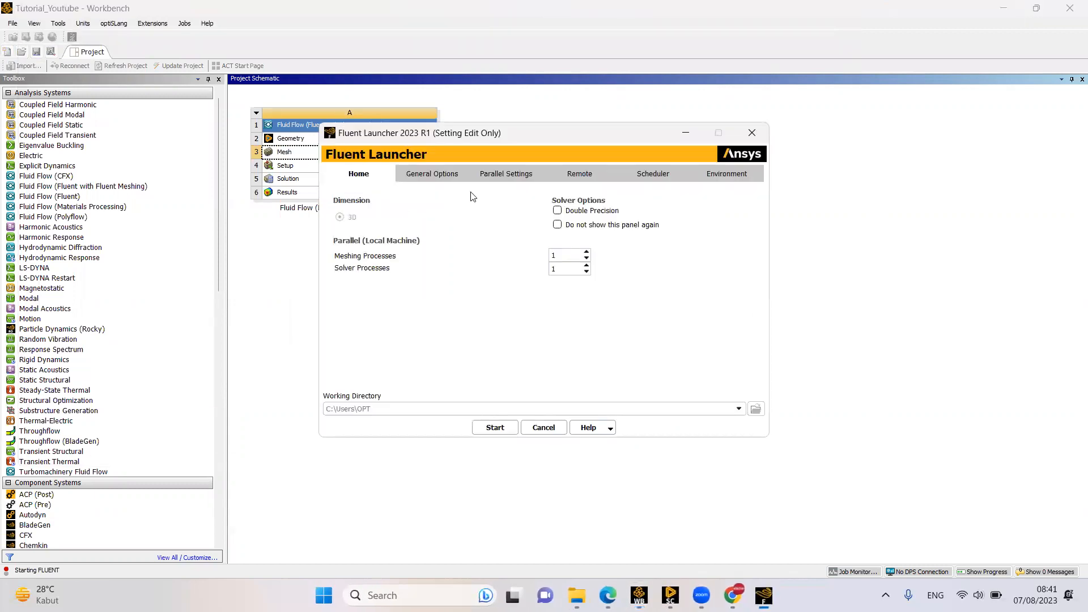
left_click(558, 211)
left_click(560, 257)
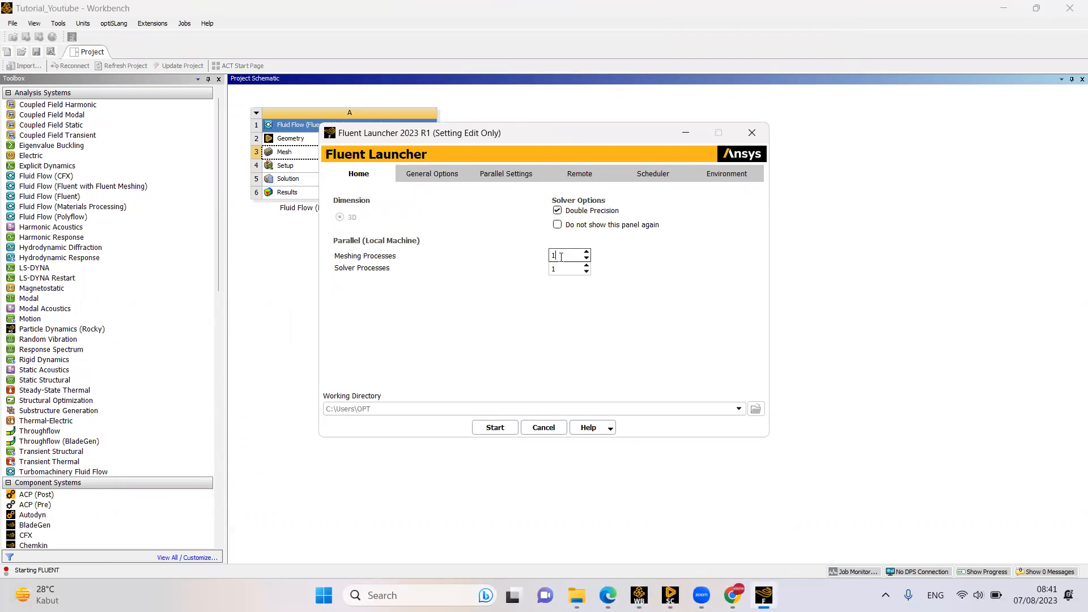
left_click(498, 428)
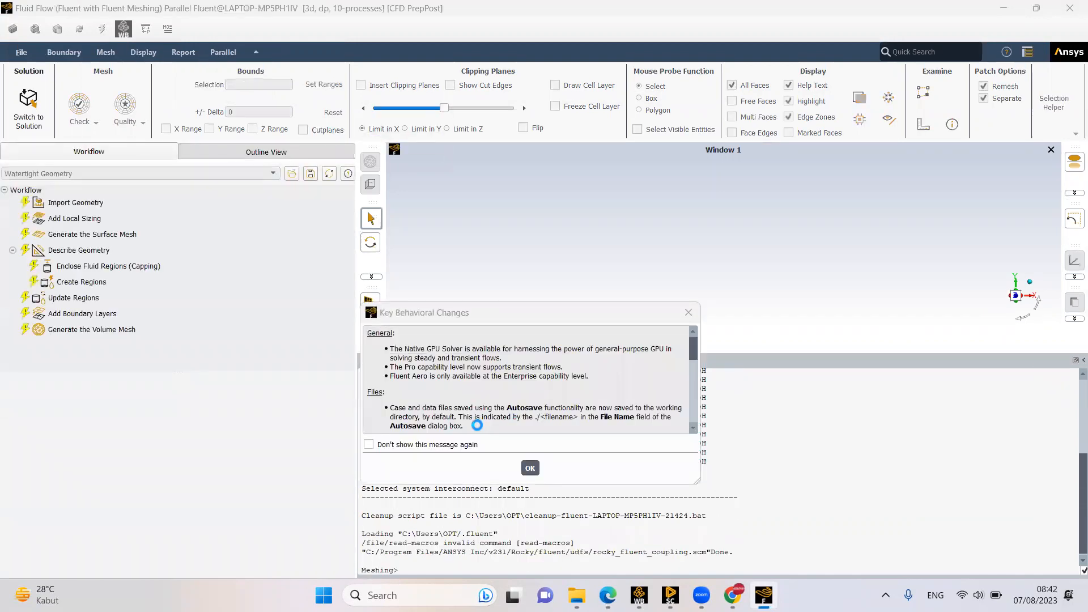
left_click(530, 468)
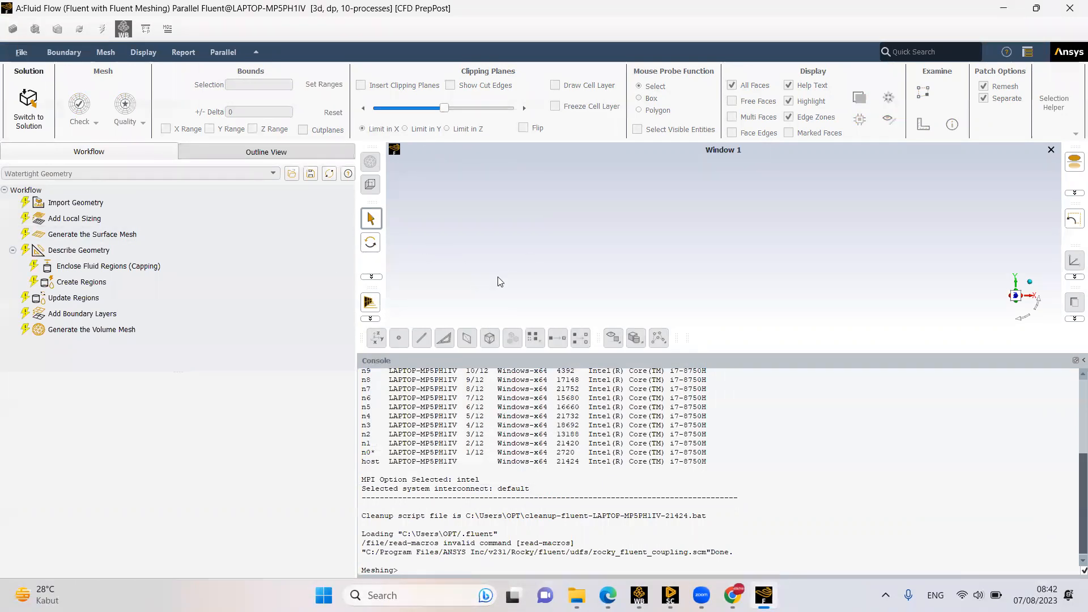
Run the Import Geometry task for hull_fluid_domain.scdoc and enlarge the graphics area to view the whole domain
left_click(65, 204)
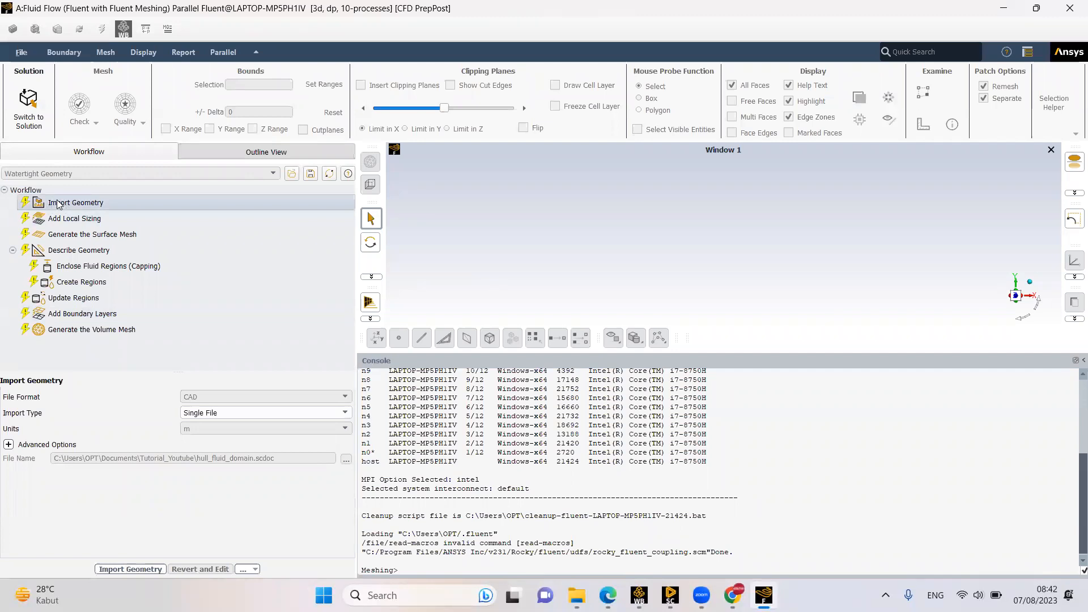
right_click(59, 204)
left_click(74, 236)
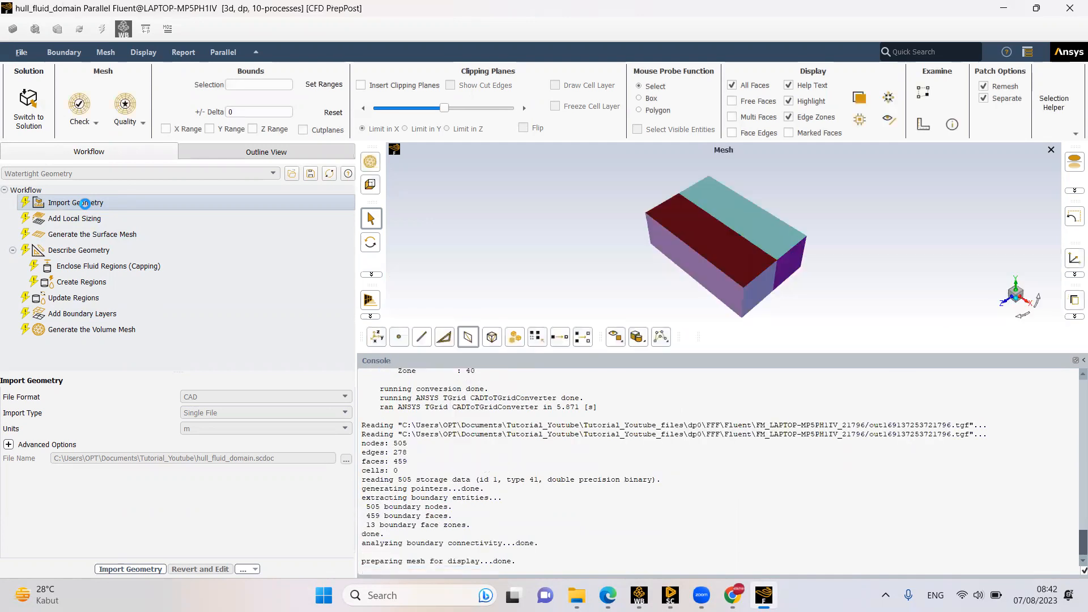
scroll(770, 209, "up", 2)
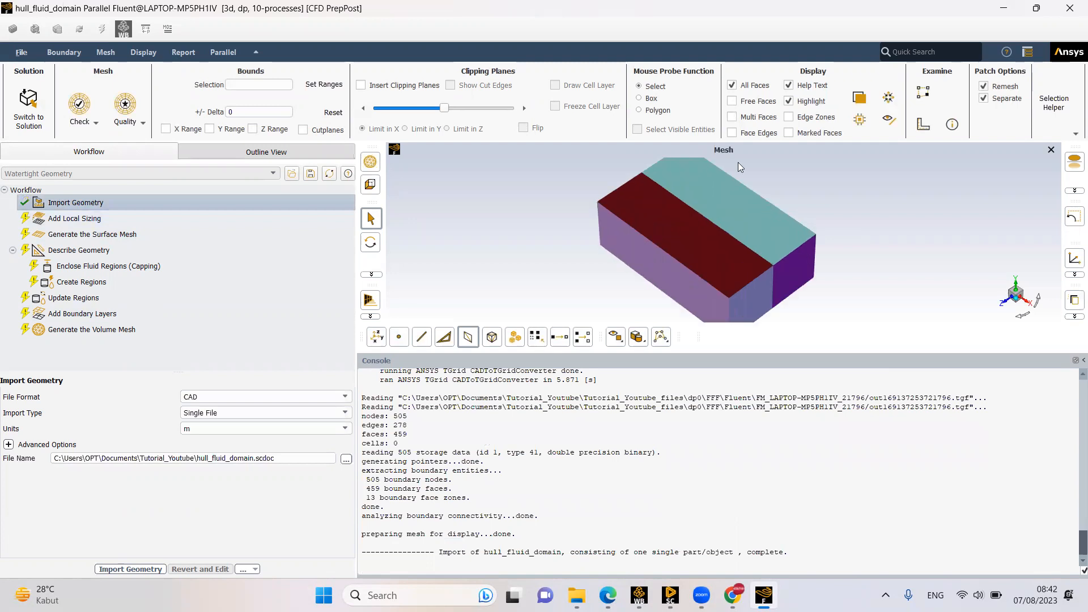
left_click_drag(649, 238, 717, 182)
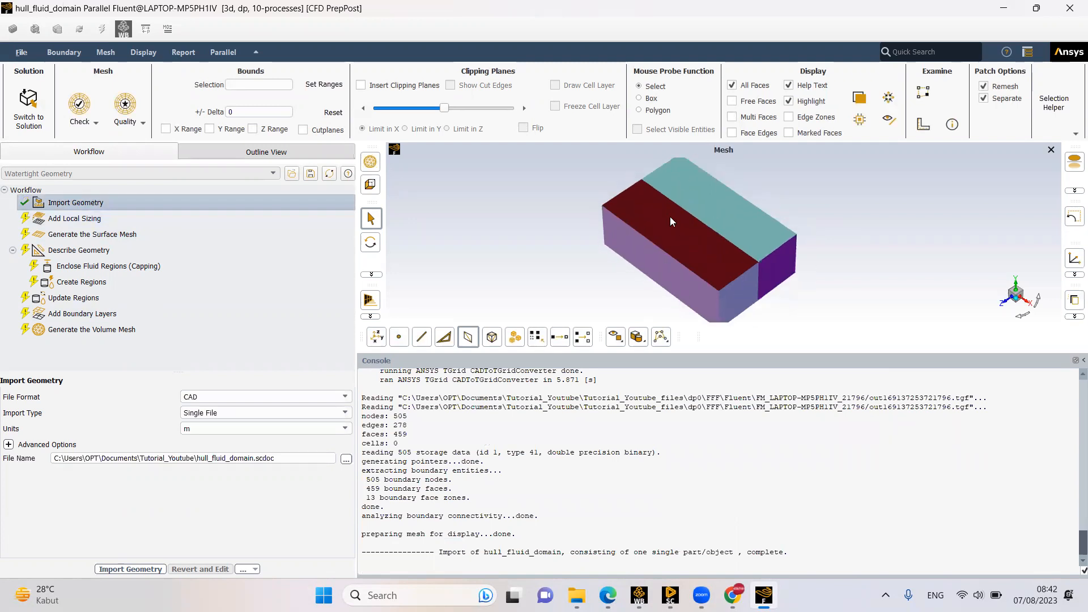
left_click_drag(700, 354, 703, 379)
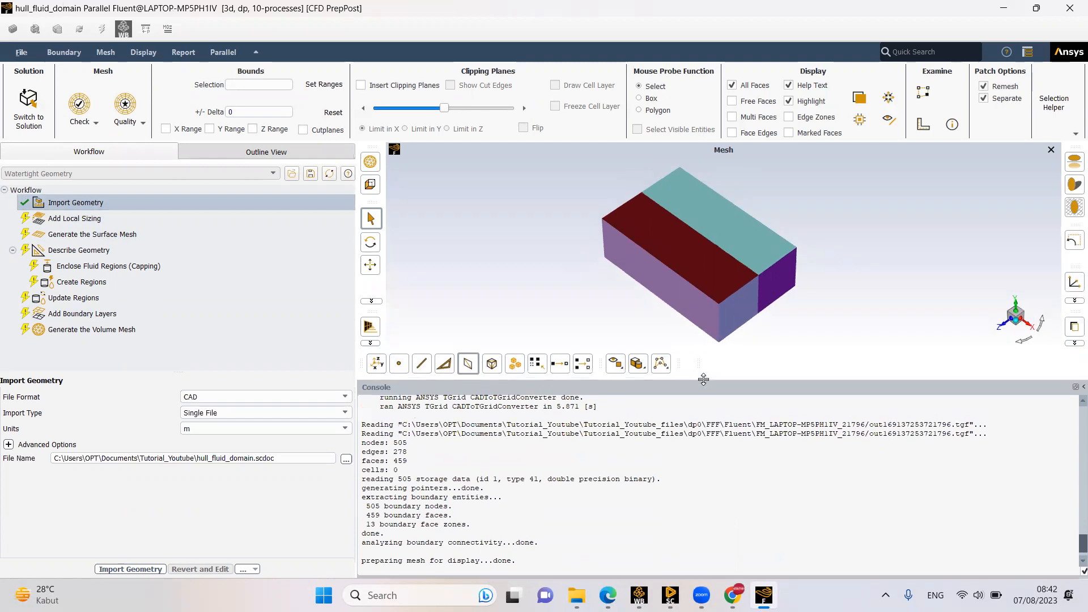
Enable local sizing and select the ship-wall and submerge-wall labels for the face size control
left_click(66, 218)
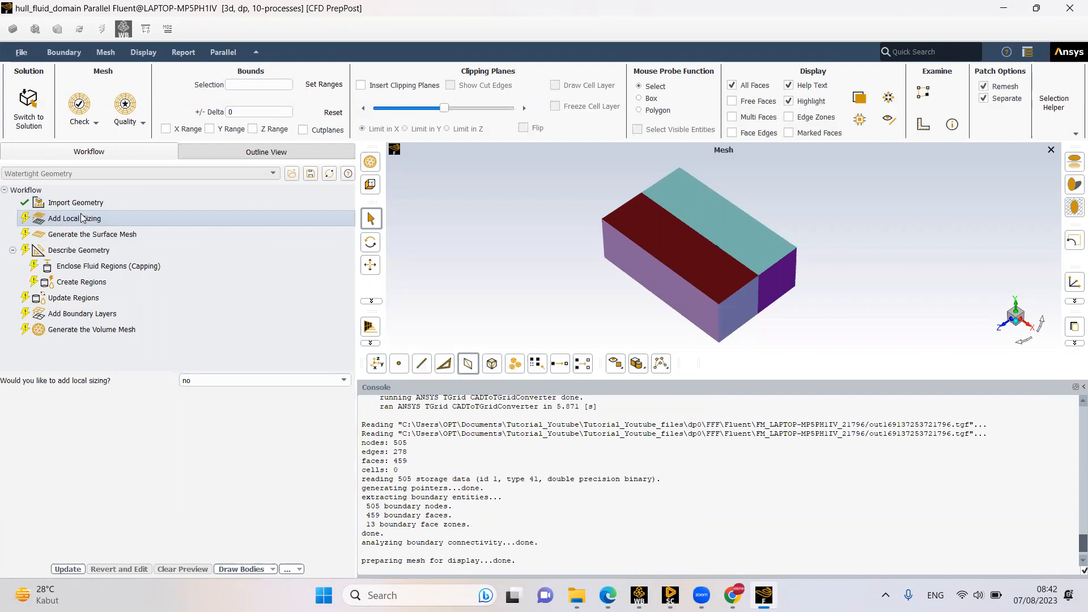
left_click(190, 381)
left_click(192, 391)
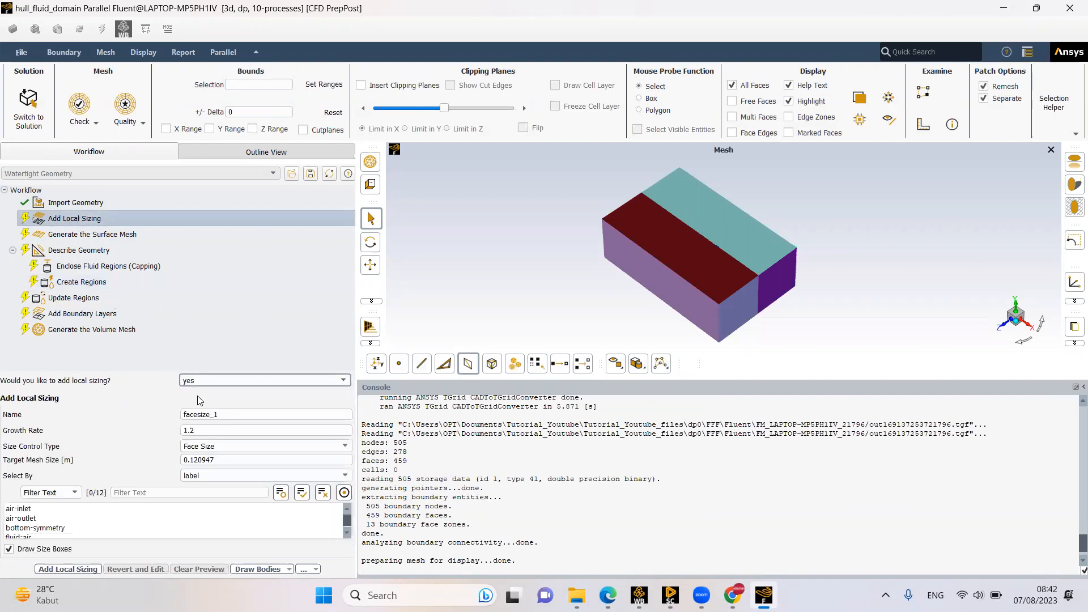
scroll(68, 519, "down", 3)
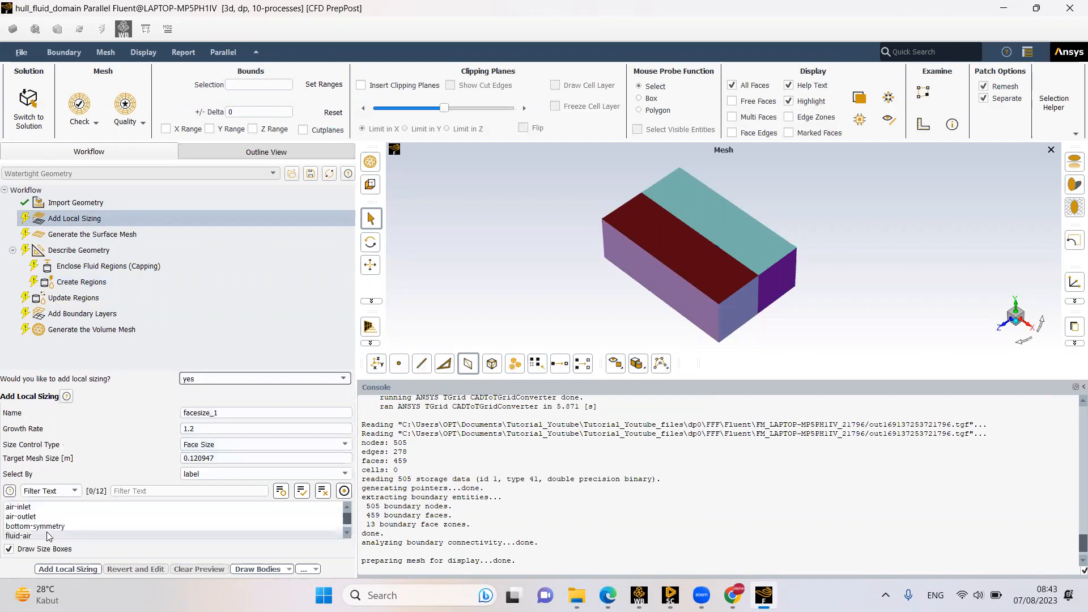
scroll(35, 531, "up", 3)
scroll(35, 530, "up", 3)
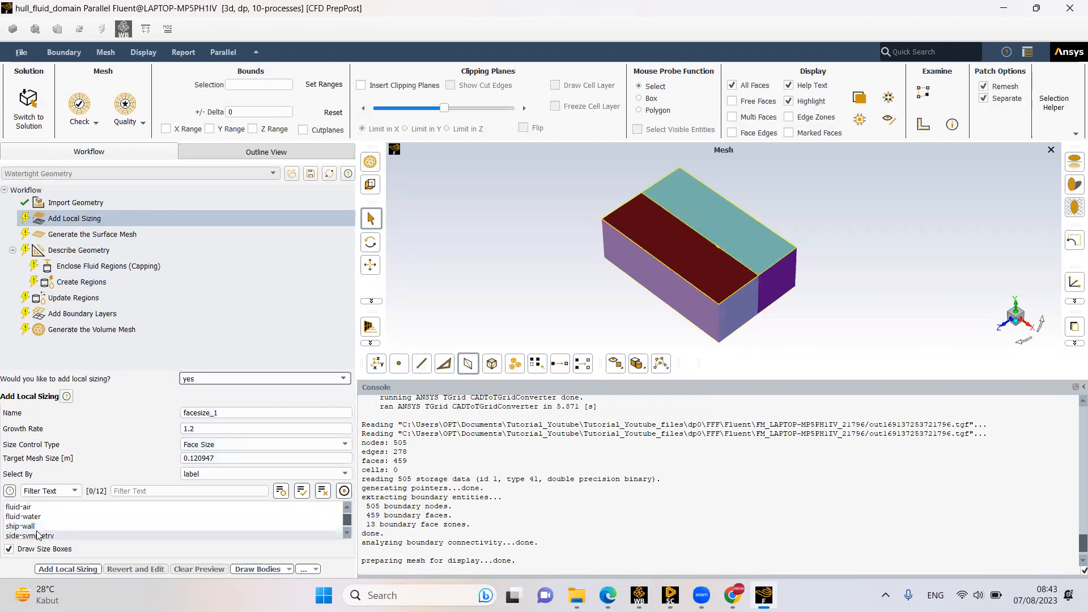
left_click(35, 526)
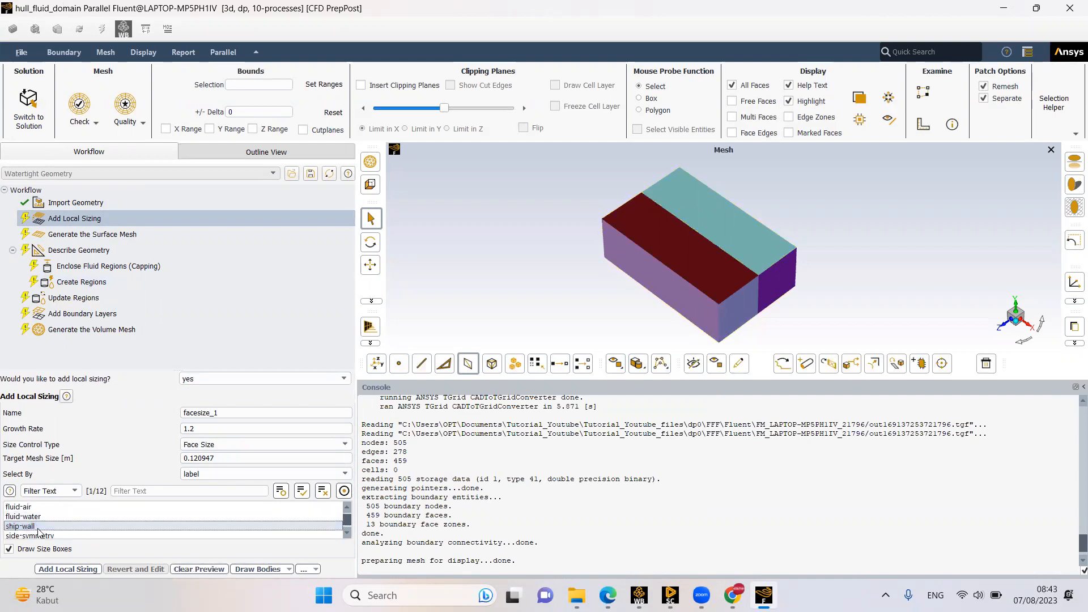
scroll(43, 526, "down", 1)
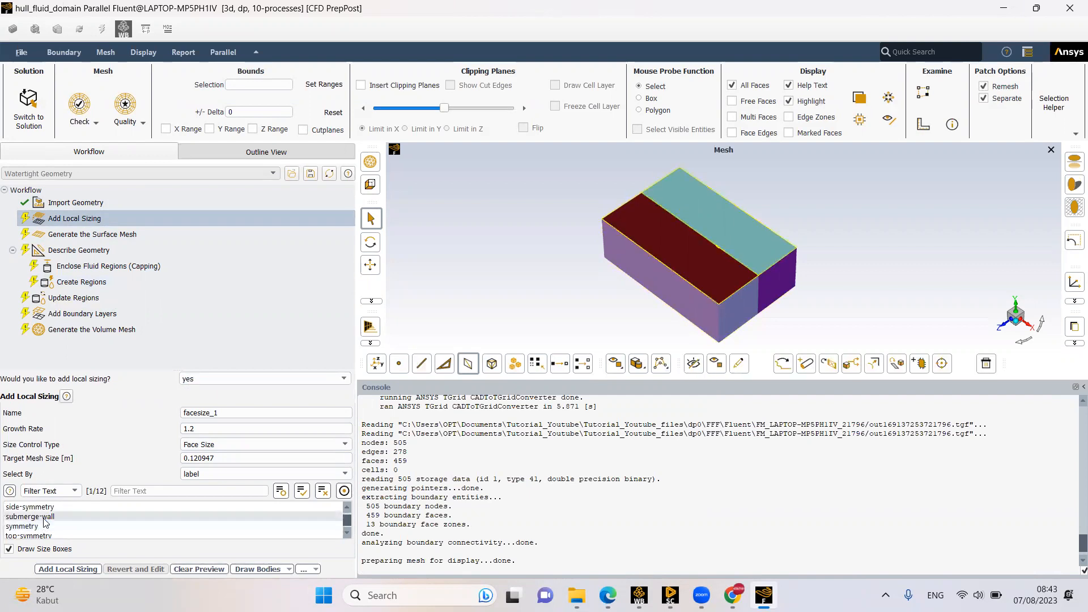
left_click(42, 516)
scroll(102, 528, "up", 1)
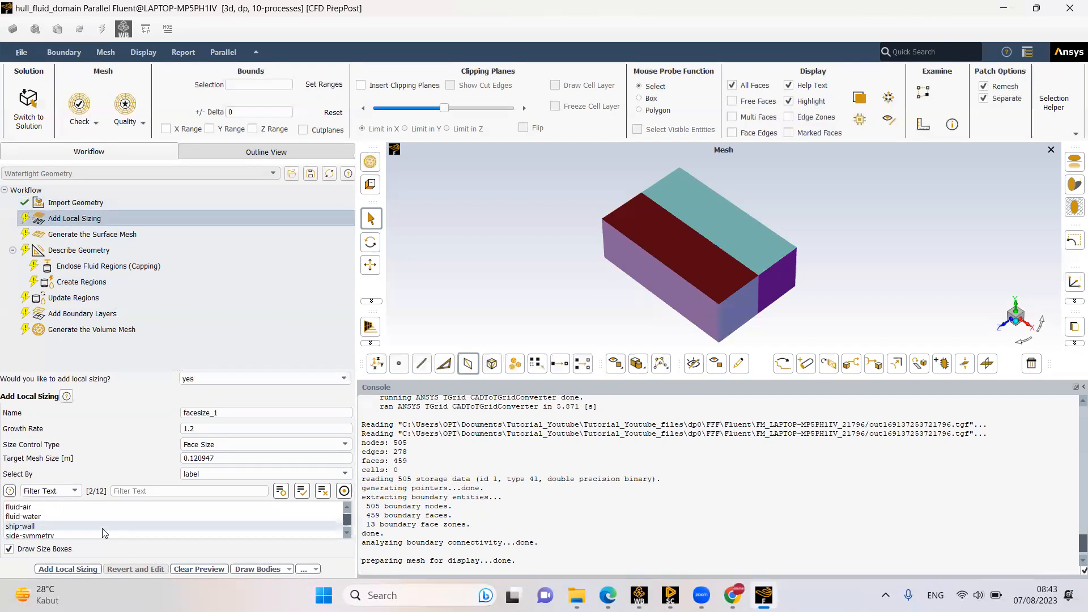
Set the face sizing's target mesh size to 0.05 m and add the local sizing
double_click(198, 458)
left_click_drag(198, 462, 183, 463)
left_click(222, 460)
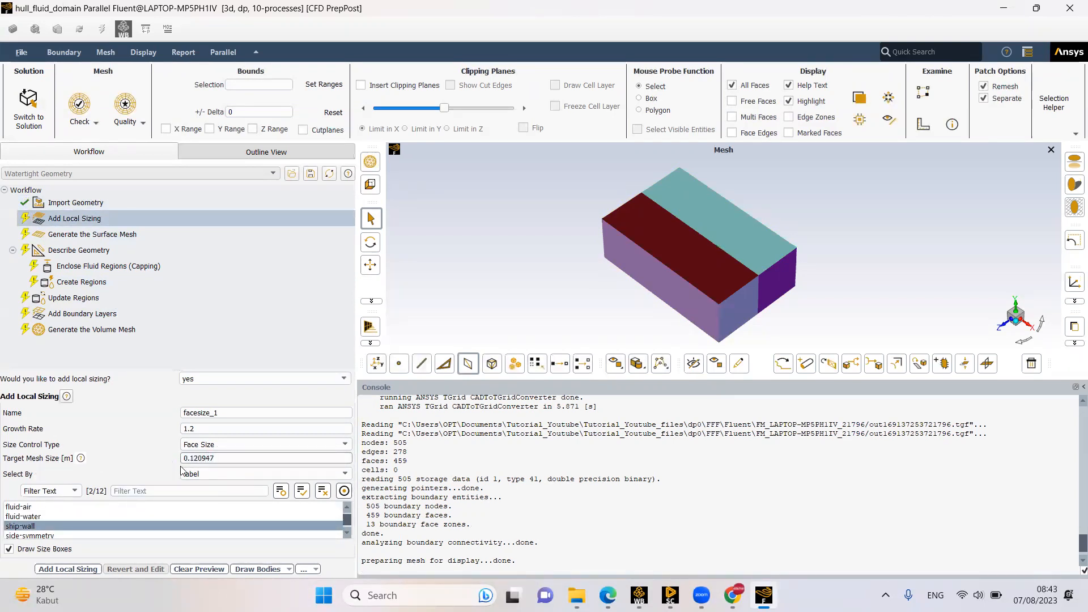
triple_click(211, 457)
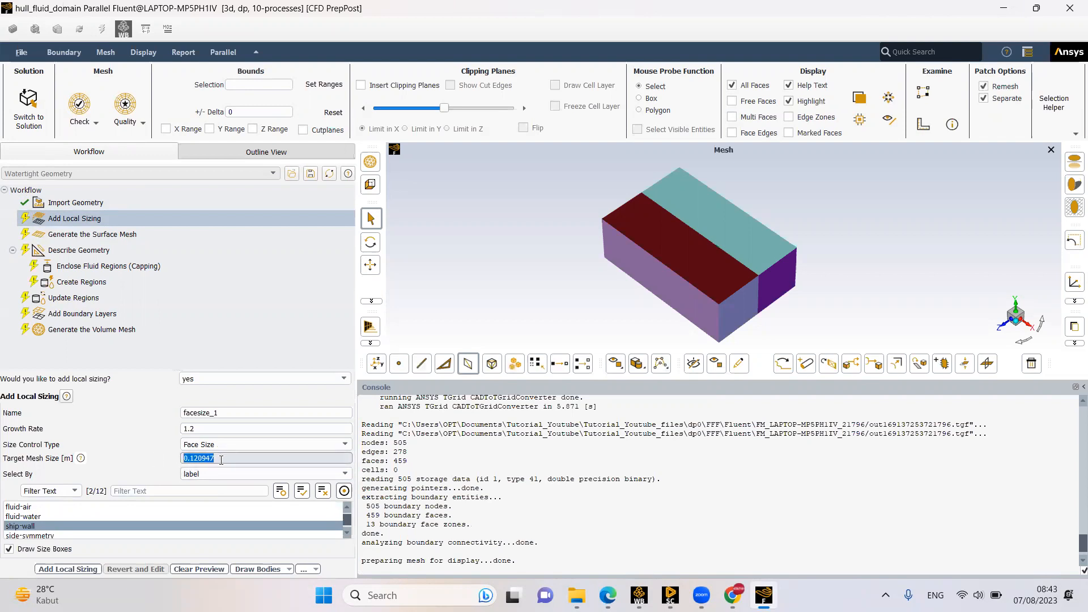
type("0.05")
left_click(79, 568)
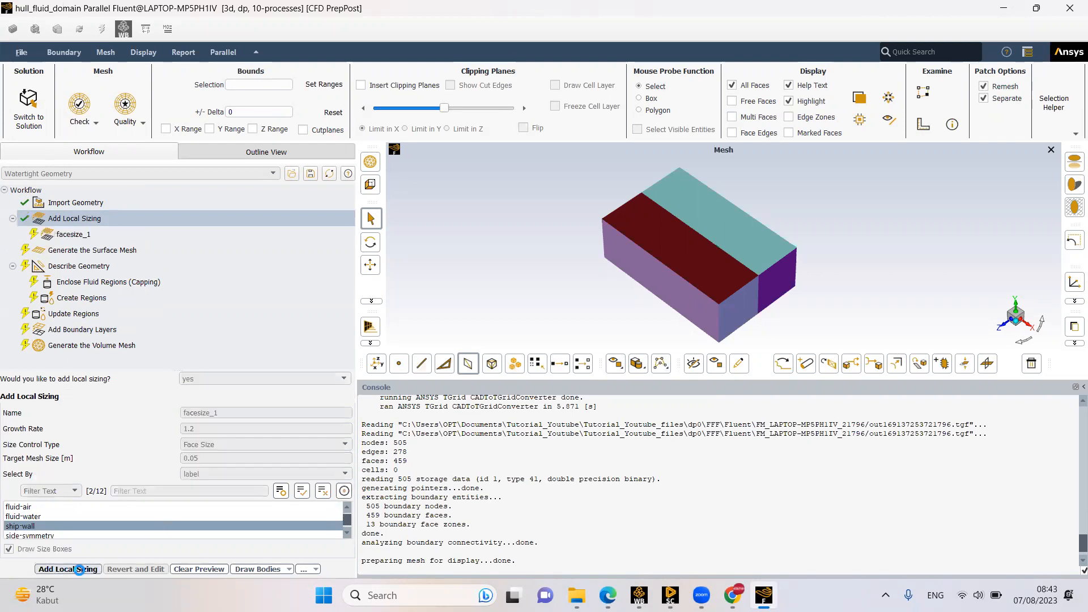
Generate the surface mesh with the default Curvature & Proximity size settings
left_click(67, 253)
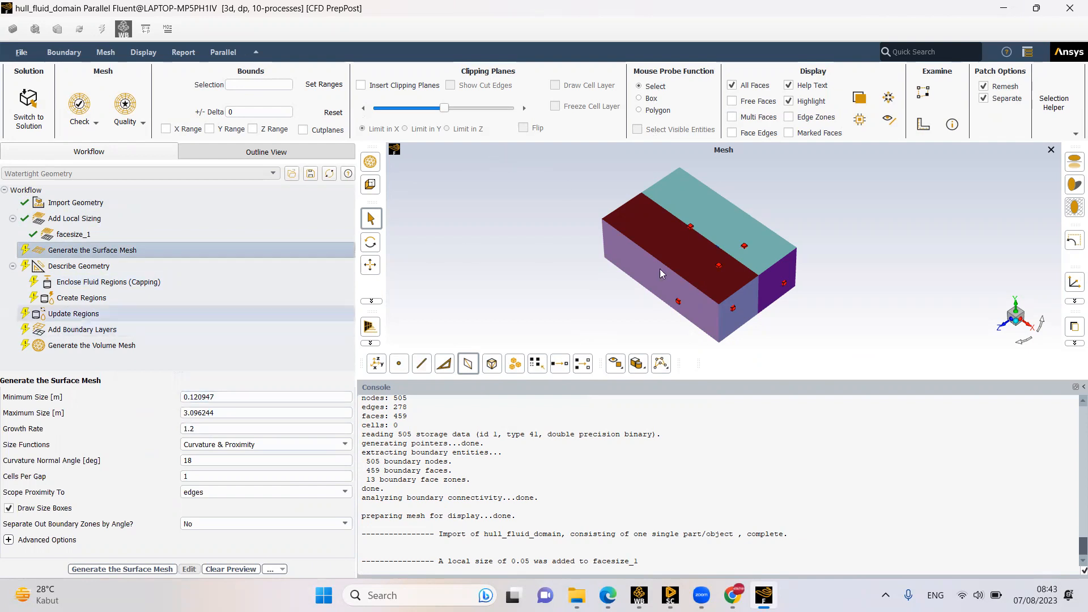
left_click(132, 568)
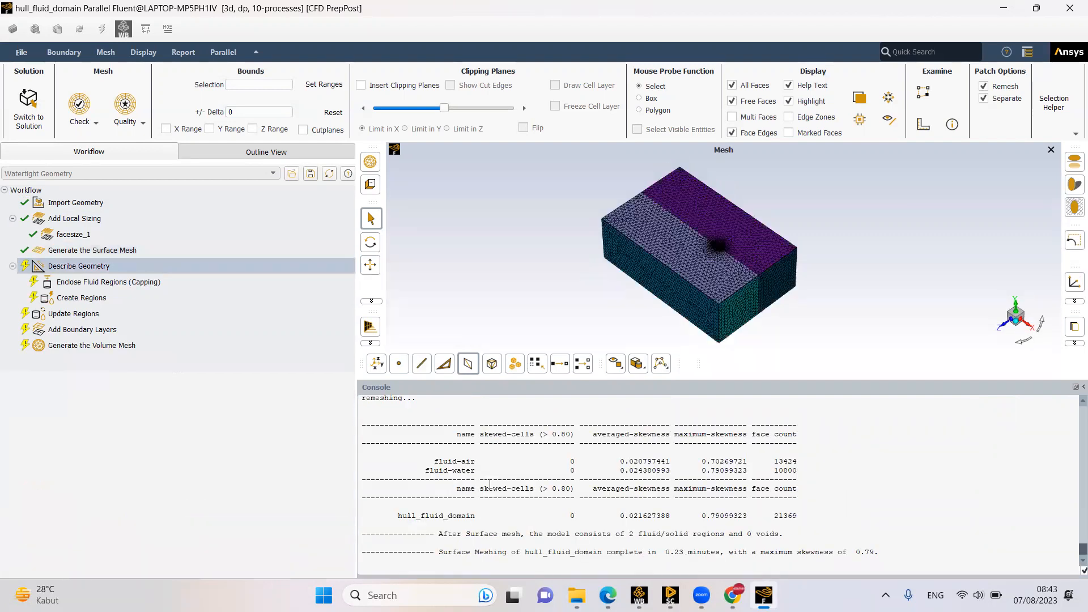
Examine the surface mesh refinement around the hull, the clipped domain interior and the reported face count of hull_fluid_domain
scroll(760, 243, "up", 5)
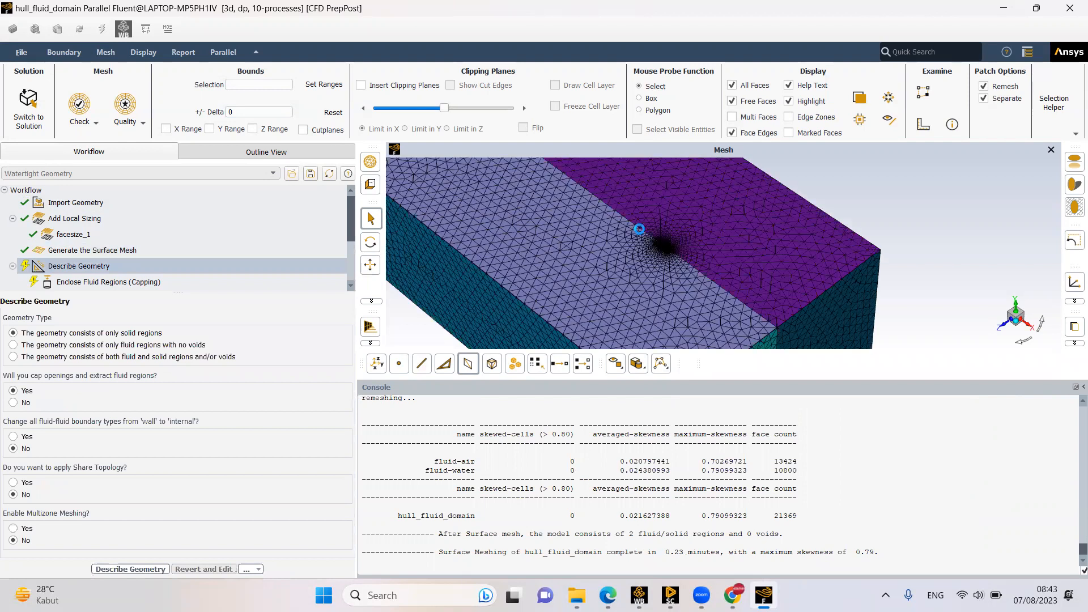
scroll(688, 253, "down", 5)
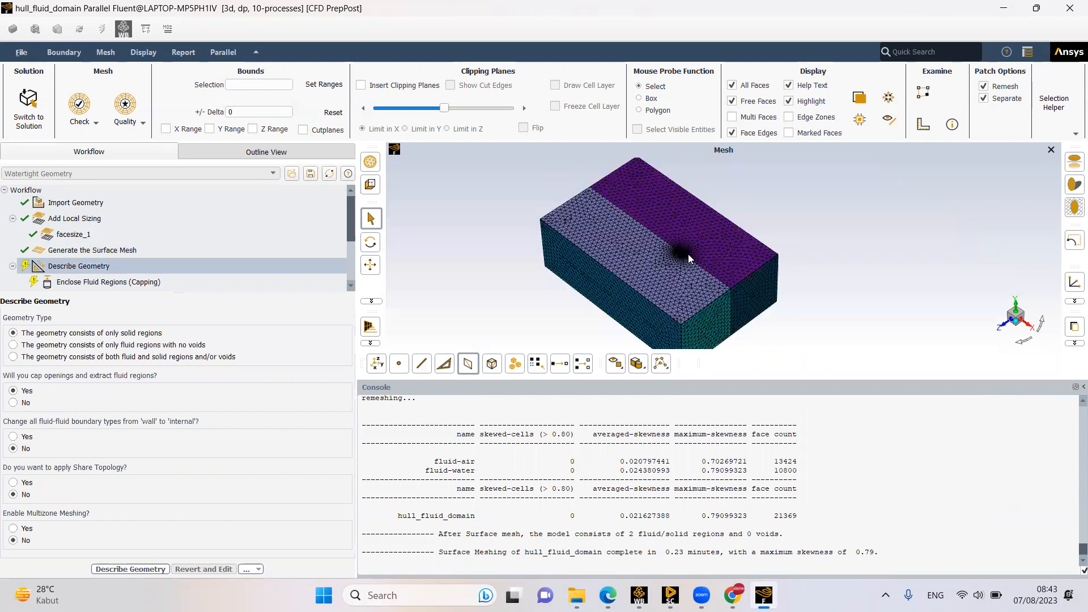
scroll(702, 270, "up", 2)
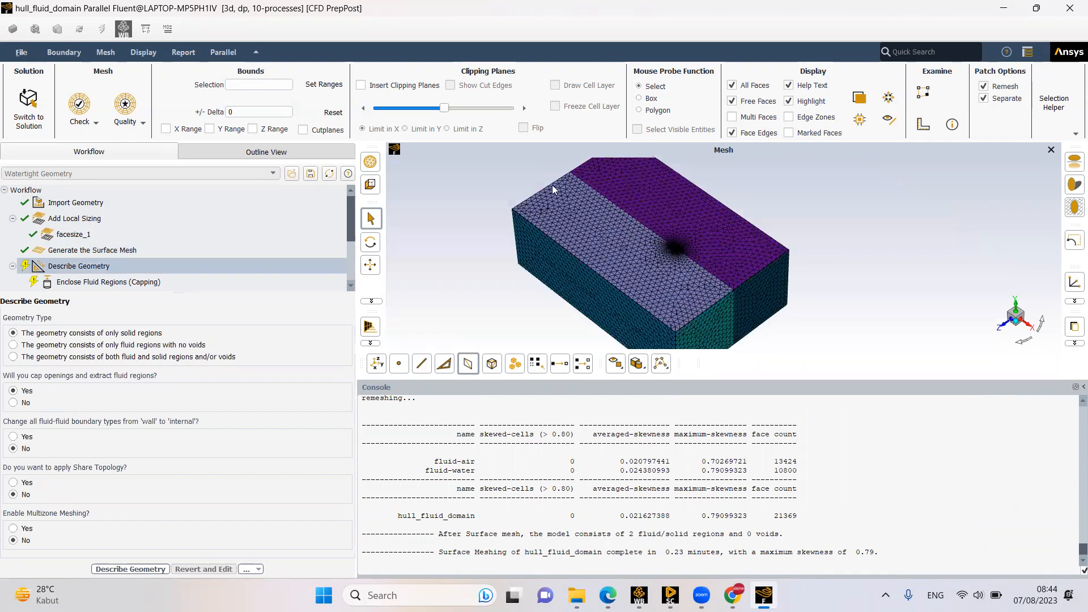
left_click(392, 84)
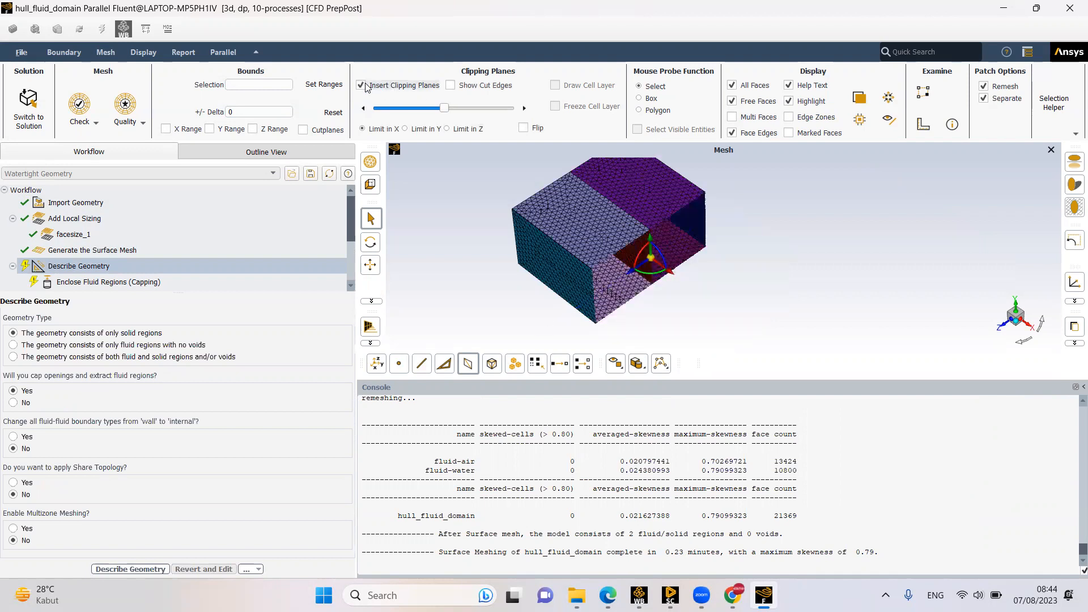
left_click(383, 85)
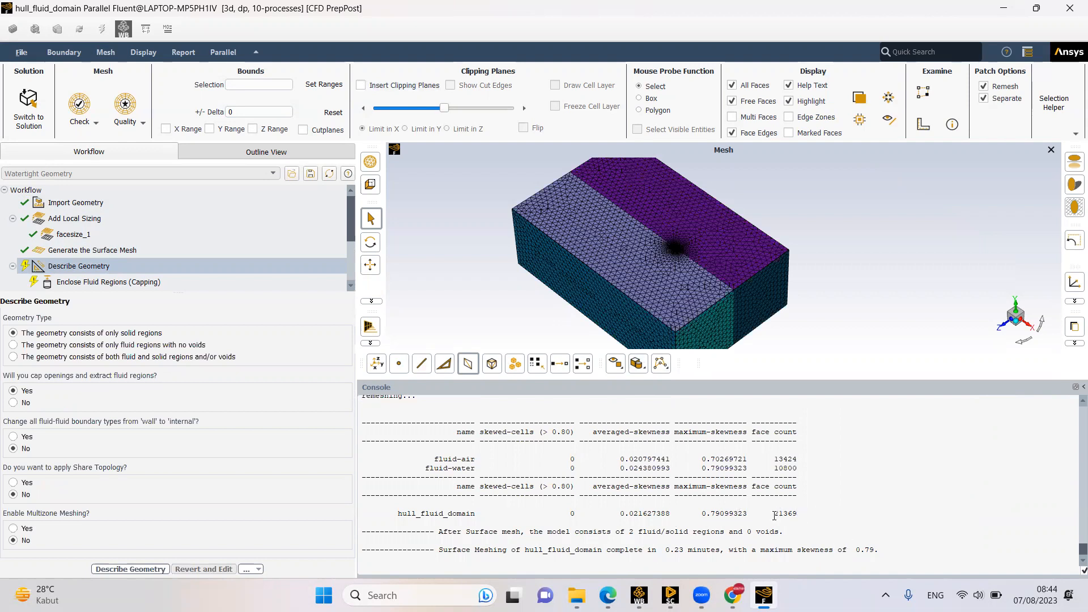
left_click_drag(766, 514, 804, 517)
left_click(774, 514)
left_click_drag(711, 514, 797, 514)
left_click(796, 513)
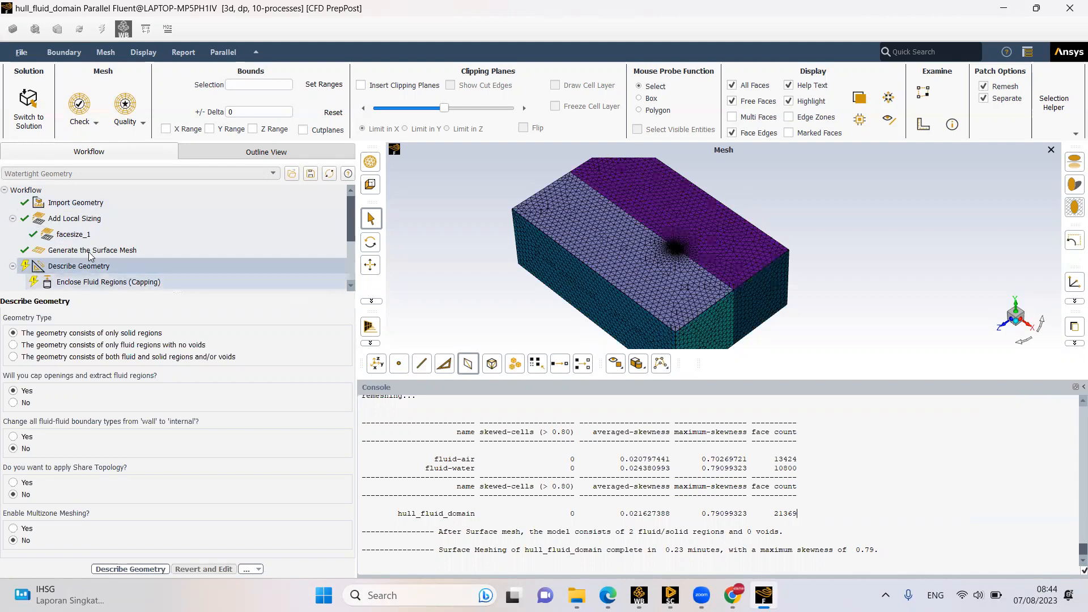
Describe the geometry as only fluid regions with no voids, changing all fluid-fluid boundary types from wall to internal
scroll(81, 268, "down", 2)
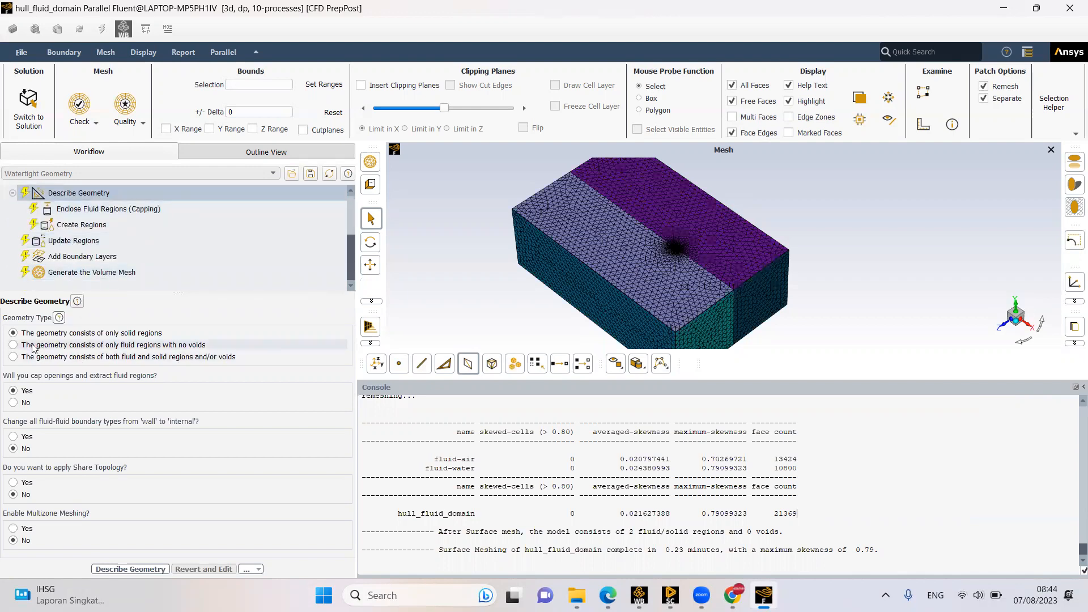
left_click(33, 347)
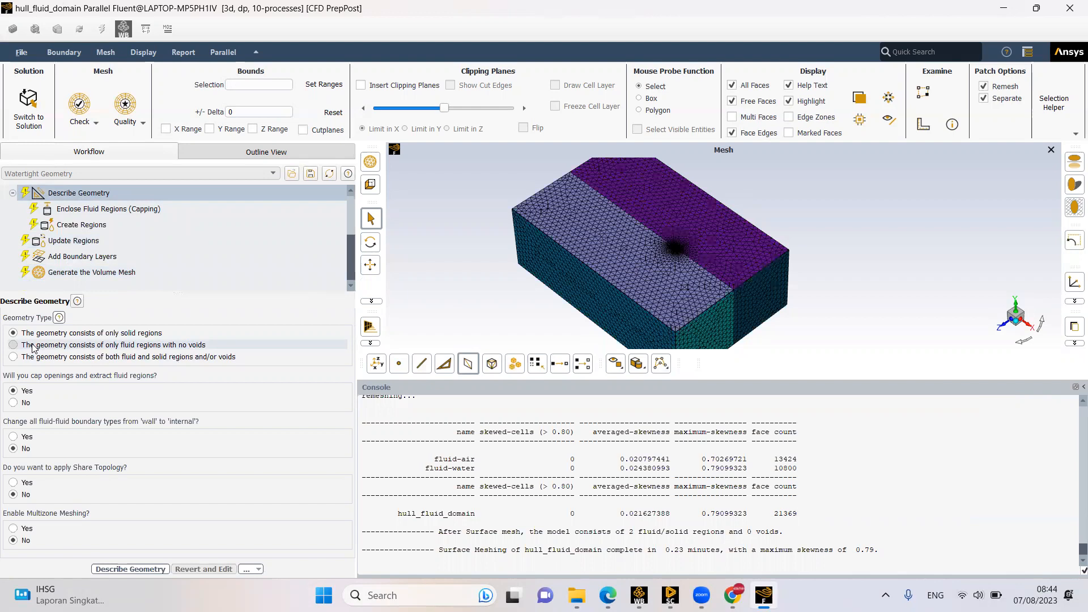
left_click(27, 439)
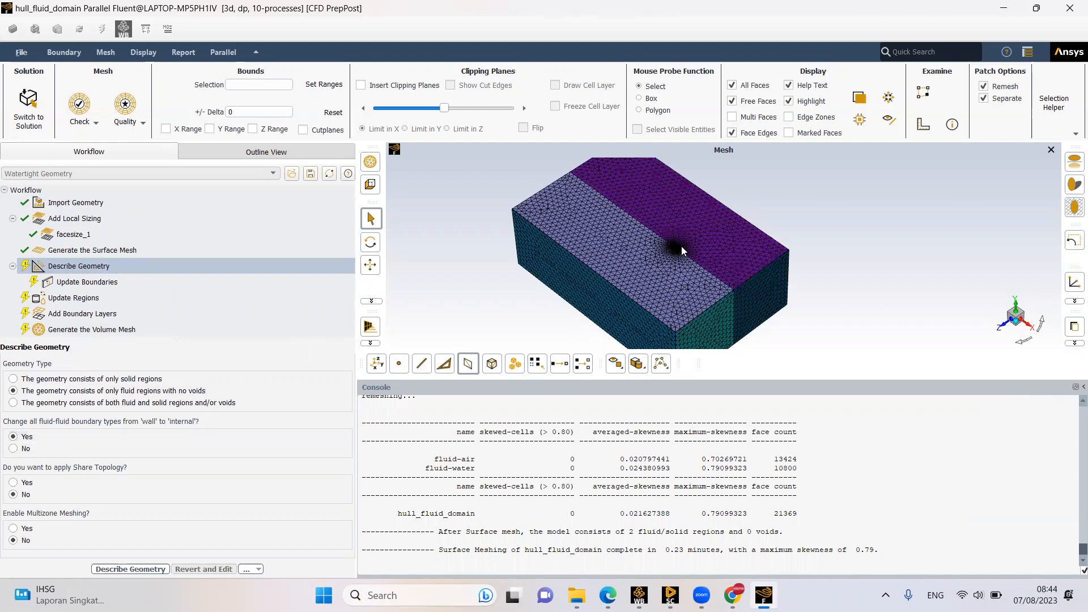
scroll(681, 246, "up", 2)
scroll(647, 232, "up", 2)
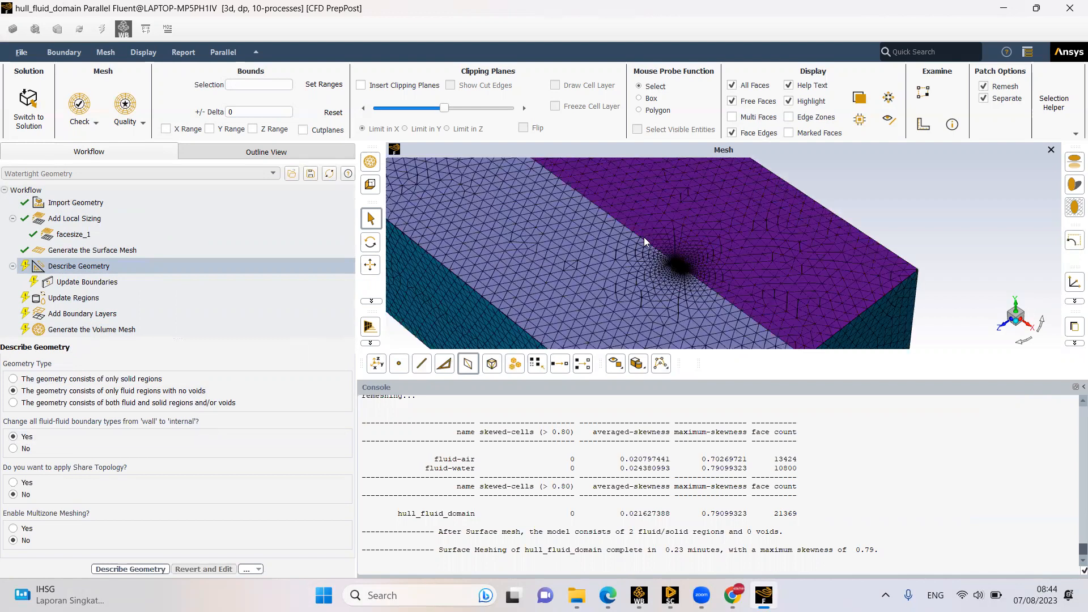
scroll(644, 236, "up", 1)
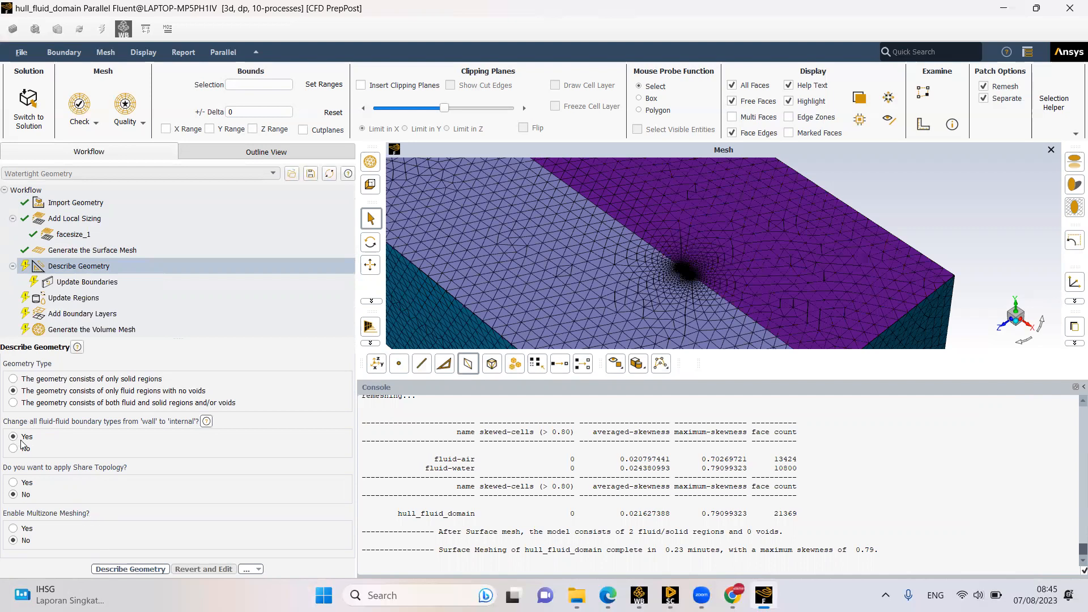
left_click(127, 569)
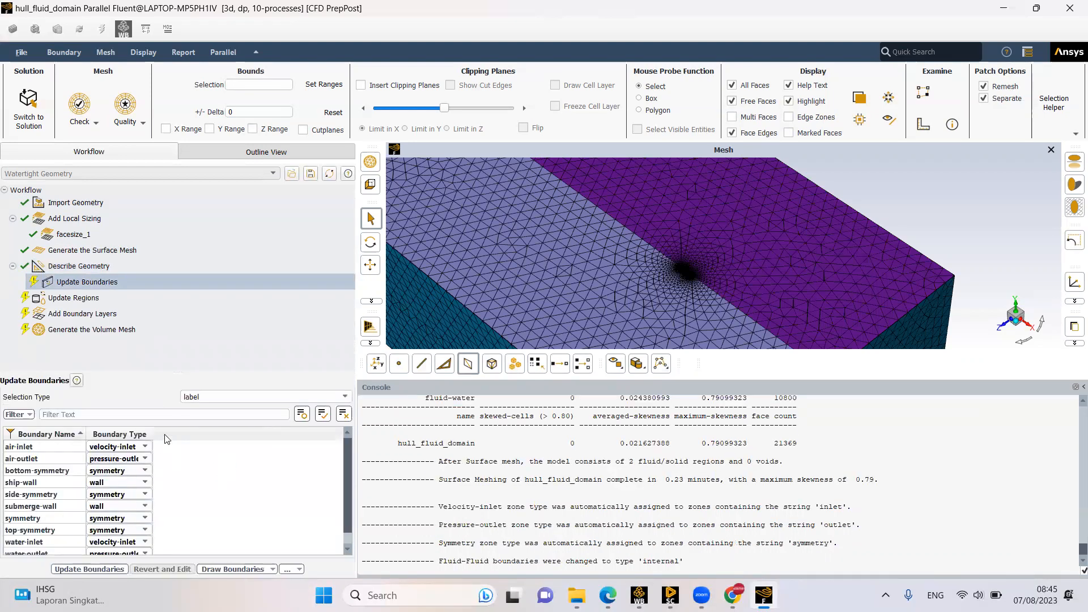
Set the water-inlet boundary type to pressure-inlet and update the boundaries
left_click_drag(158, 369, 158, 332)
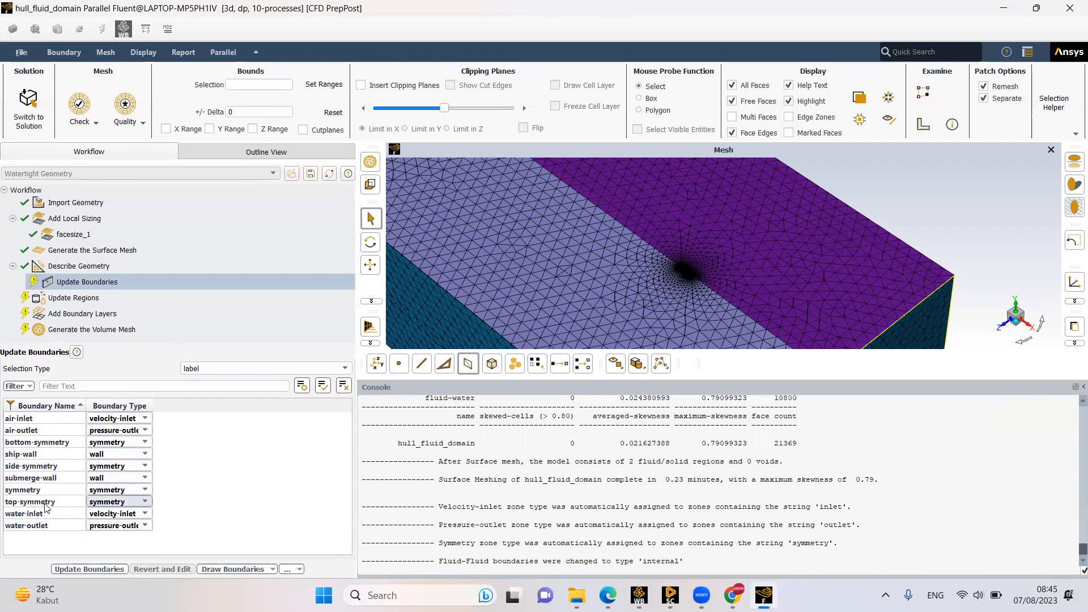
left_click(113, 513)
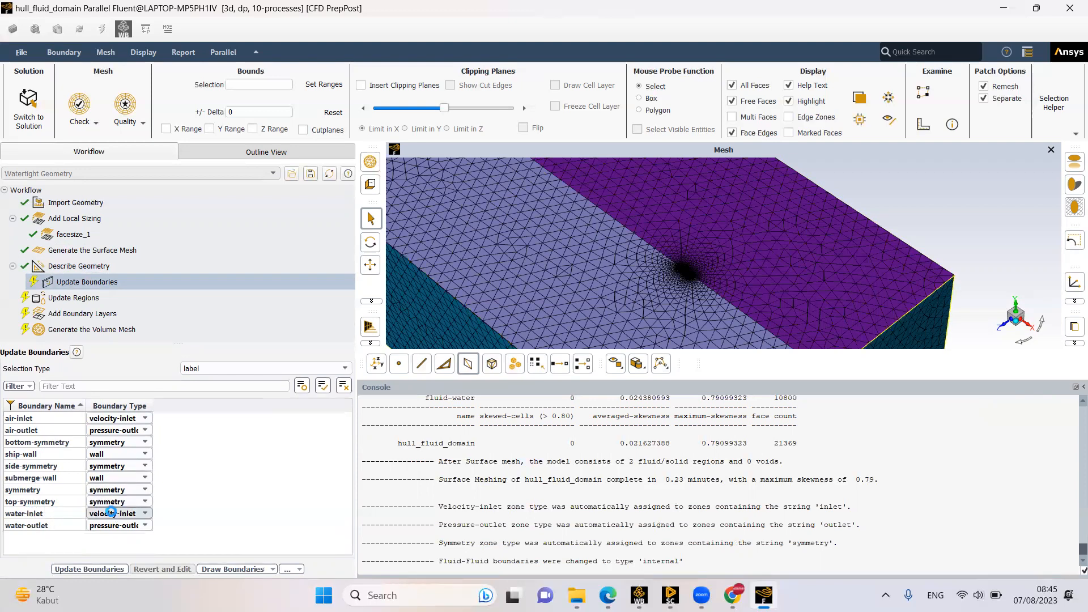
left_click(114, 513)
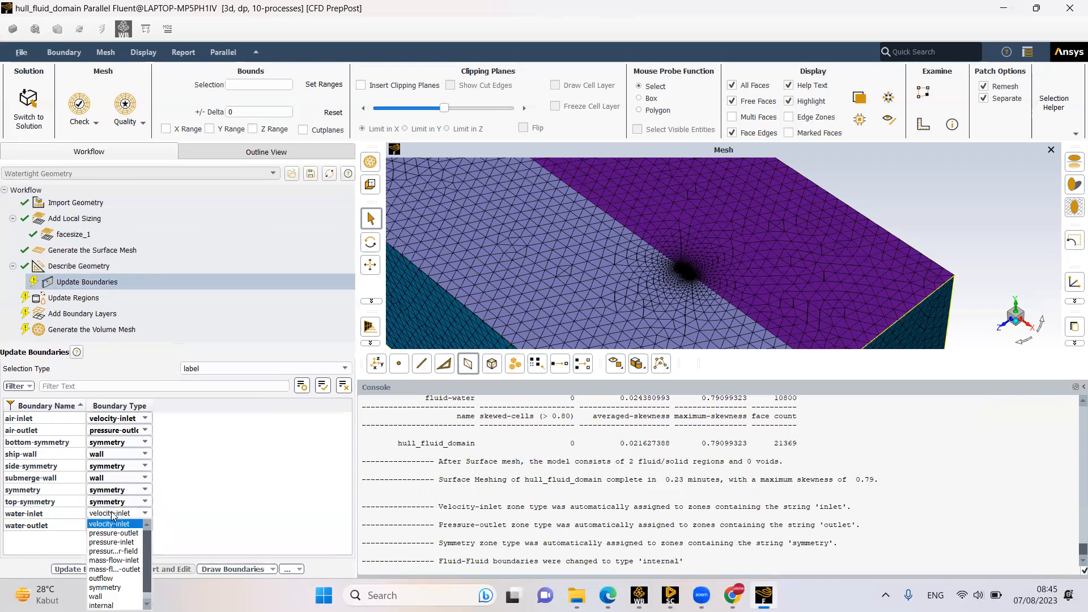
left_click(111, 543)
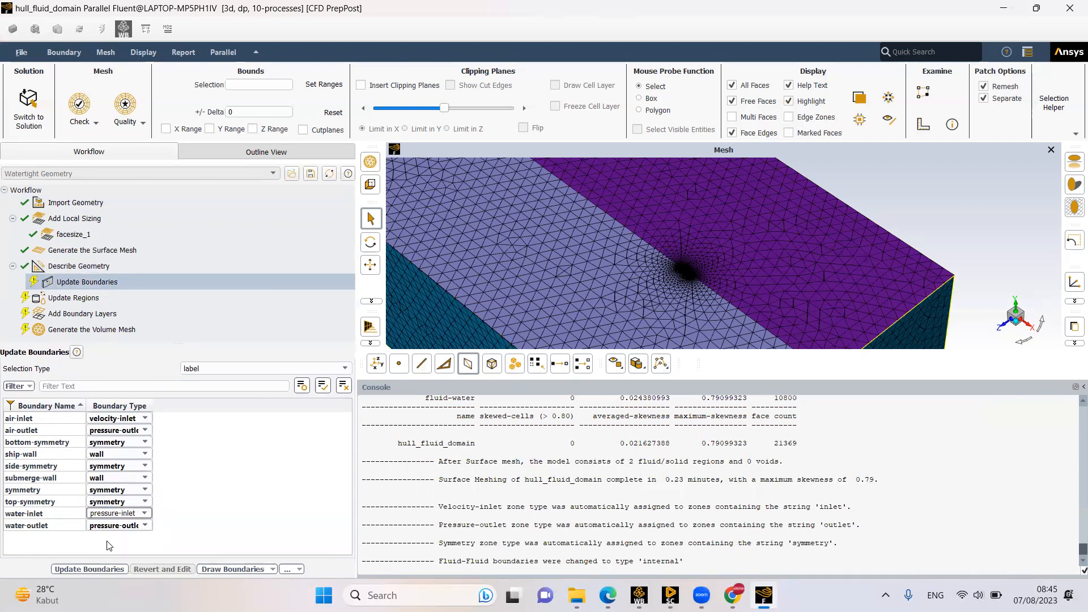
left_click(80, 569)
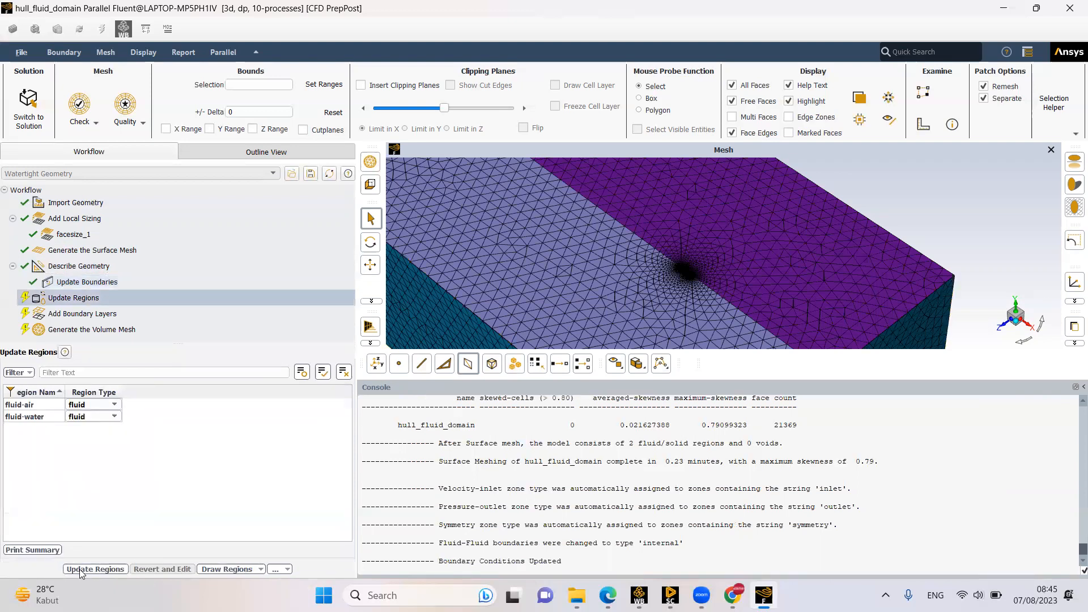
Update the regions with both air and water as fluid, and add smooth-transition boundary layers with 3 layers on only the walls
mouse_move(28, 409)
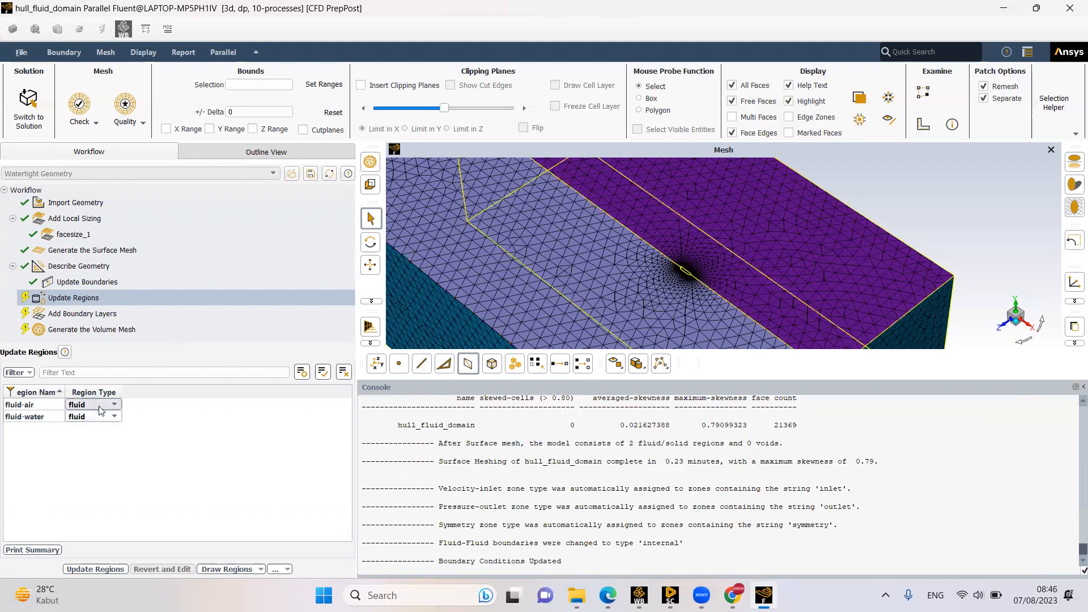
left_click(85, 568)
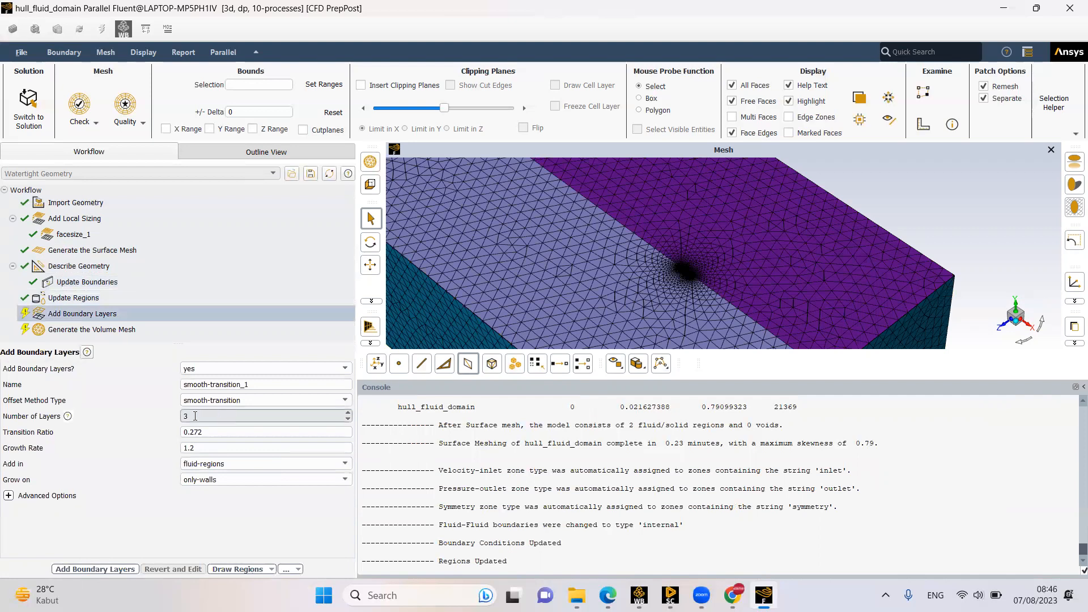
left_click(188, 415)
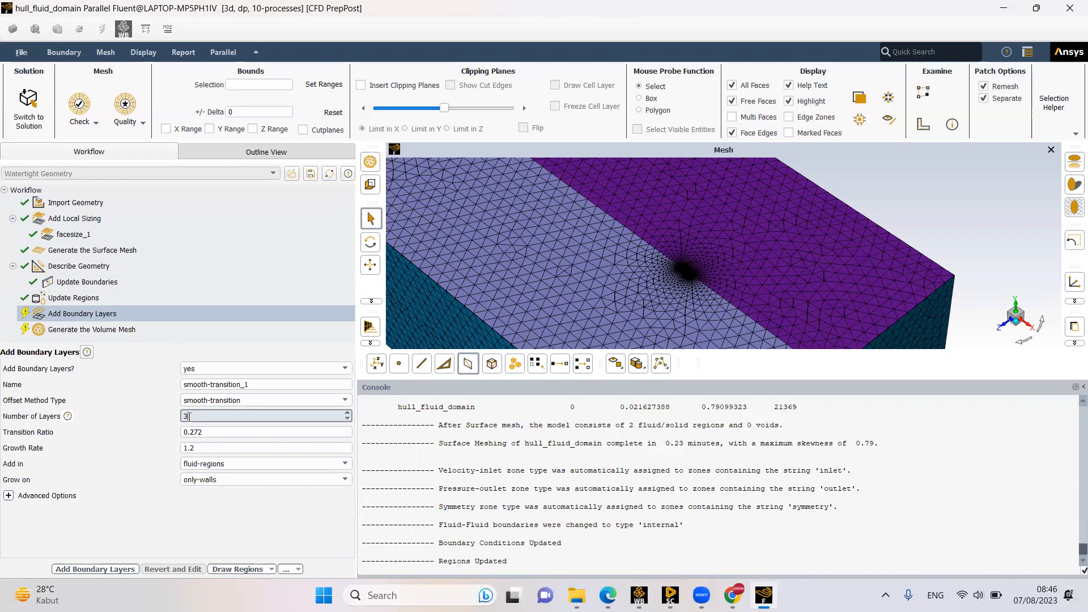
key("BackSpace")
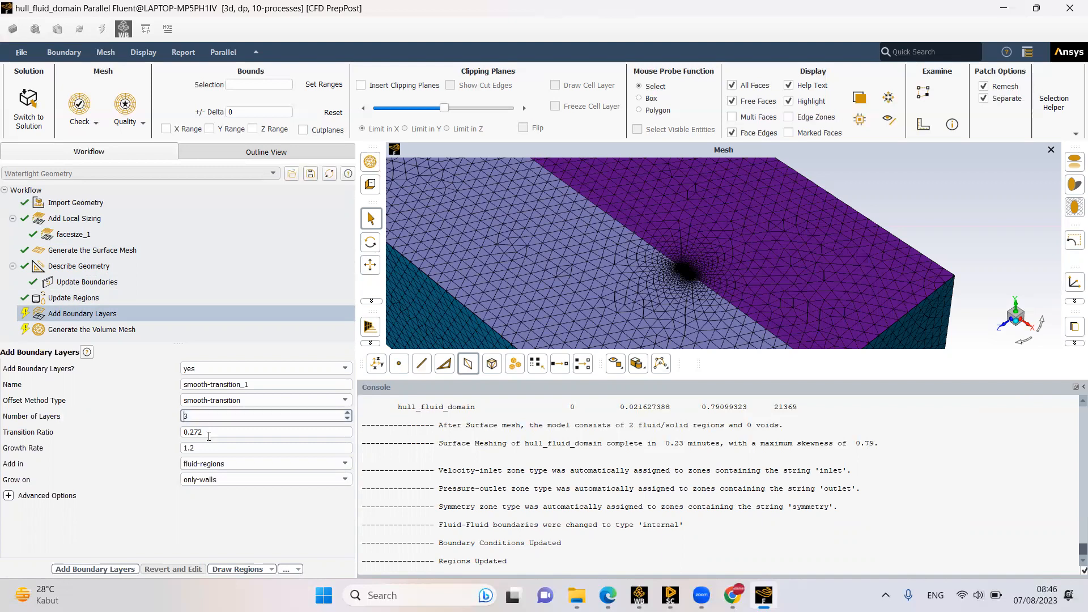
left_click(95, 569)
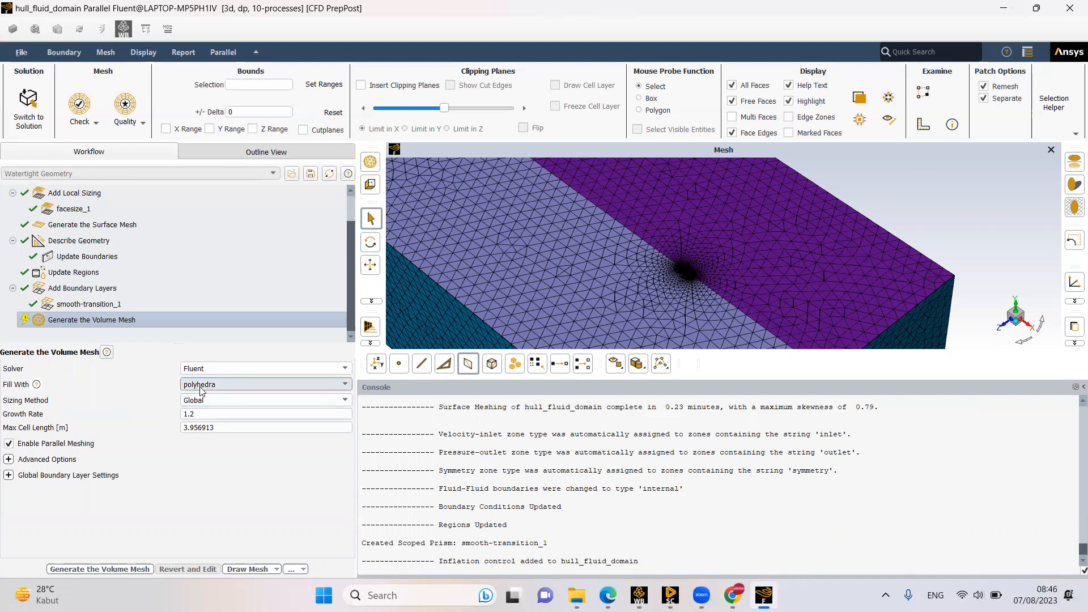
Save the current mesh and generate the polyhedra volume mesh with the default sizing settings
left_click(21, 53)
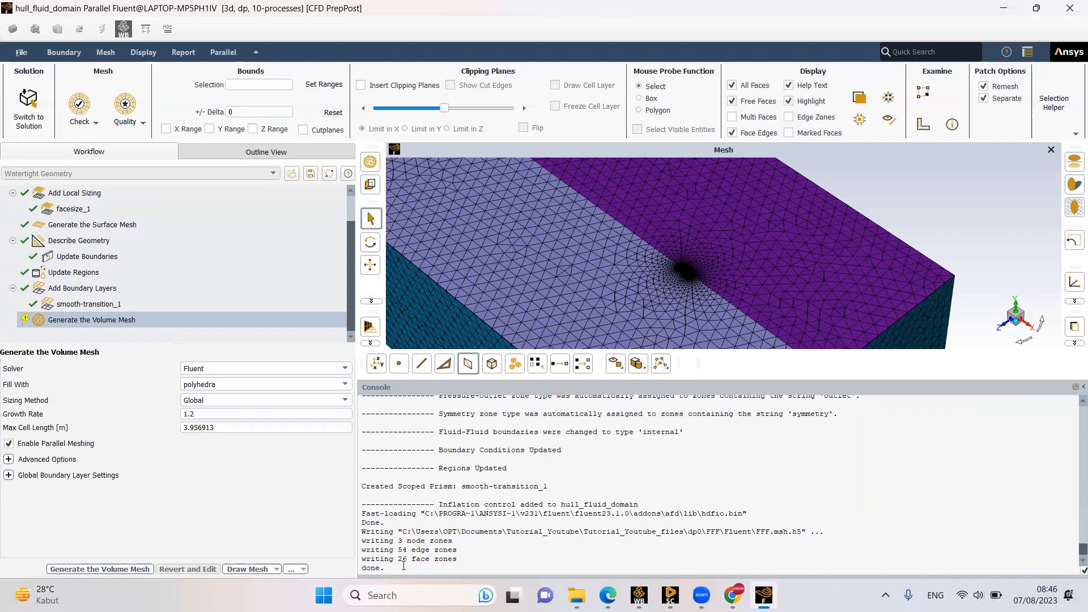
left_click(91, 569)
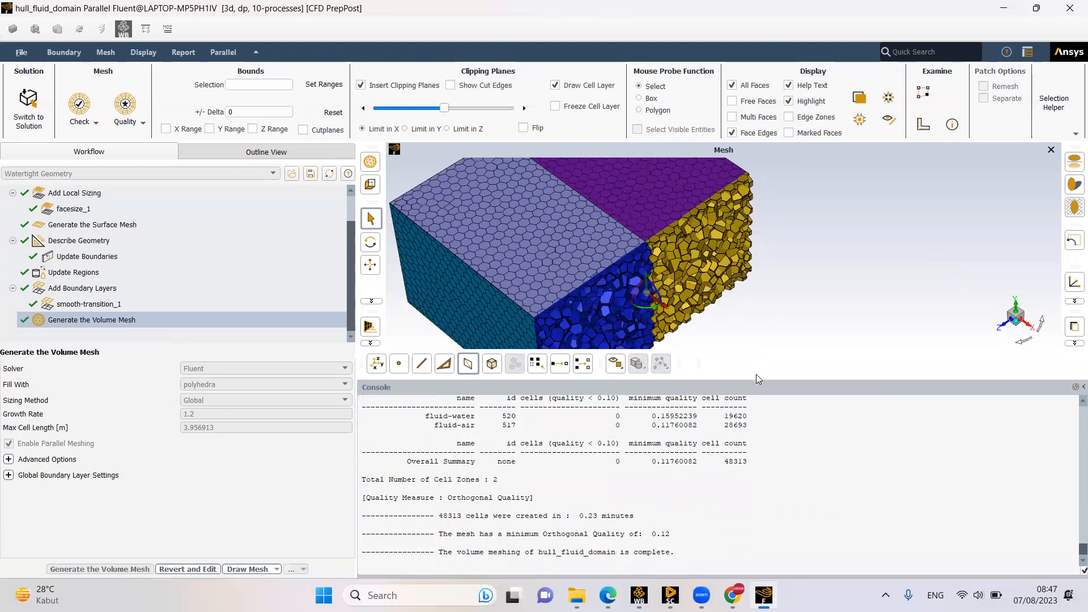
Examine the volume mesh with the clipping plane limited in Y and check the overall cell count in the console summary
left_click_drag(749, 404, 739, 432)
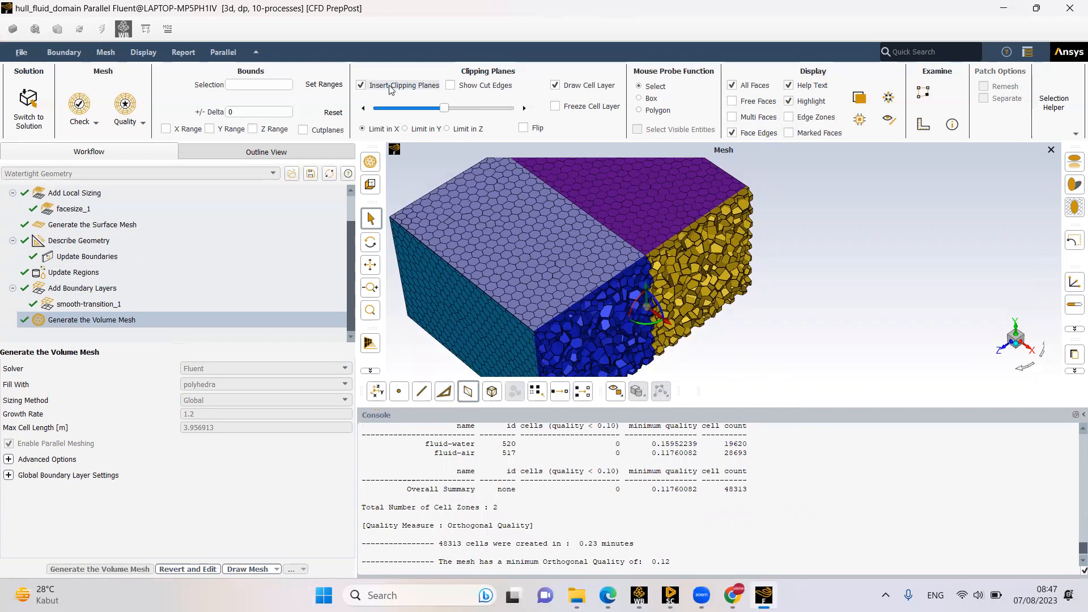
left_click(422, 131)
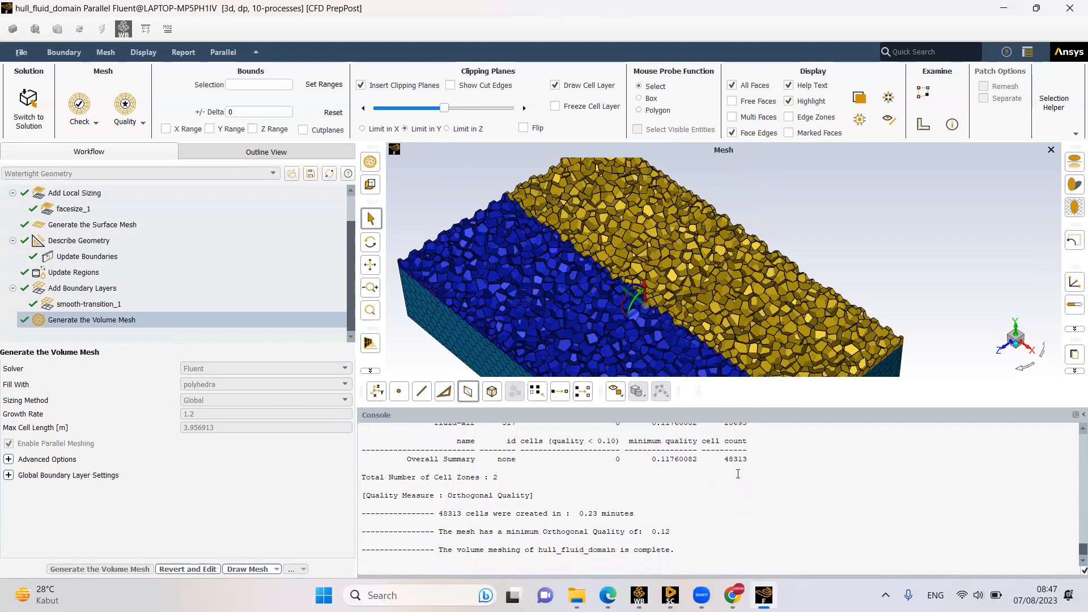
left_click_drag(725, 463, 748, 451)
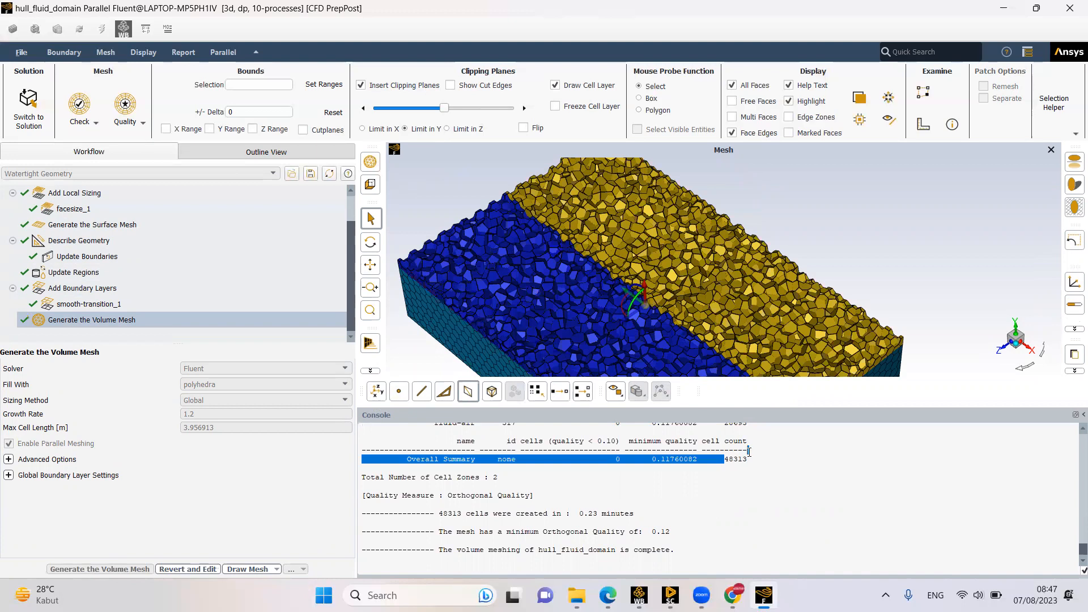
left_click(744, 460)
double_click(742, 457)
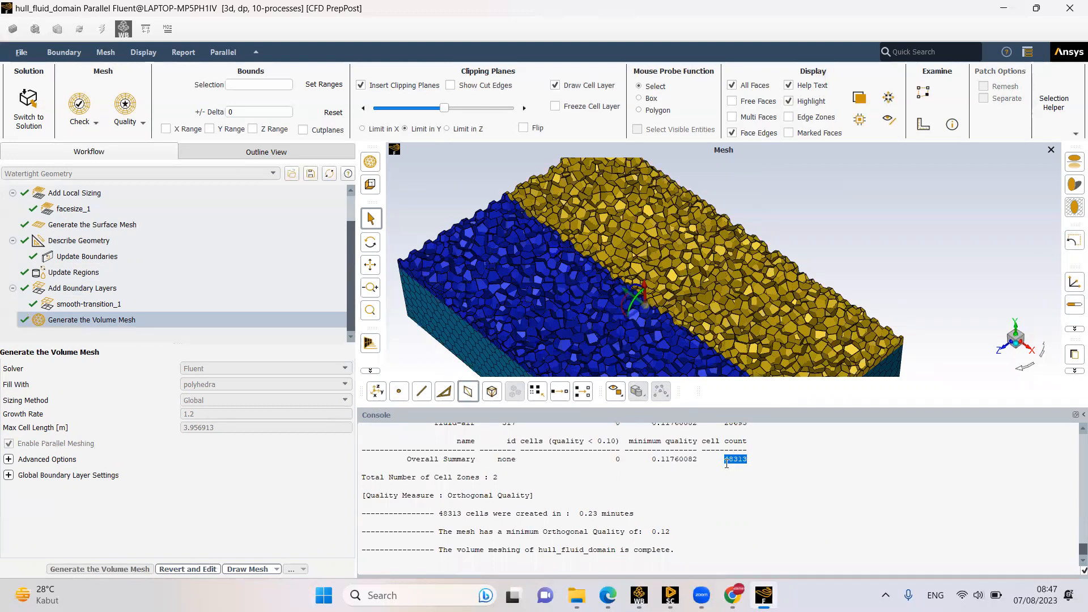
double_click(591, 514)
left_click(717, 456)
left_click_drag(749, 459, 740, 459)
left_click(69, 209)
left_click_drag(722, 463, 753, 462)
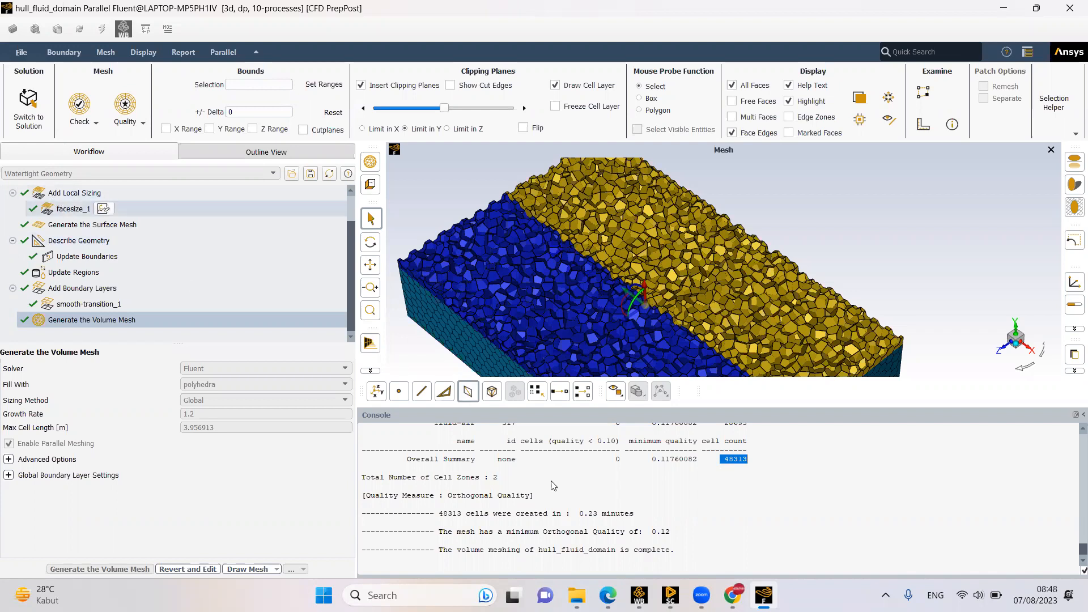
left_click(707, 552)
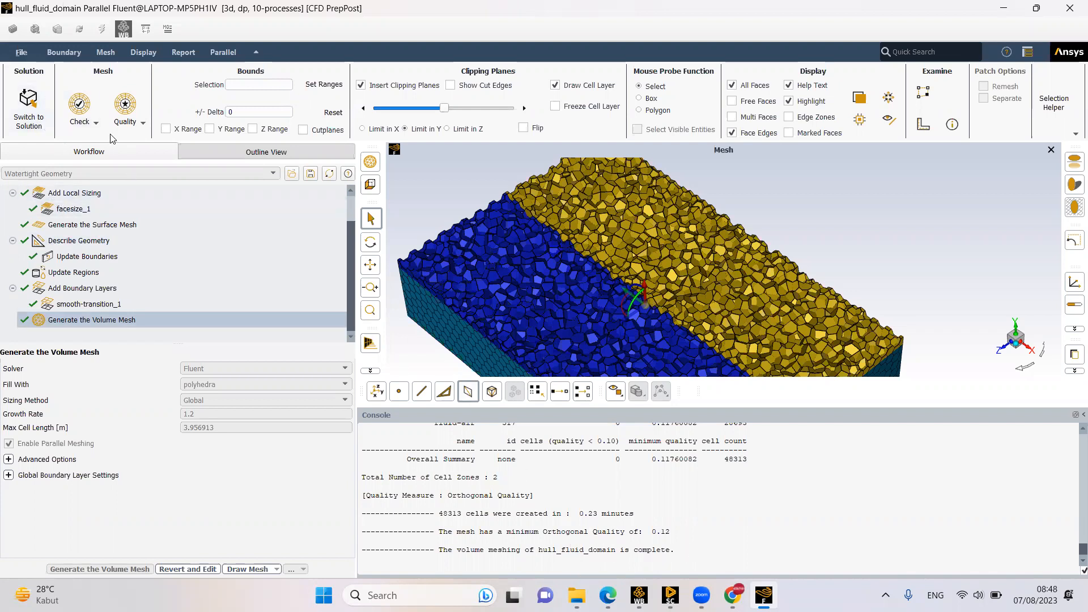
Switch the finished mesh from meshing mode to solution mode, confirming the change
left_click(35, 111)
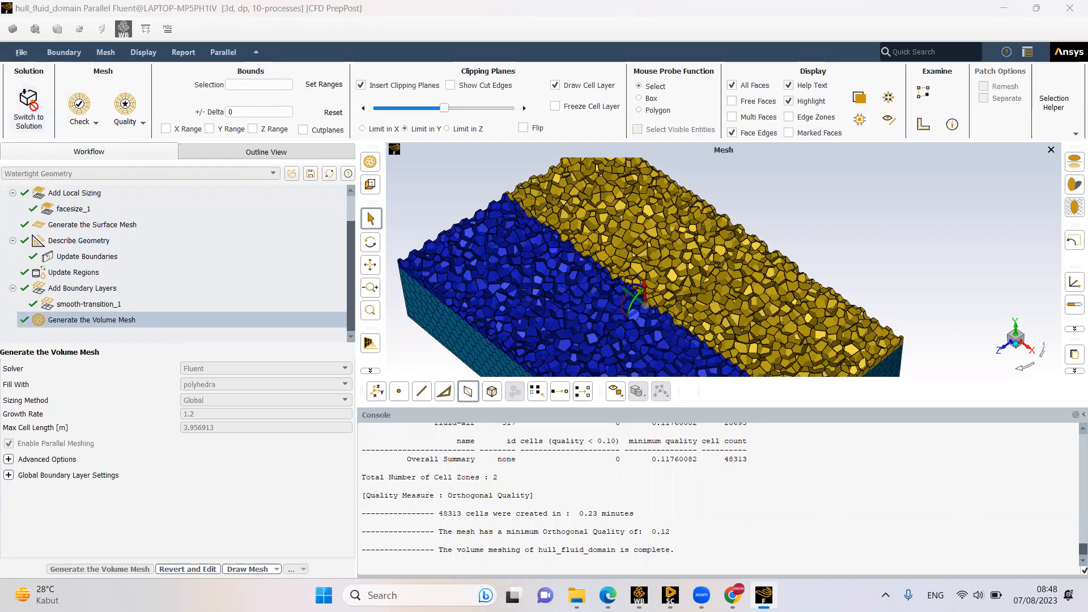
left_click(534, 326)
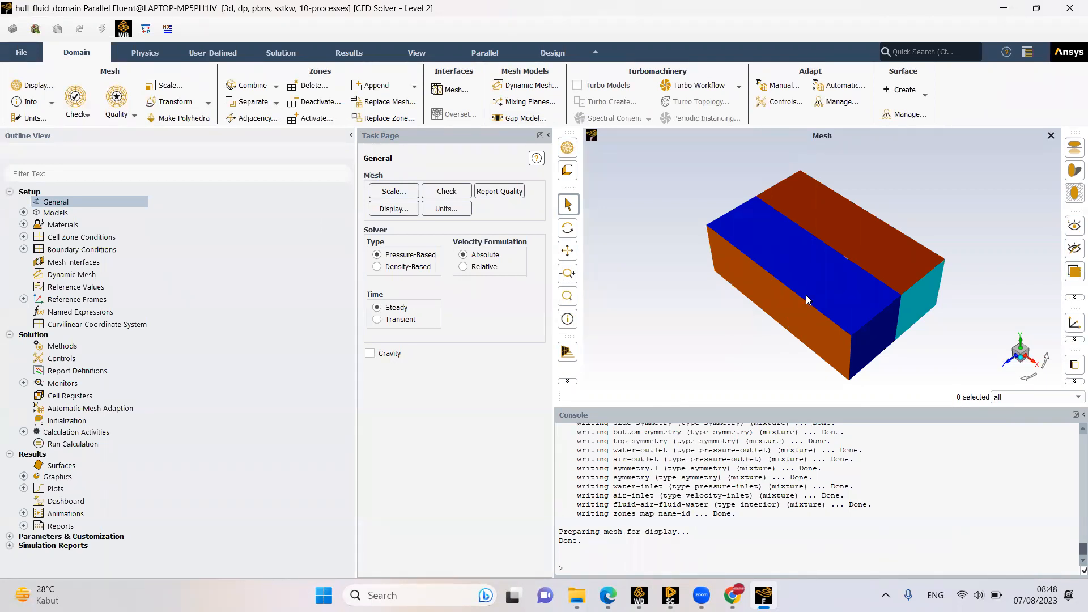
left_click_drag(848, 265, 793, 276)
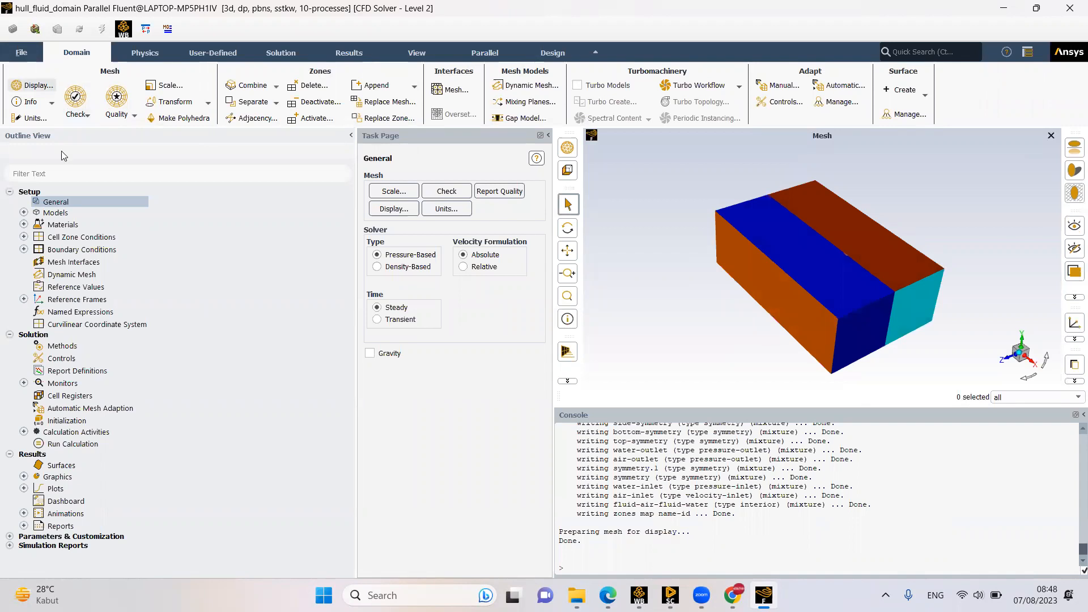
Group the mesh display surfaces by surface type and display only the wall surfaces, ship-wall and submerge-wall
left_click(49, 86)
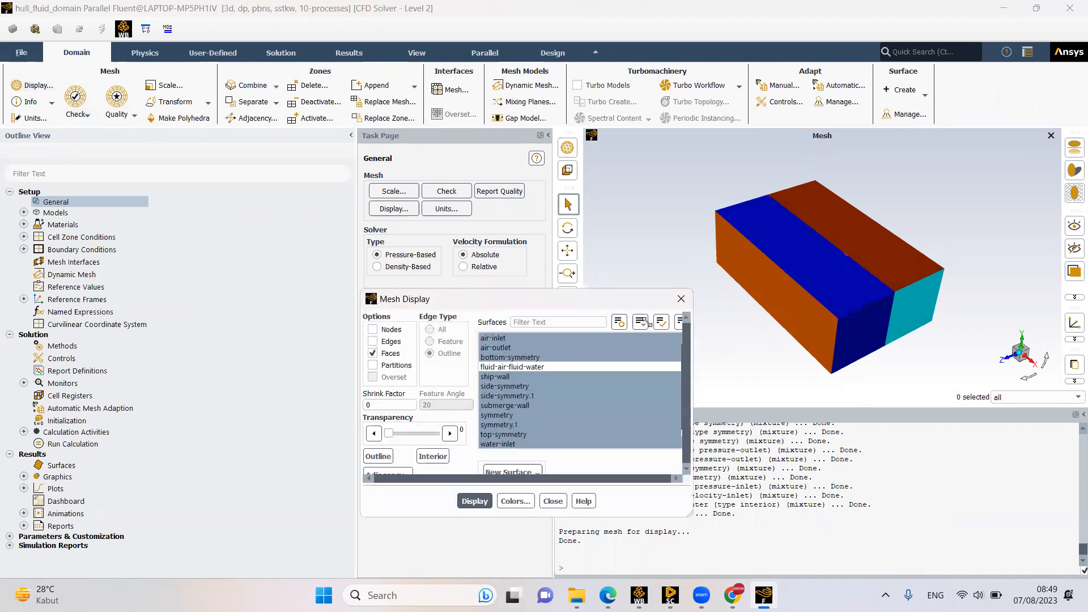
left_click(640, 322)
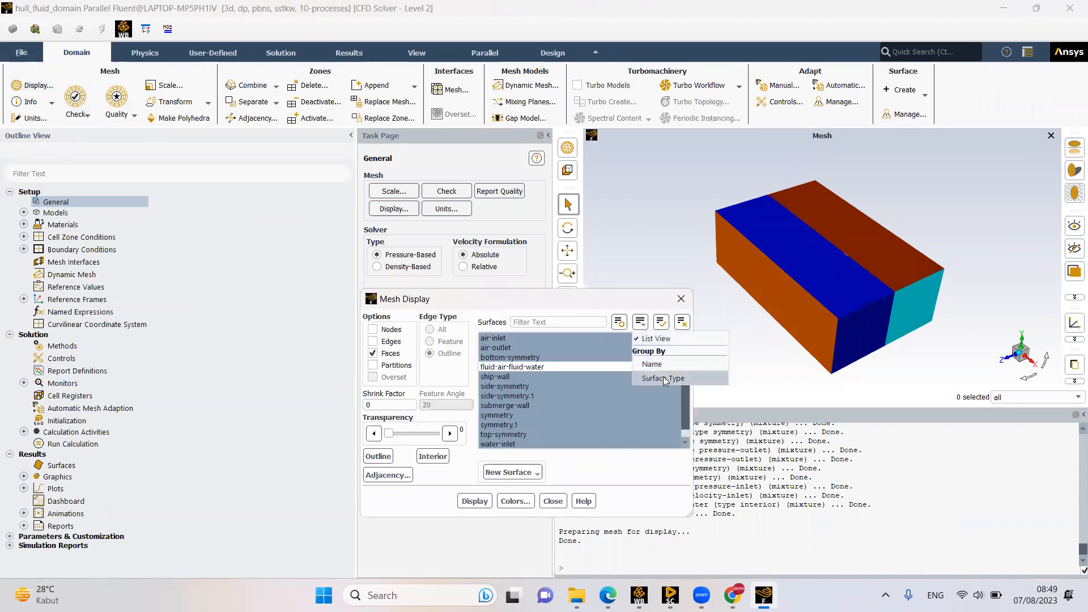
left_click(662, 378)
scroll(585, 413, "down", 2)
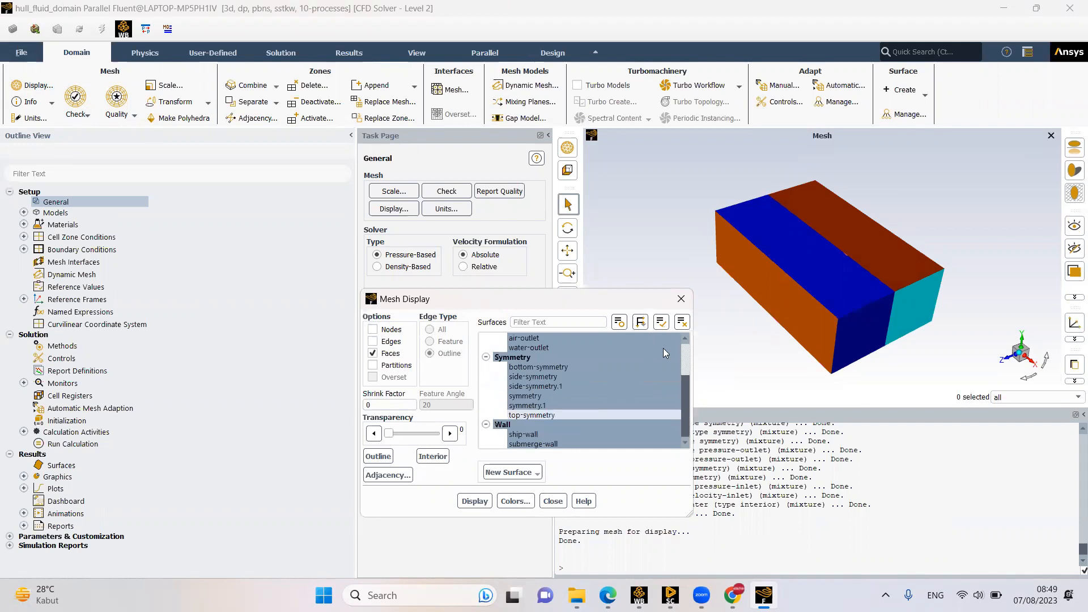
left_click(682, 322)
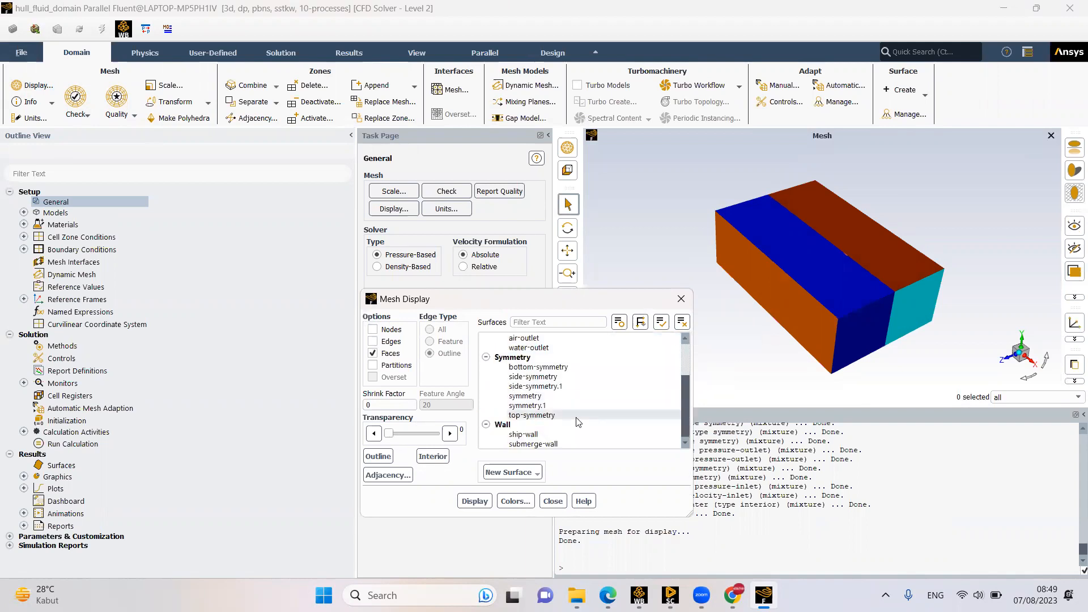
left_click(502, 424)
left_click(474, 500)
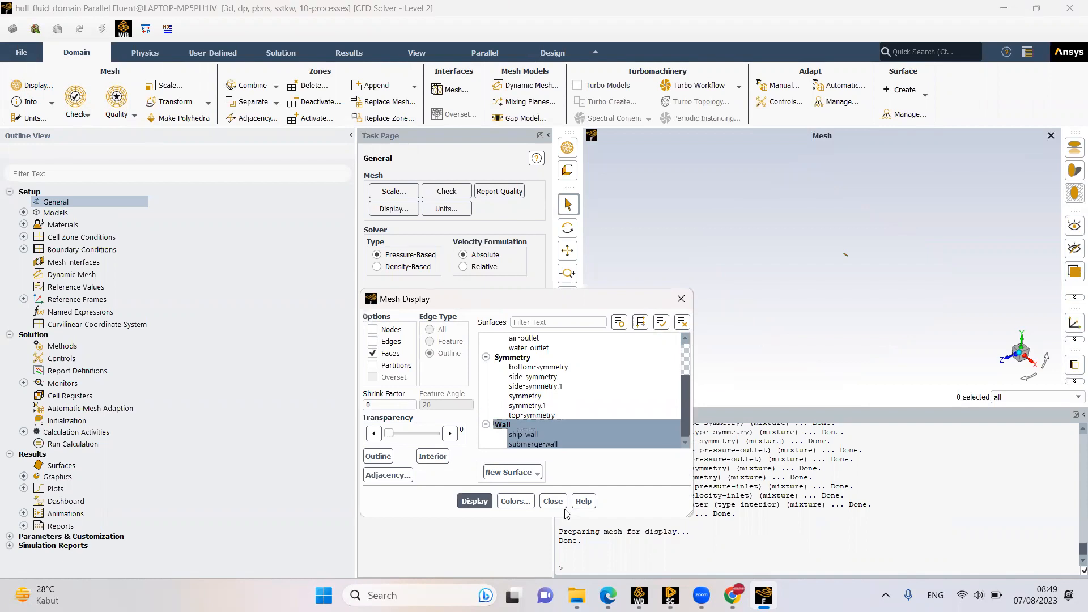
key("Escape")
Enable gravity and set the gravitational acceleration in Z to -9.81 m/s², leaving X and Y at 0
scroll(870, 266, "up", 3)
mouse_move(871, 266)
left_mouse_down()
mouse_move(896, 249)
mouse_move(879, 255)
left_mouse_up()
scroll(898, 216, "up", 3)
scroll(877, 225, "up", 5)
left_click_drag(824, 211, 733, 238)
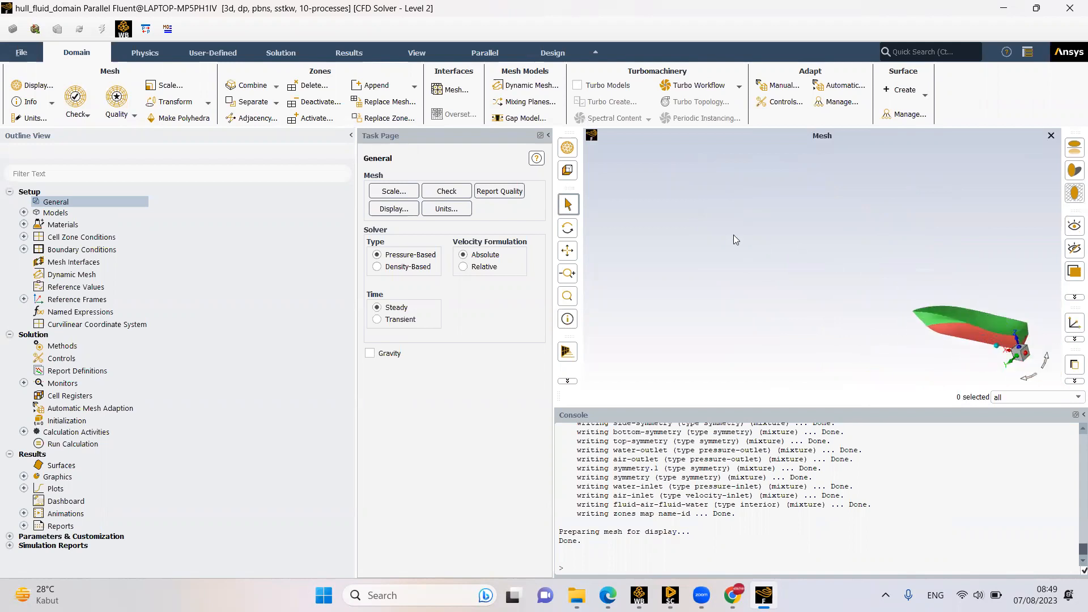
left_click(370, 354)
left_click(405, 417)
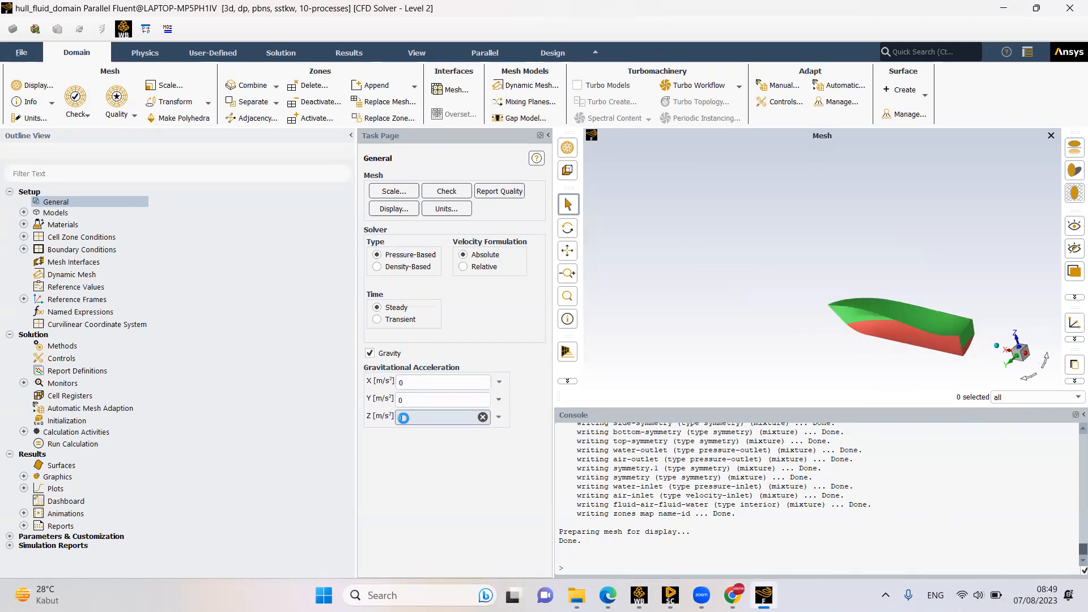
left_click_drag(404, 417, 364, 412)
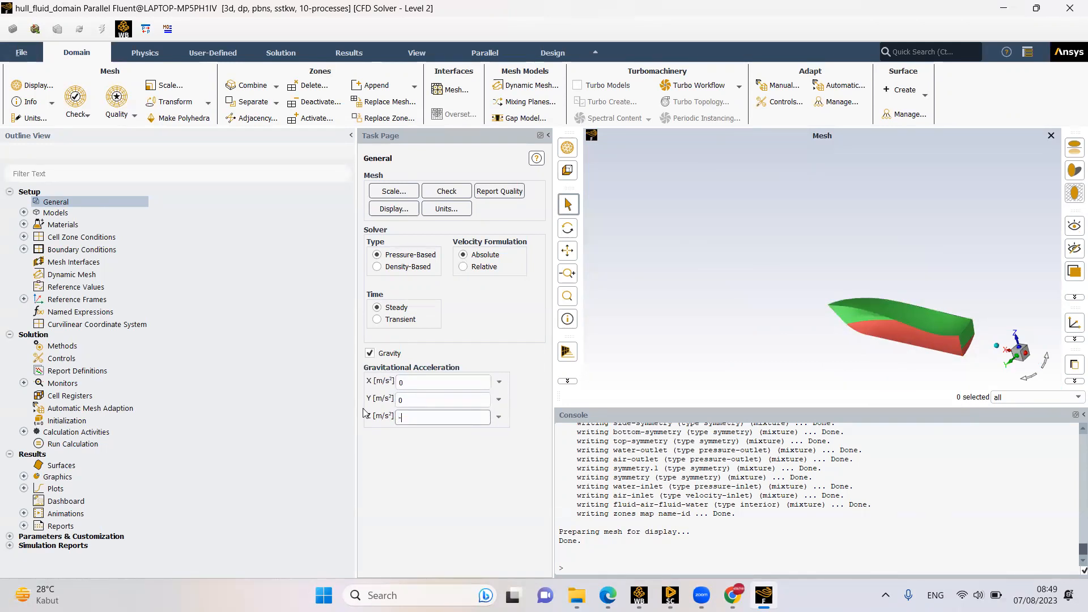
type("-9.81")
left_click(426, 400)
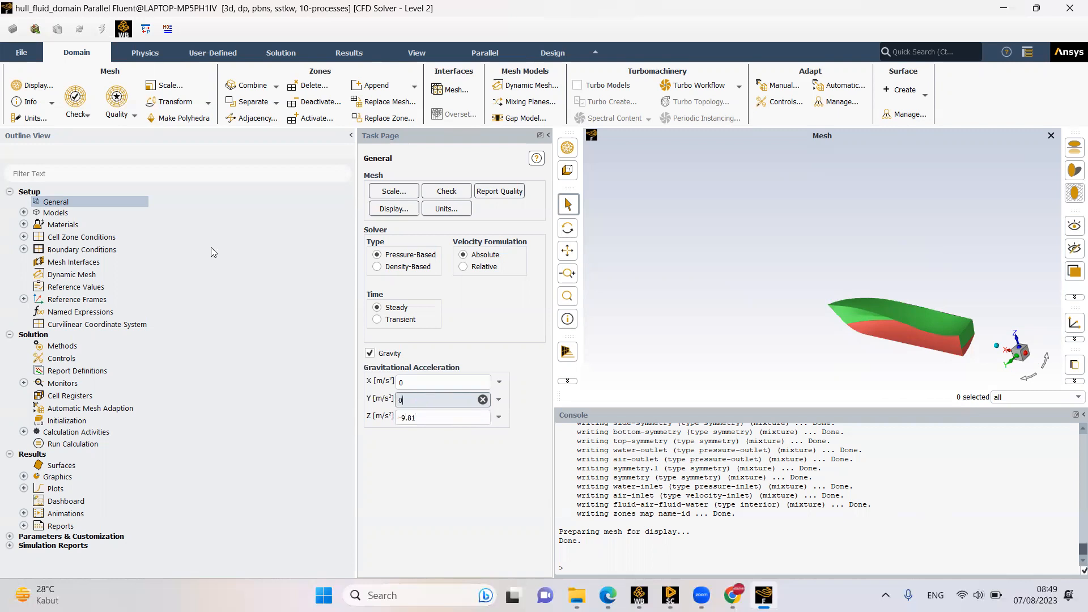
Copy the fluid material water-liquid (h2o<l>) from the Fluent database into the case materials
double_click(79, 227)
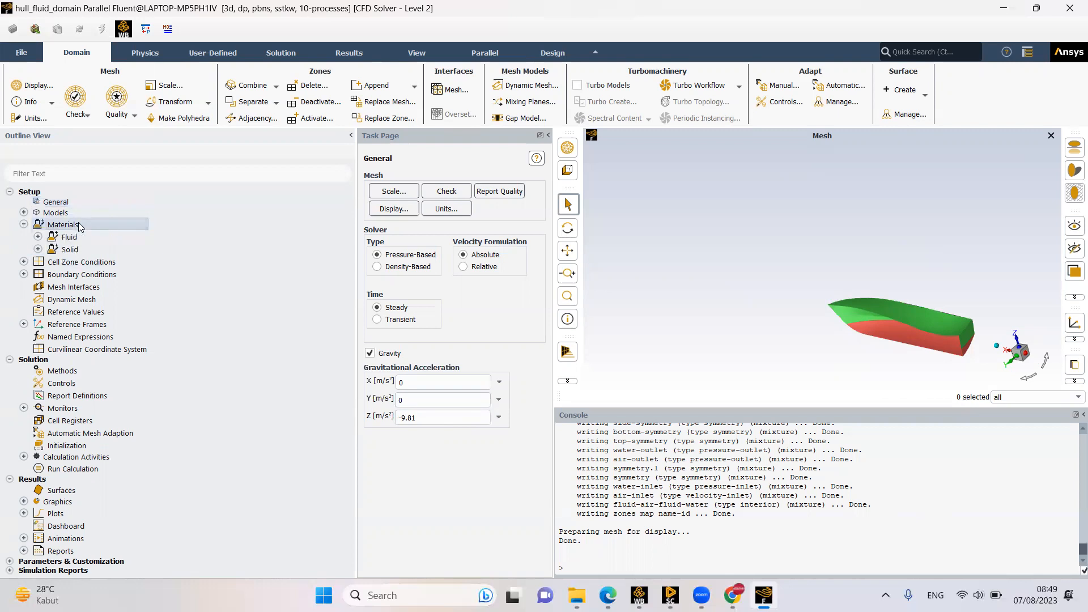
double_click(379, 191)
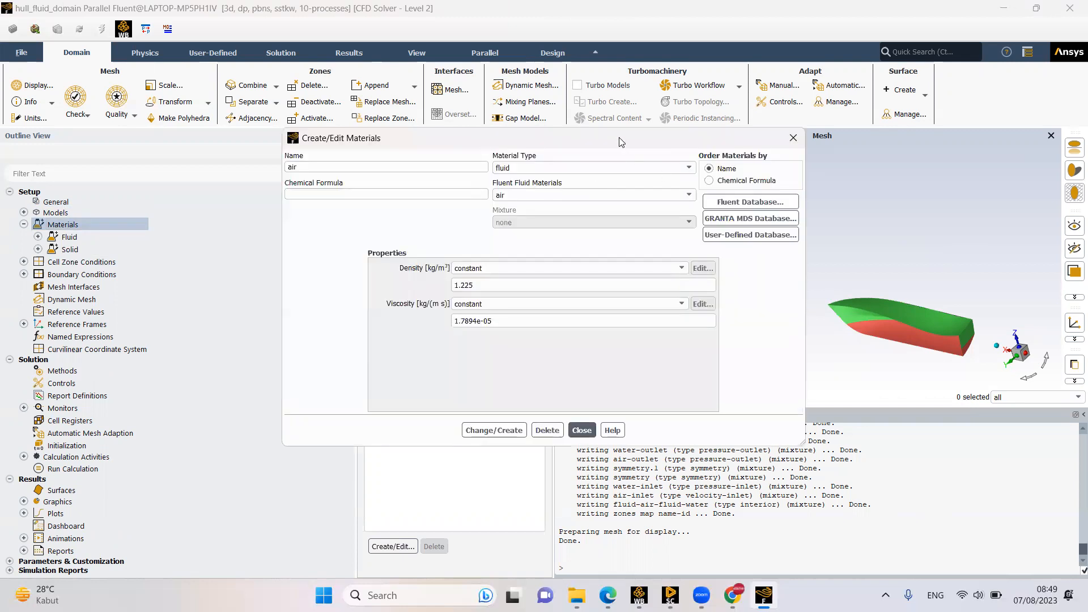
left_click(728, 250)
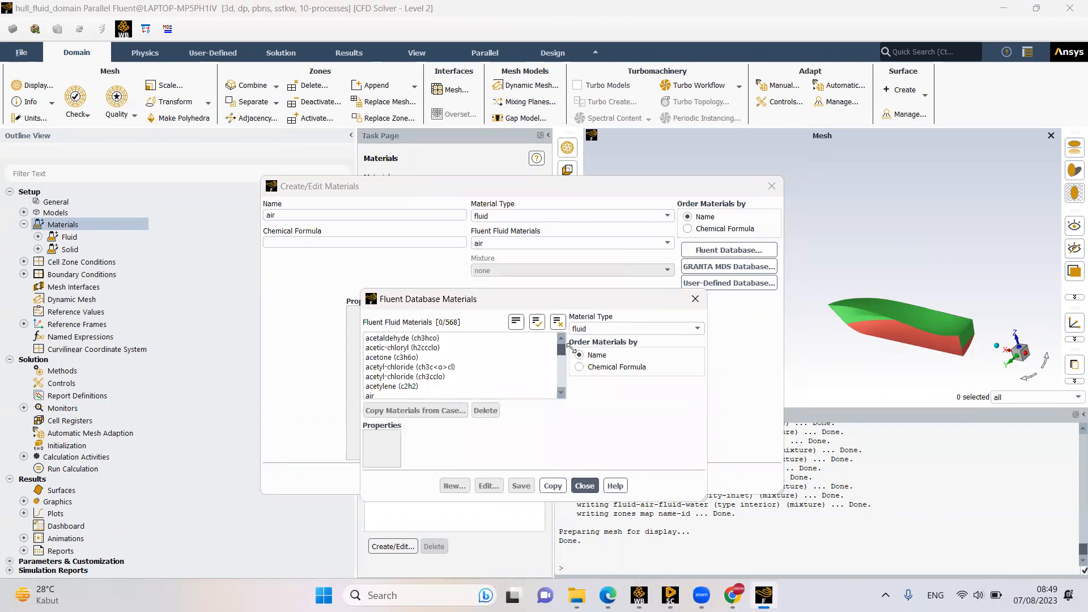
scroll(563, 353, "down", 5)
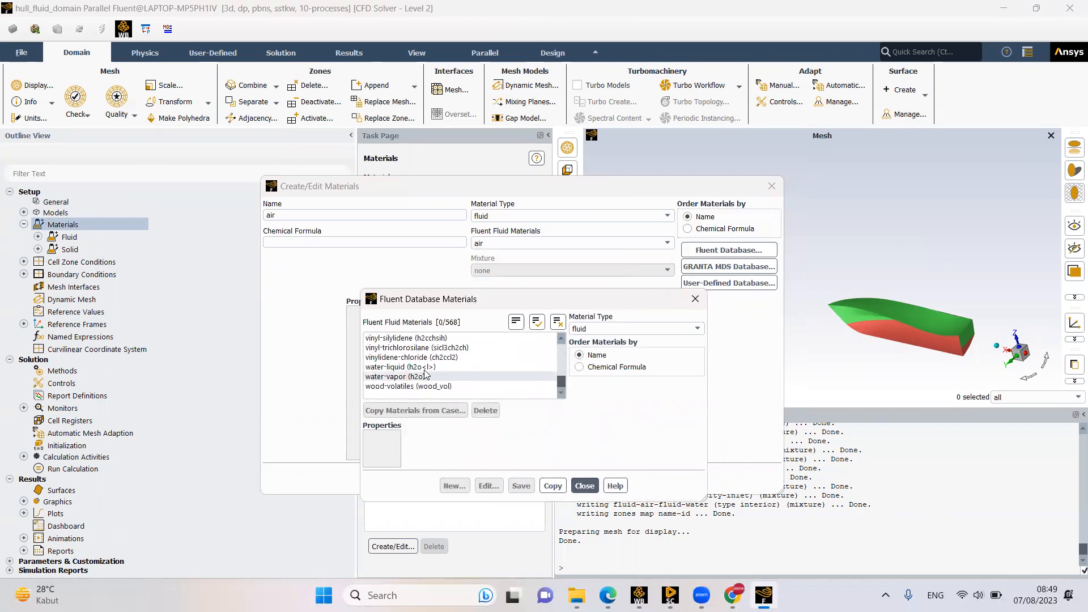
left_click(426, 367)
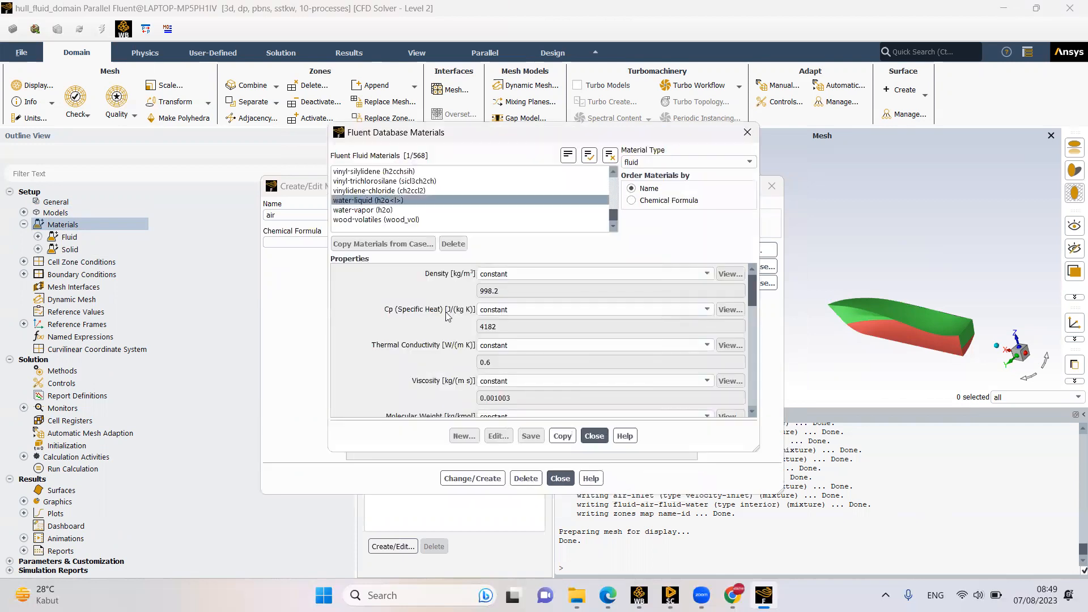
left_click(562, 436)
left_click(593, 435)
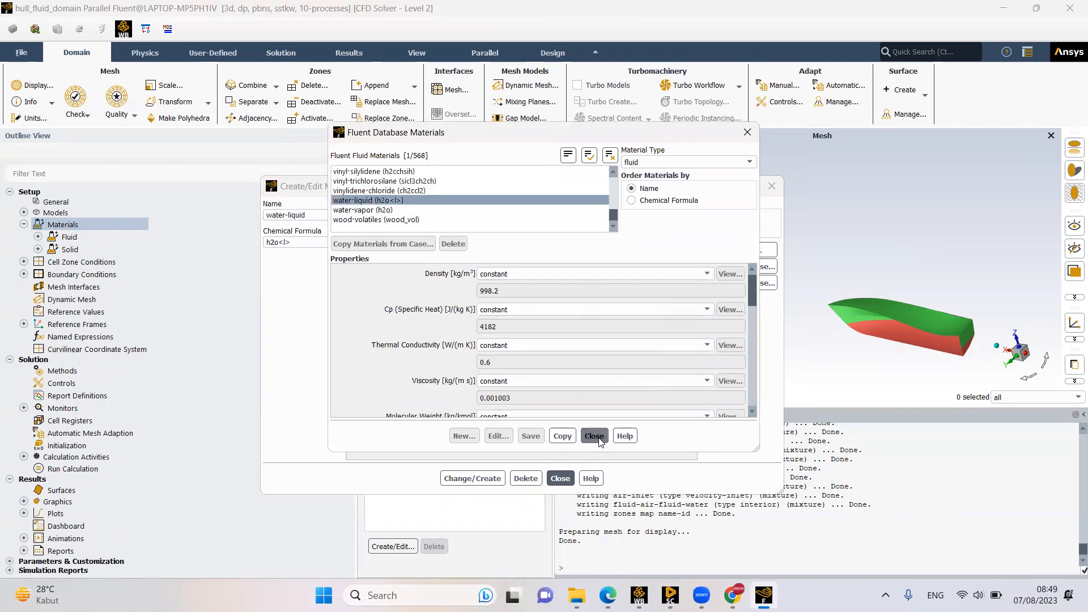
left_click(560, 479)
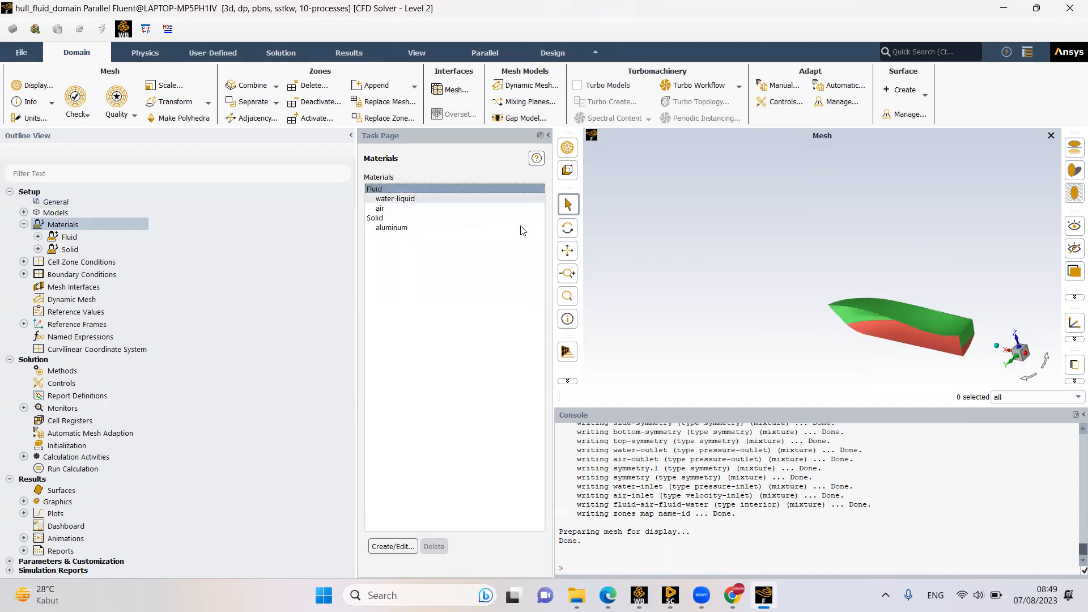
Apply the Volume of Fluid multiphase model with implicit formulation, 2 Eulerian phases, Open Channel Flow and Interfacial Anti-Diffusion
double_click(65, 213)
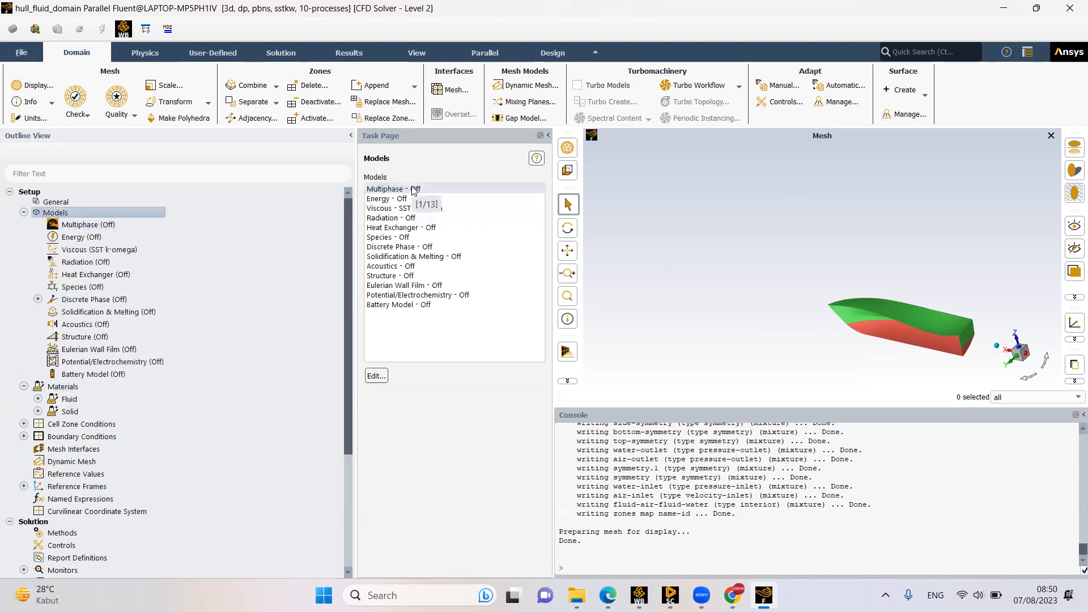
double_click(413, 190)
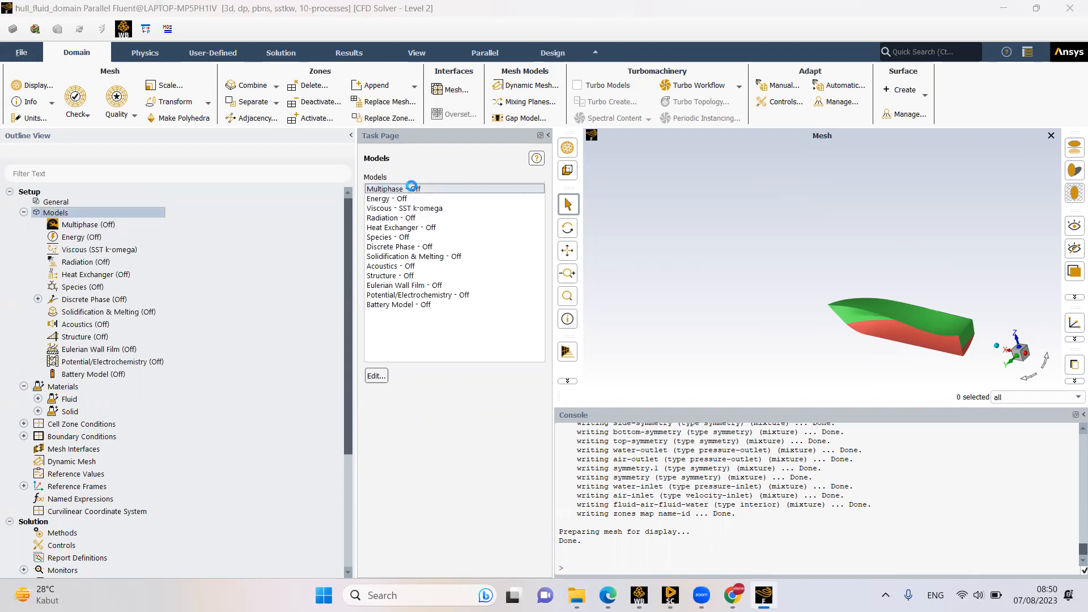
left_click_drag(445, 297, 482, 265)
left_click(414, 345)
left_click(433, 334)
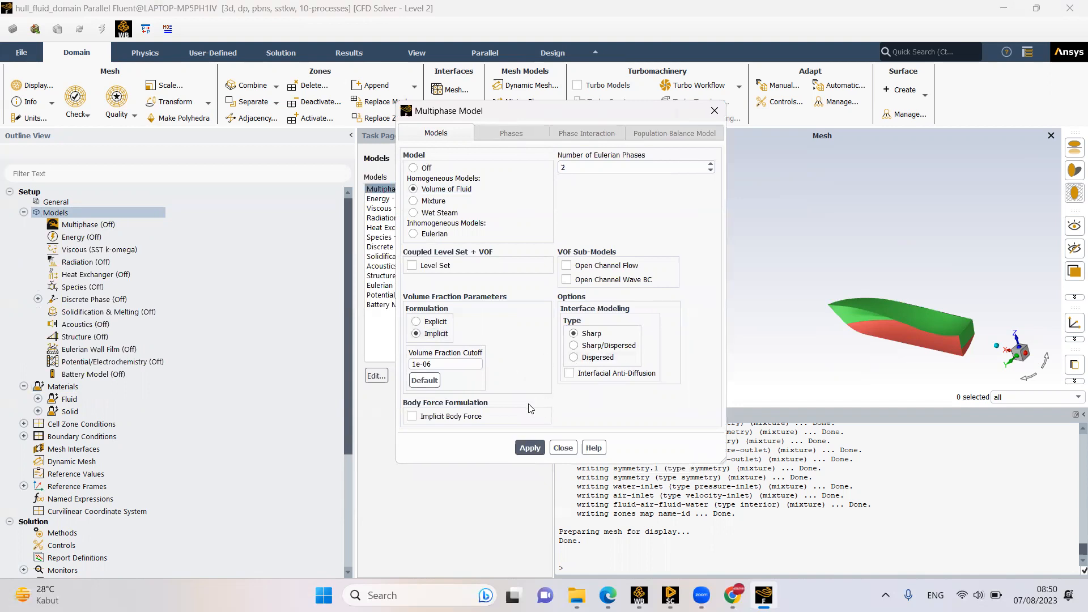
left_click(564, 168)
left_click_drag(552, 166, 545, 167)
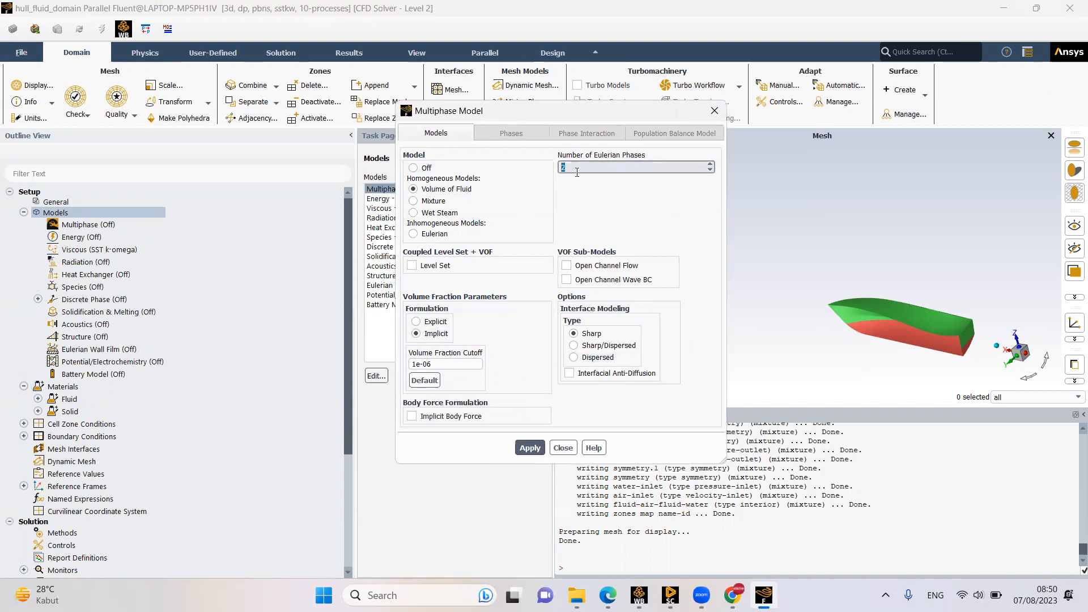
left_click(602, 265)
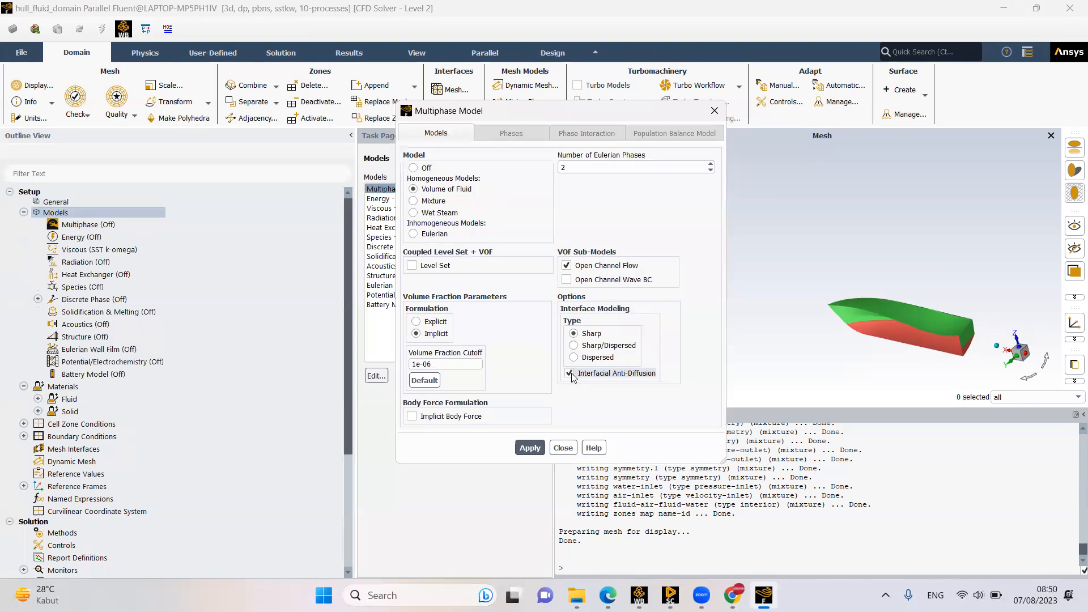
left_click(524, 449)
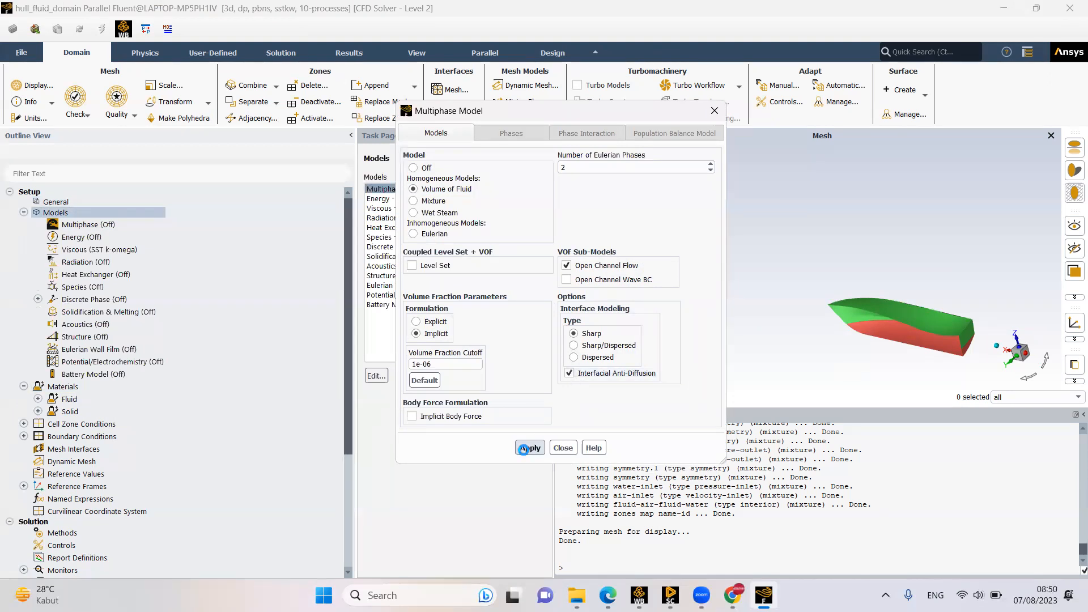
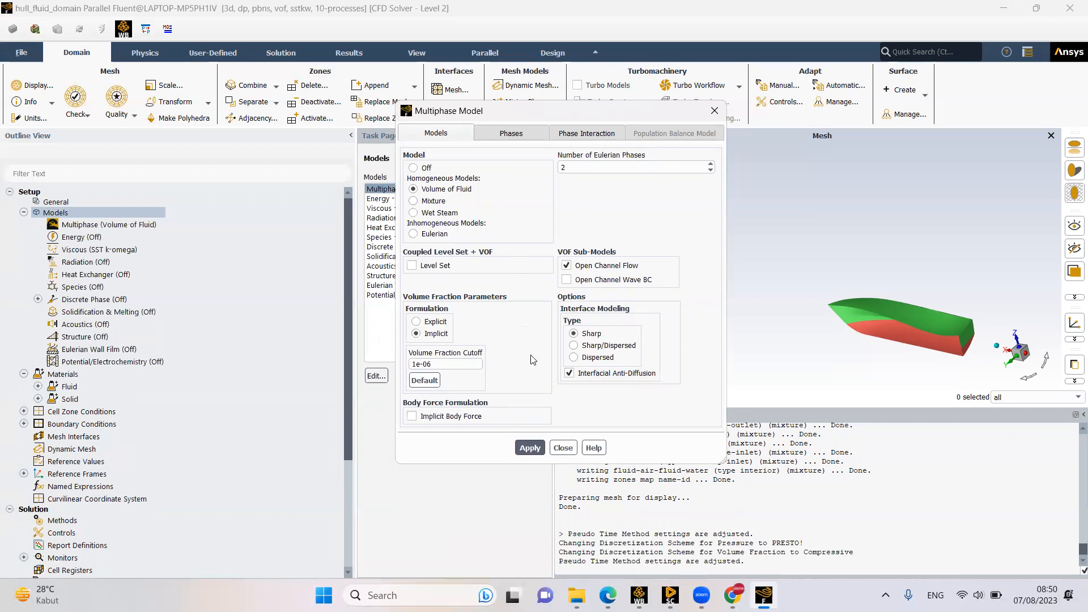
Name the primary phase air and the secondary phase water, and apply the phase setup
left_click(513, 133)
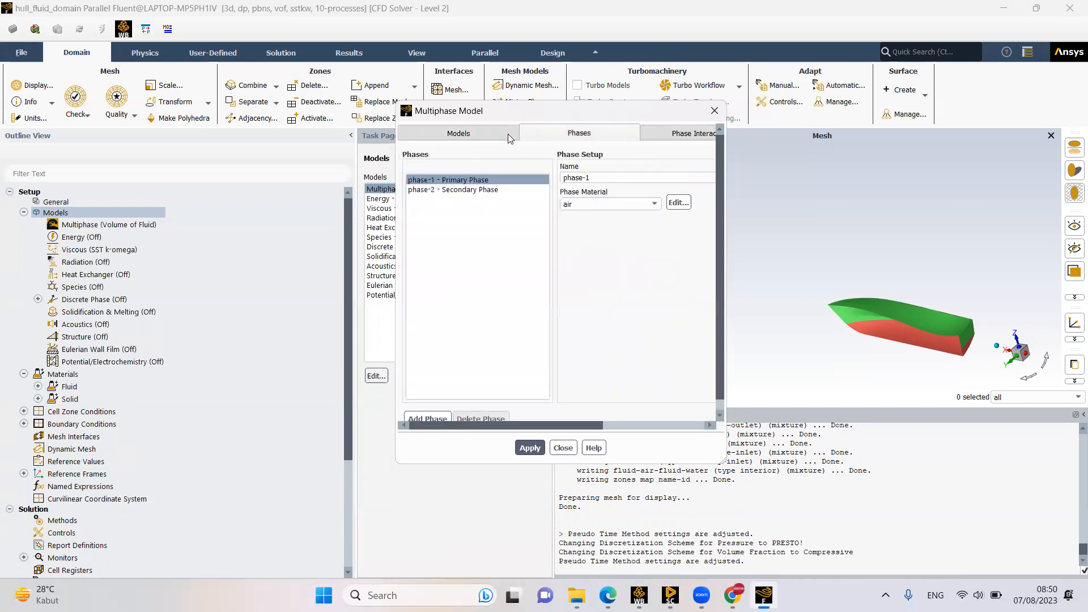
left_click(468, 180)
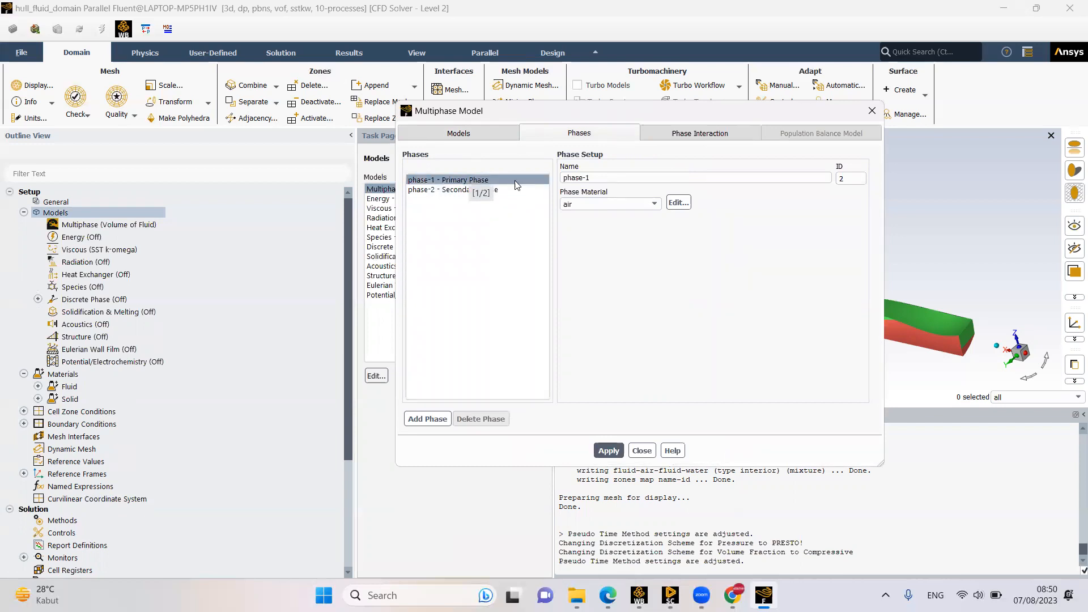
double_click(593, 173)
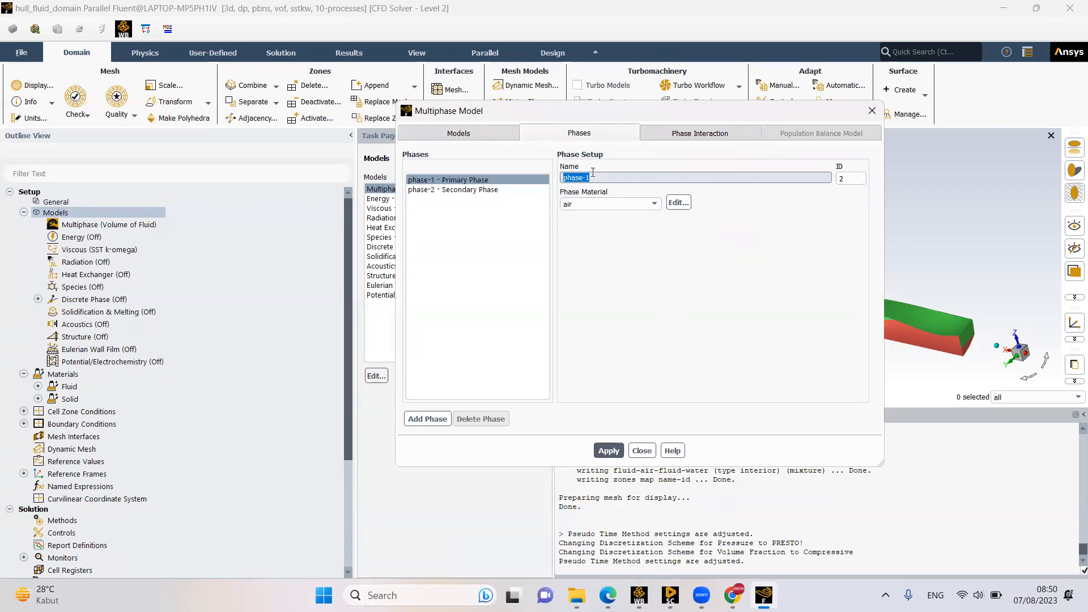
type("air")
left_click(493, 190)
type("water")
left_click(529, 451)
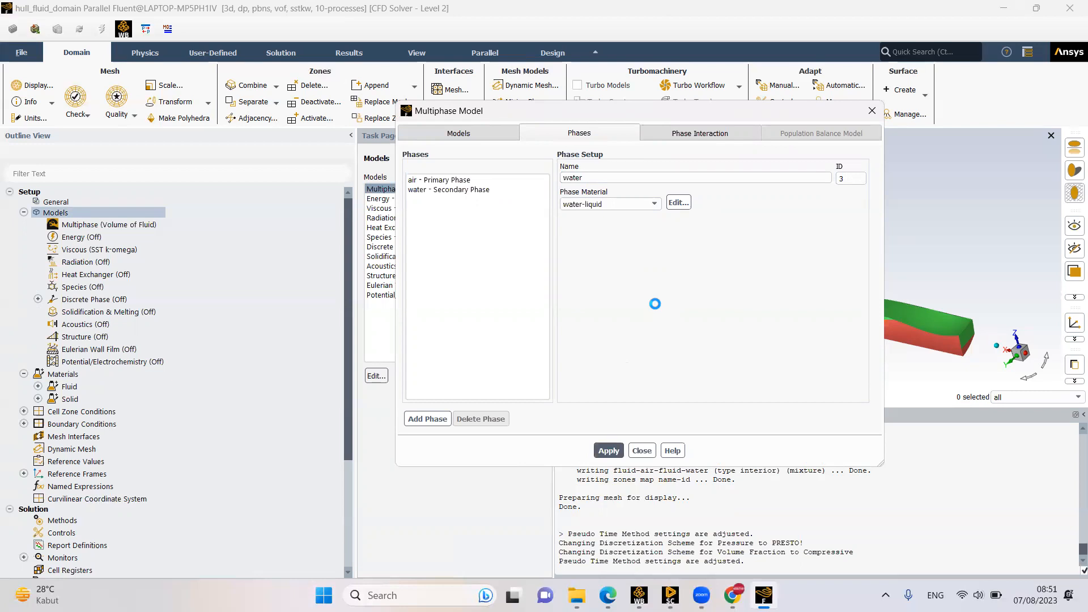
Enable surface tension force modeling for the air-water pair with a constant coefficient of 0.072 N/m, and apply it
left_click(680, 136)
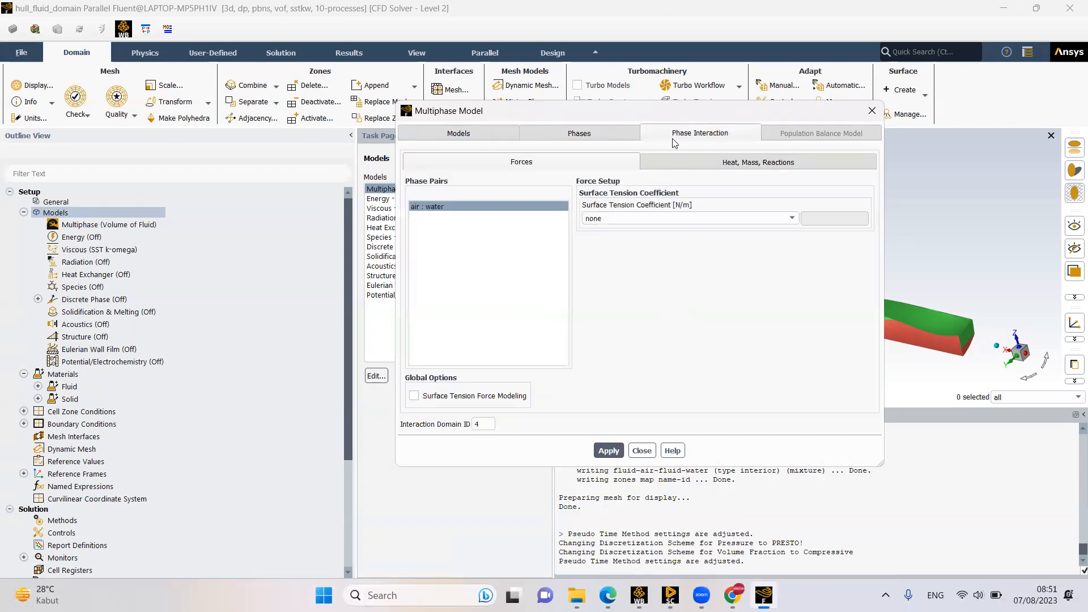
left_click(460, 396)
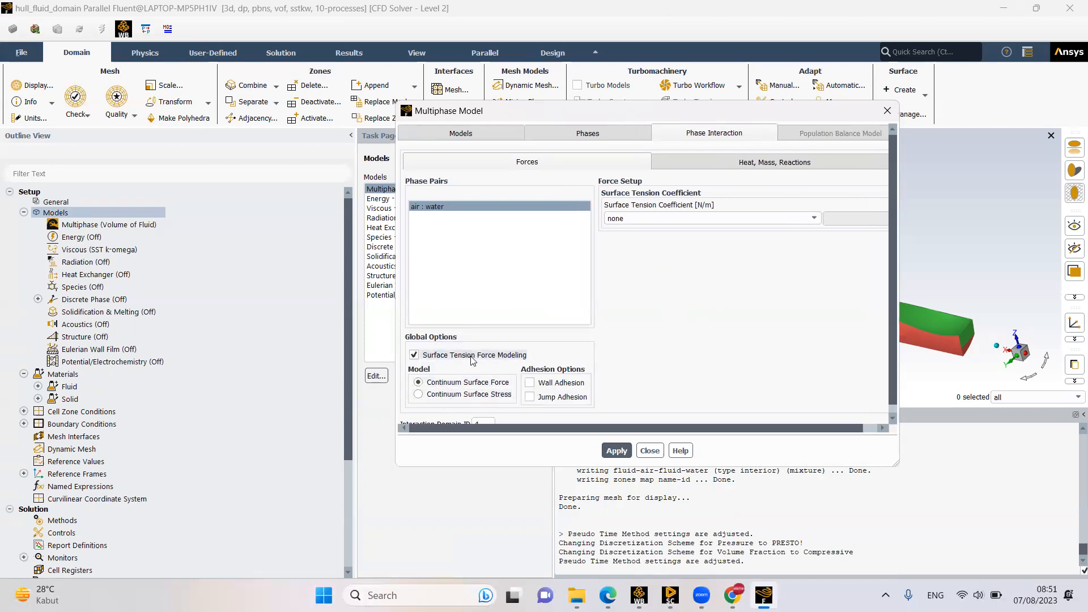
left_click(623, 220)
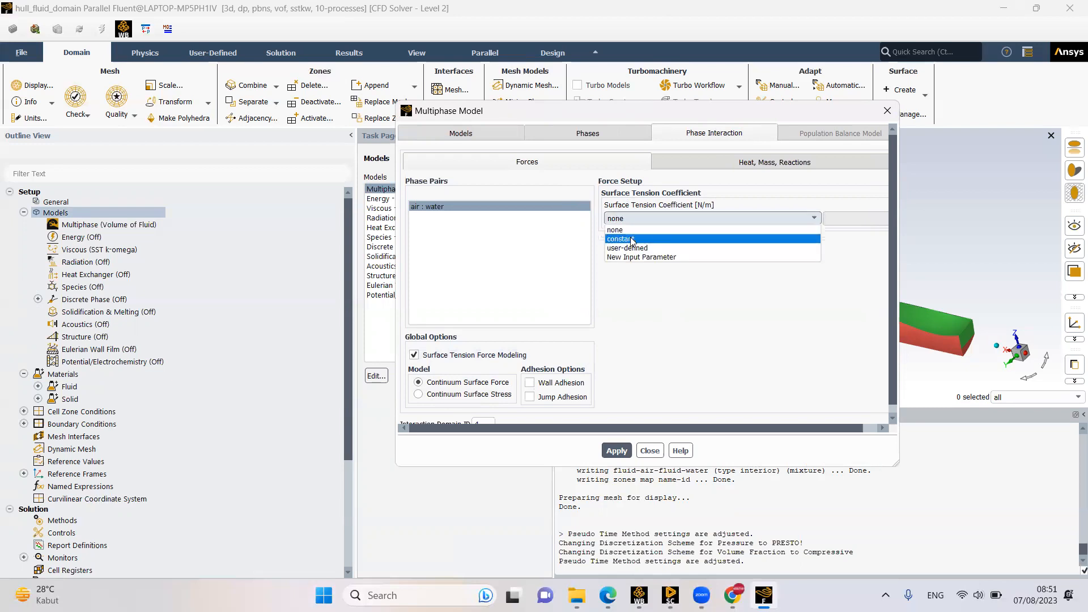
left_click(623, 236)
double_click(846, 220)
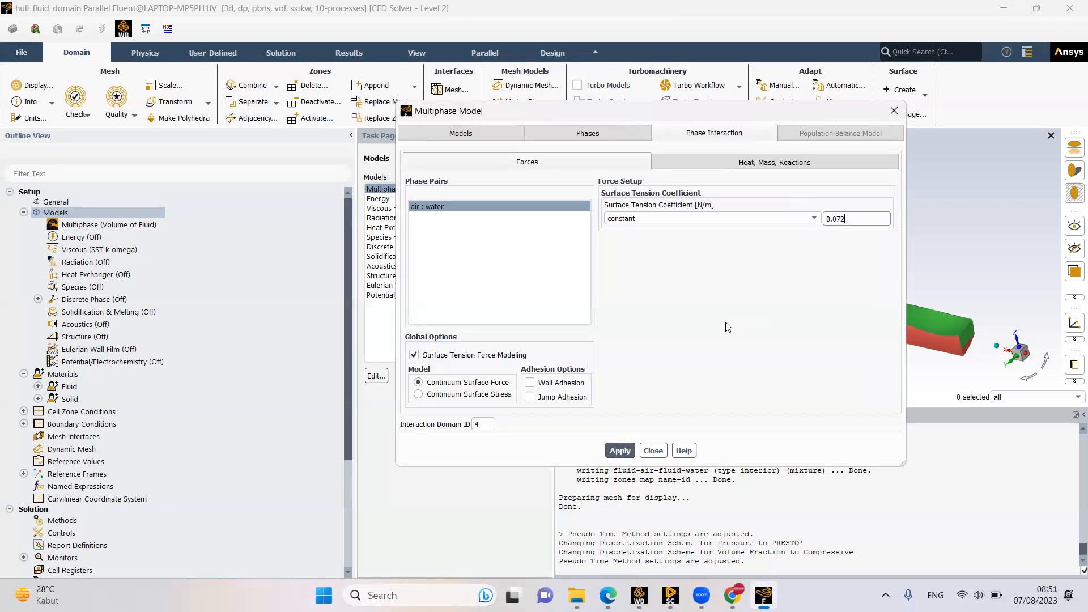
left_click(621, 451)
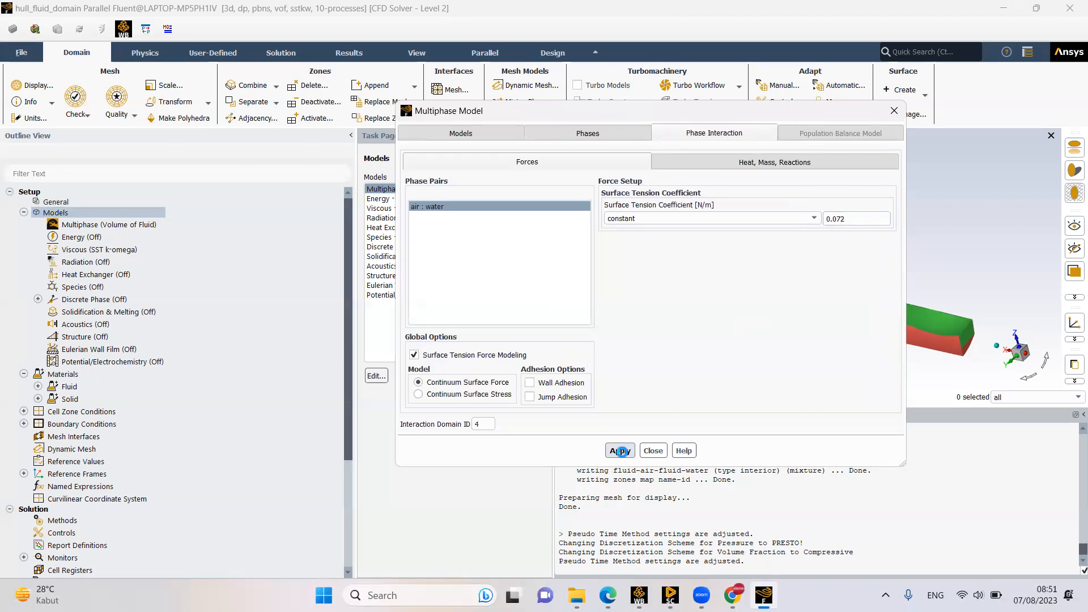
left_click(652, 451)
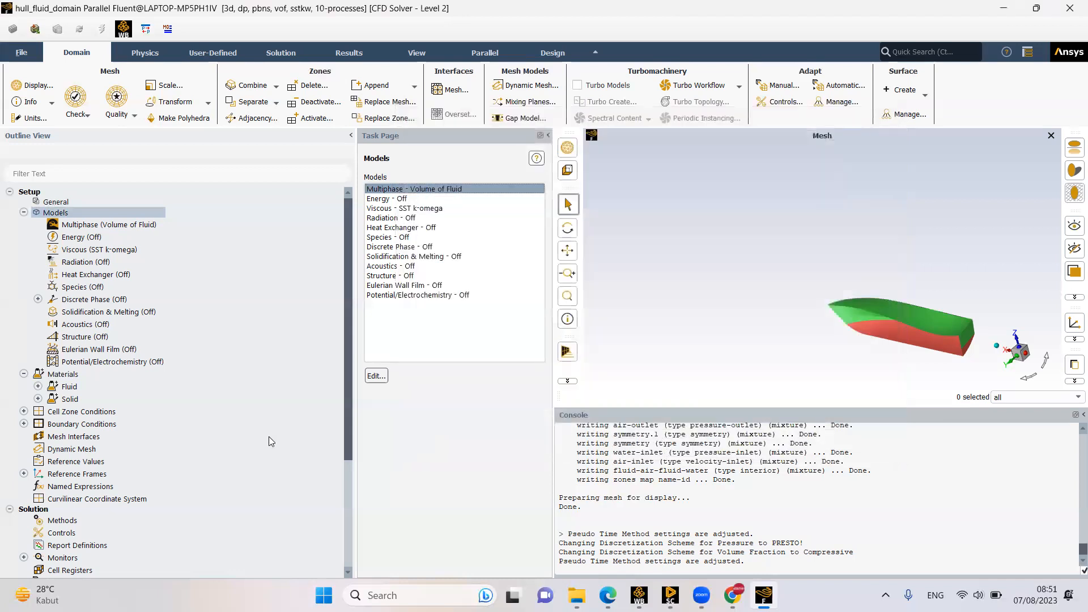
Set the velocity magnitude of the air-inlet velocity inlet to 5 m/s and apply it
double_click(121, 427)
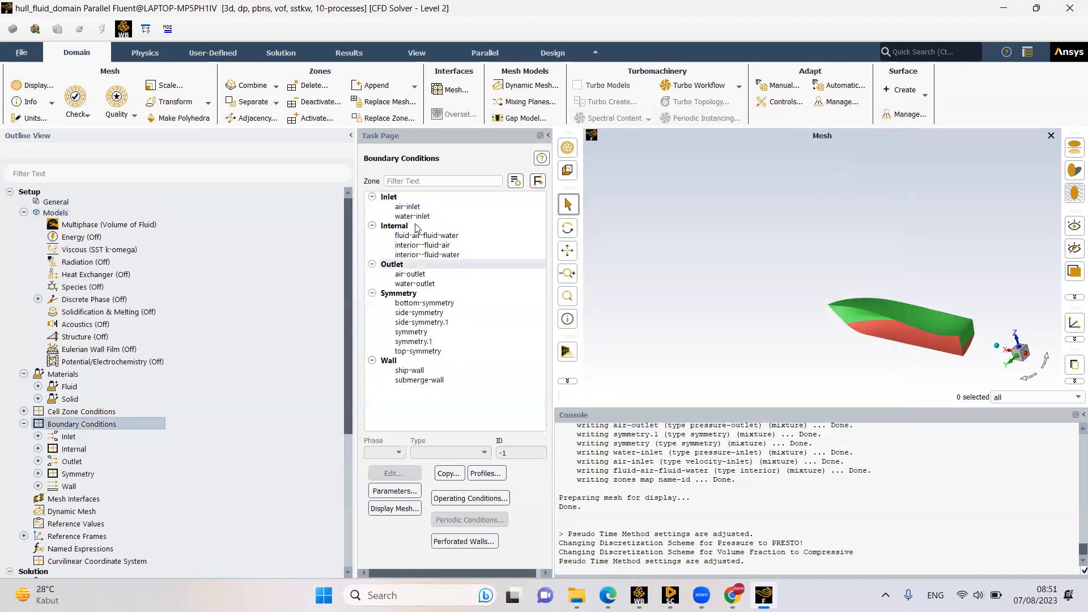
left_click(418, 208)
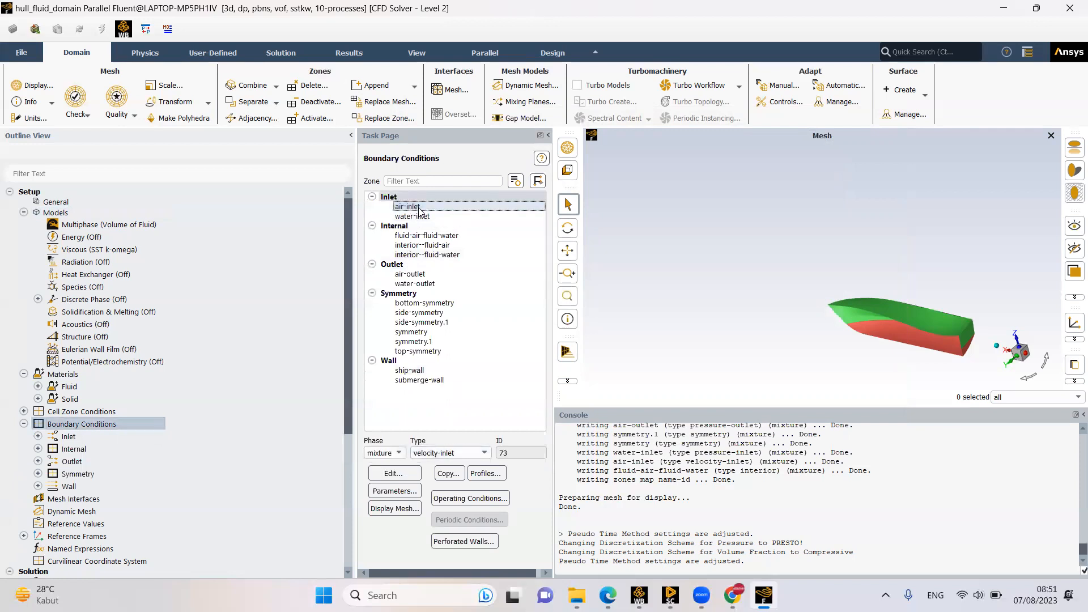
left_click(407, 476)
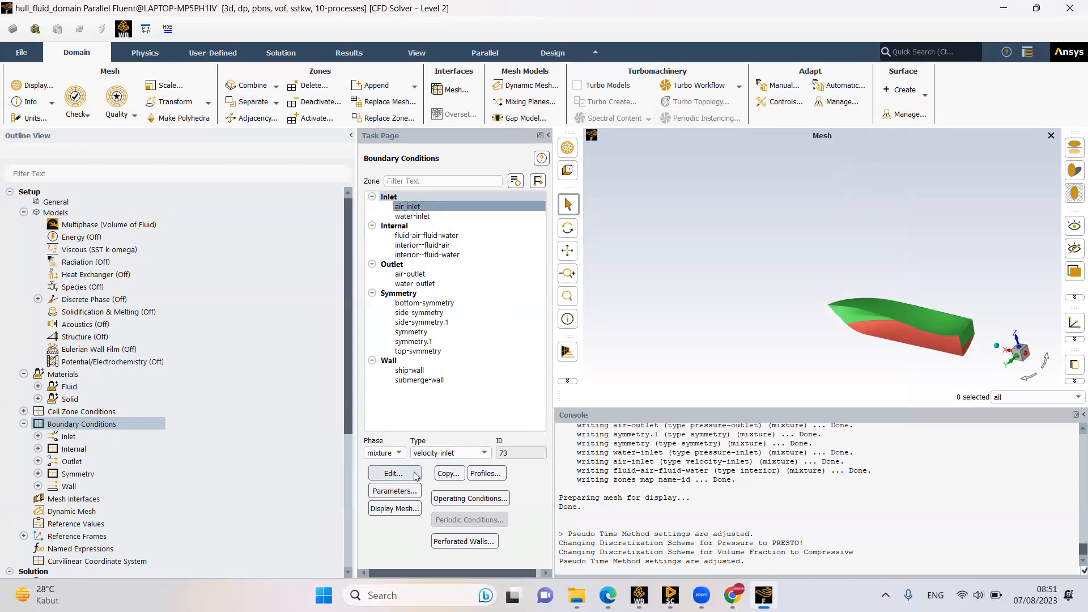
left_click_drag(531, 299, 416, 206)
left_click(445, 313)
double_click(446, 312)
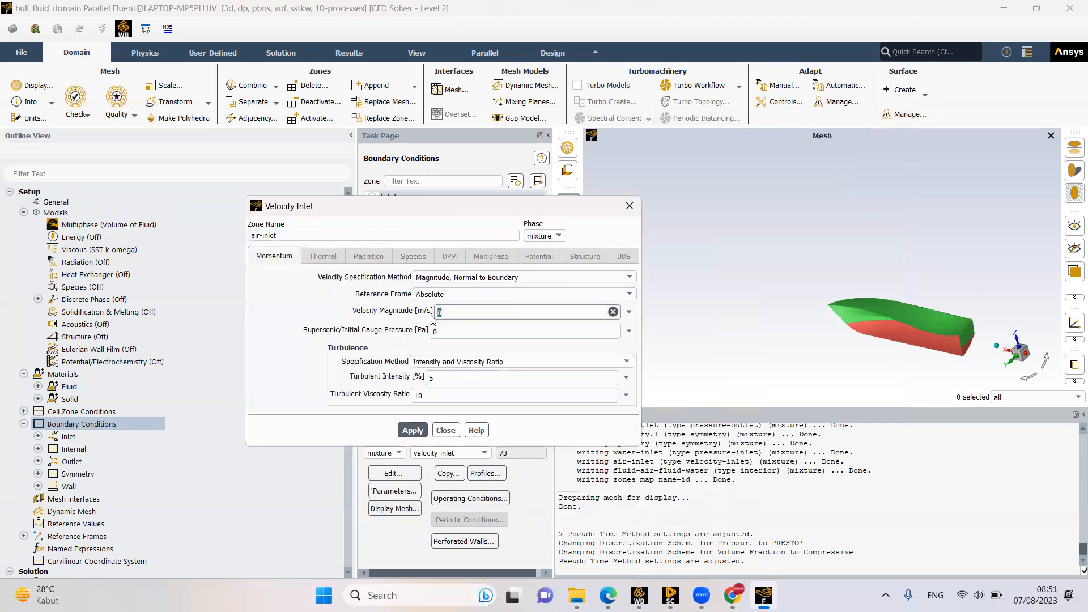
type("5")
left_click(412, 430)
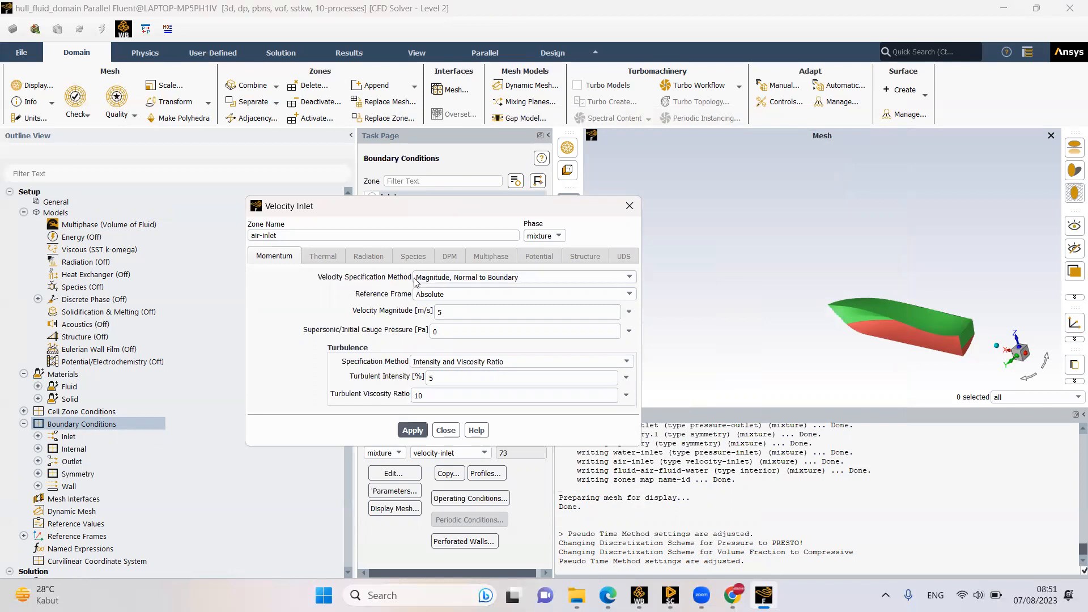
Display the mesh faces of all surfaces and inspect the domain's boundaries around the inlet
left_click_drag(346, 207, 207, 193)
left_click(35, 85)
left_click(661, 321)
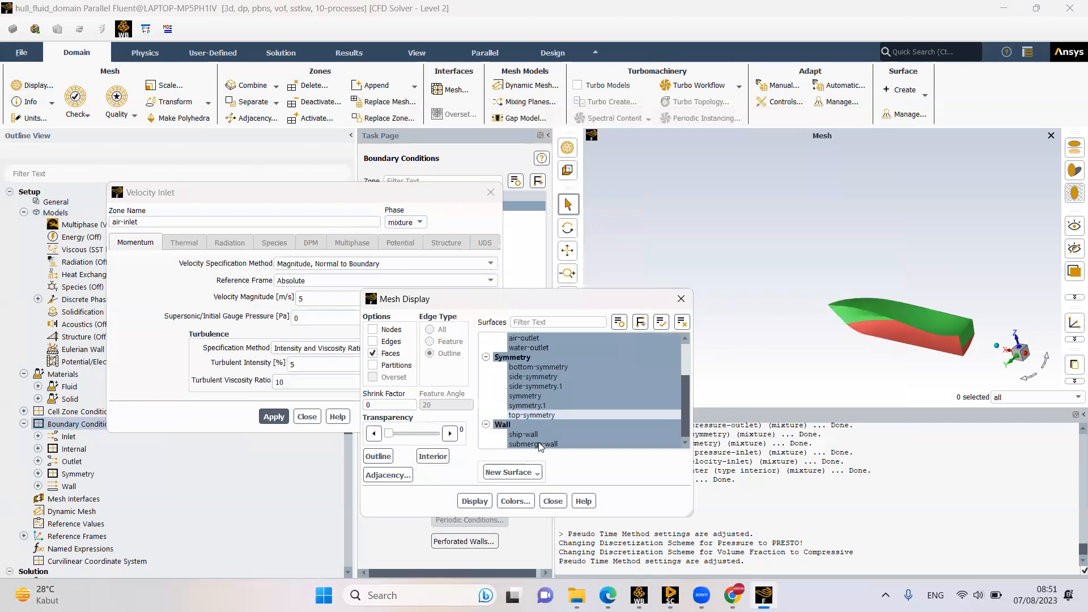
left_click(474, 501)
left_click(553, 501)
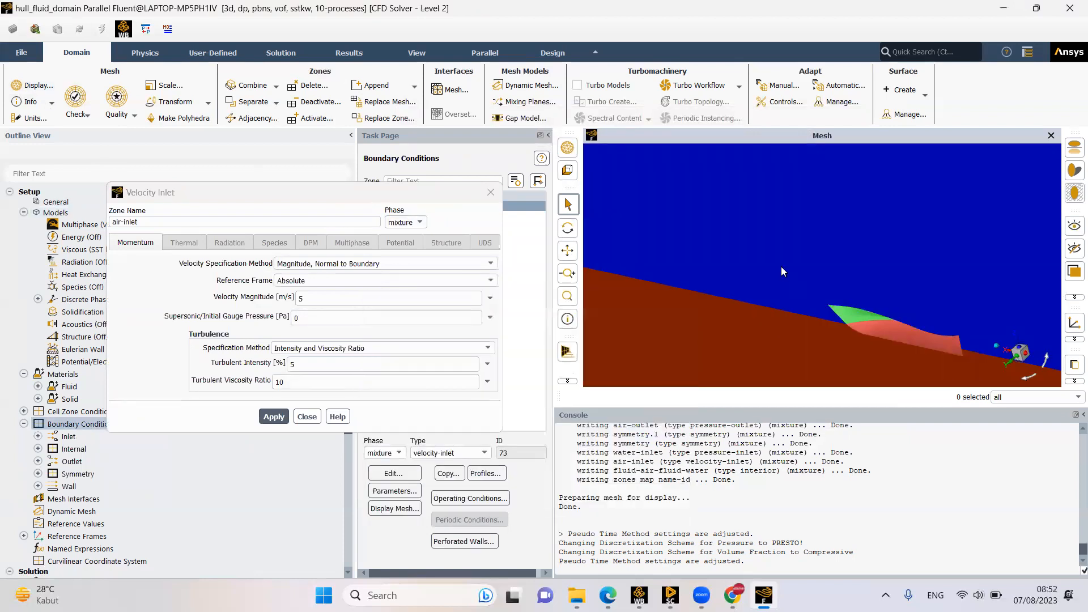
scroll(781, 266, "up", 5)
scroll(716, 238, "down", 5)
left_click_drag(741, 238, 798, 259)
scroll(722, 251, "up", 5)
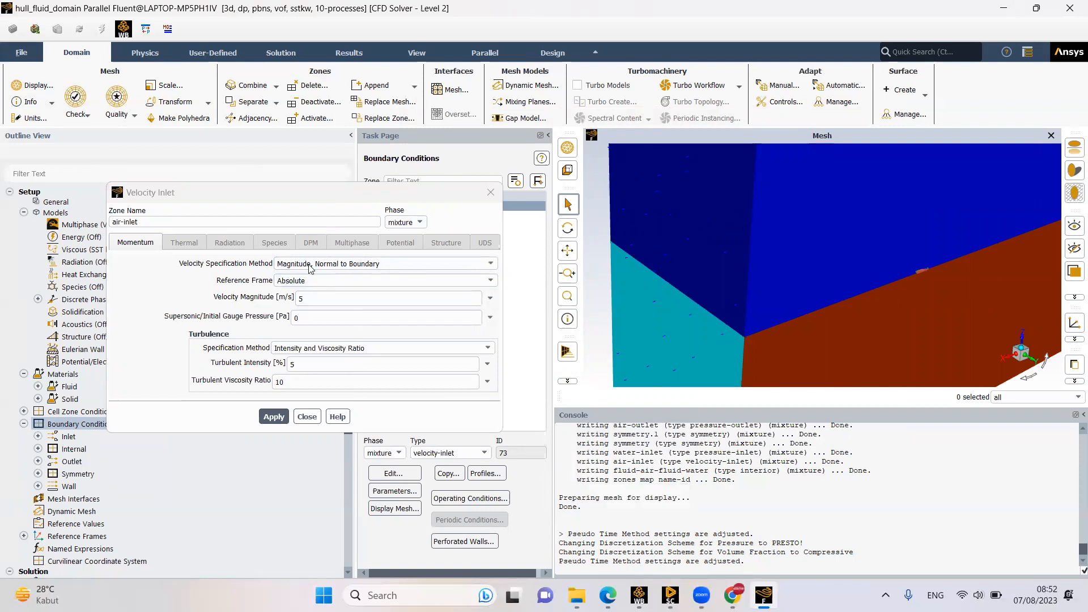
Check the water phase's volume fraction on air-inlet and close its boundary settings
left_click(417, 223)
left_click(401, 253)
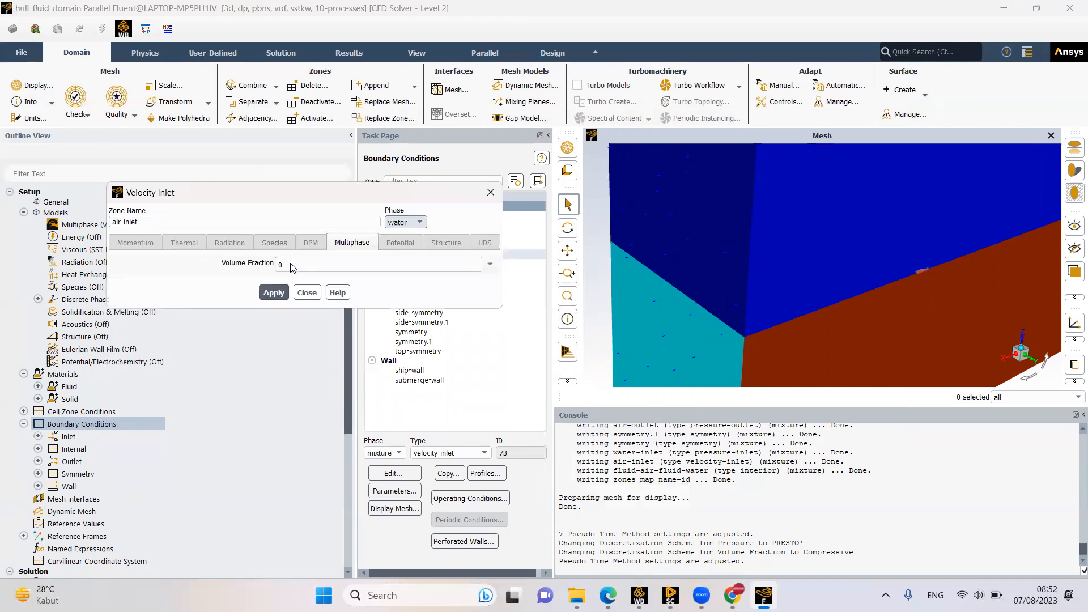
double_click(286, 263)
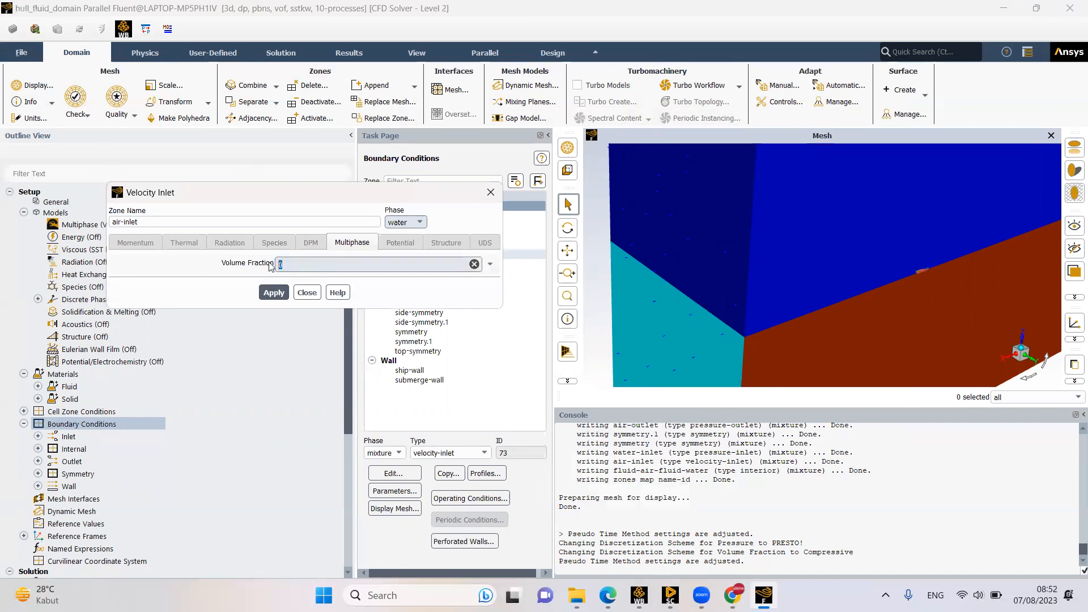
double_click(288, 263)
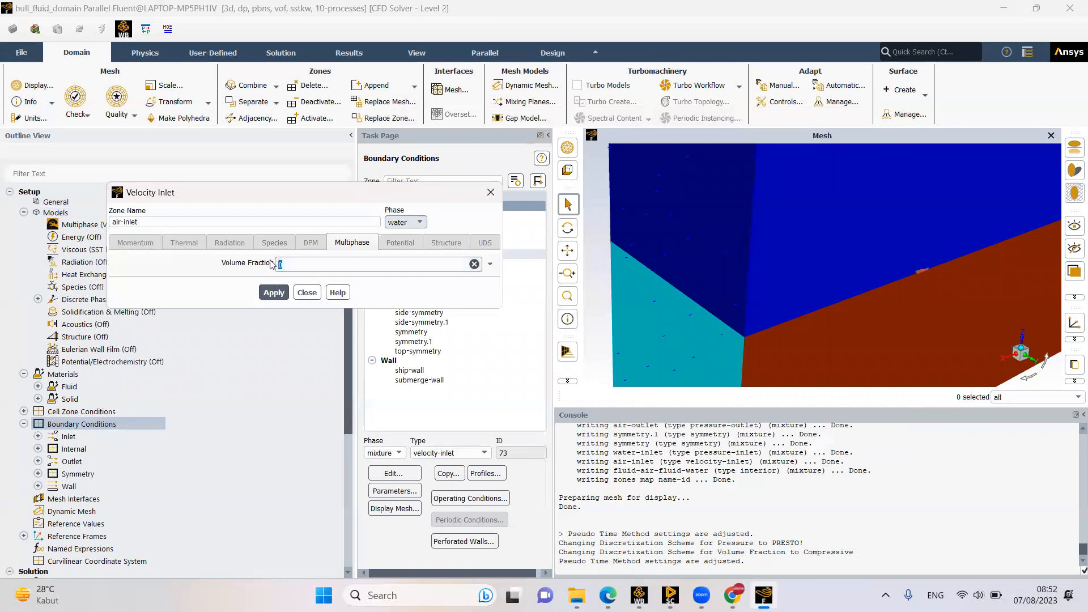
left_click(364, 243)
left_click(307, 265)
left_click(306, 292)
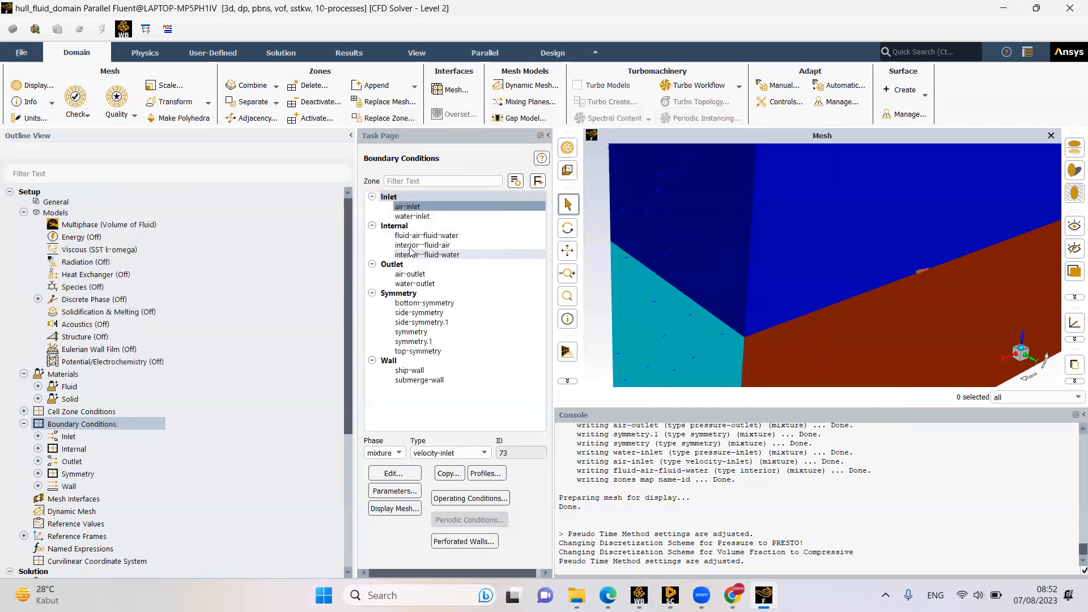
Enable Open Channel in the multiphase settings of the water-inlet pressure inlet
left_click(412, 216)
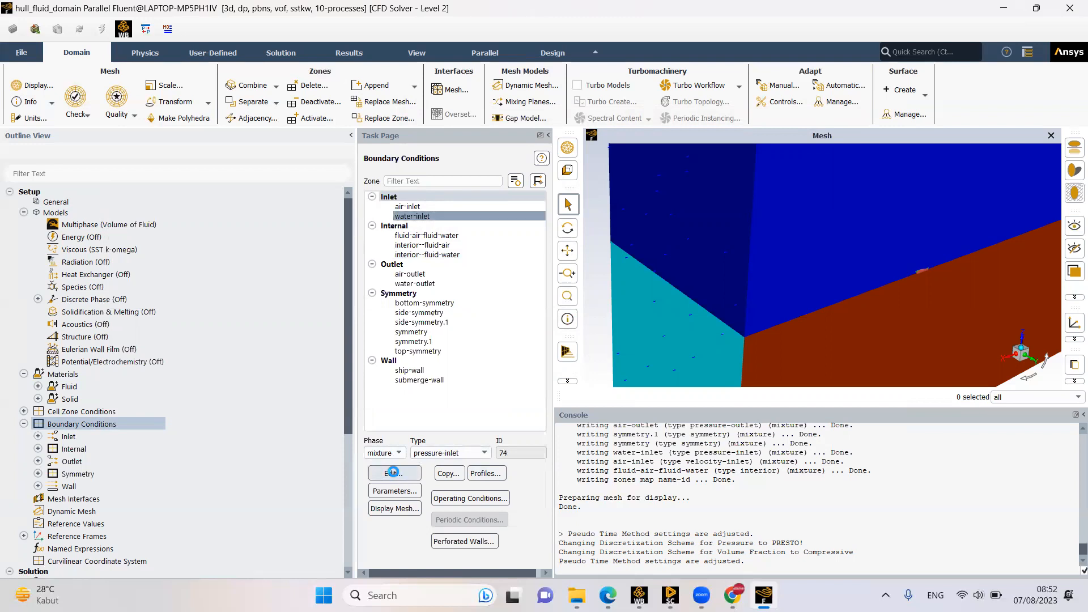
left_click(393, 475)
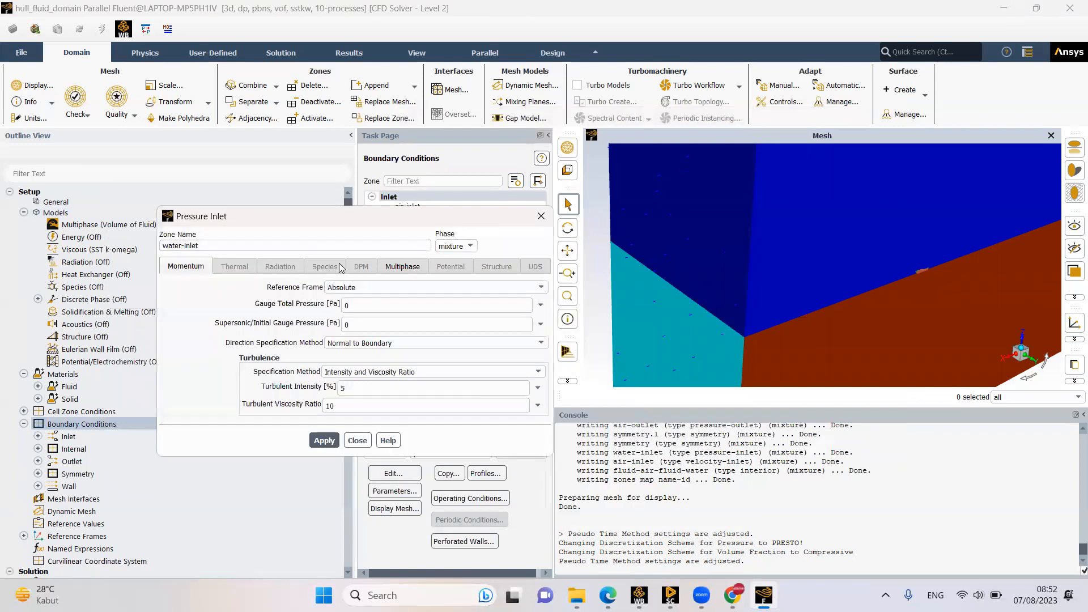
left_click(400, 267)
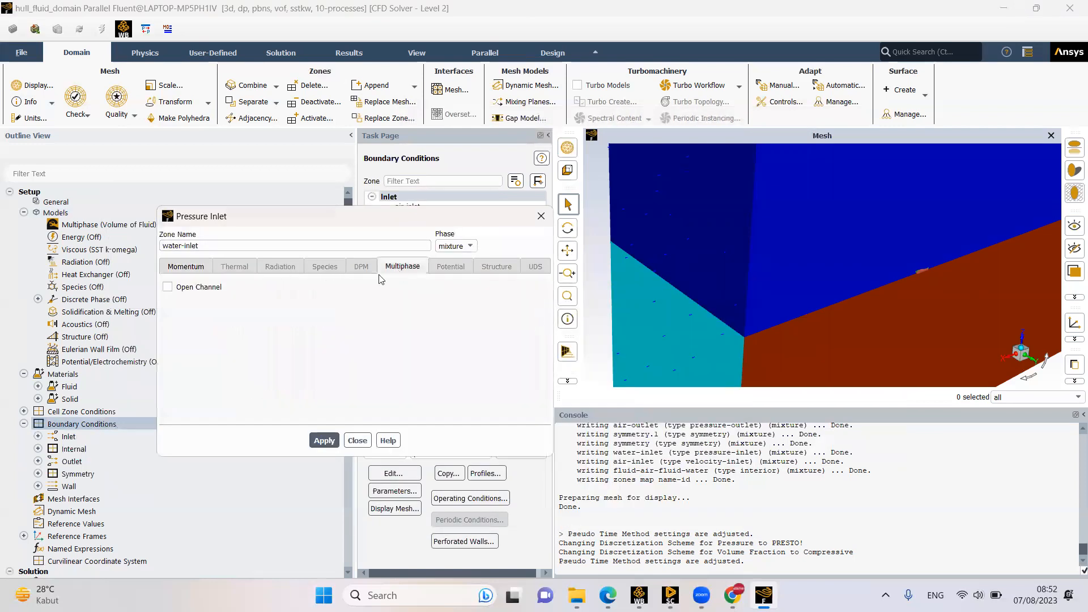
left_click(195, 289)
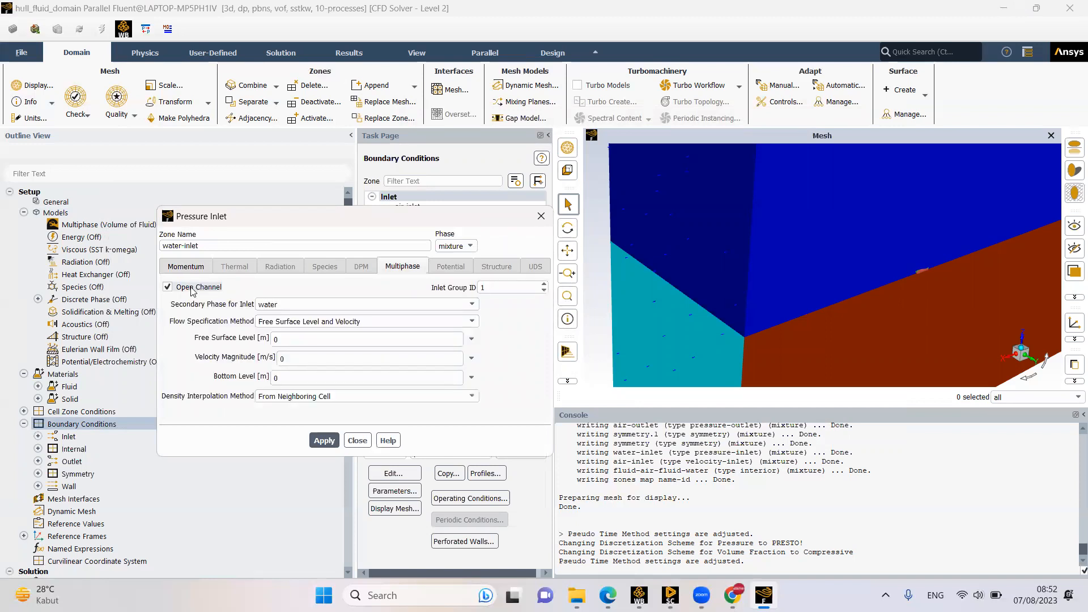
Switch to SpaceClaim and inspect the free surface's height at the hull relative to the coordinate origin
double_click(289, 338)
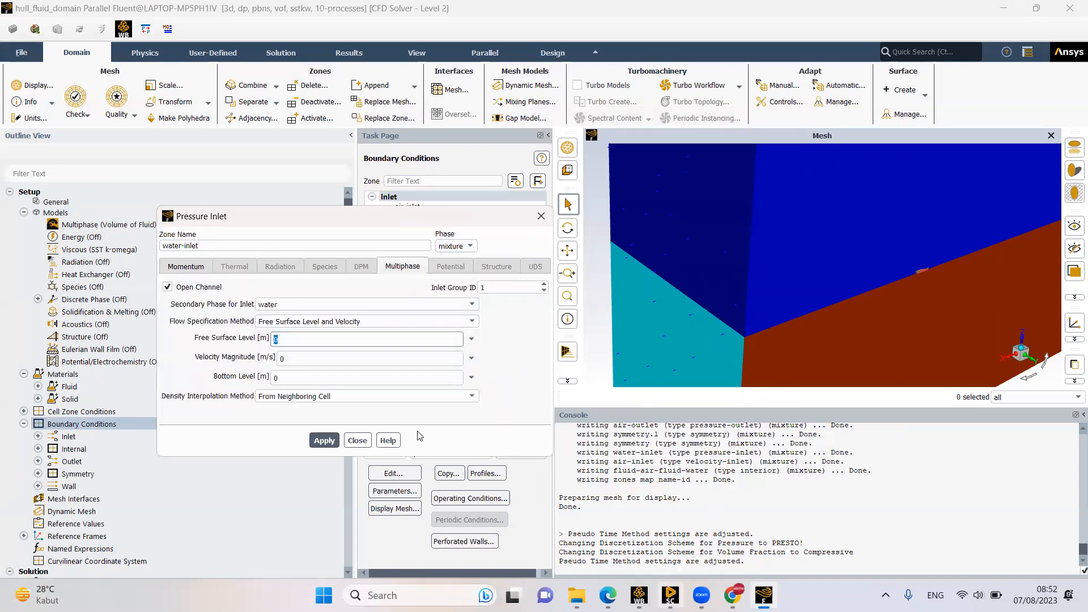
left_click(671, 595)
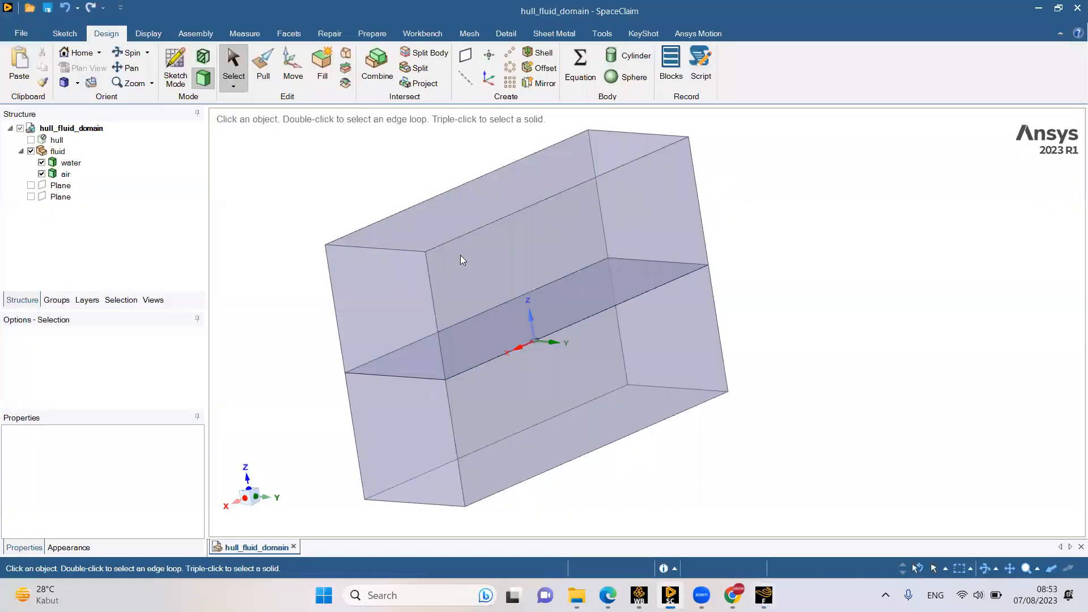
scroll(528, 340, "up", 3)
scroll(543, 347, "down", 6)
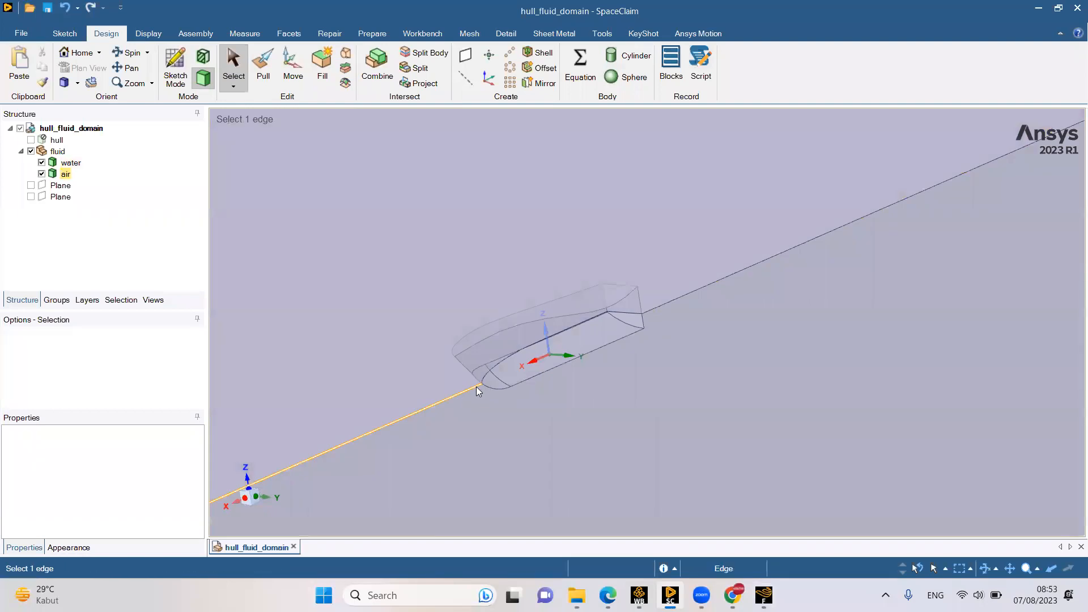
left_click(476, 386)
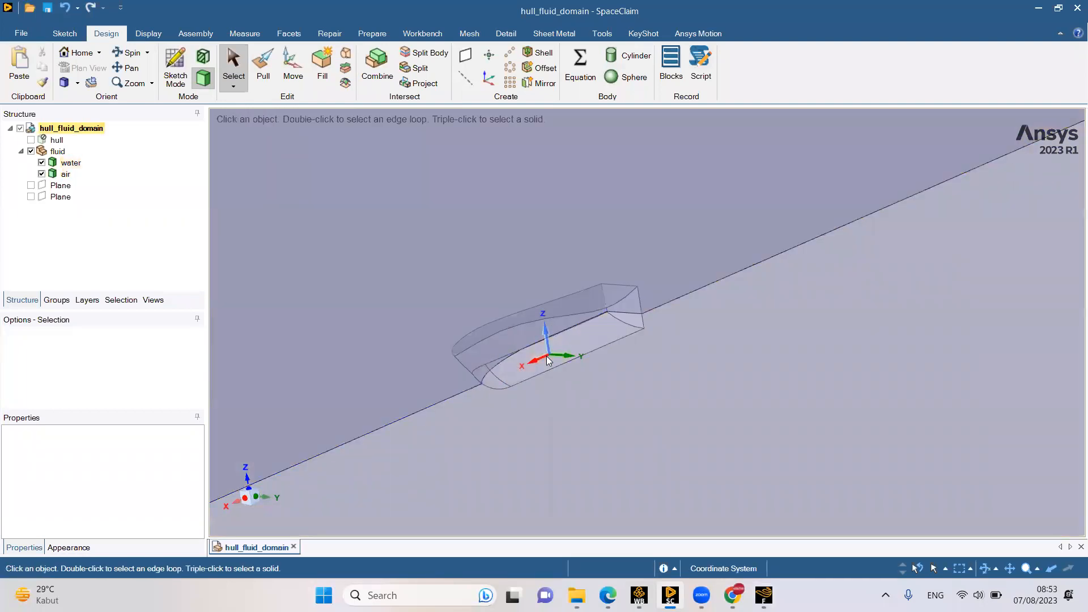
scroll(657, 323, "down", 2)
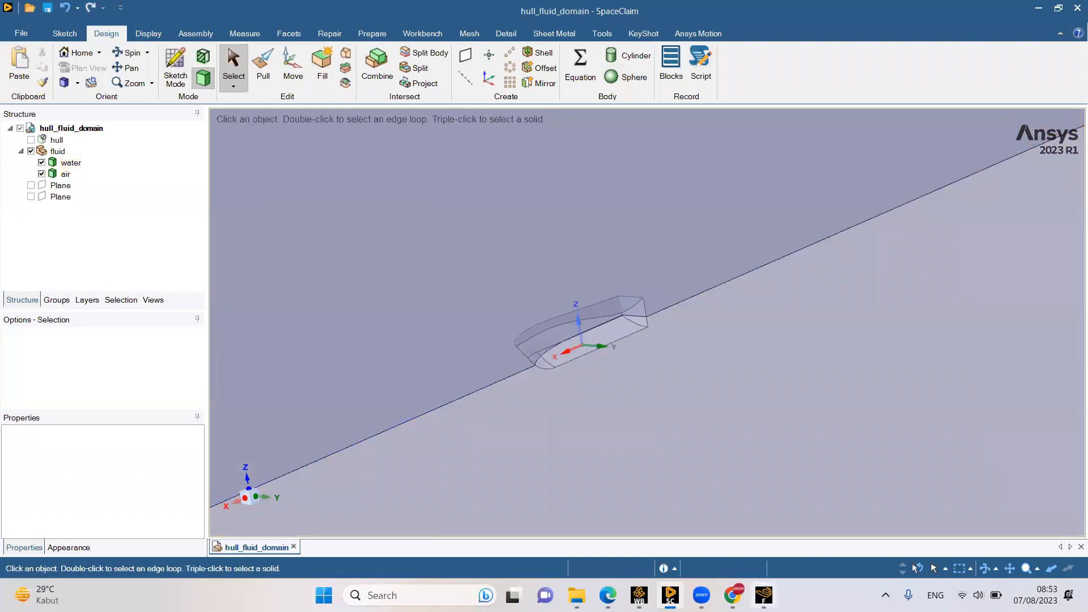
Switch back to Fluent and set the water-inlet velocity magnitude to 5 m/s
left_click(763, 595)
left_click(282, 356)
double_click(282, 358)
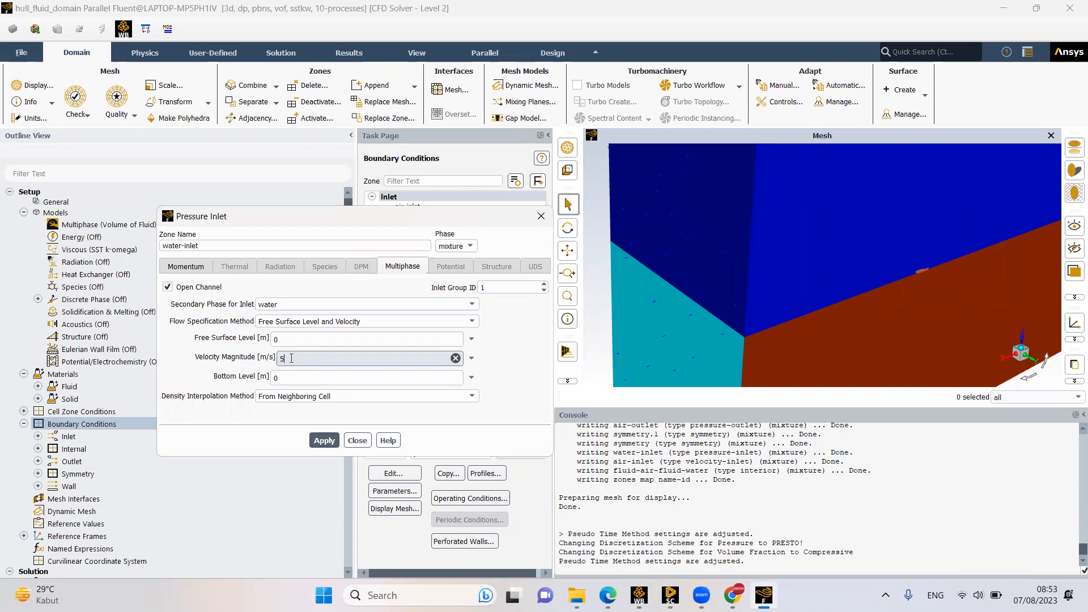
type("5")
Switch to SpaceClaim and read the coordinates of a bottom corner vertex of the water domain for the bottom level
left_click(275, 377)
double_click(284, 378)
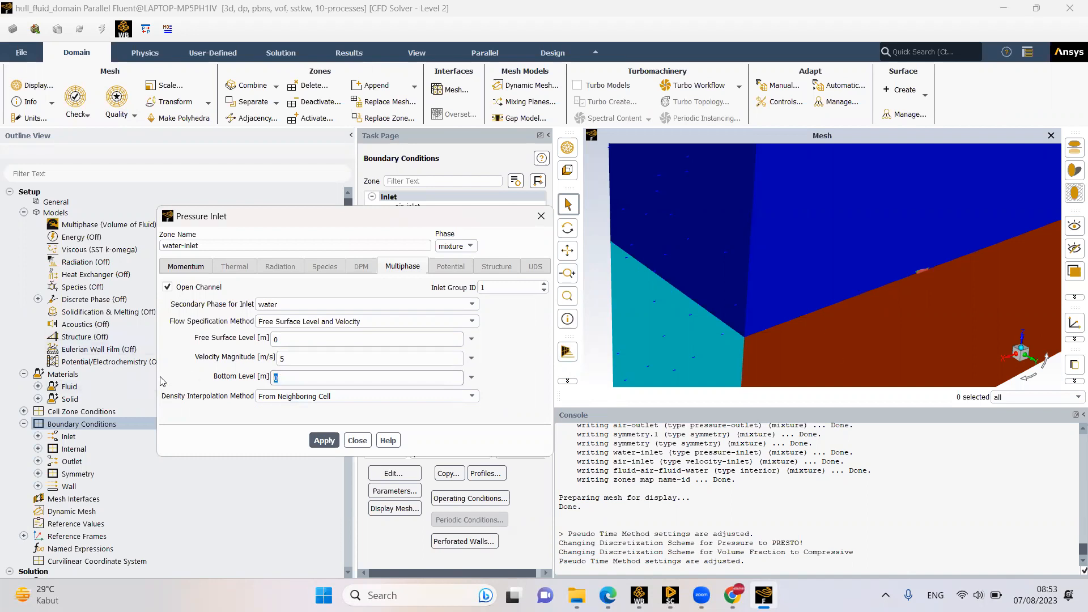
left_click(669, 595)
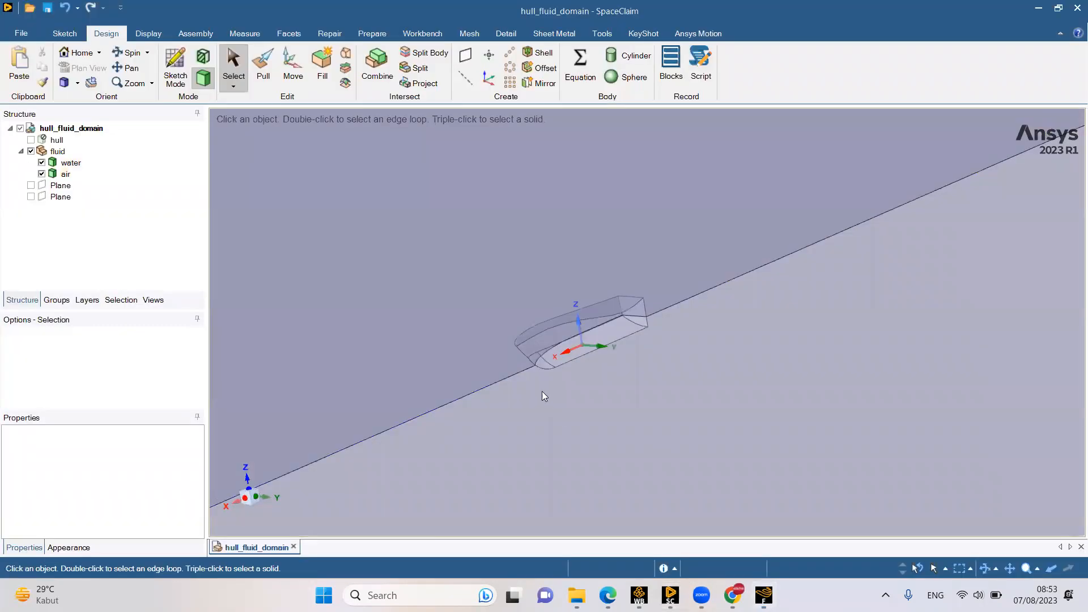
scroll(556, 403, "down", 10)
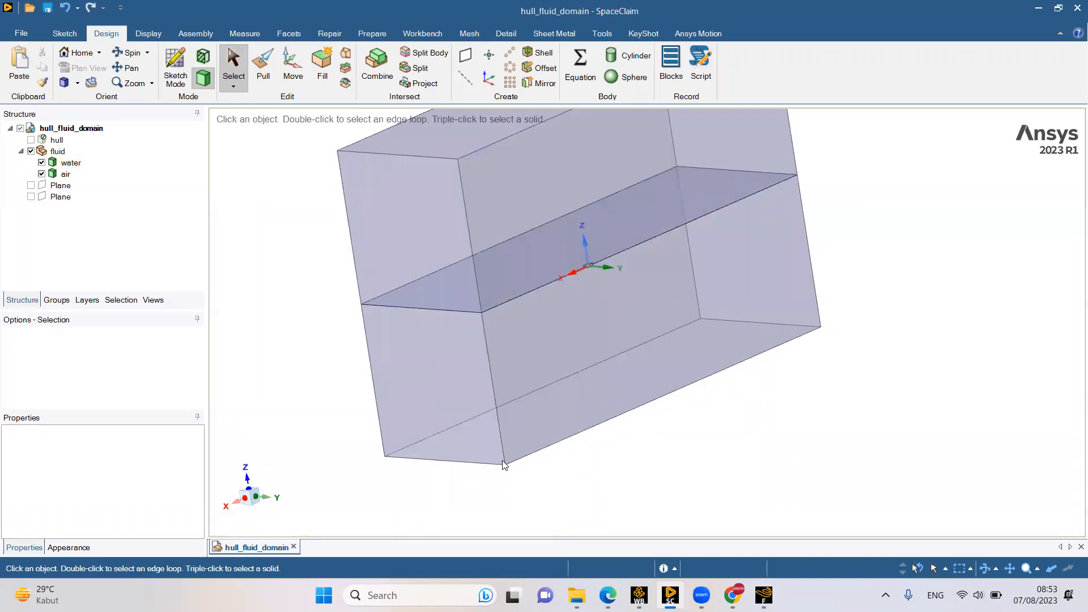
left_click(506, 466)
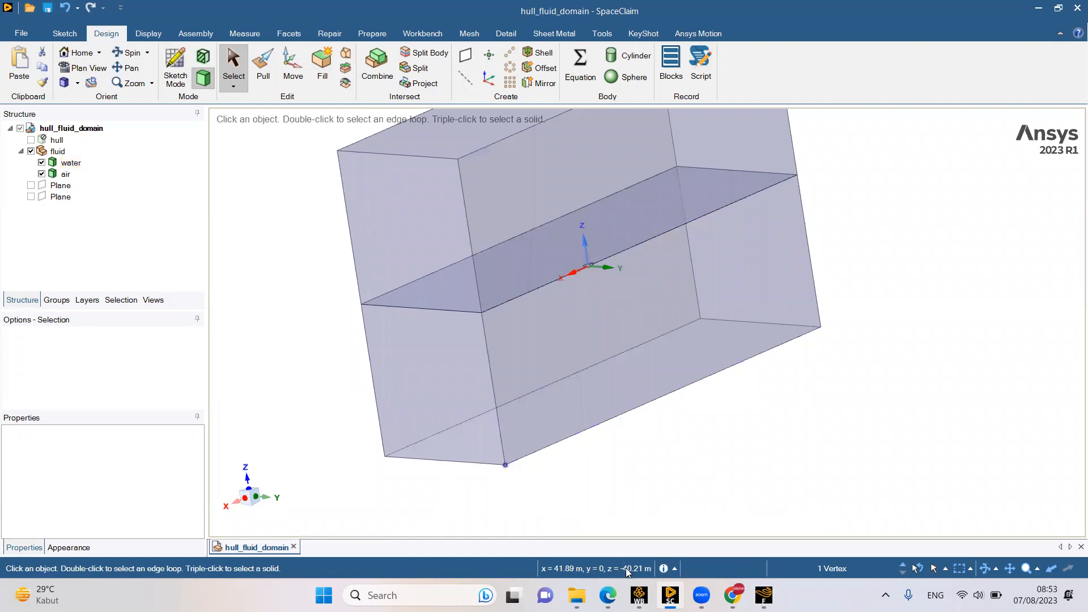
Switch back to Fluent, set the water-inlet bottom level to -40.21 m, and apply the boundary settings
left_click(763, 594)
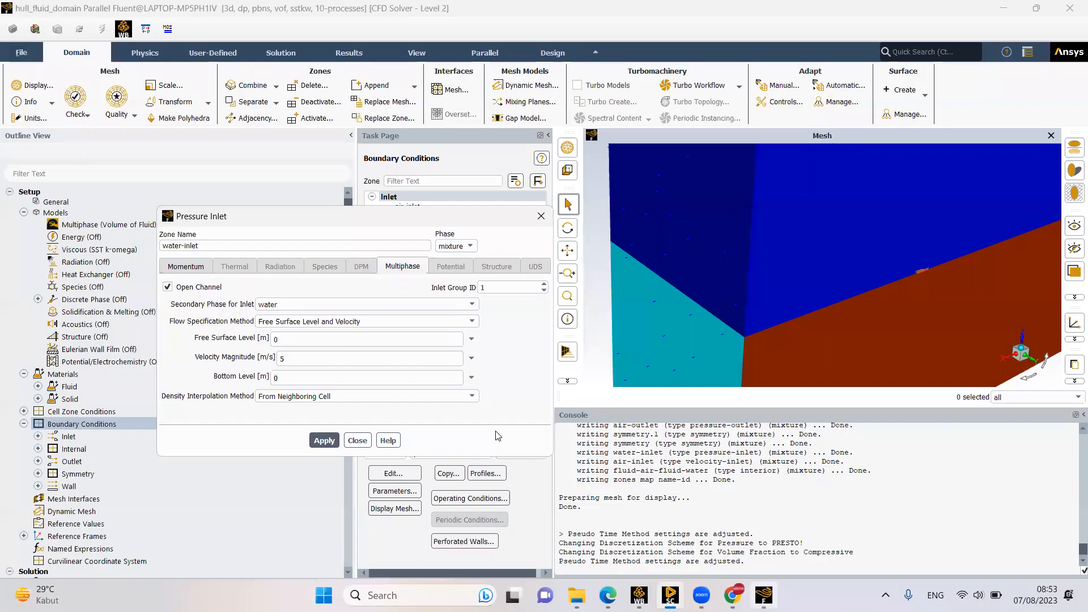
double_click(320, 380)
type("-40.21")
left_click(325, 440)
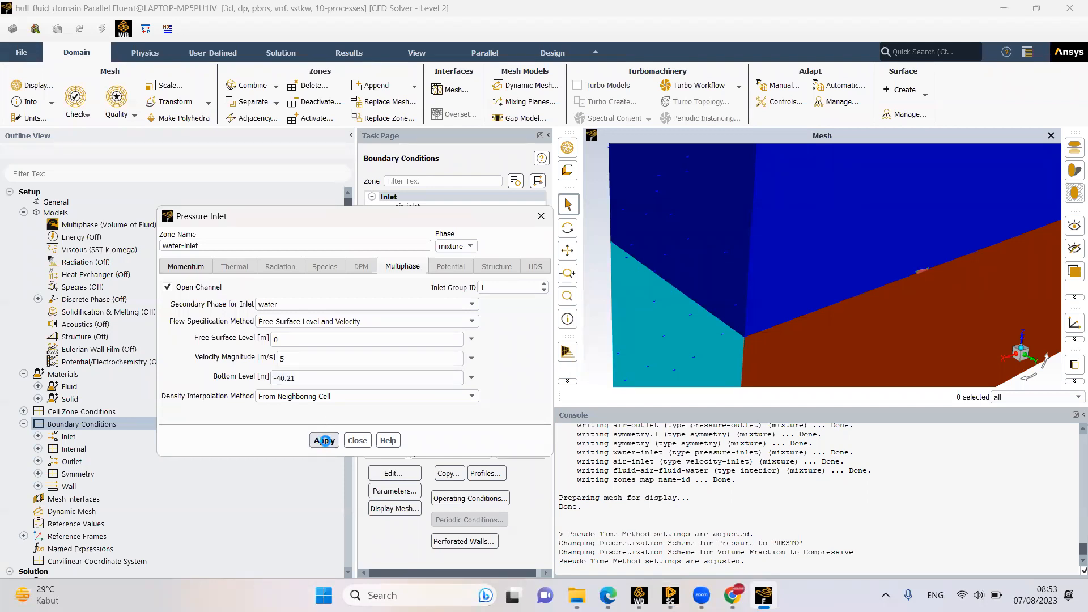
left_click(357, 440)
Enable Open Channel on the air-outlet pressure outlet with a bottom level of -40.21 m, and apply it
left_click(421, 273)
left_click(387, 474)
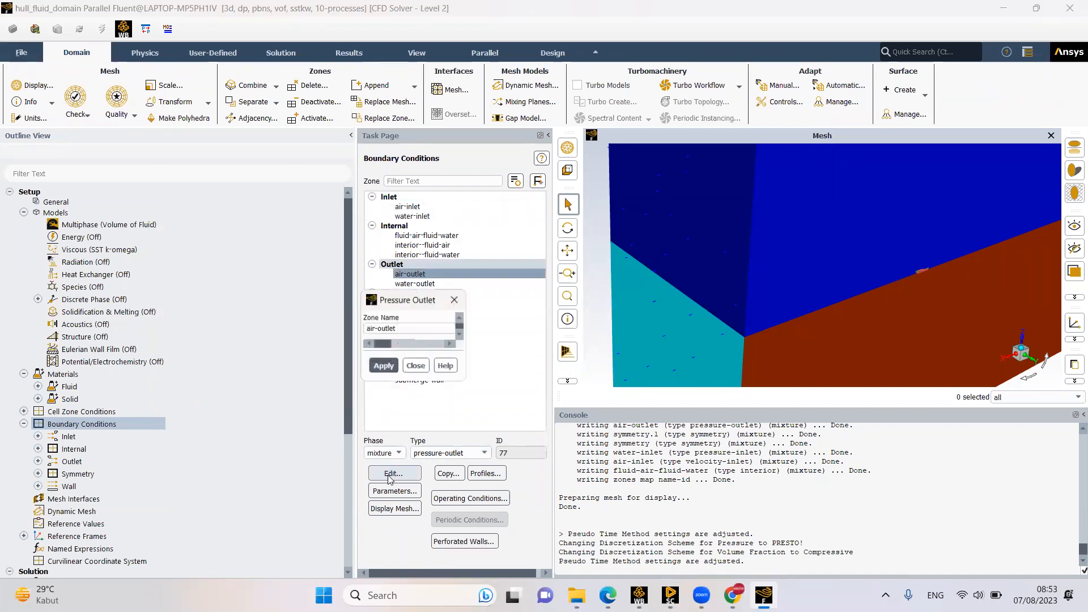
left_click(606, 349)
left_click_drag(546, 304, 404, 218)
left_click(228, 283)
double_click(411, 339)
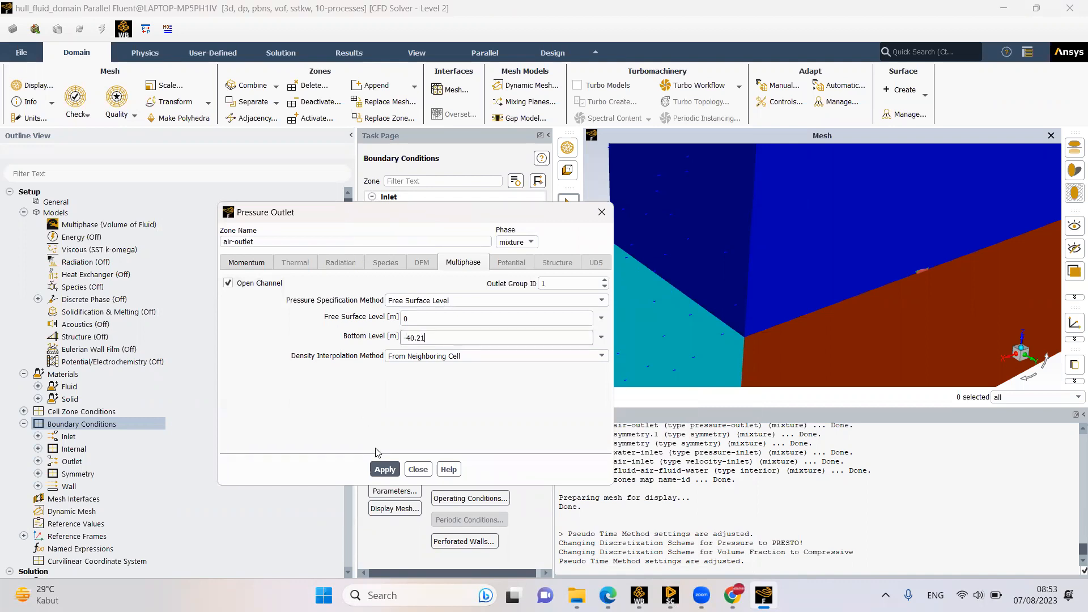
left_click(384, 469)
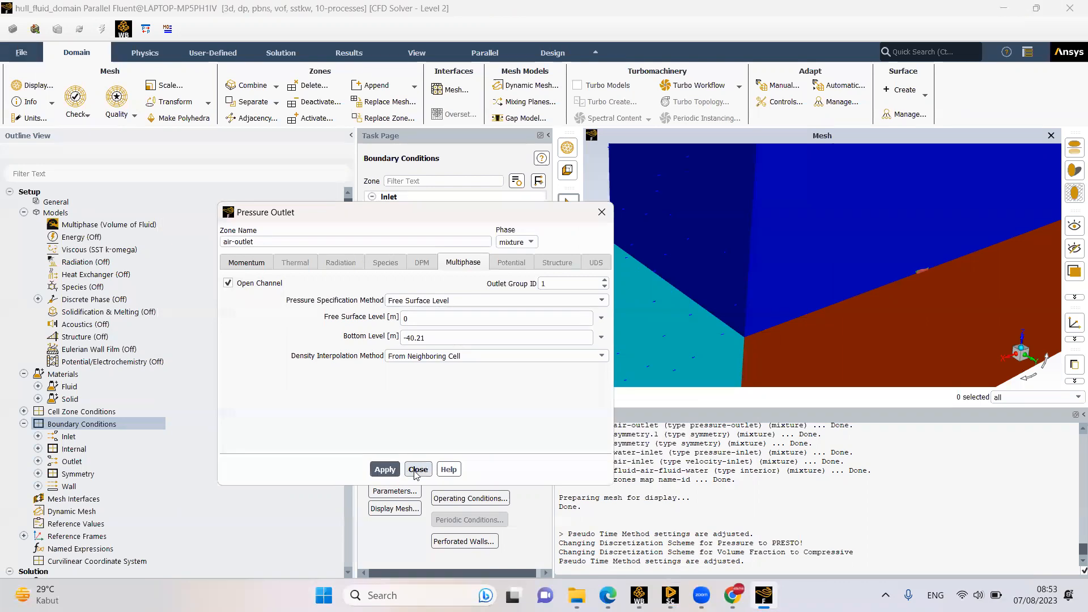
Enable Open Channel on the water-outlet pressure outlet with a bottom level of -40.21 m, and apply it
left_click(414, 283)
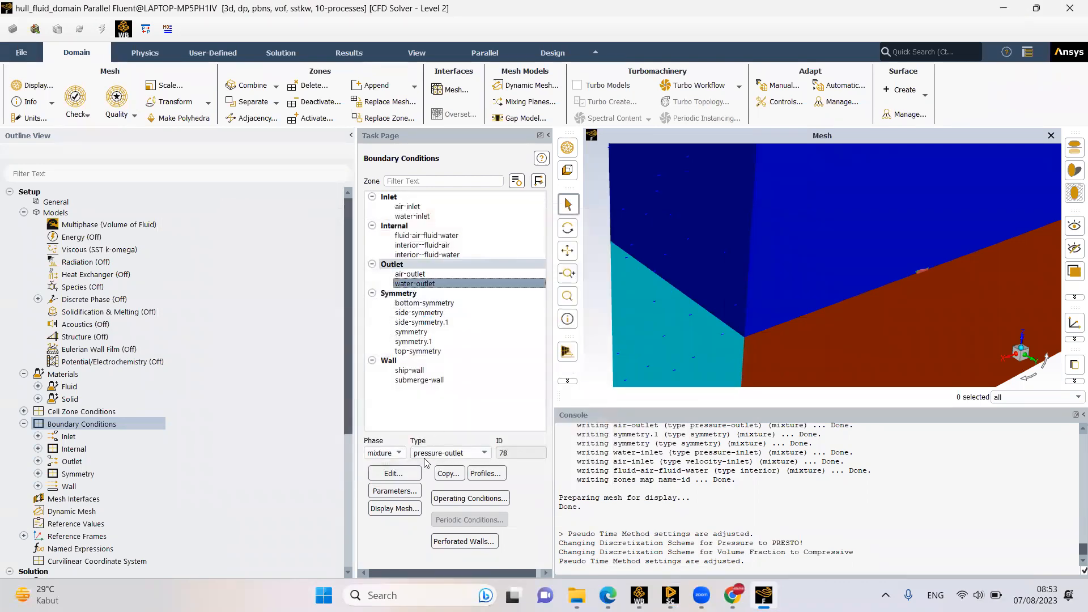
left_click(377, 475)
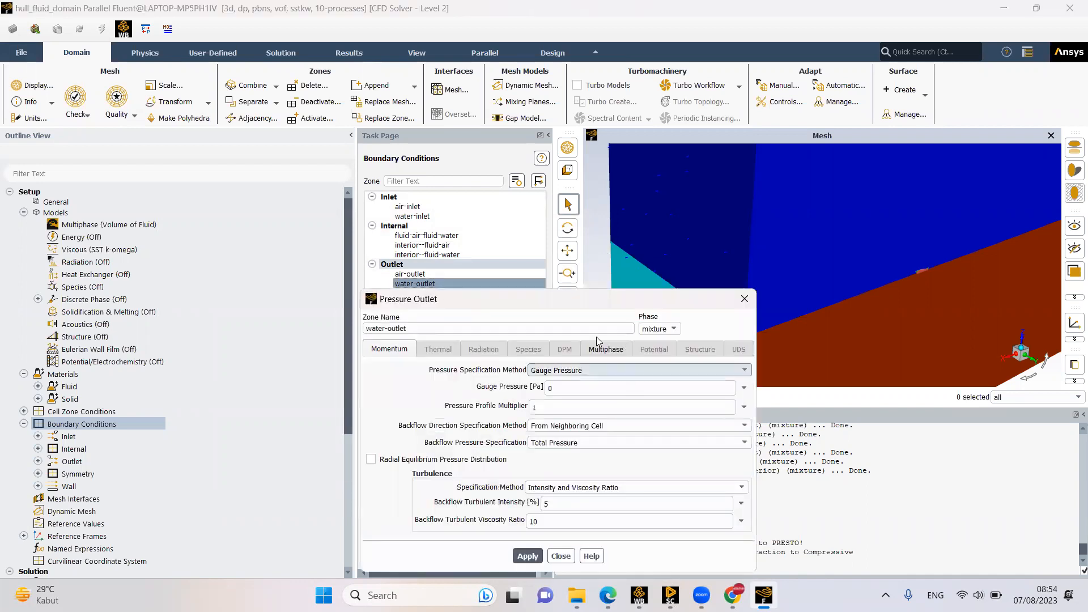
left_click(605, 348)
left_click(372, 370)
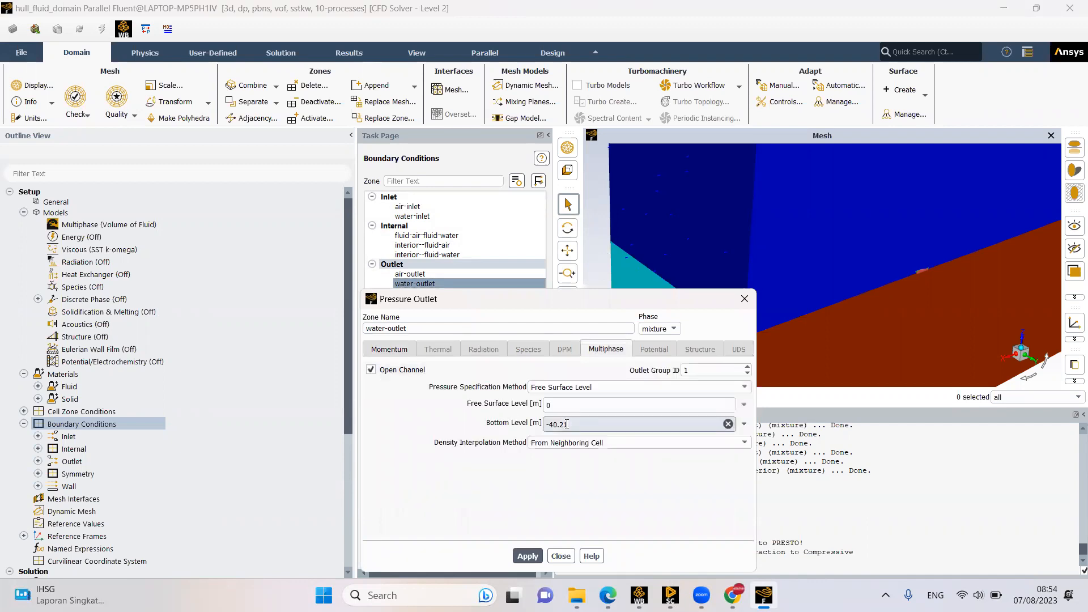
left_click(525, 552)
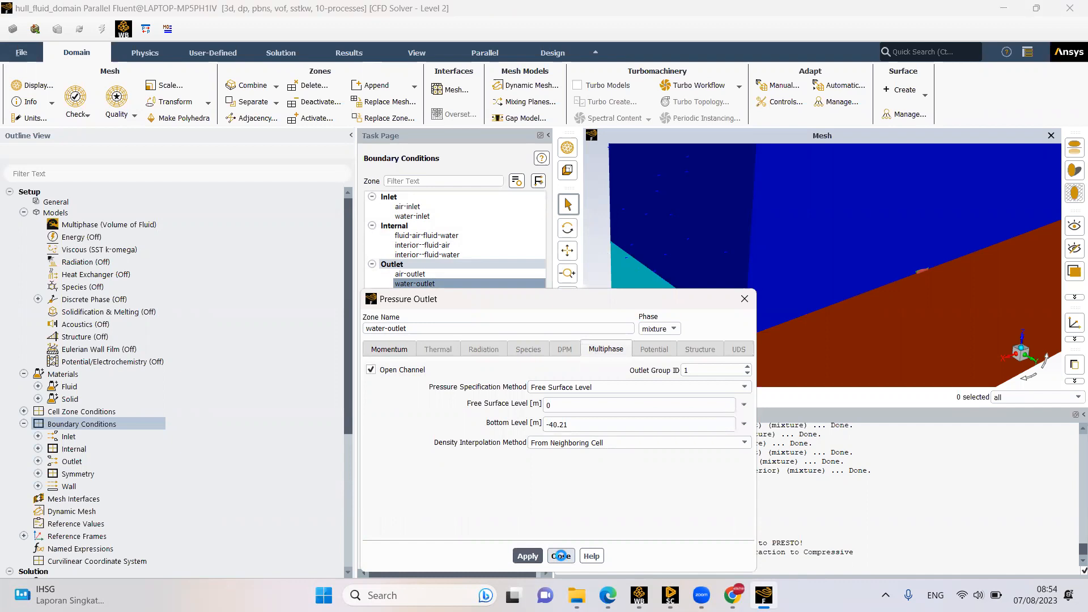
Create a force report definition named hydro-drag on the submerge-wall zone with the force vector X component set to -1
left_click(564, 557)
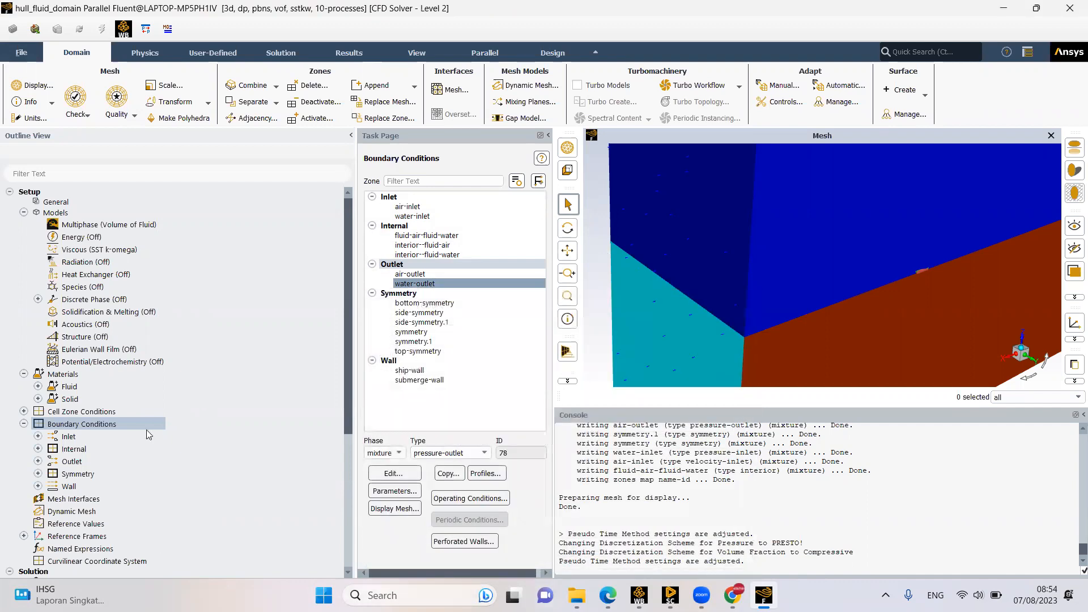
scroll(130, 448, "down", 5)
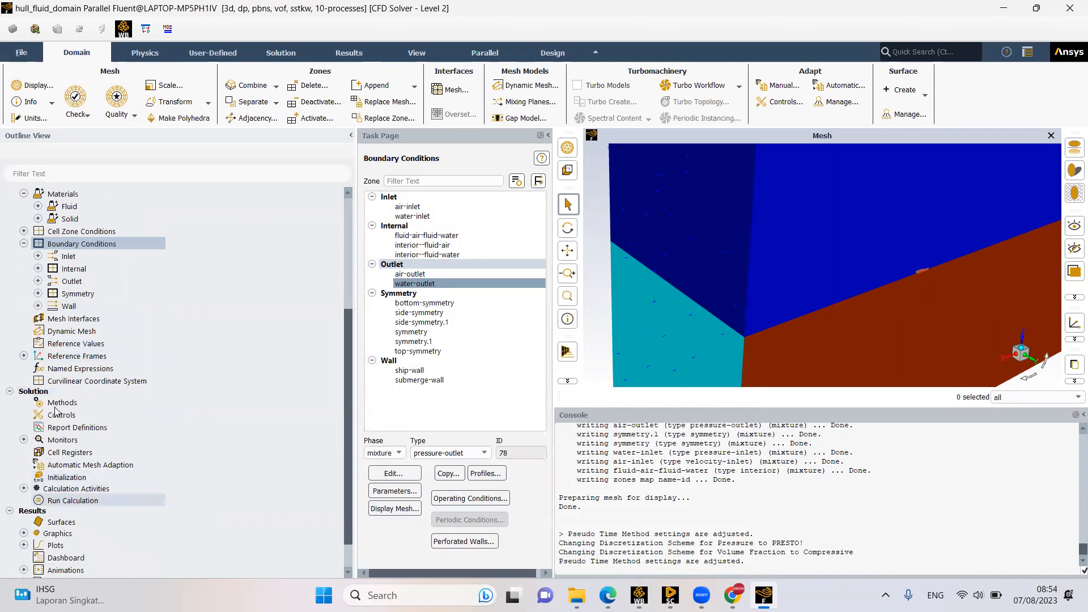
scroll(75, 439, "down", 1)
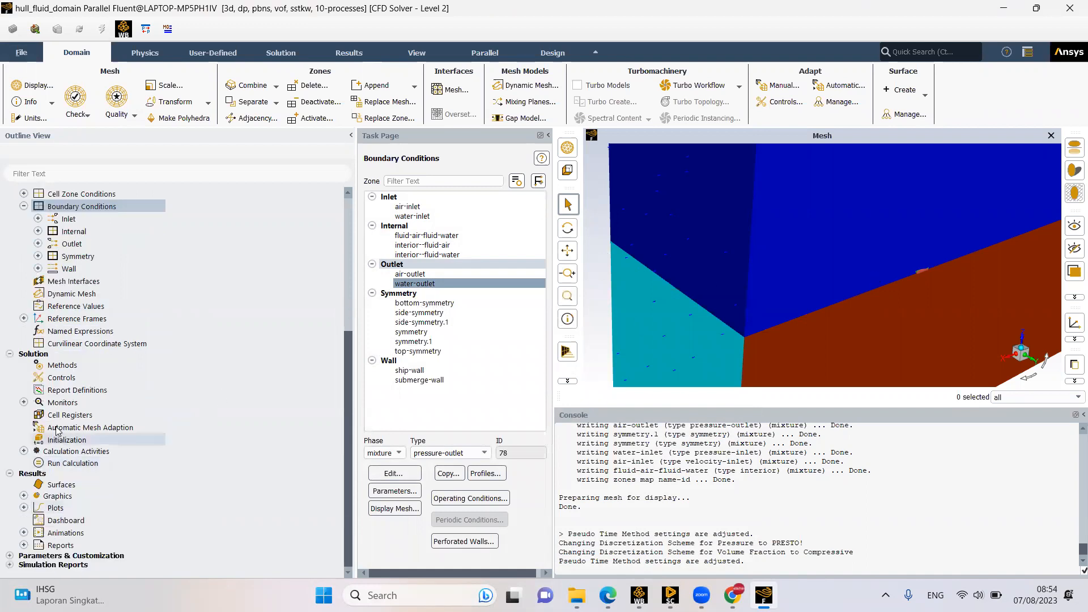
right_click(70, 391)
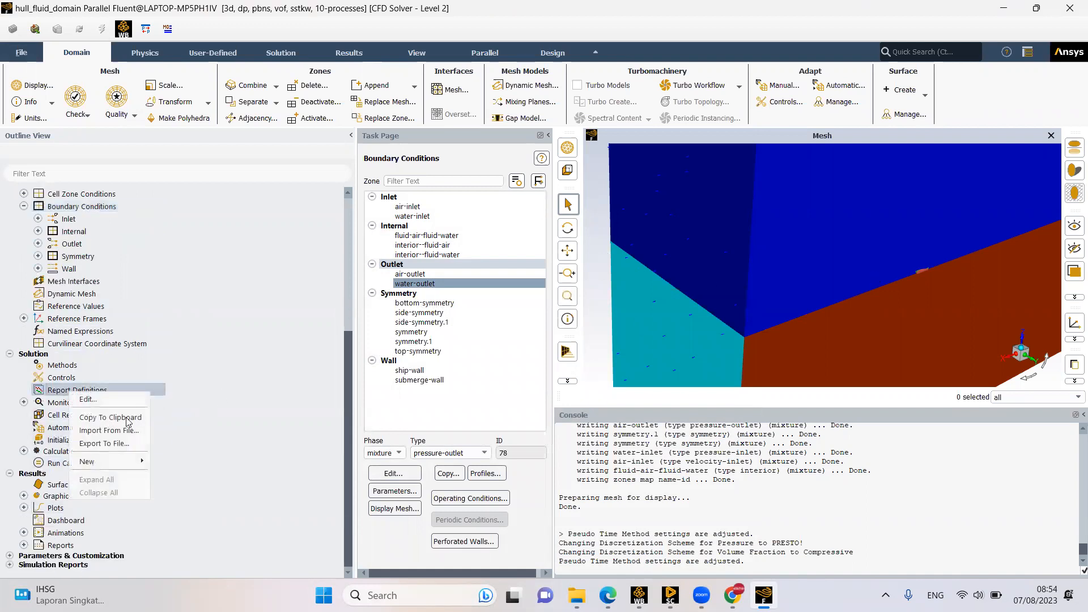
mouse_move(114, 463)
mouse_move(184, 488)
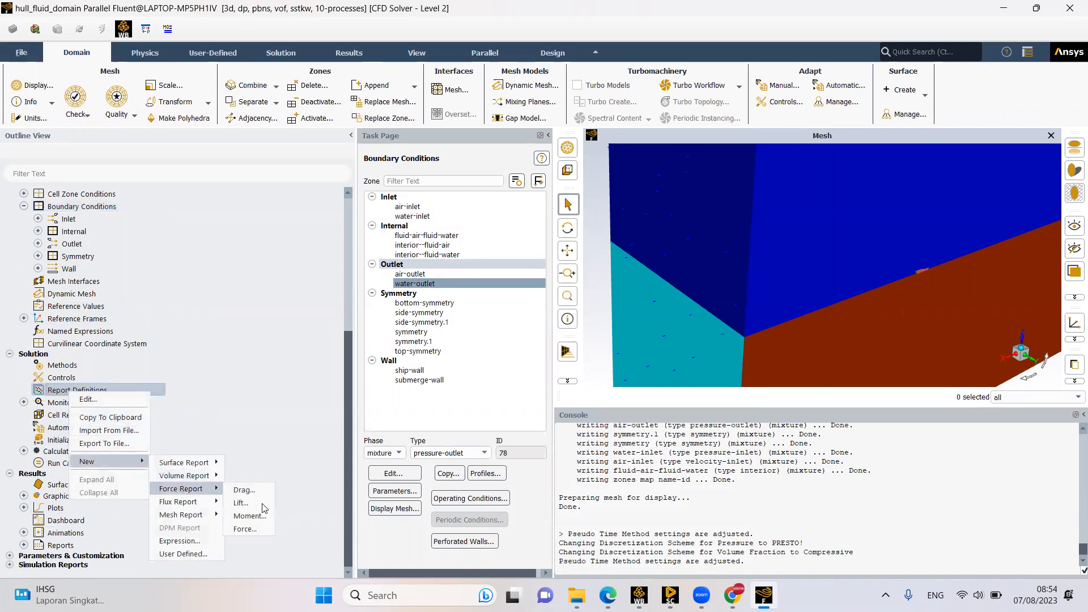
left_click(242, 528)
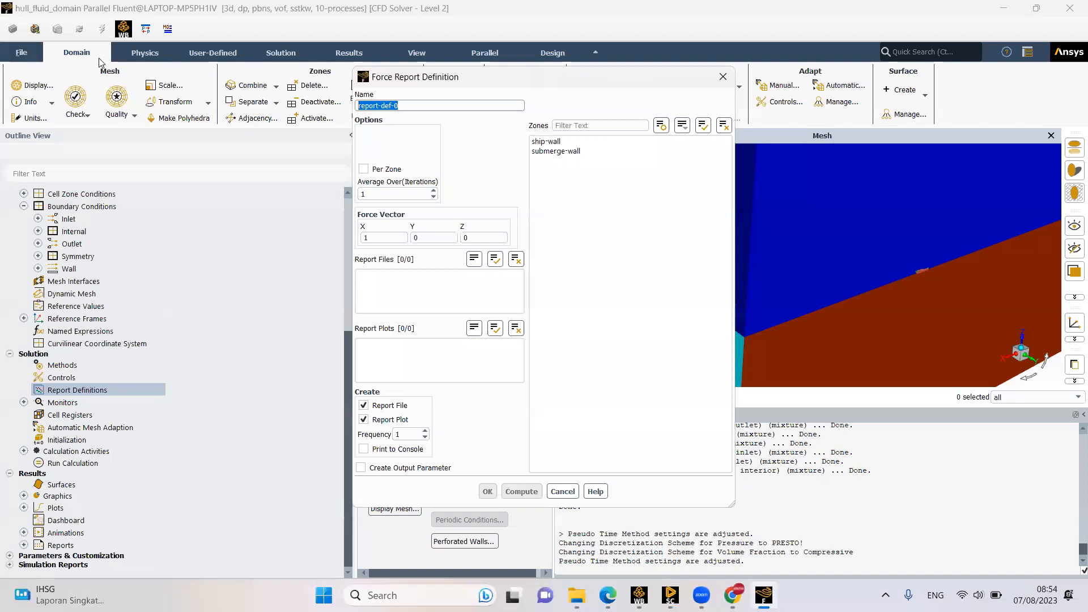
type("hydro-drag")
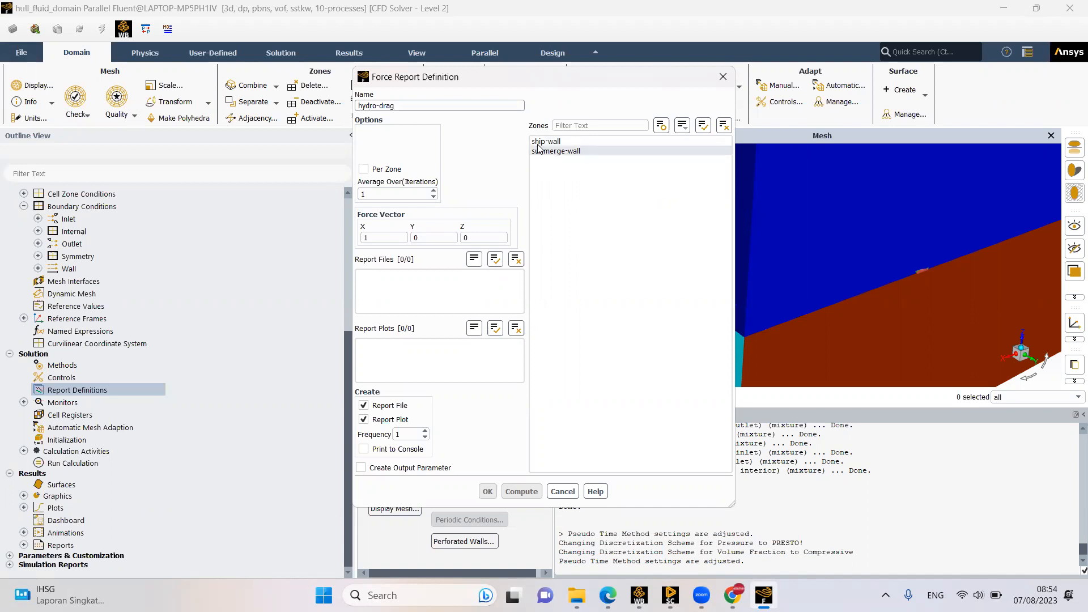
left_click(578, 151)
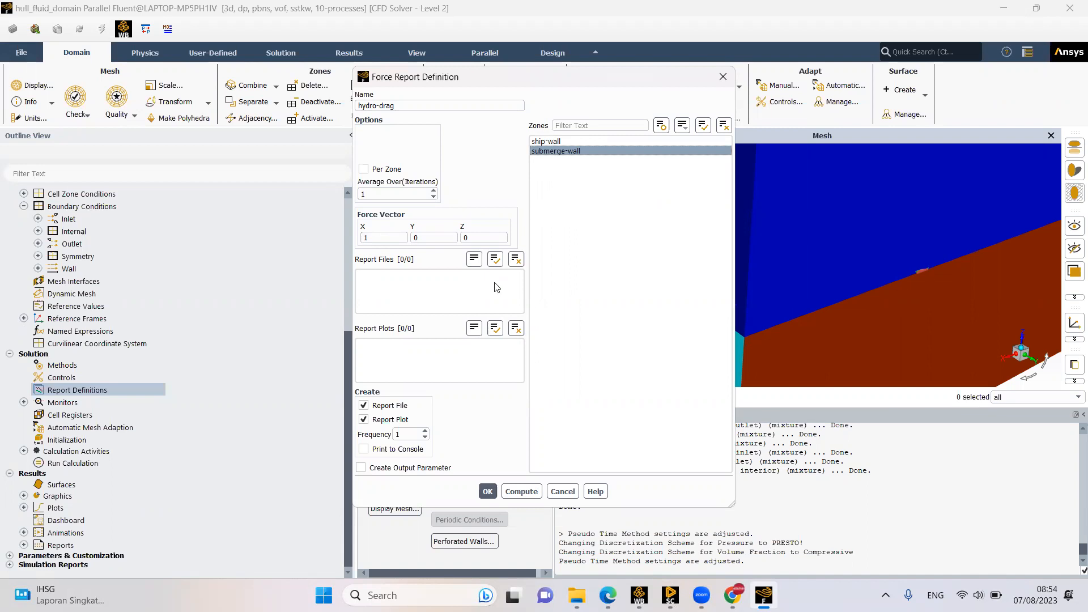
double_click(365, 238)
type("-1")
left_click(487, 491)
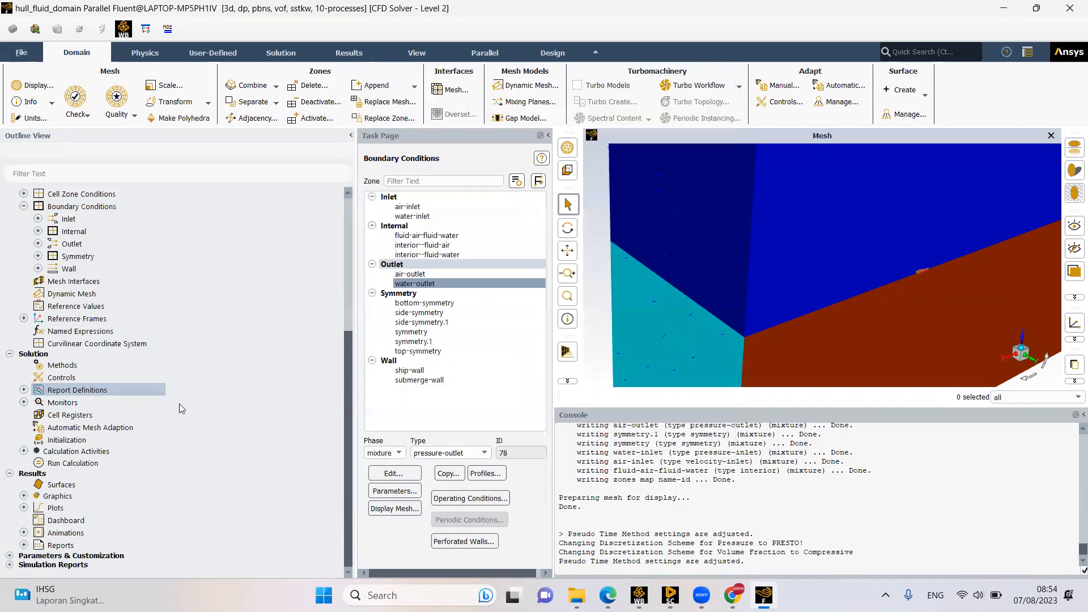
Create a second force report definition named aero-drag on the ship-wall zone with the force vector X component set to -1
right_click(135, 390)
mouse_move(167, 457)
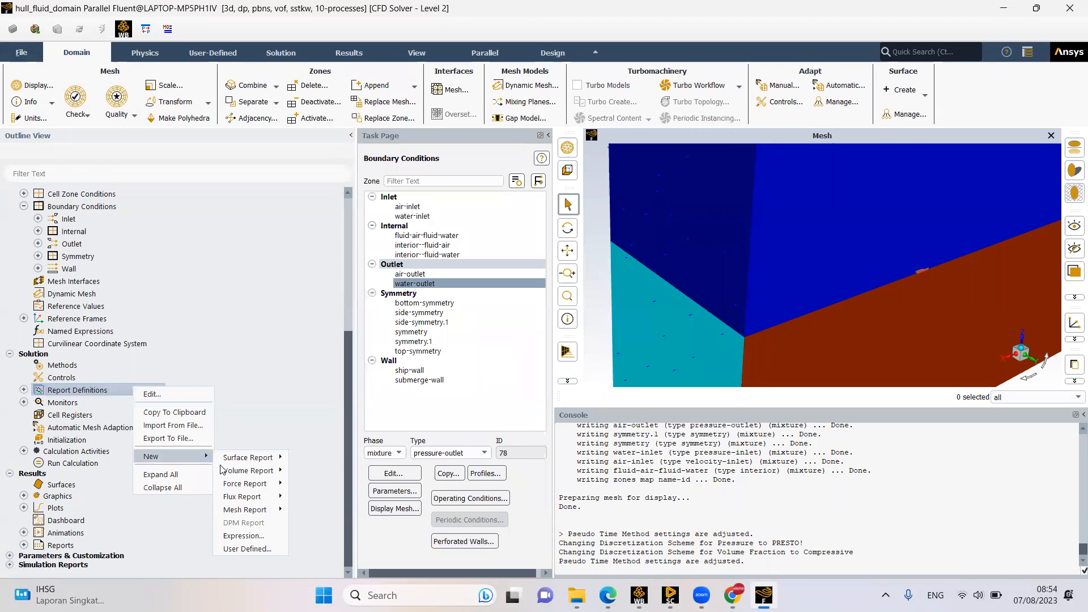
mouse_move(243, 483)
left_click(311, 524)
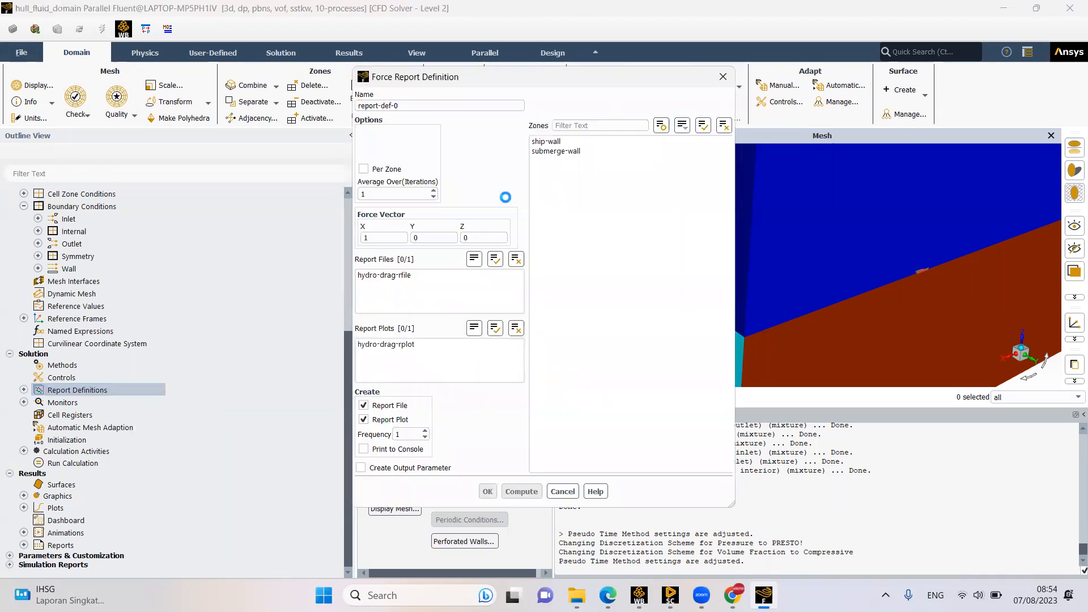
left_click(545, 141)
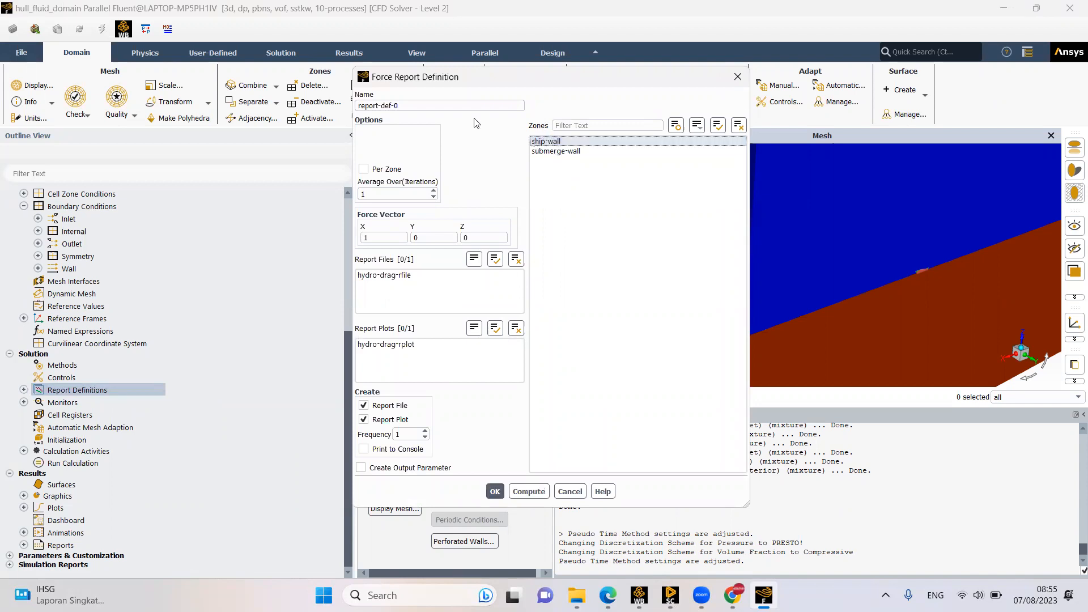
left_click_drag(400, 105, 273, 97)
type("aero-drag")
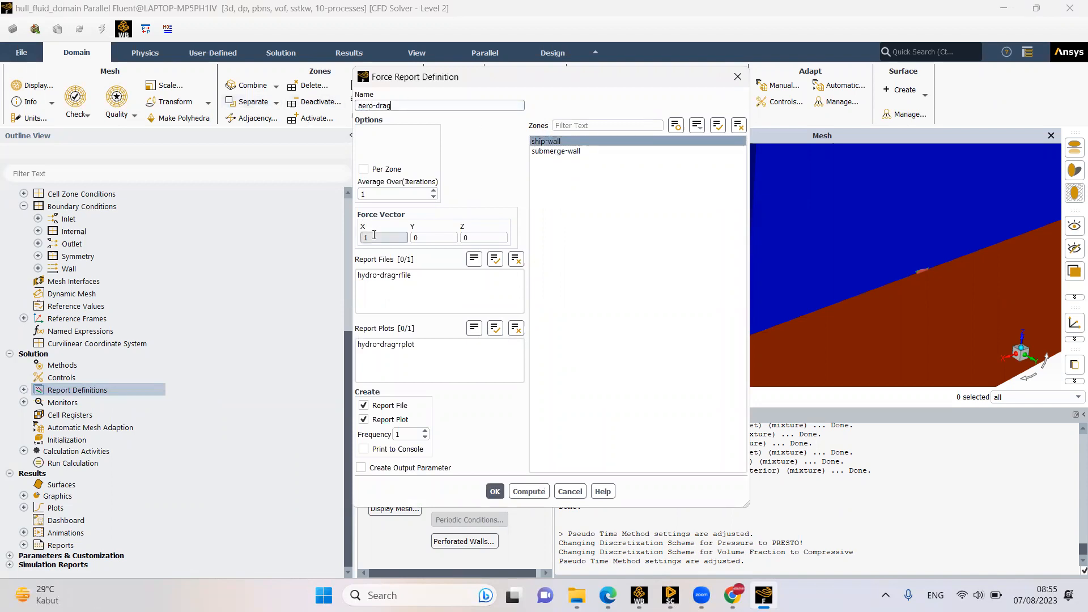
left_click_drag(370, 237, 353, 226)
type("-1")
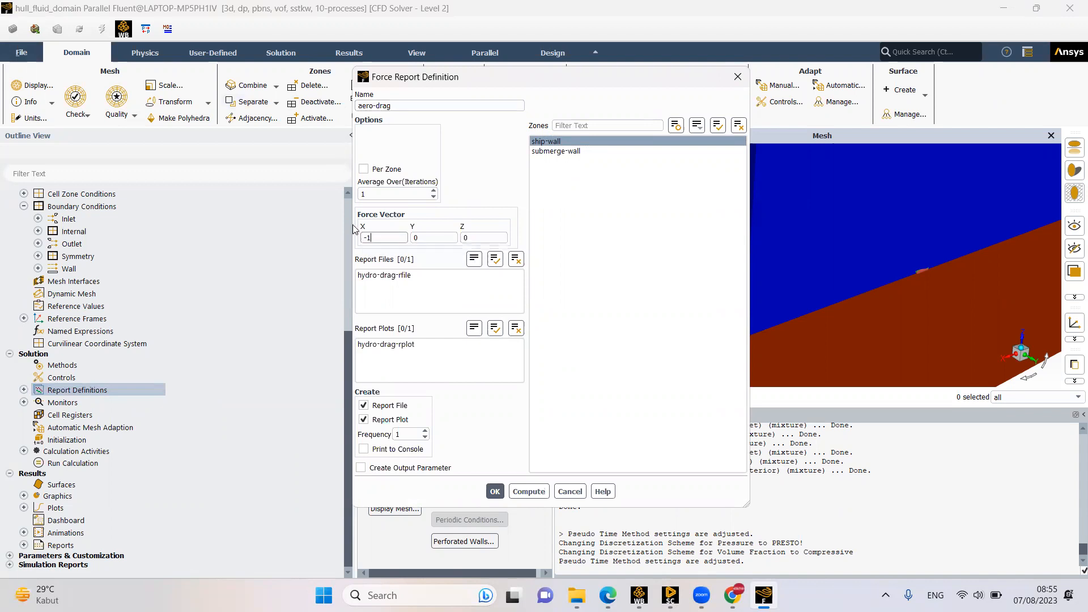
left_click(493, 491)
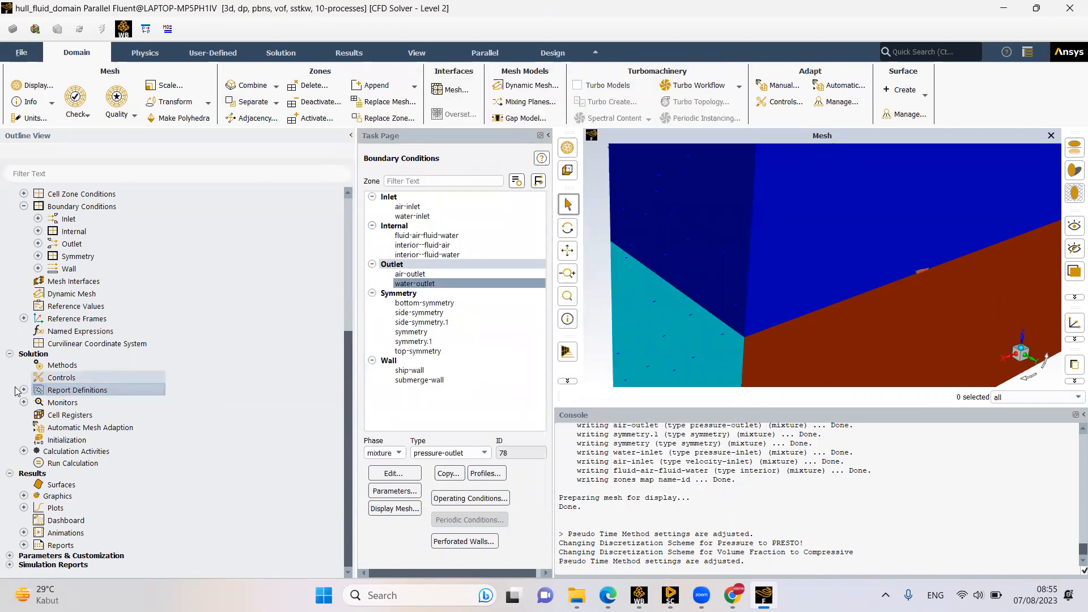
Review the zone and force vector settings of the hydro-drag report definition without changing them
left_click(23, 390)
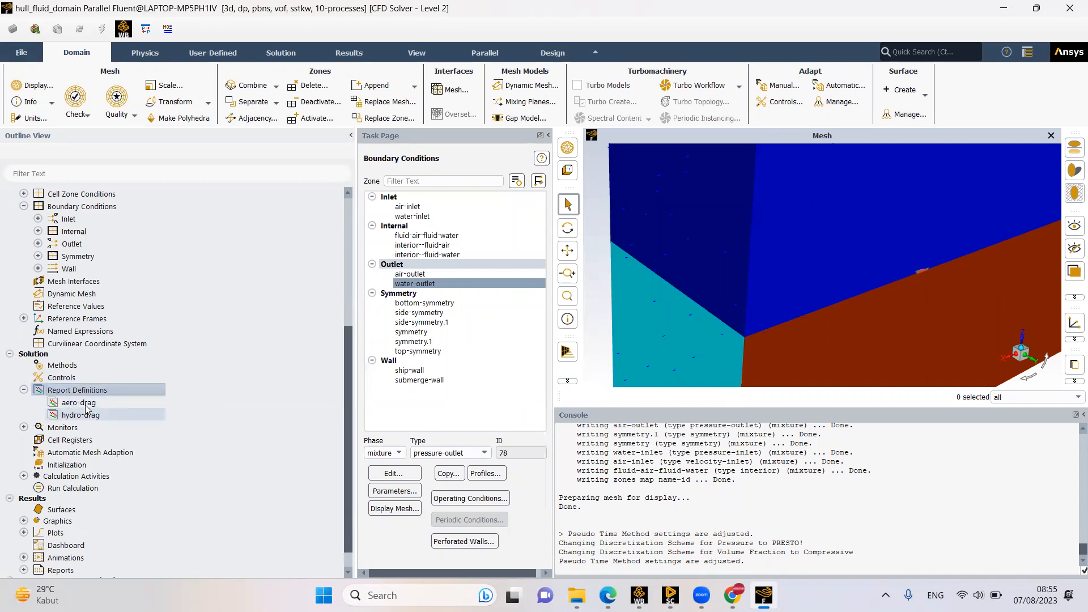
double_click(81, 415)
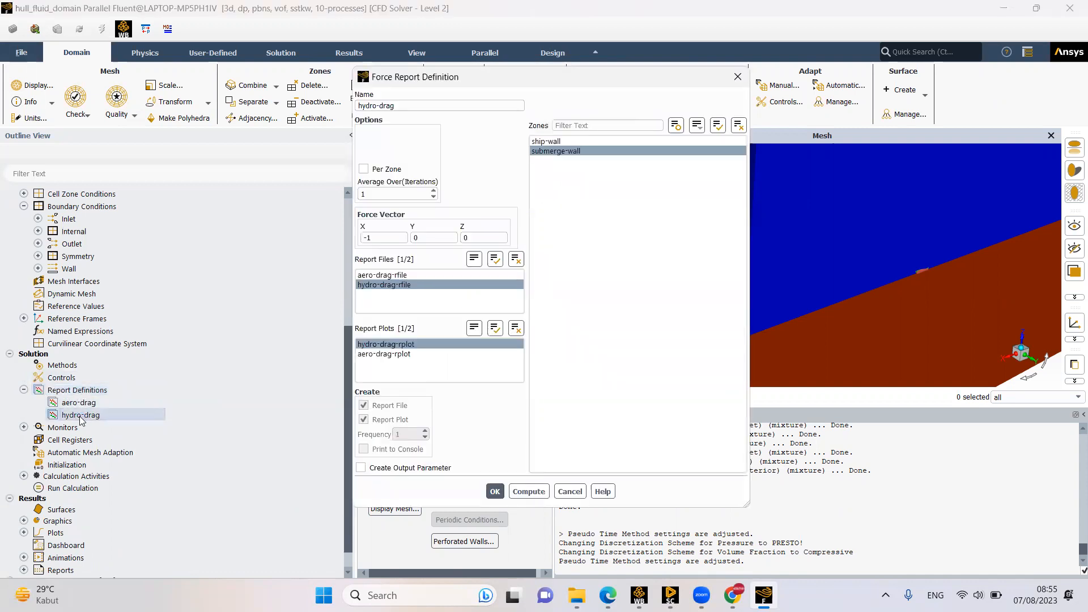
left_click(569, 491)
Initialize the solution with Hybrid Initialization and the Flat open channel initialization method
scroll(141, 420, "down", 2)
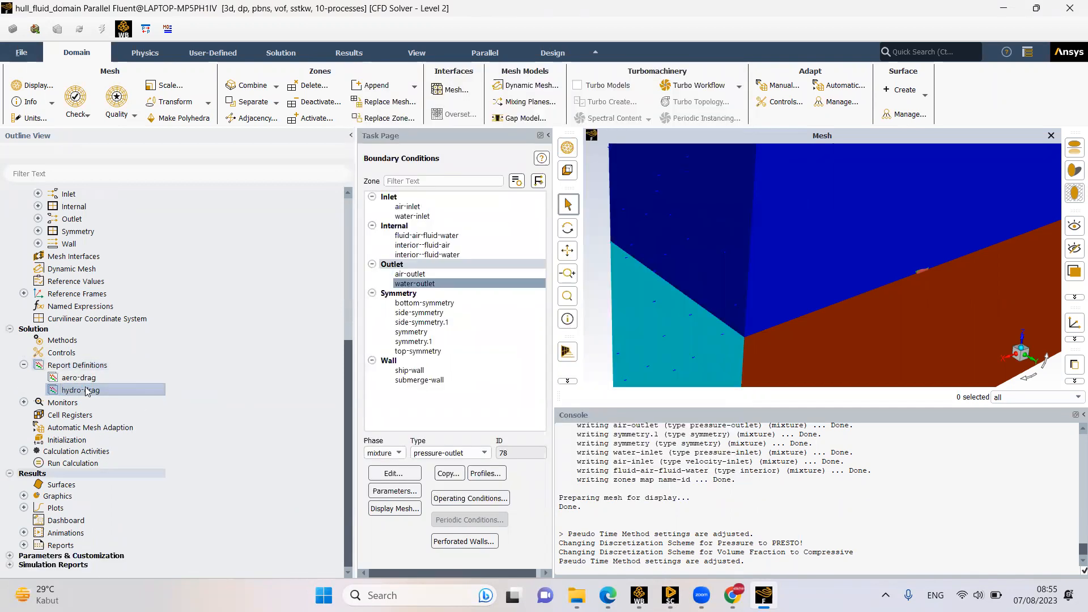
left_click(67, 440)
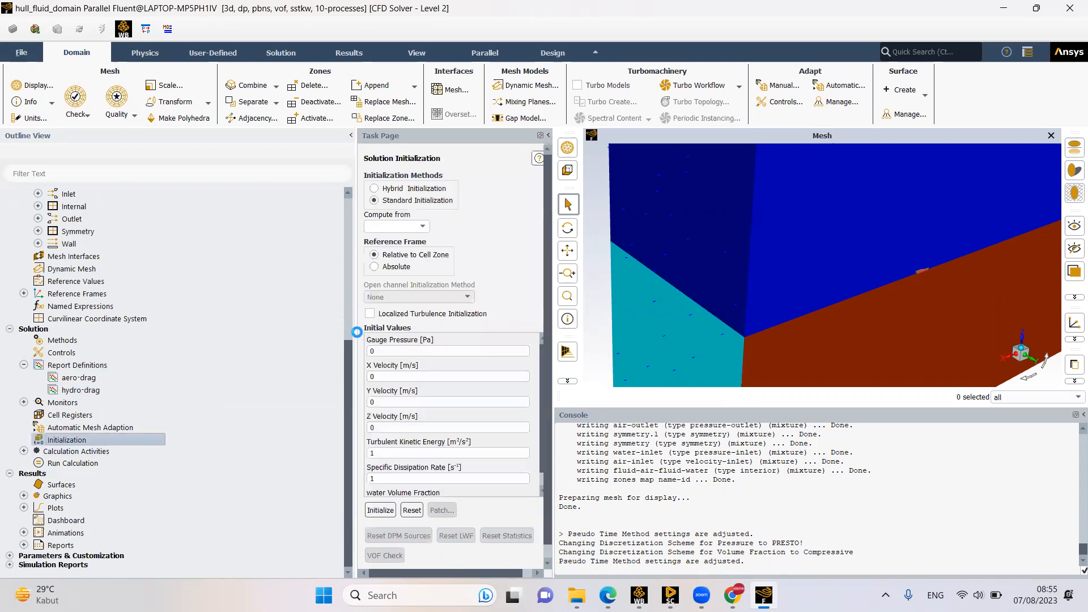
left_click(396, 190)
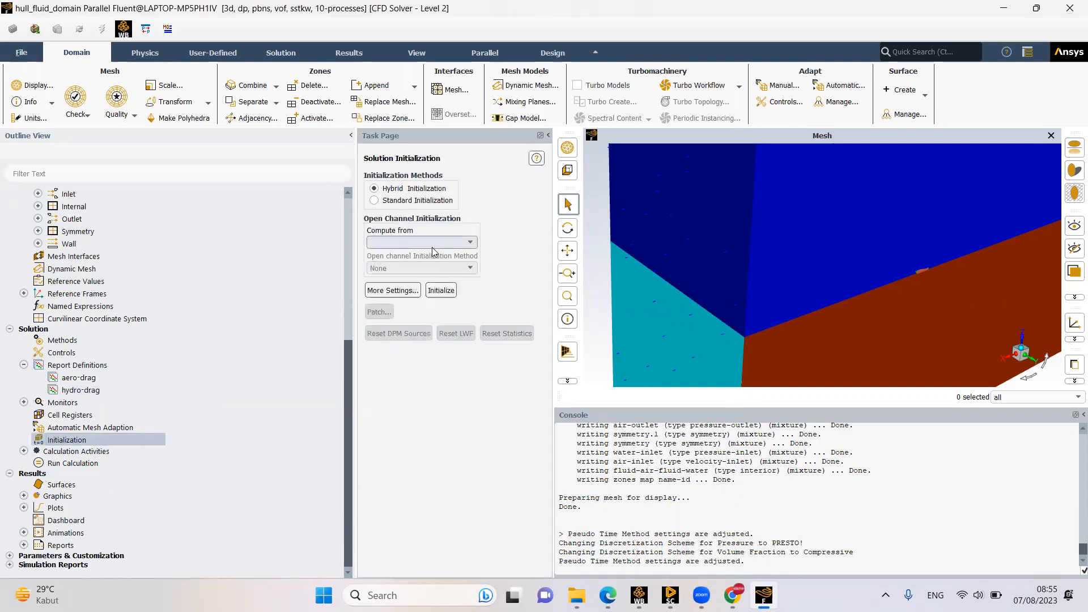
left_click(386, 243)
left_click(395, 254)
left_click(404, 270)
left_click(388, 287)
left_click(442, 291)
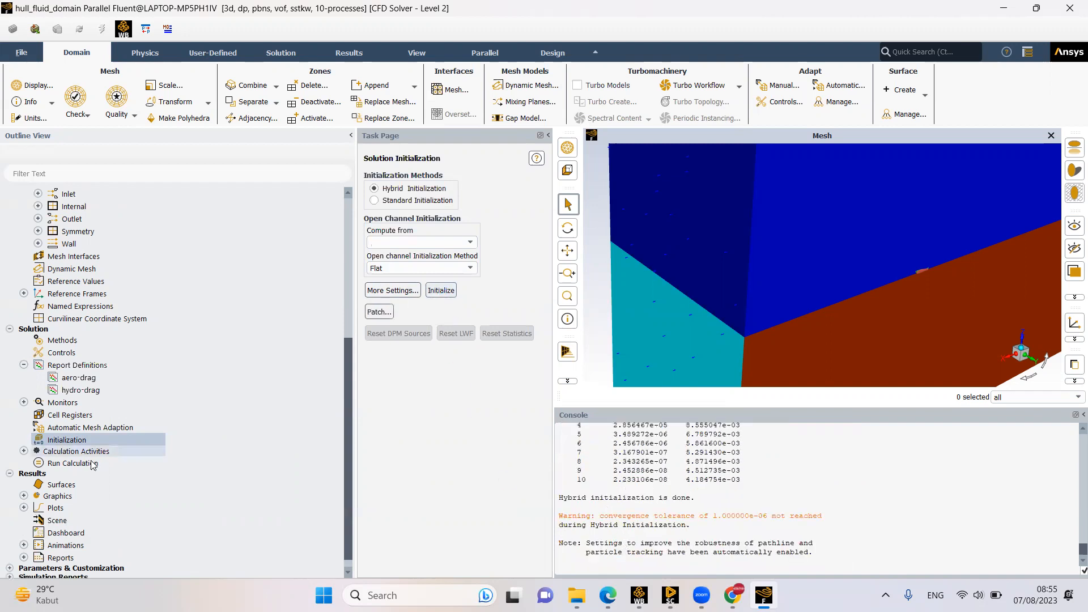
Start a new contour plot of Phases, Volume fraction, with water as the phase
scroll(93, 464, "down", 1)
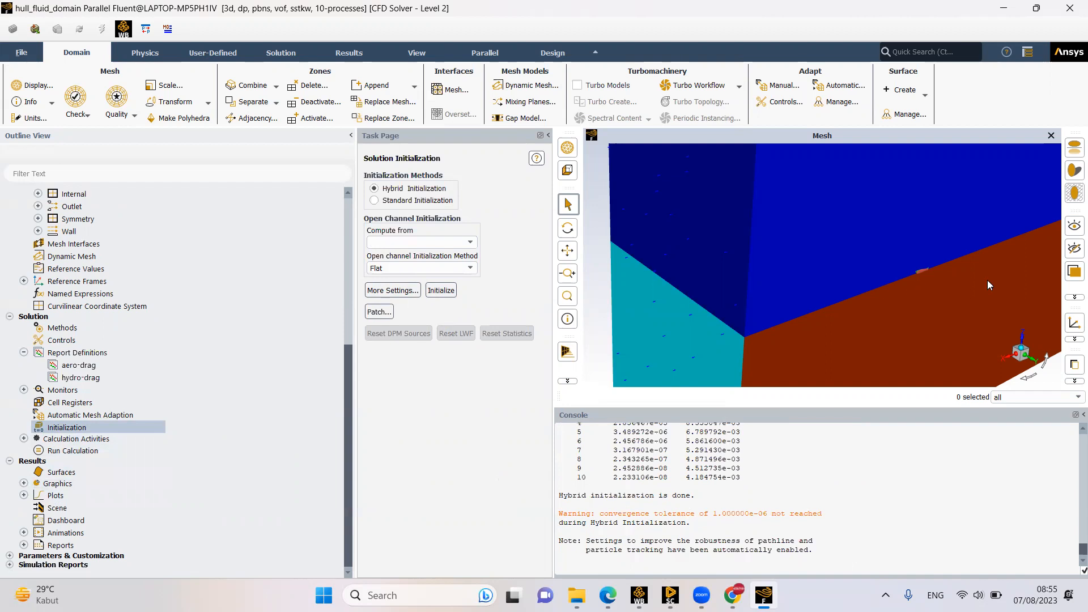
scroll(987, 281, "up", 3)
scroll(987, 281, "down", 1)
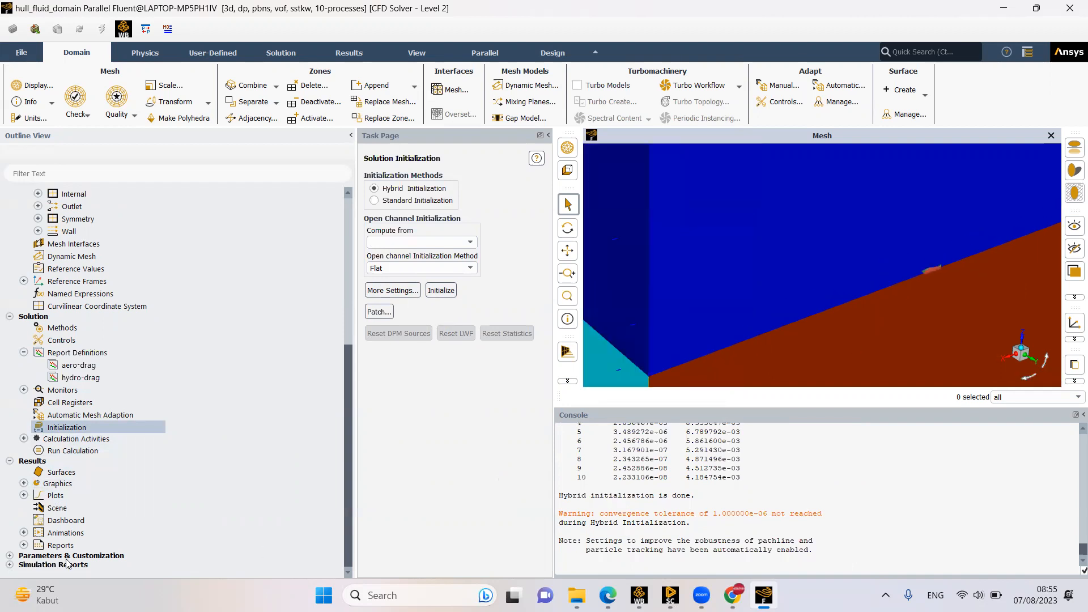
left_click(24, 484)
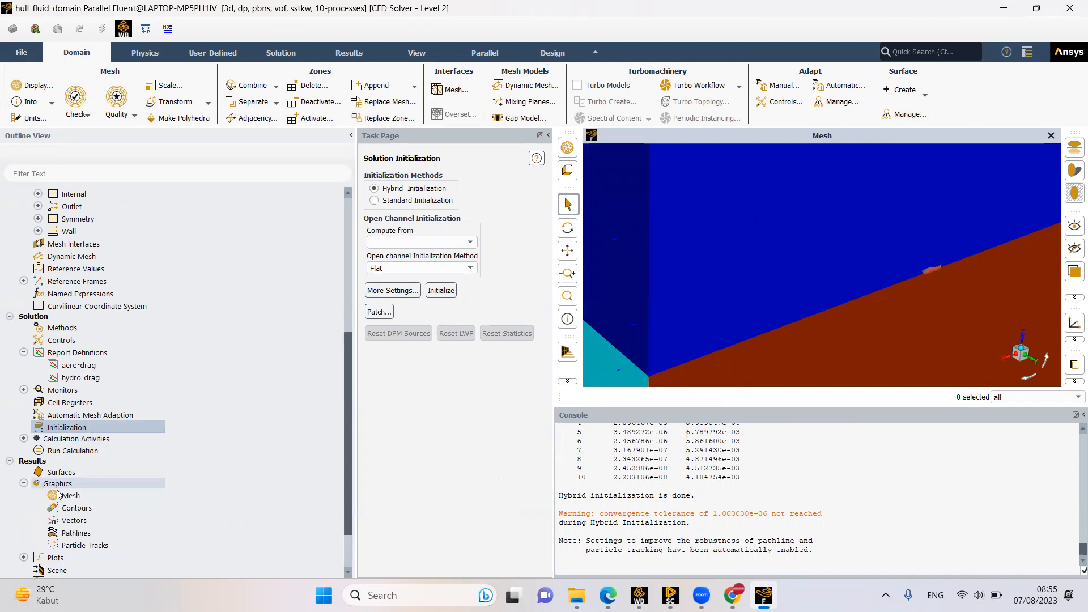
scroll(72, 510, "down", 1)
right_click(76, 472)
left_click(95, 478)
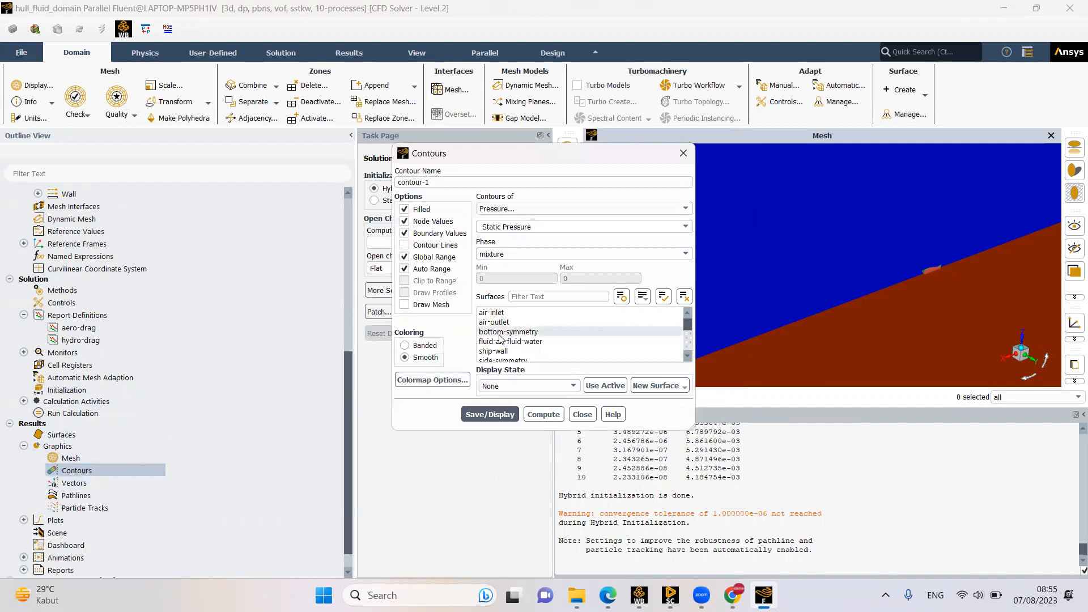
left_click(513, 210)
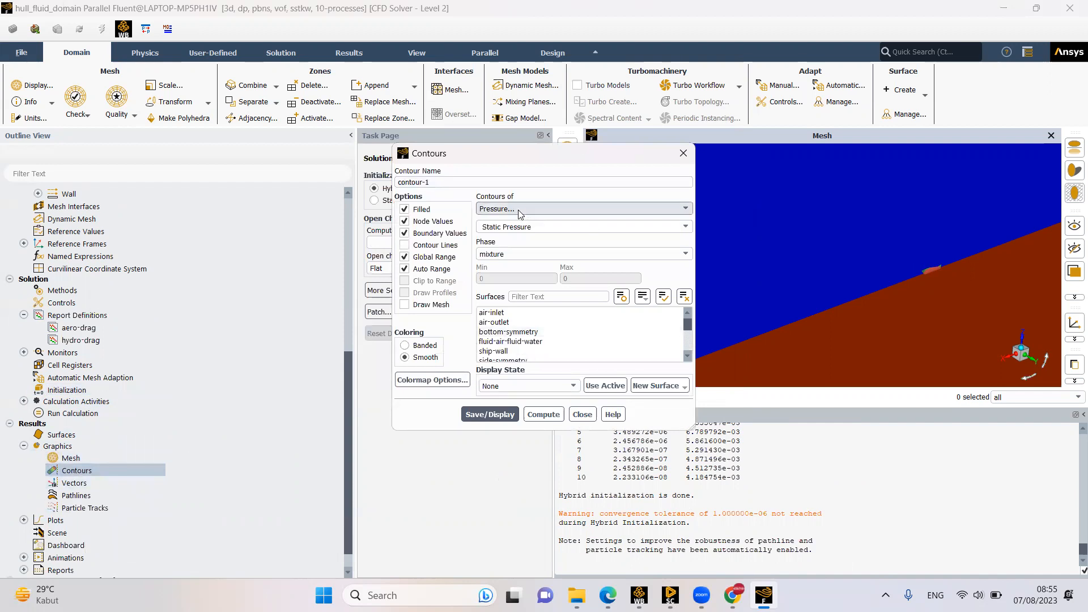
scroll(504, 294, "down", 1)
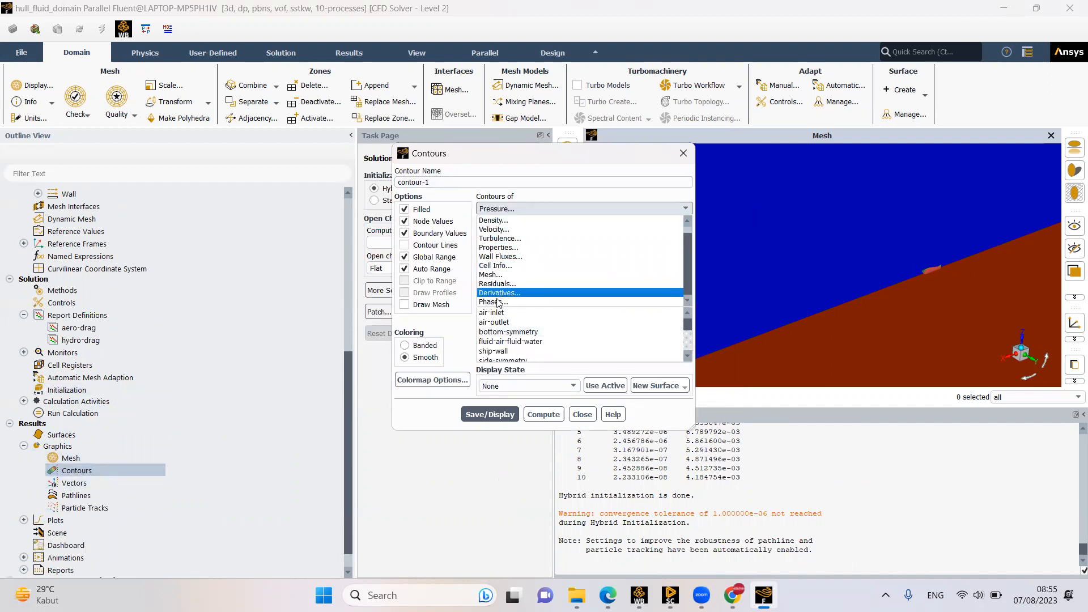
left_click(498, 302)
left_click(504, 270)
Group the contour surfaces by surface type, select all Wall surfaces, and display the water volume fraction on the hull
left_click(642, 296)
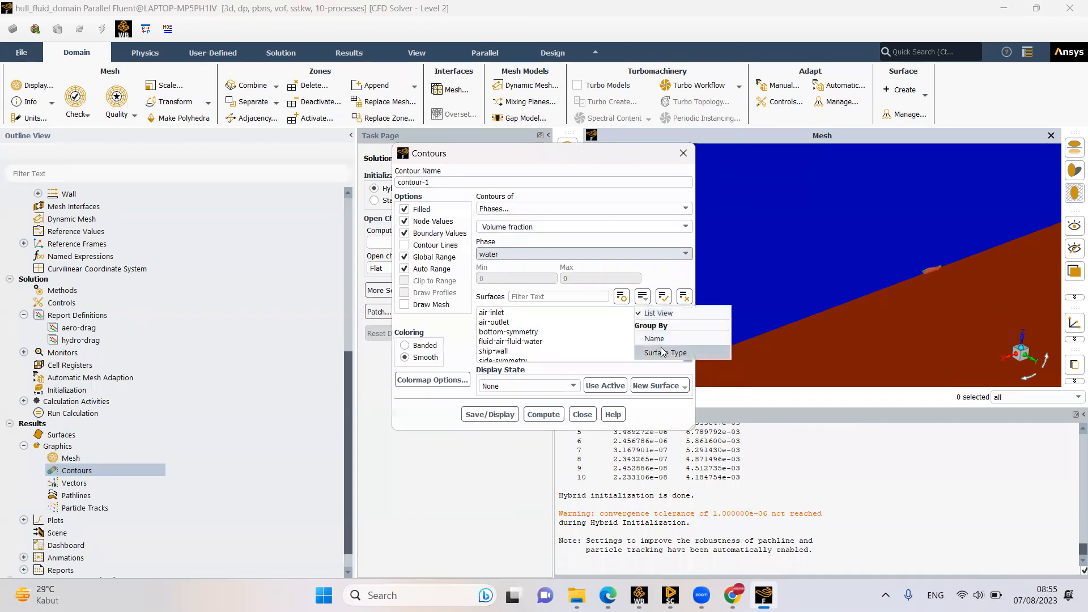
left_click(662, 352)
scroll(506, 337, "down", 5)
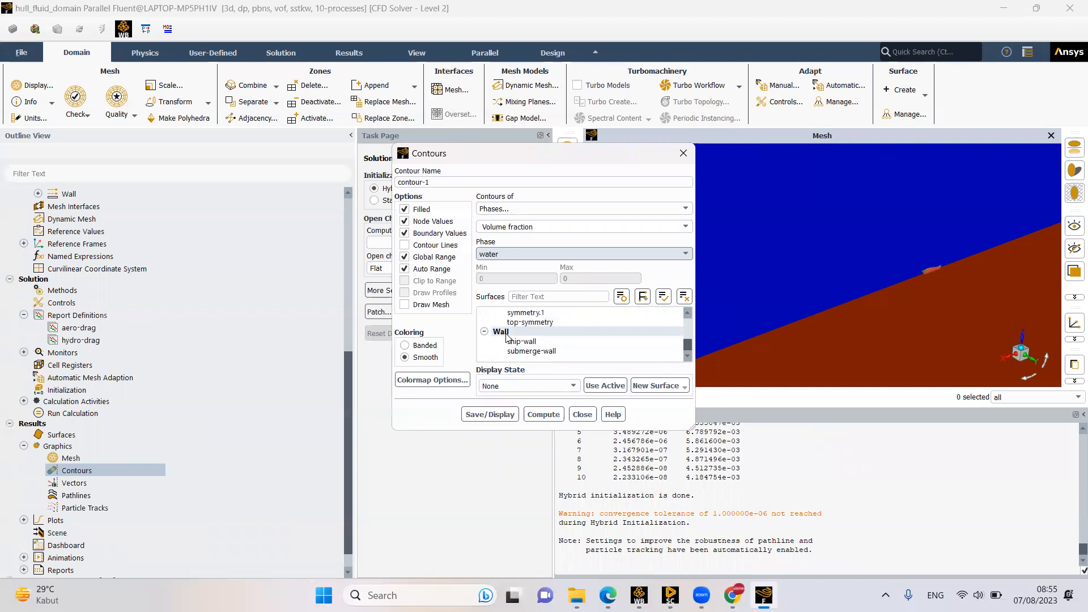
left_click(506, 335)
left_click(489, 415)
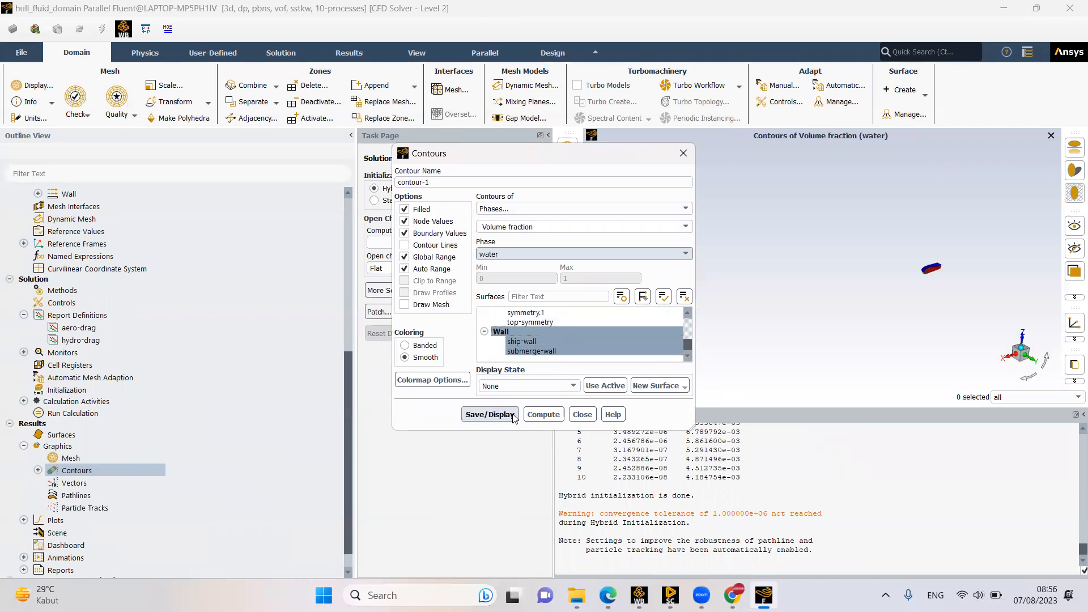
middle_click_drag(952, 267, 809, 311)
scroll(790, 310, "up", 8)
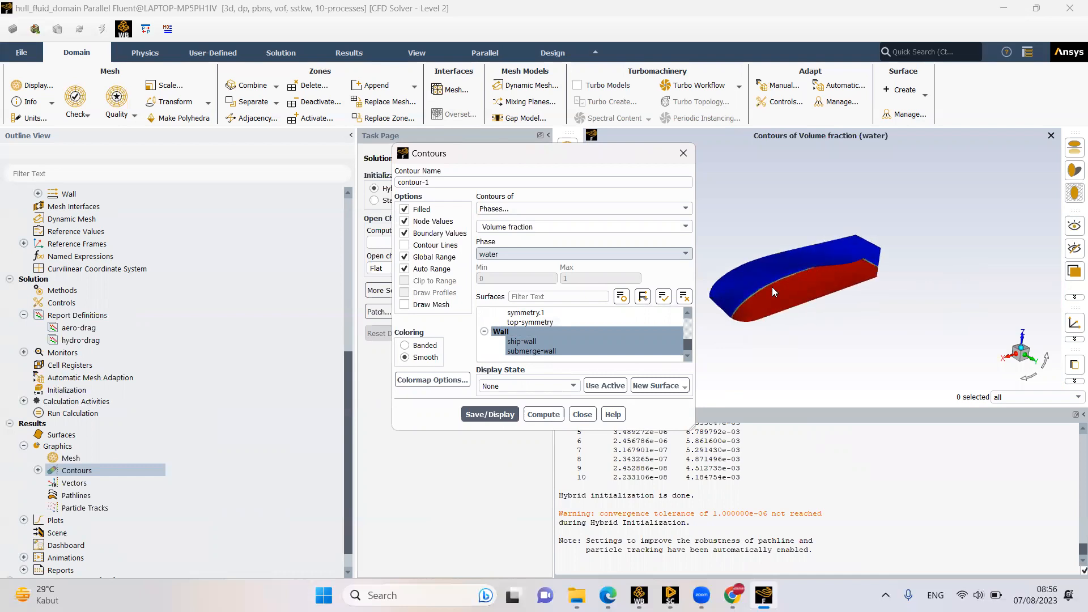
left_click_drag(794, 281, 814, 277)
left_click_drag(888, 261, 833, 255)
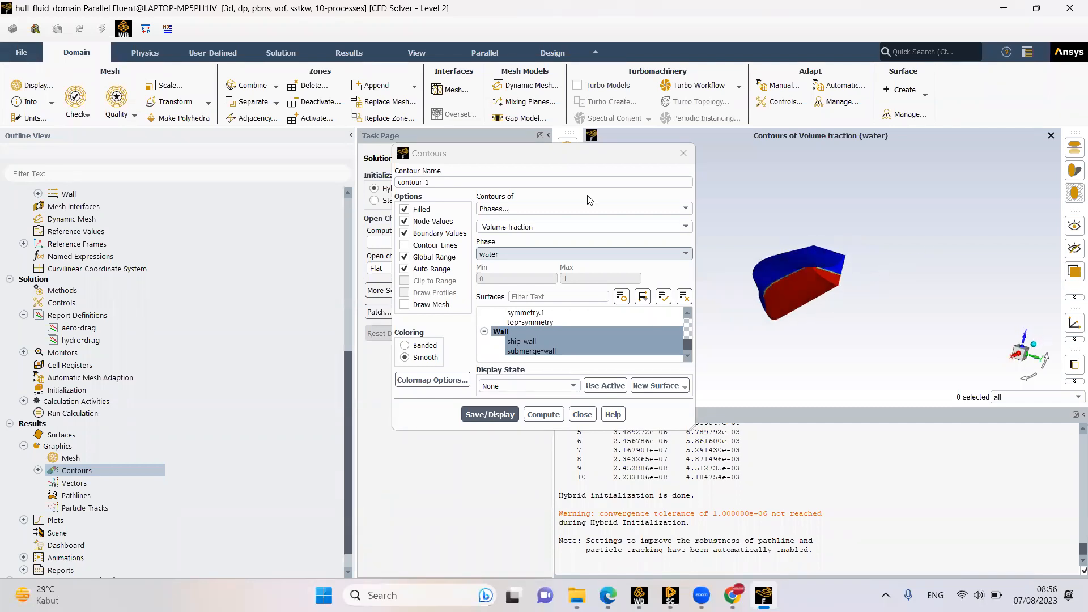
Mirror the displayed half hull across the symmetry.1 plane and apply the view
left_click(417, 53)
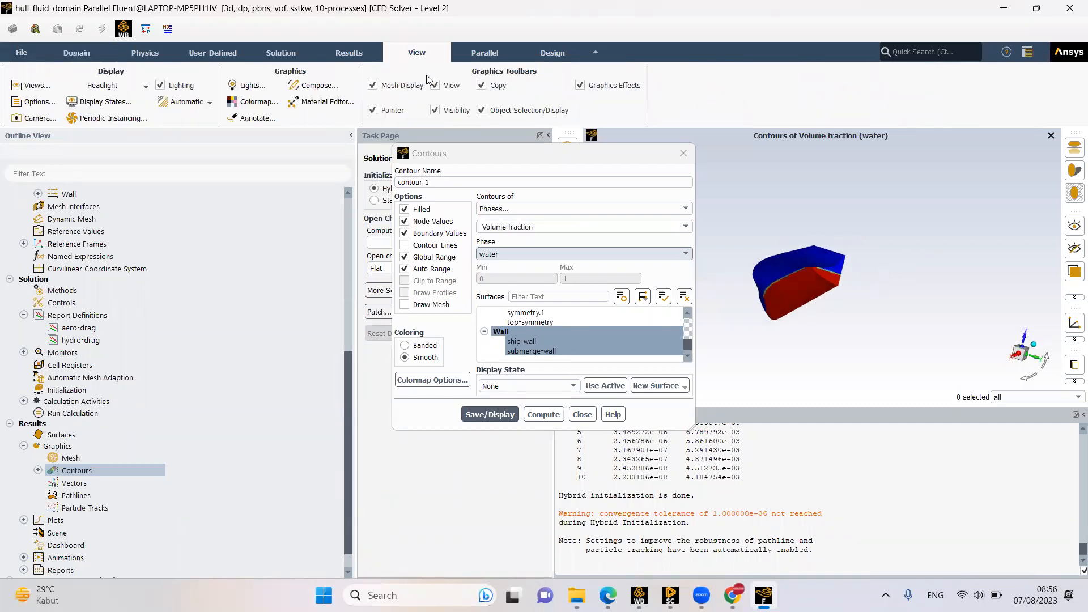
left_click(35, 85)
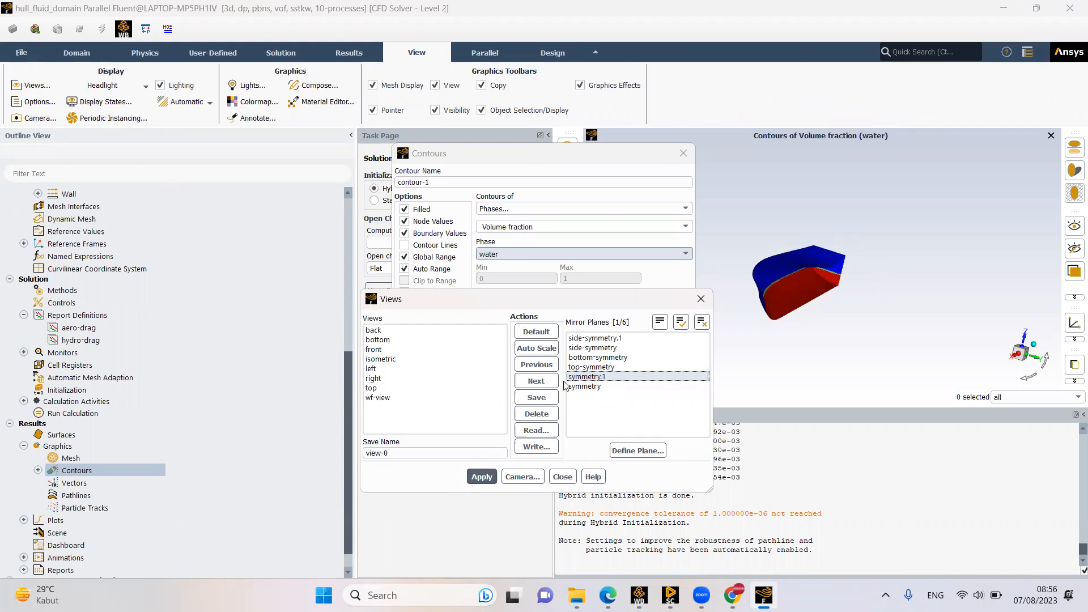
left_click(481, 477)
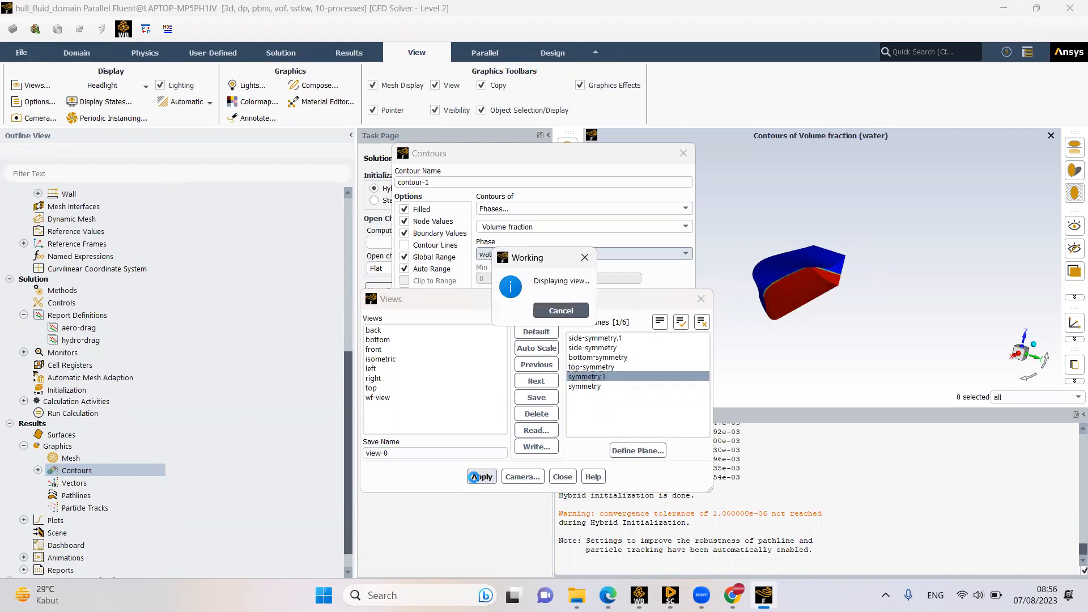
Close the view and contour settings, and create an iso-surface of Phases, Volume fraction for water at an iso-value of 0.5
left_click(561, 477)
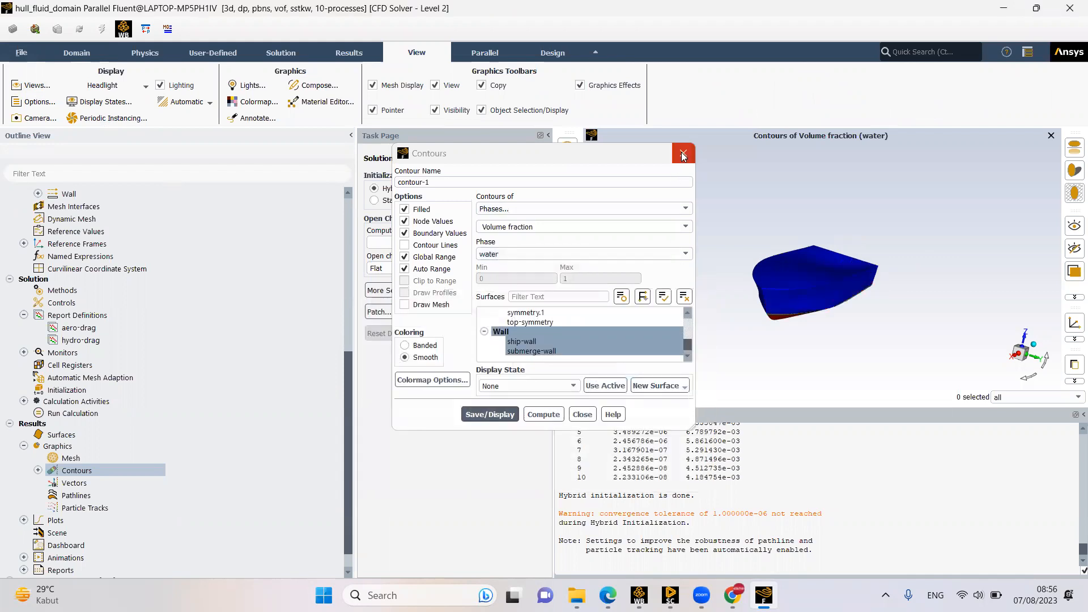
key("Escape")
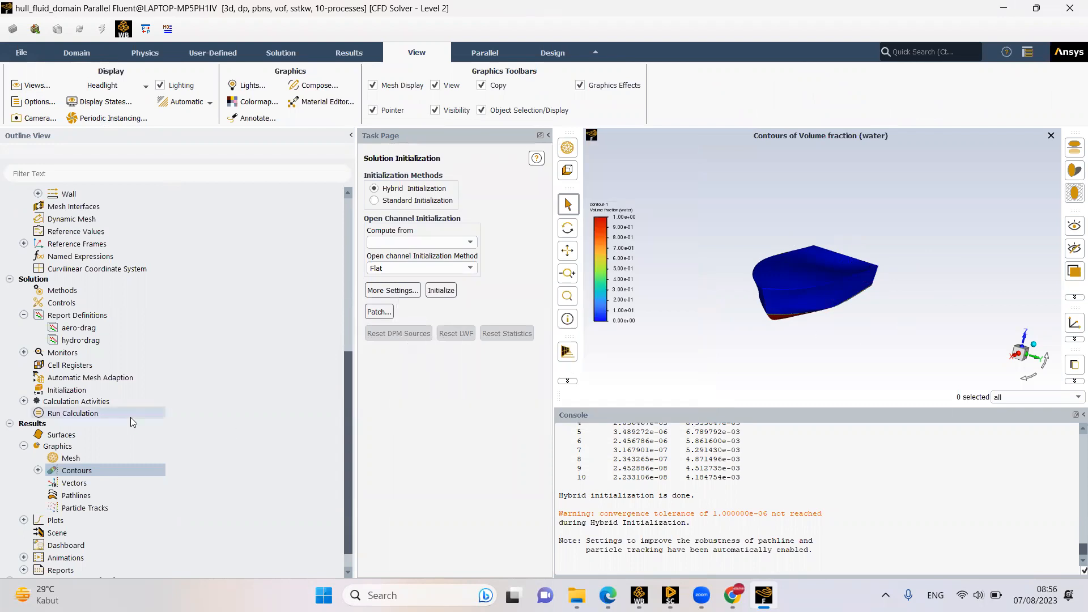
right_click(72, 436)
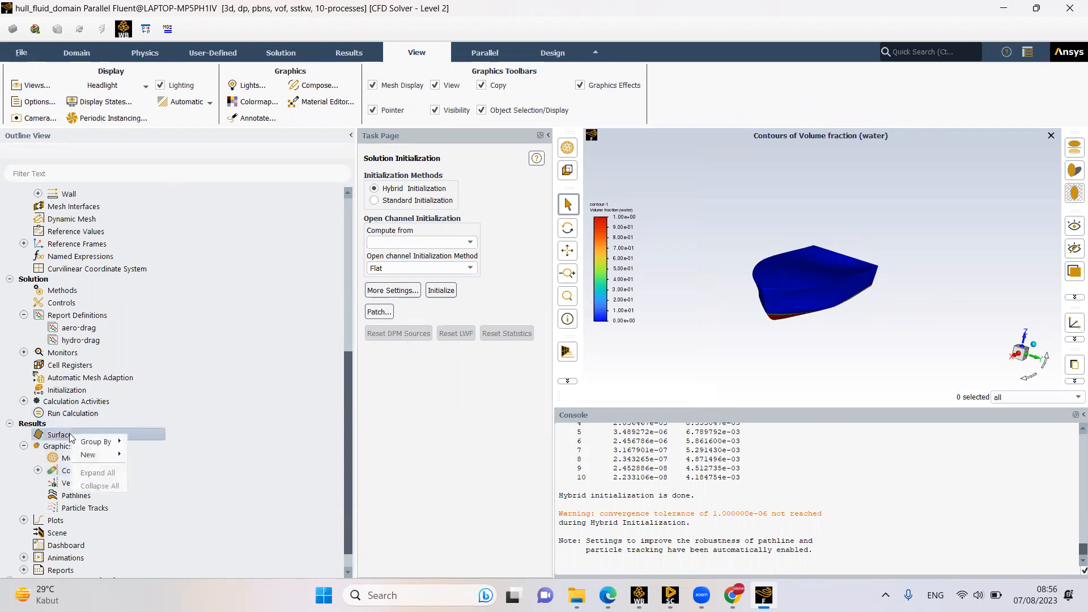
mouse_move(94, 454)
left_click(161, 521)
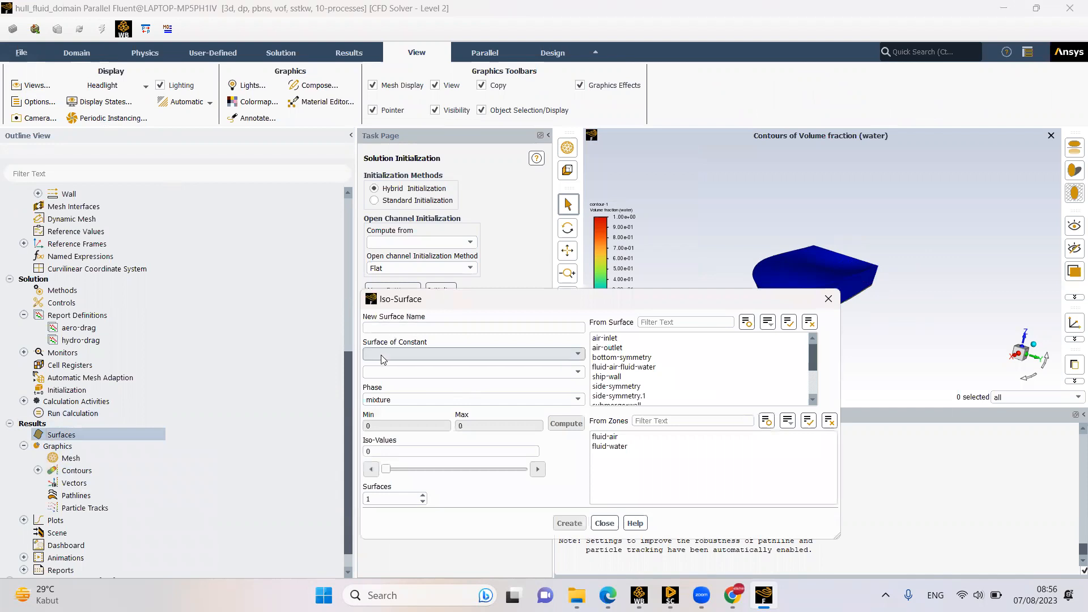
left_click(382, 356)
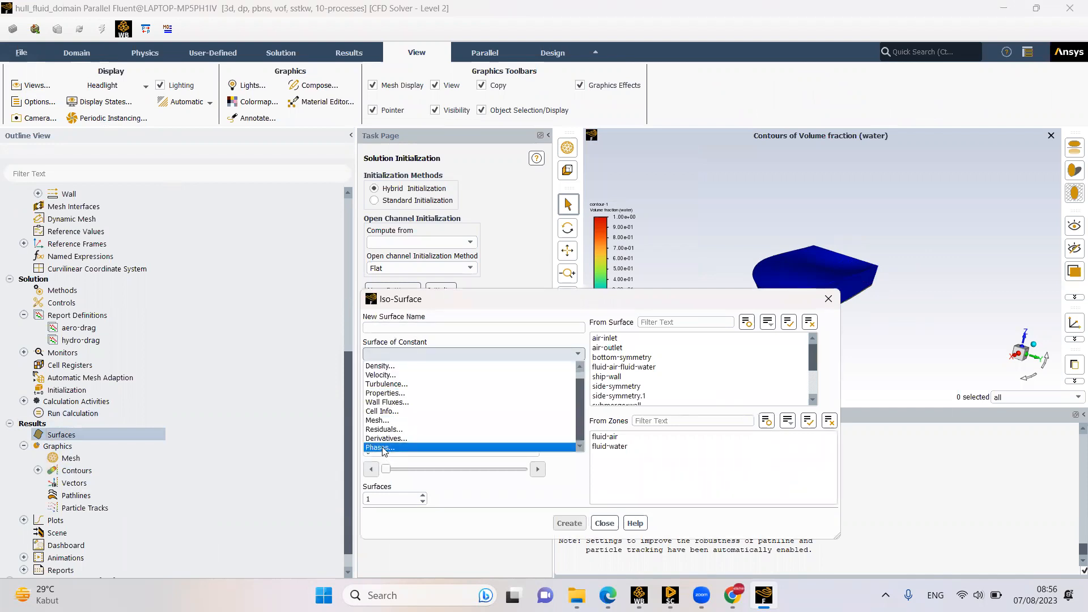
left_click(383, 447)
left_click(390, 400)
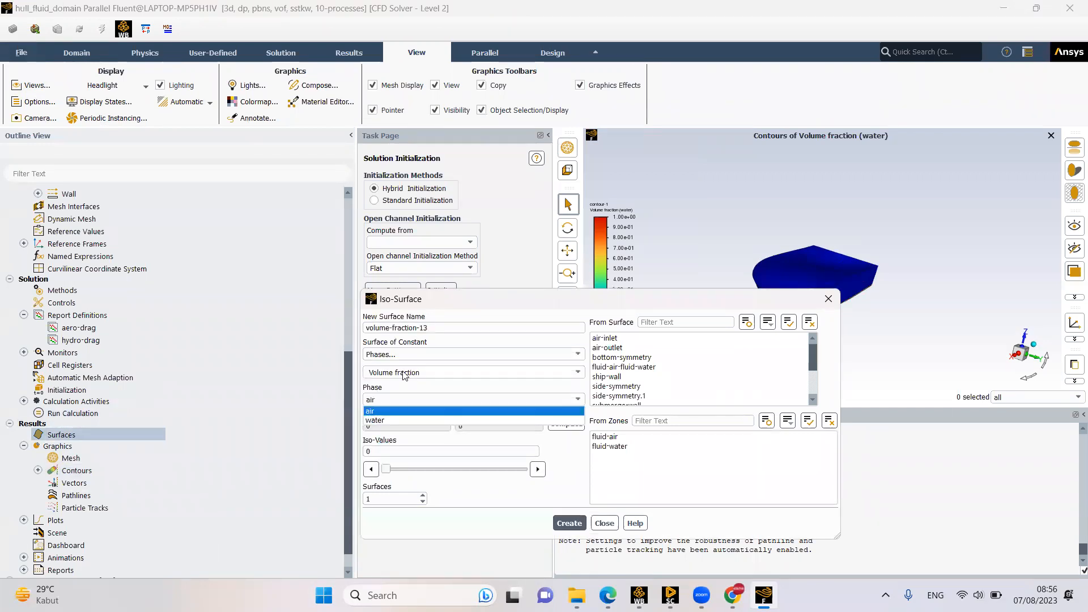
left_click(374, 421)
double_click(371, 452)
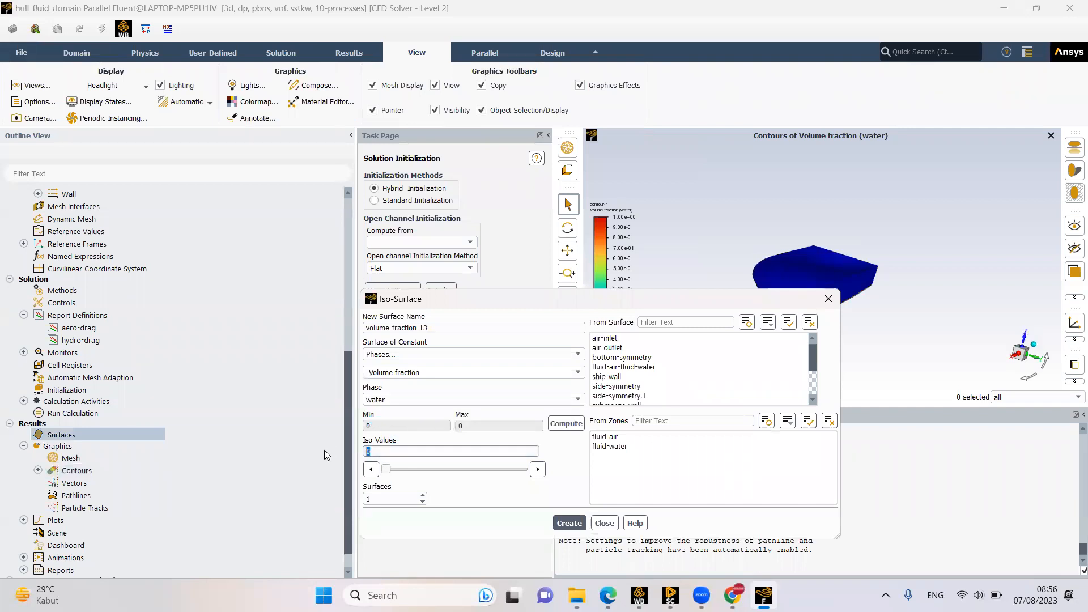
type("0.5")
left_click(561, 520)
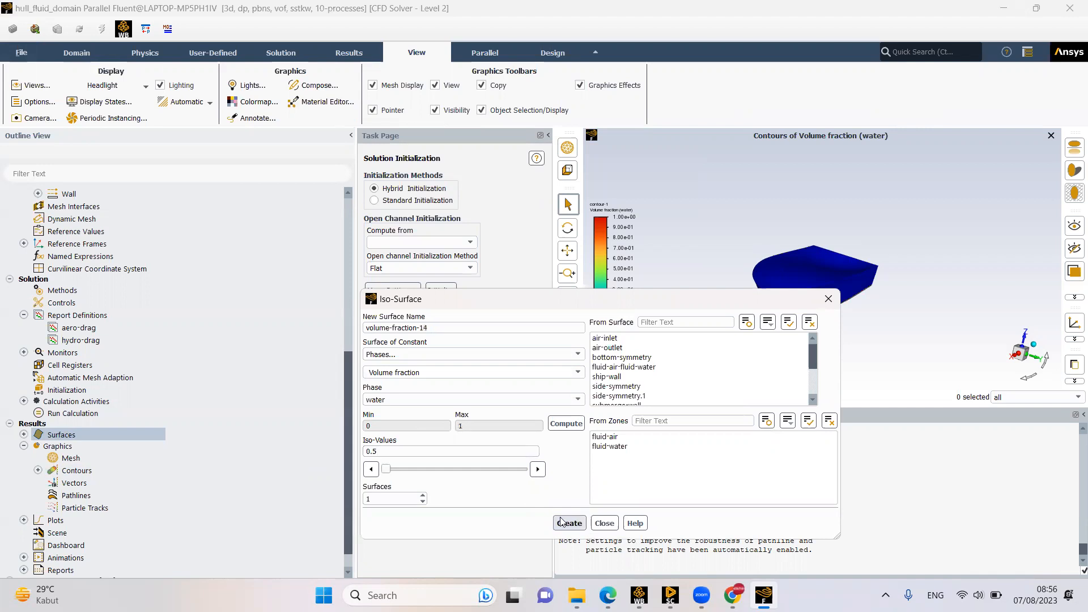
left_click(604, 523)
Add the Iso-surface group to the surfaces of contour-1 and display the water volume fraction on the free surface around the hull
left_click(38, 470)
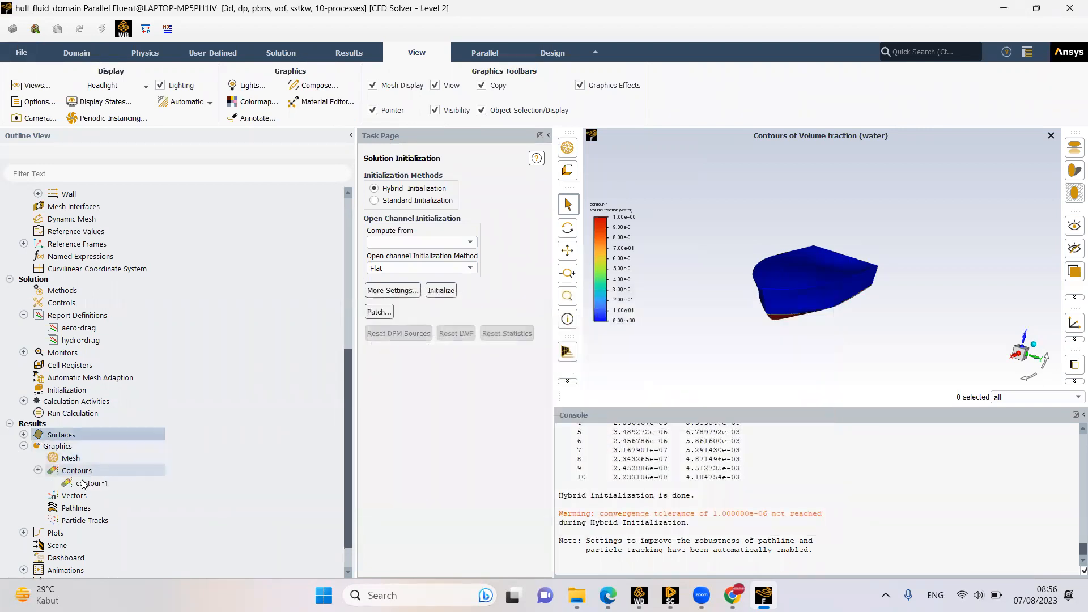
double_click(85, 483)
scroll(520, 351, "down", 1)
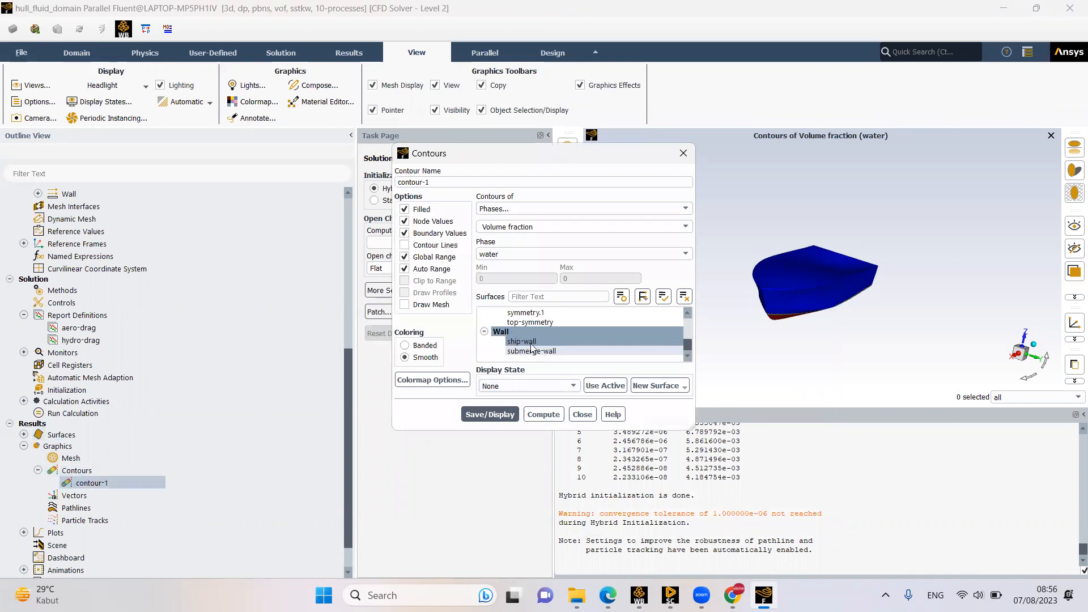
scroll(547, 308, "up", 1)
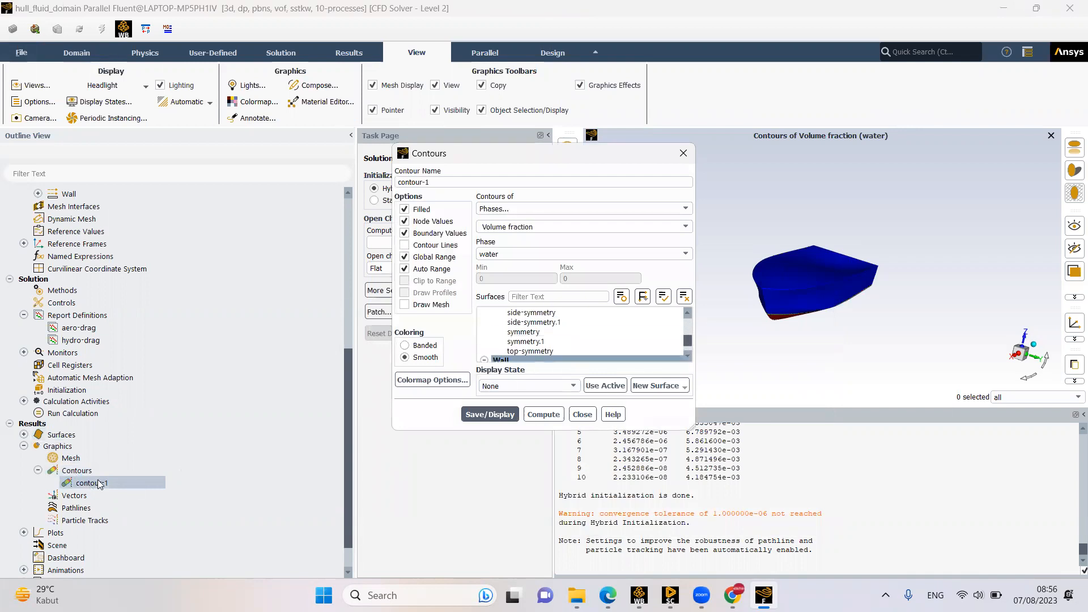
left_click_drag(524, 154, 402, 129)
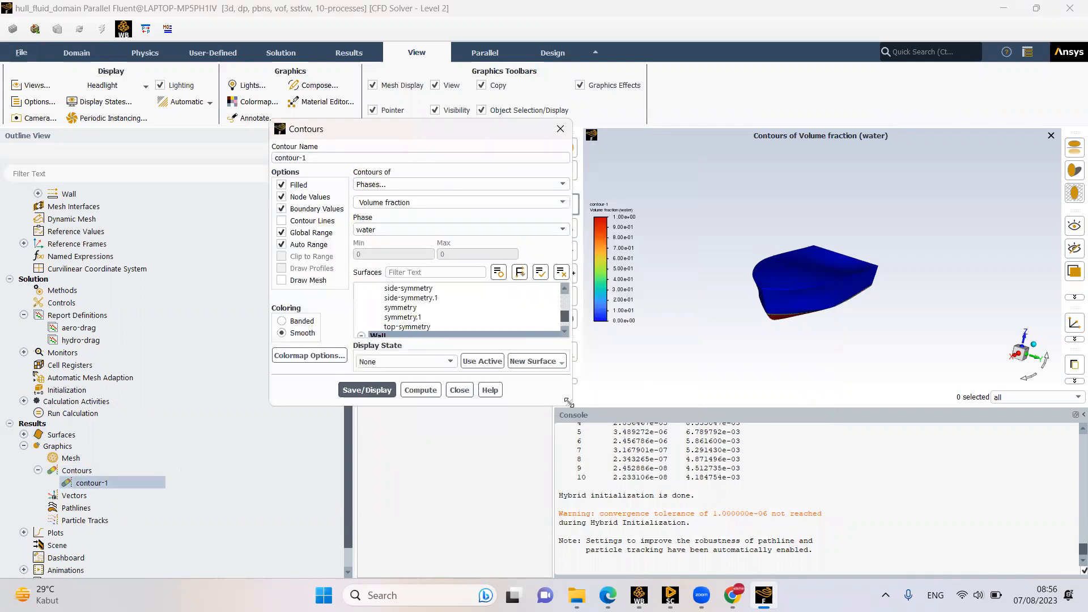
left_click_drag(568, 401, 636, 485)
scroll(416, 342, "up", 3)
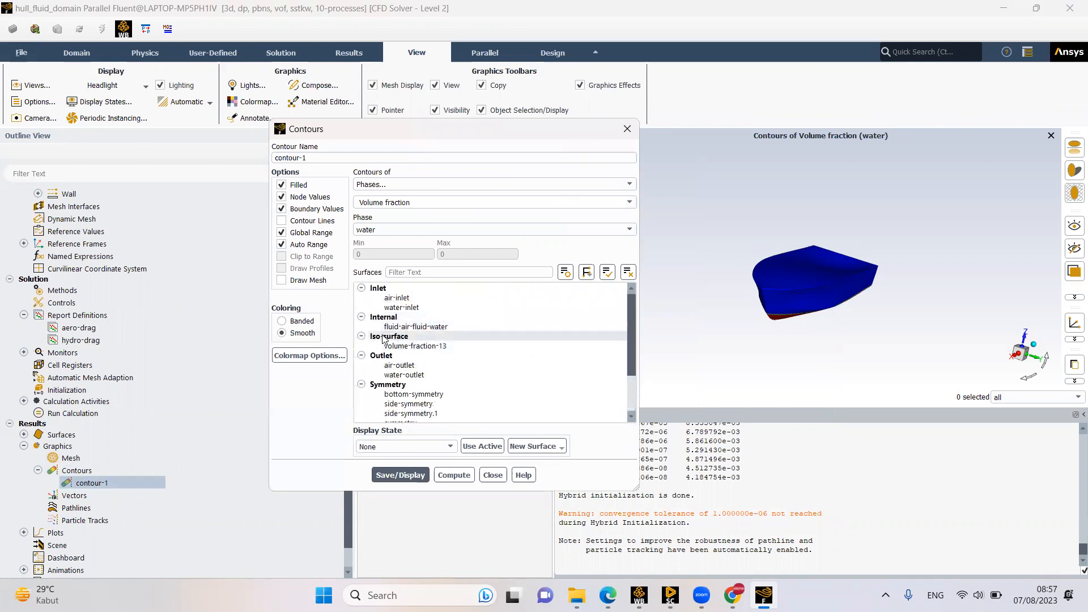
left_click(390, 338)
left_click(399, 474)
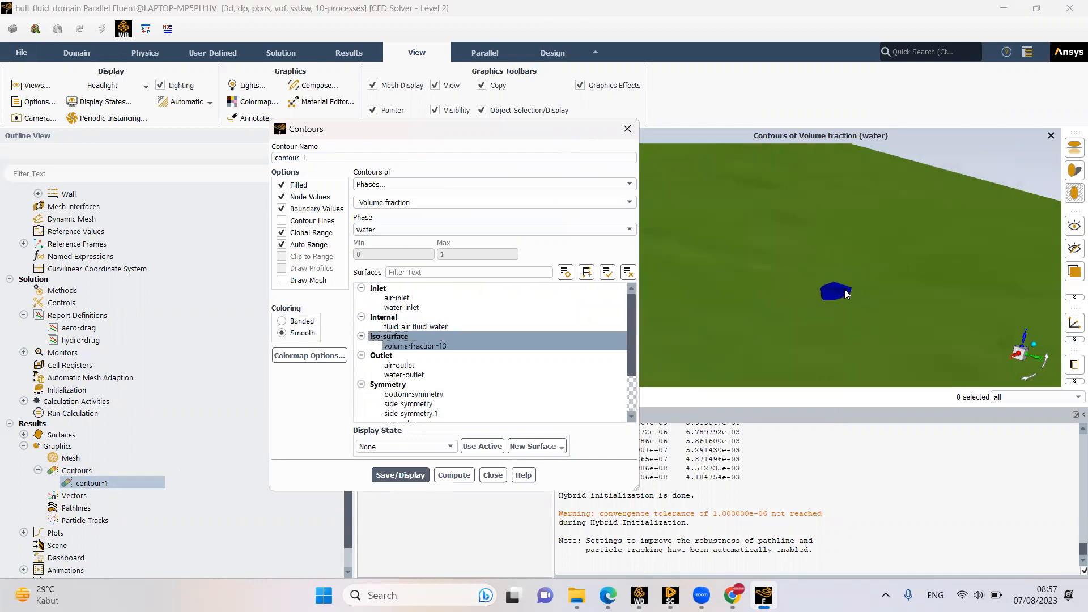
scroll(851, 284, "down", 5)
scroll(875, 279, "up", 3)
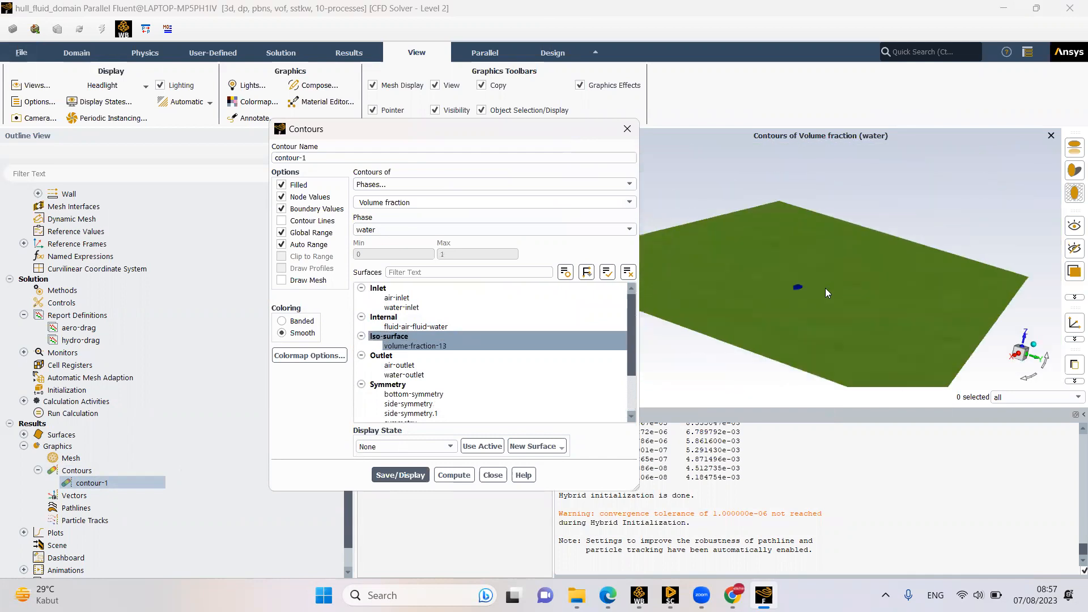
scroll(787, 290, "up", 2)
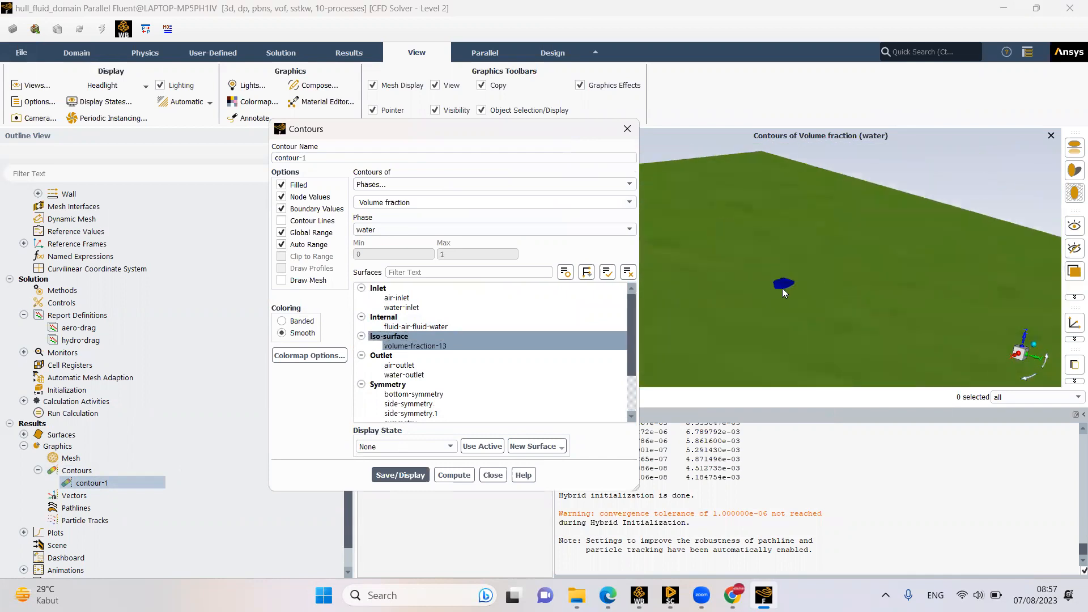
left_click(492, 475)
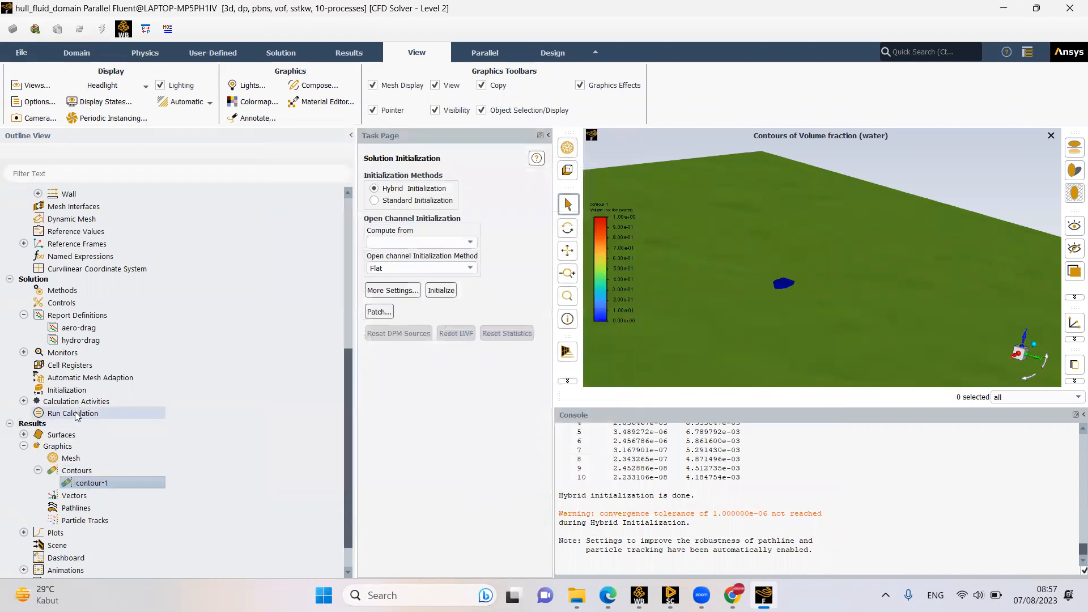
Set the run's time scale factor to 0.1 and the number of iterations to 50, and save the project
left_click(75, 413)
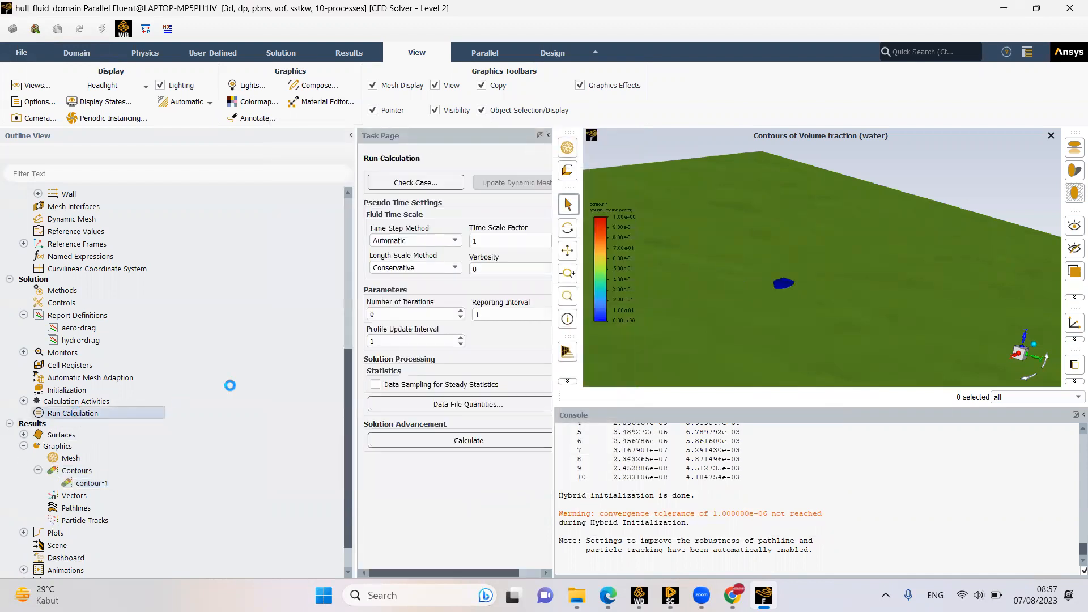
left_click(484, 241)
double_click(467, 240)
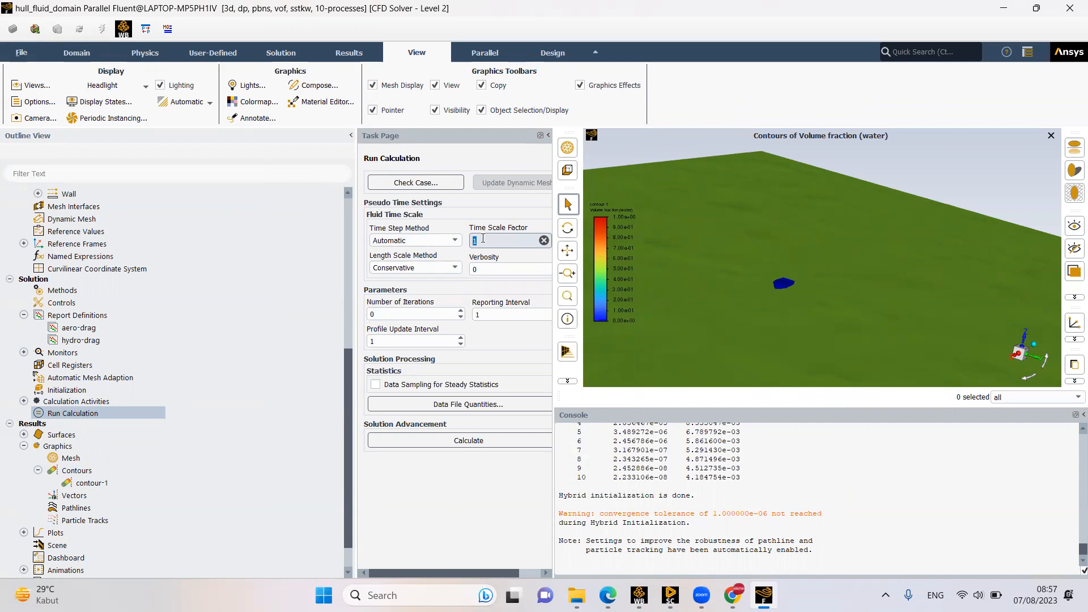
type("0.1")
left_click(381, 313)
type("50")
left_click(24, 61)
left_click(34, 95)
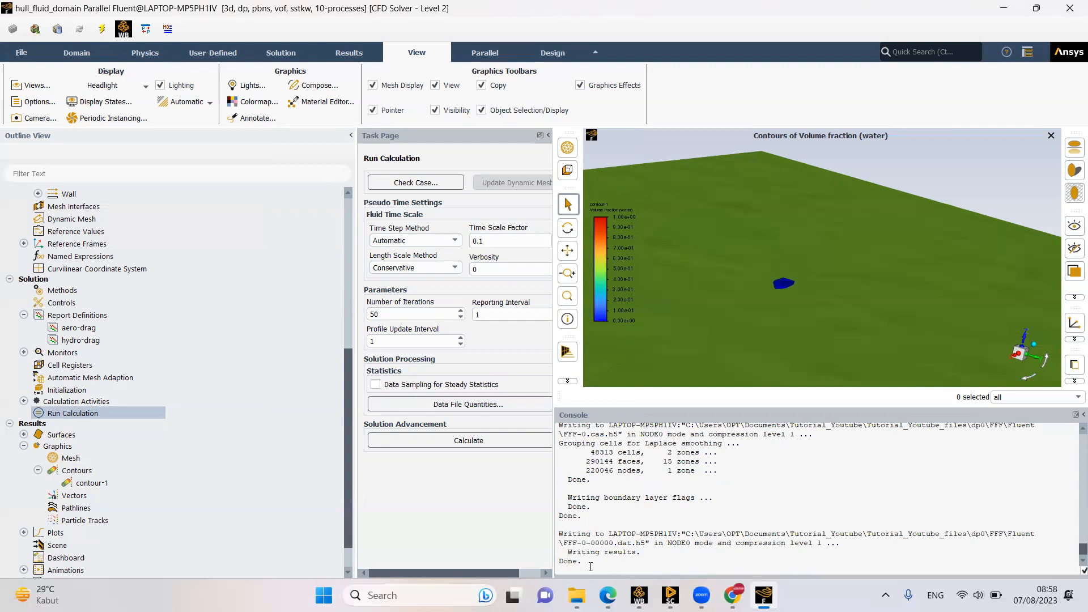
Run the calculation to completion, checking the hydro-drag and aero-drag force plots while it iterates
left_click(481, 443)
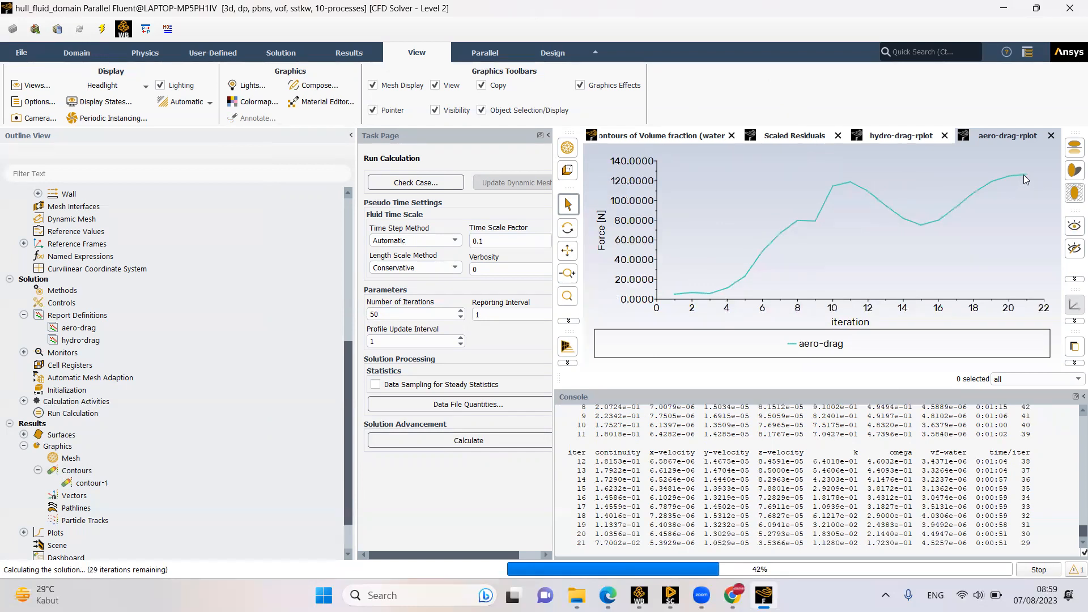
left_click(902, 141)
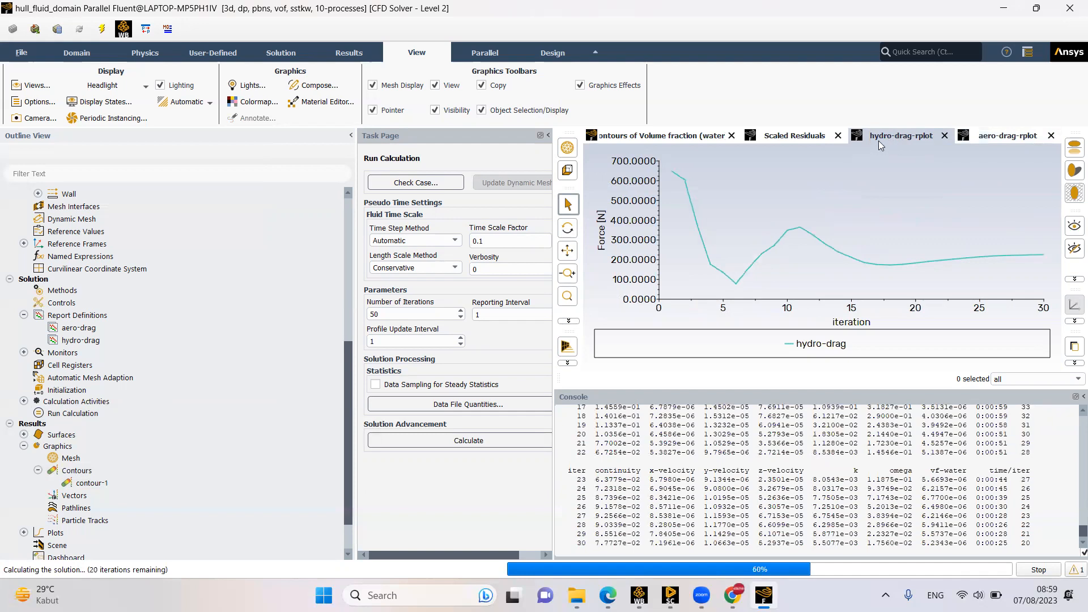
left_click(998, 137)
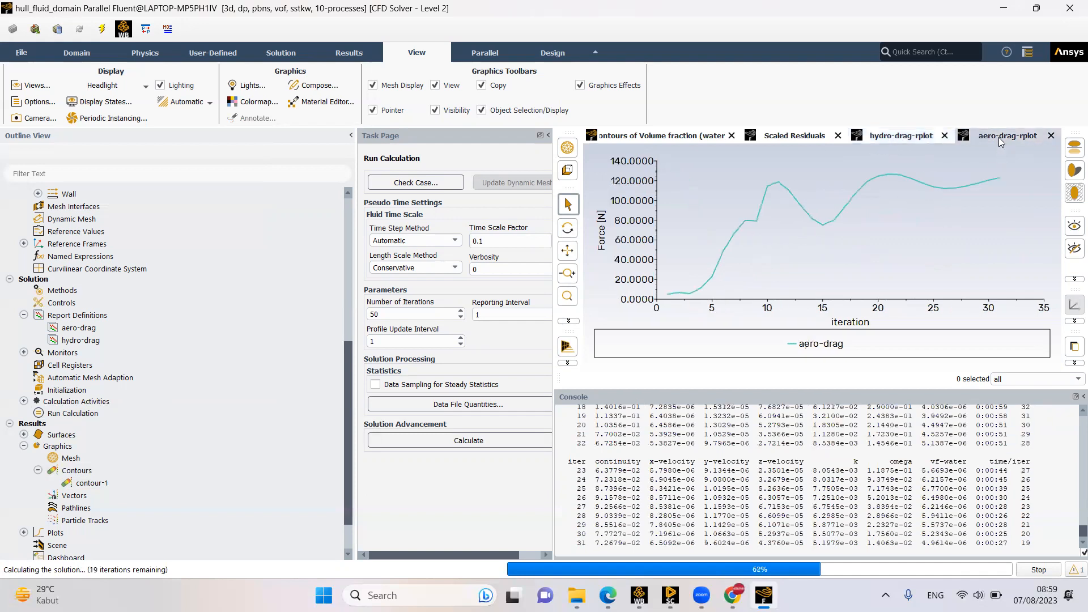
left_click(906, 138)
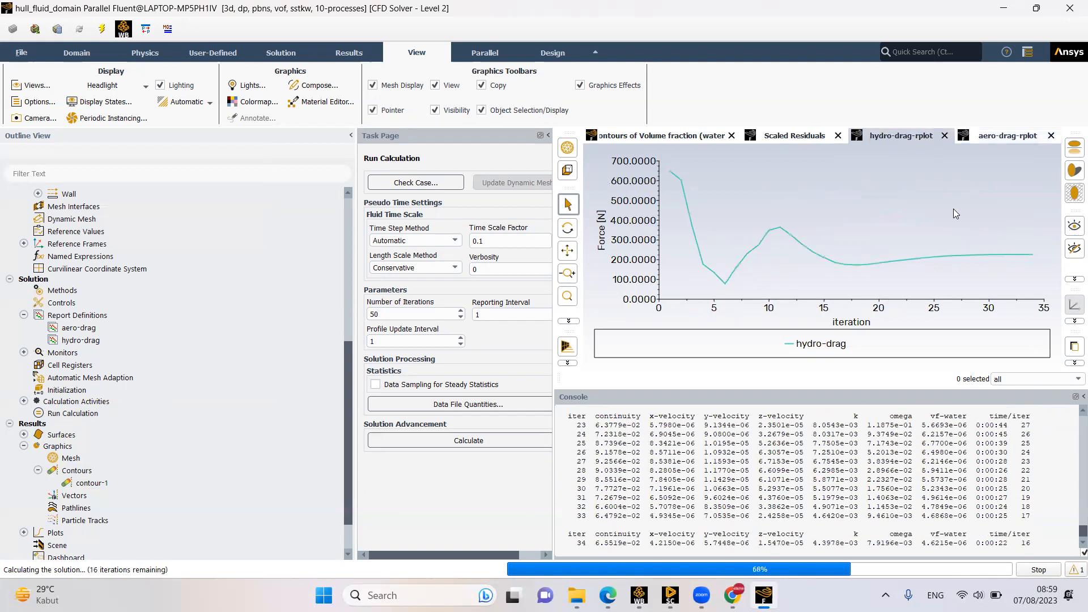
left_click(1000, 140)
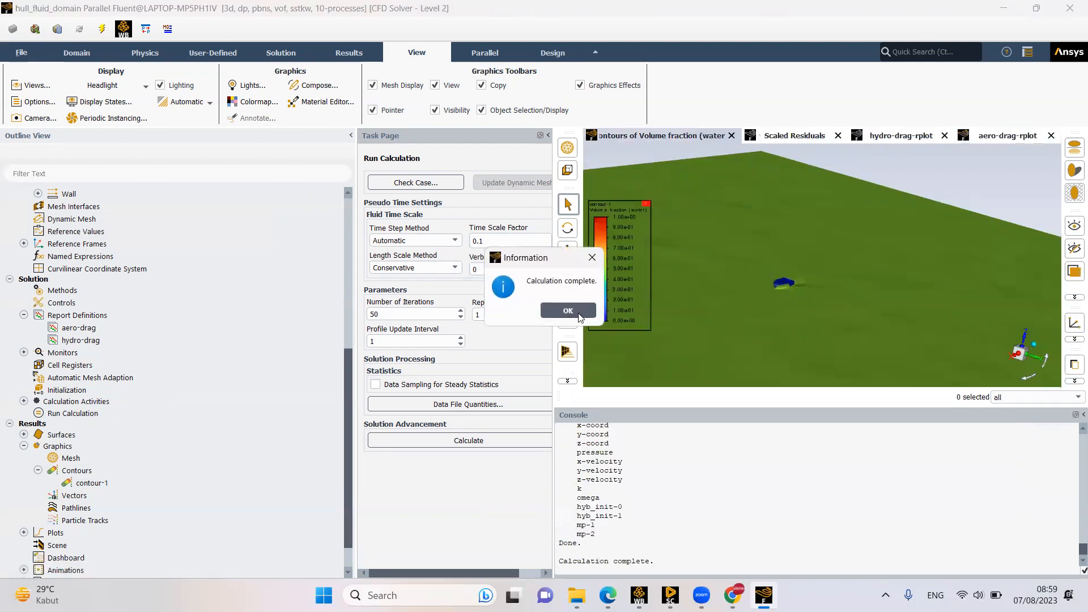
left_click(567, 310)
Save the project with the calculated results and quit the Fluent solver
left_click(22, 52)
left_click(34, 93)
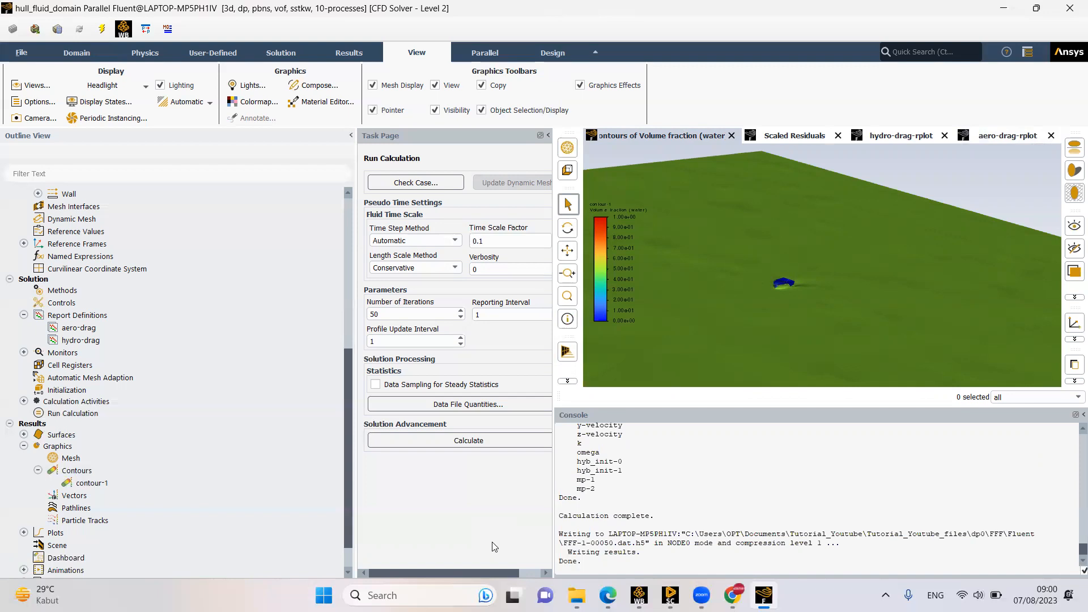
left_click(1070, 8)
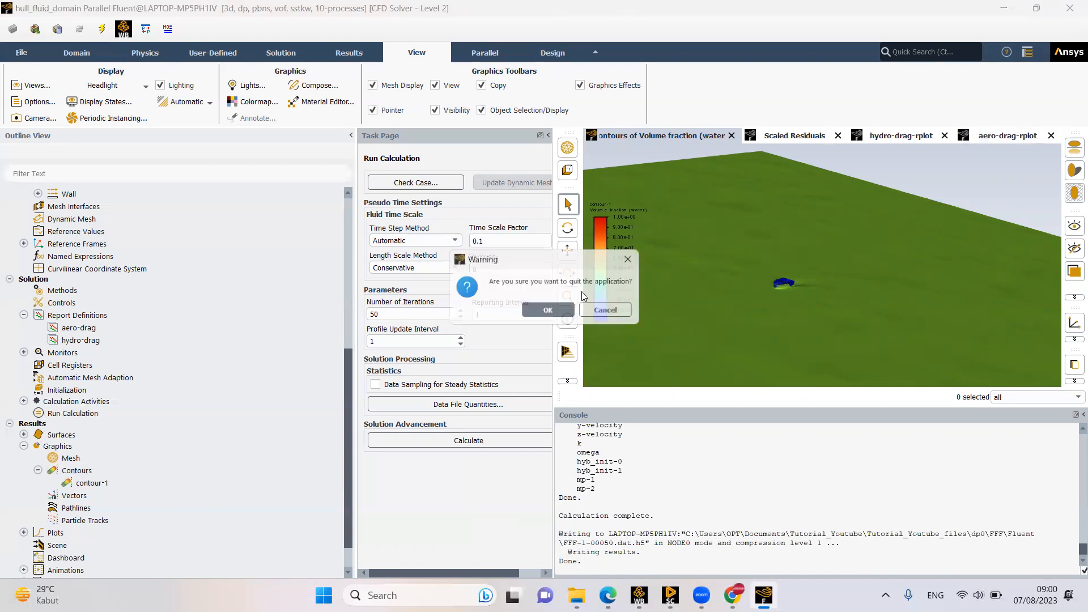
left_click(548, 313)
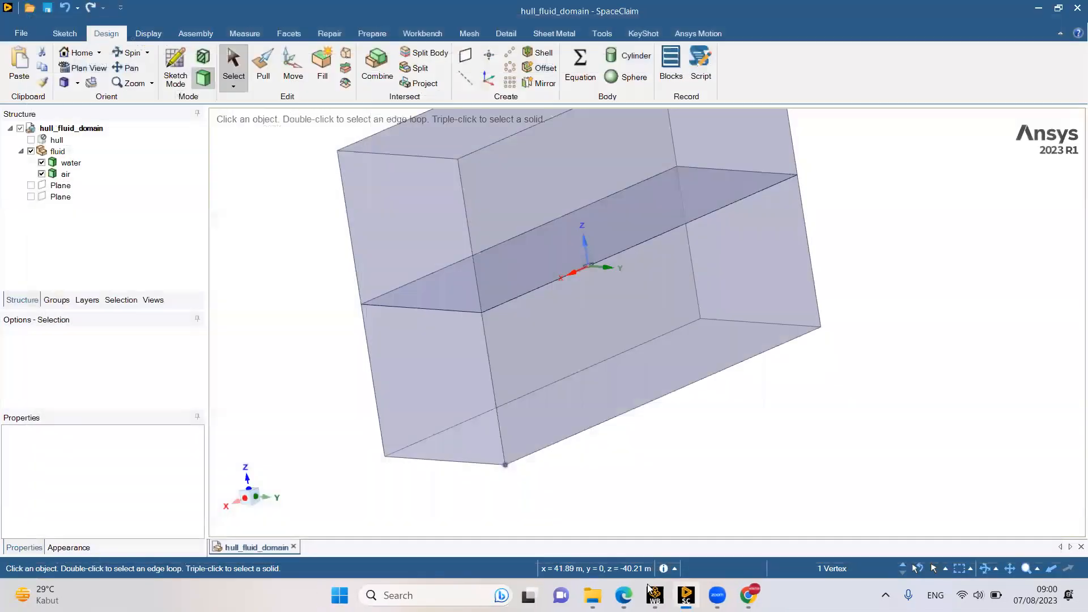
Switch to Workbench and open the Results cell of the Fluid Flow system in CFD-Post
left_click(652, 593)
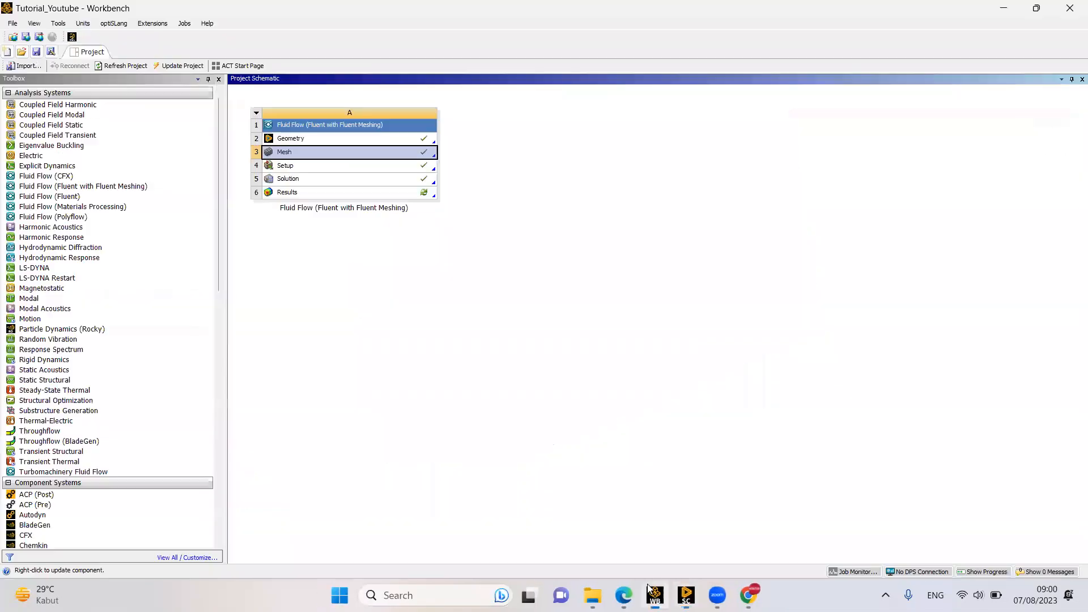
double_click(285, 196)
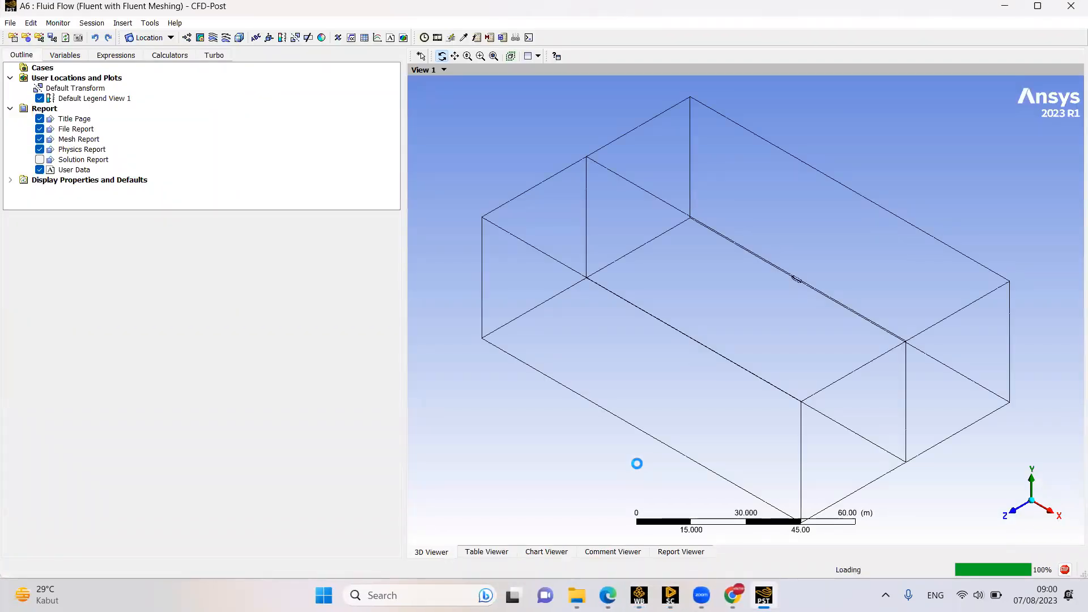
left_click_drag(614, 314, 791, 342)
scroll(745, 340, "up", 6)
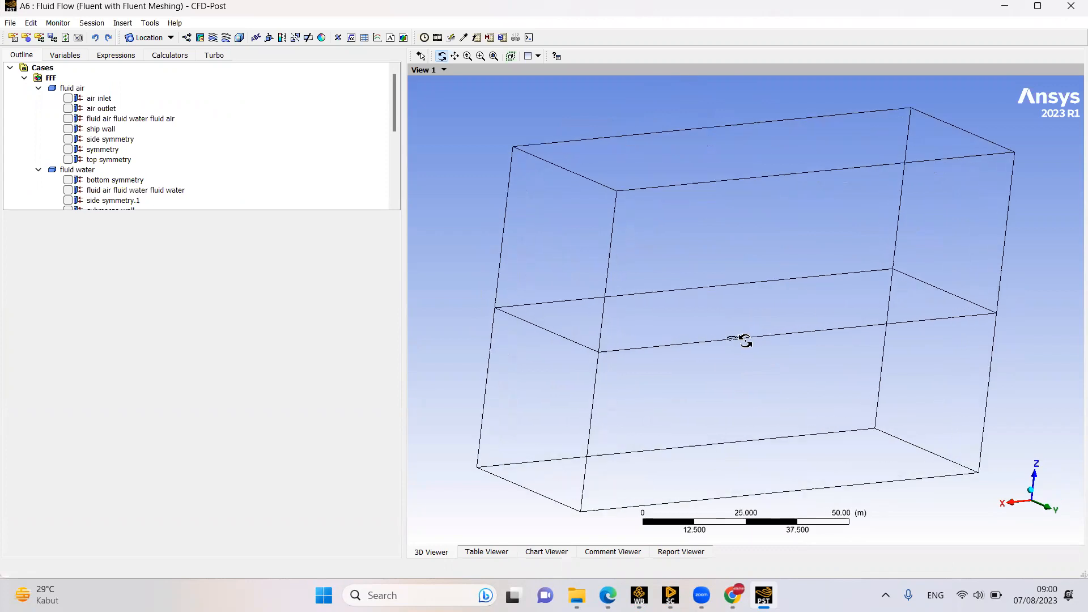
scroll(731, 416, "up", 5)
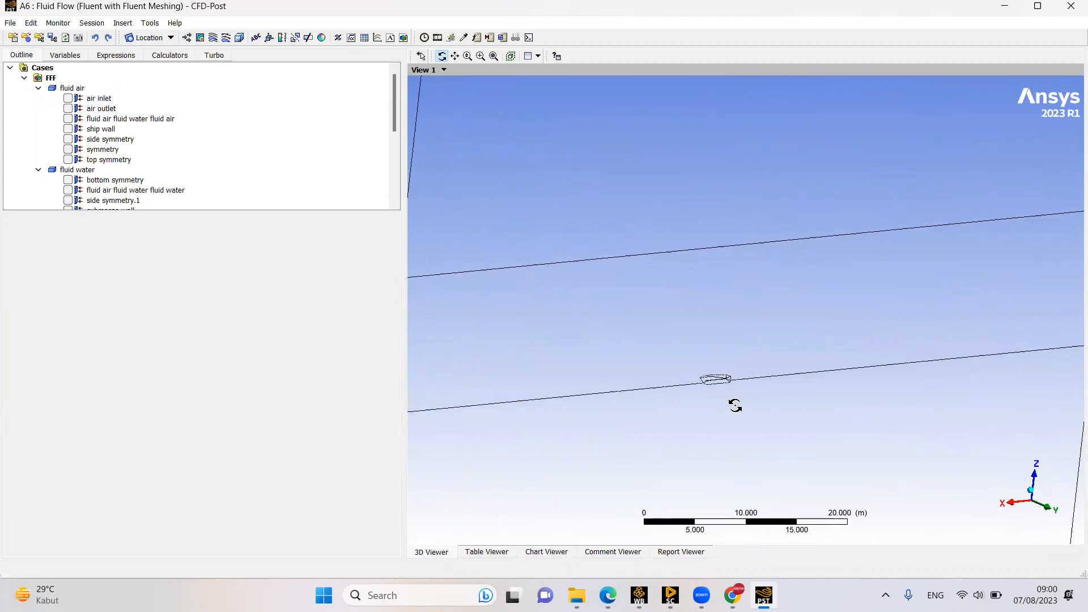
left_click_drag(729, 420, 826, 447)
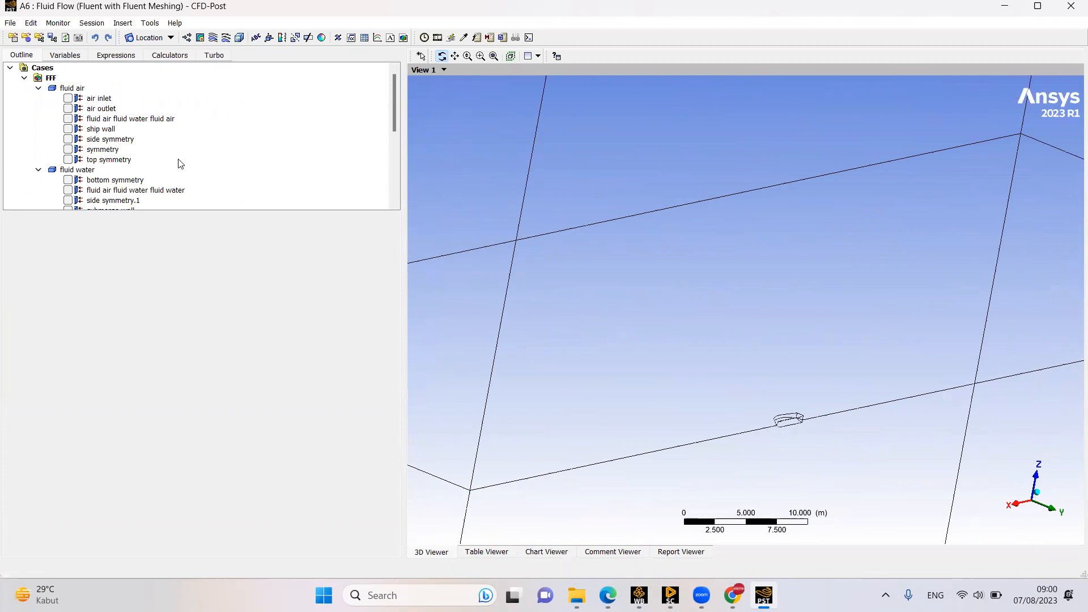
Set the Default Transform to ignore the domain's instancing info and apply a reflection about the ZX Plane
scroll(179, 163, "down", 5)
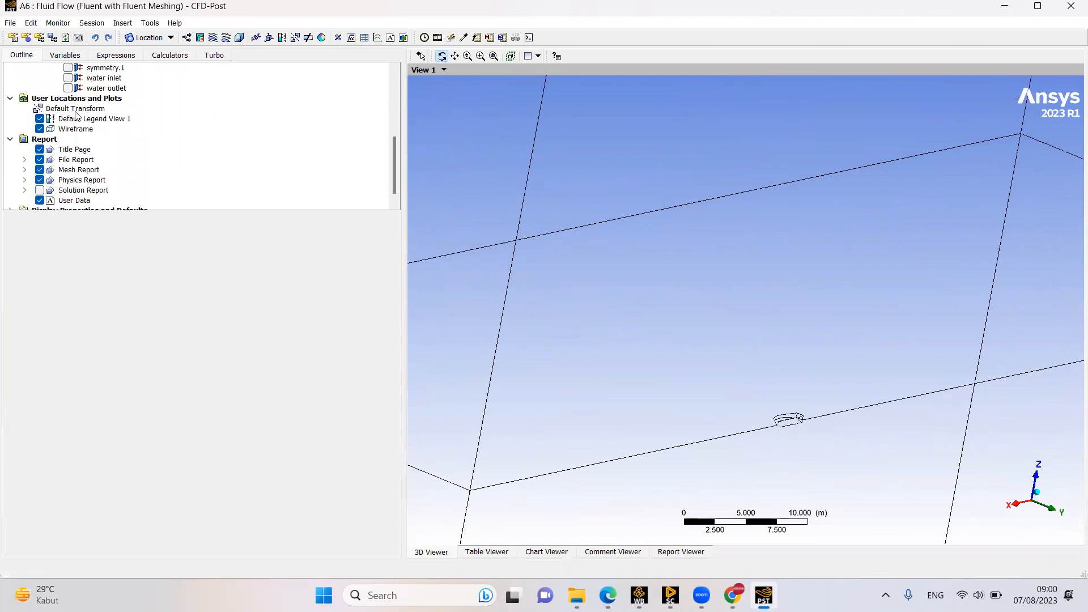
left_click(80, 111)
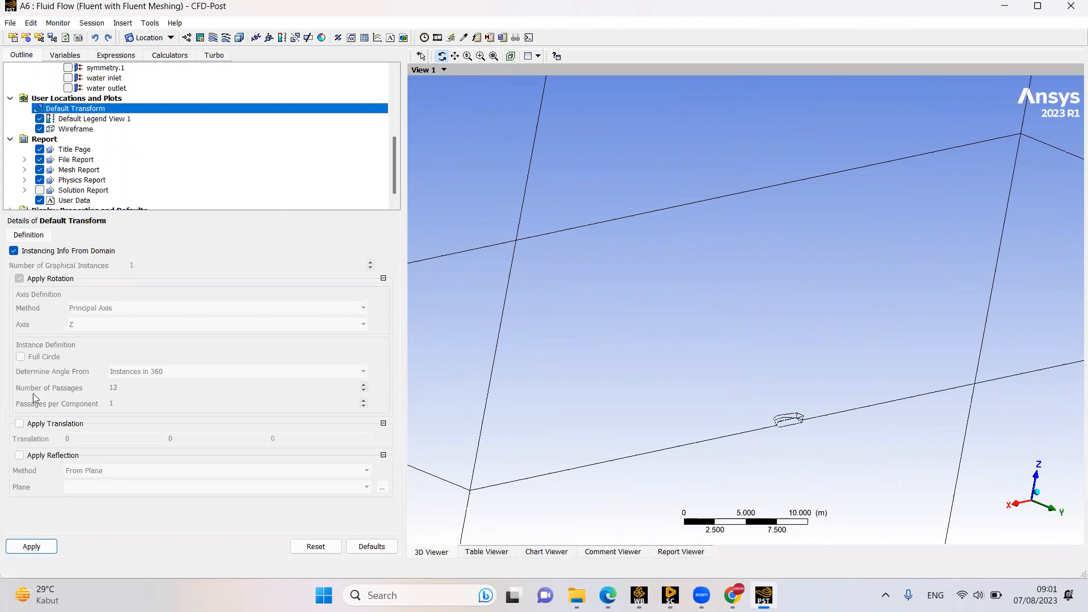
left_click(43, 455)
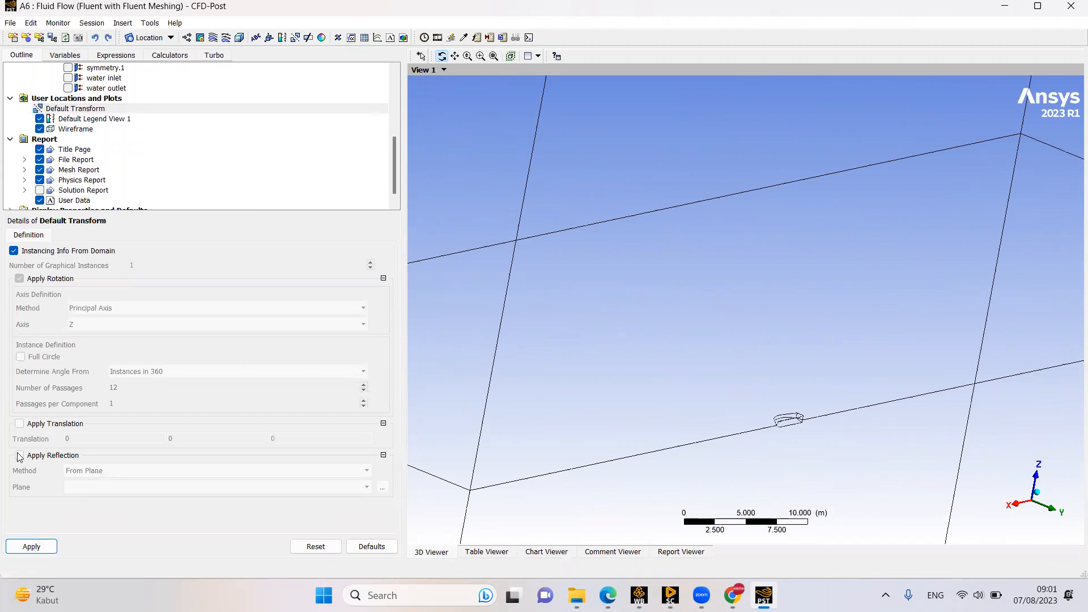
left_click(14, 251)
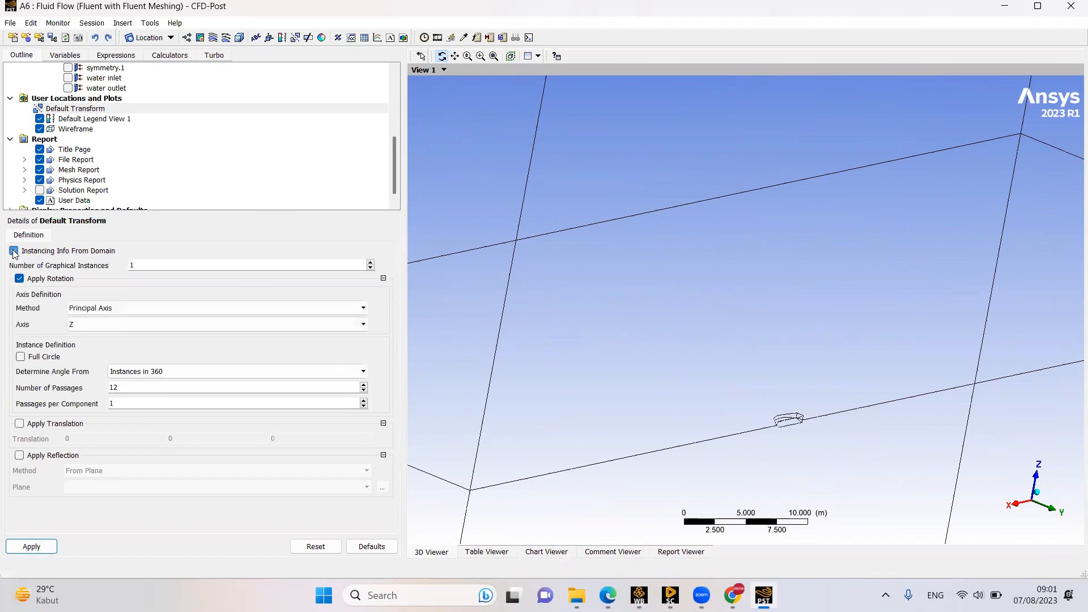
left_click(20, 457)
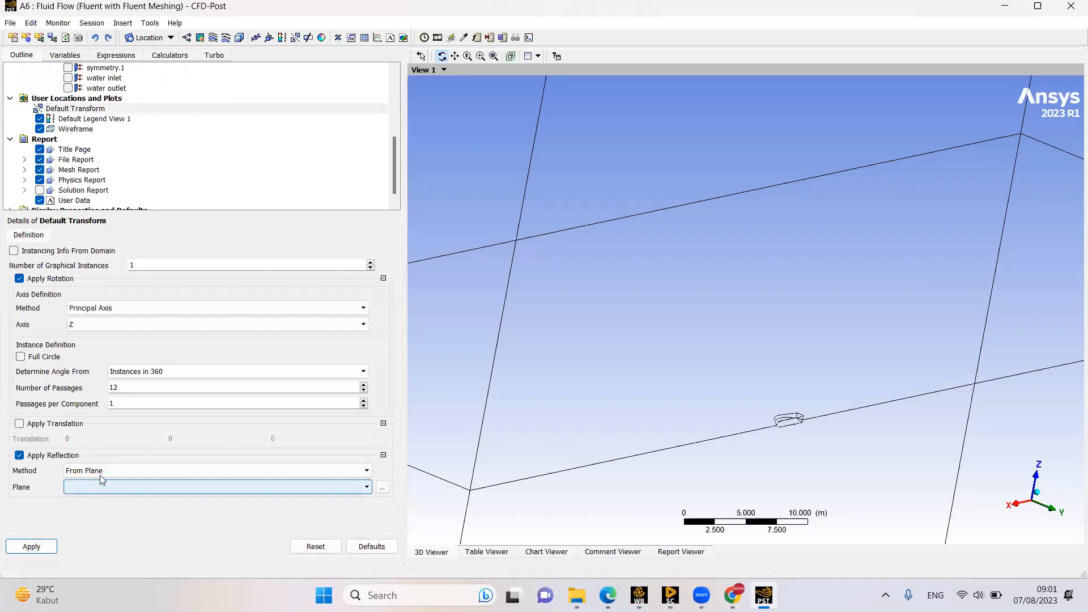
left_click(101, 474)
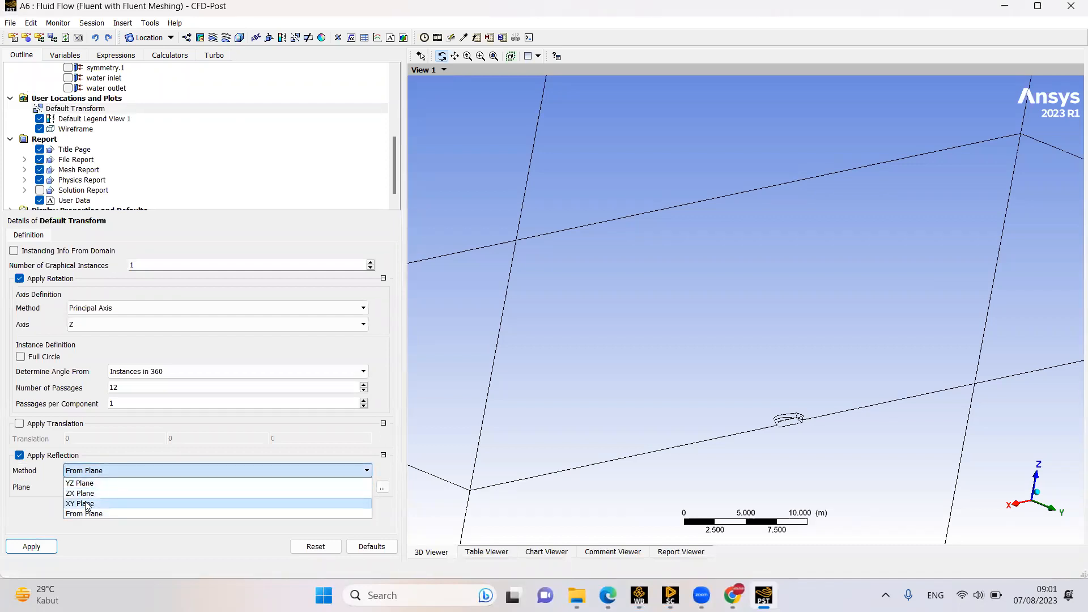
left_click(80, 493)
left_click(42, 548)
left_click_drag(899, 434, 712, 352)
scroll(227, 155, "up", 3)
scroll(227, 157, "up", 2)
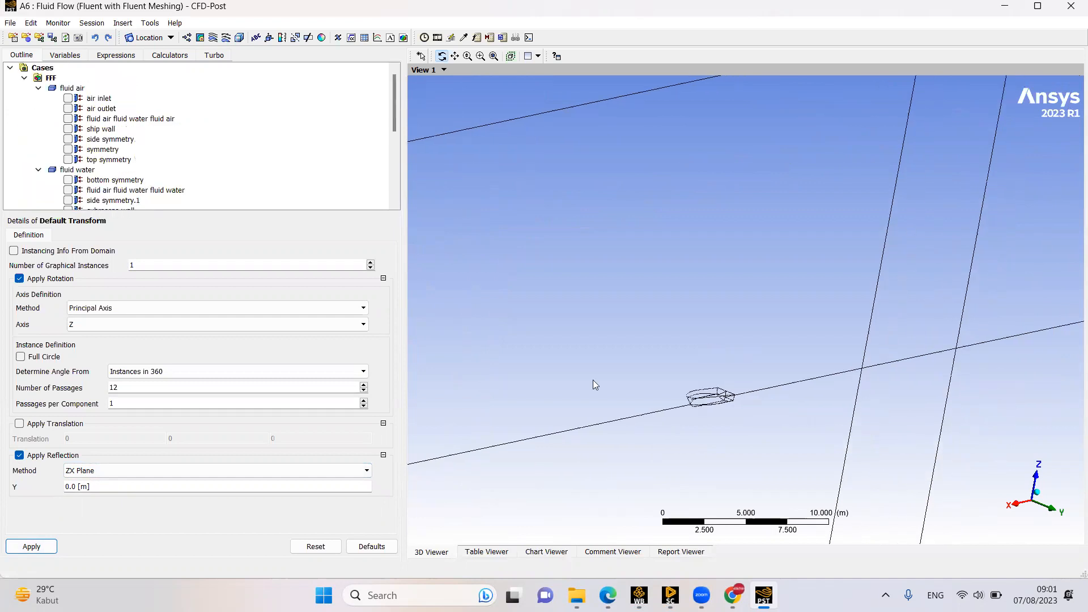
left_click_drag(748, 433, 730, 444)
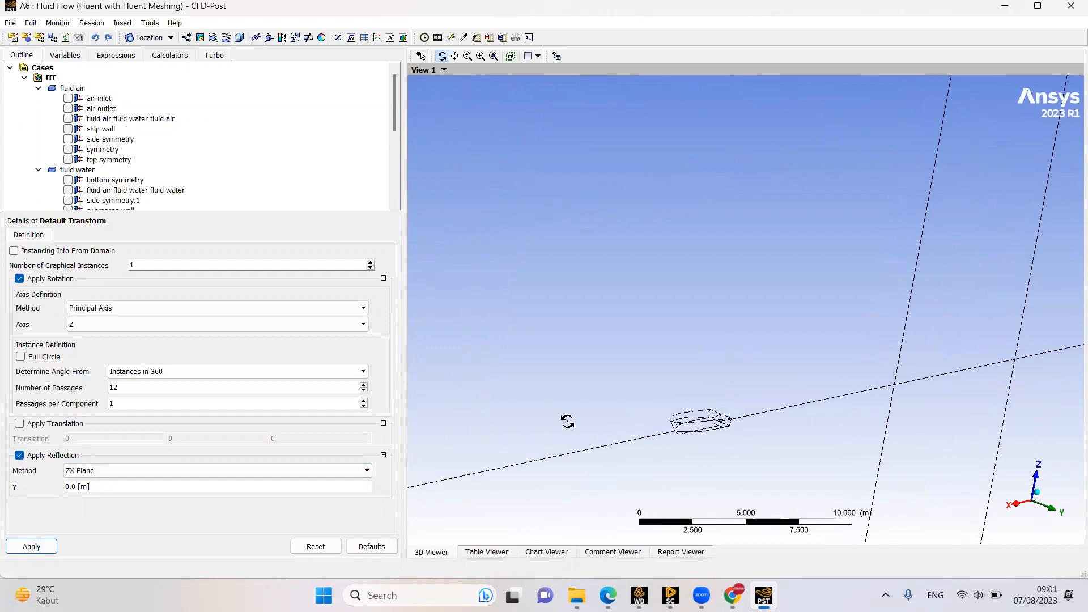
Insert a pressure contour located on the ship wall and submerge wall, keeping the global range and 11 contours
scroll(167, 148, "down", 2)
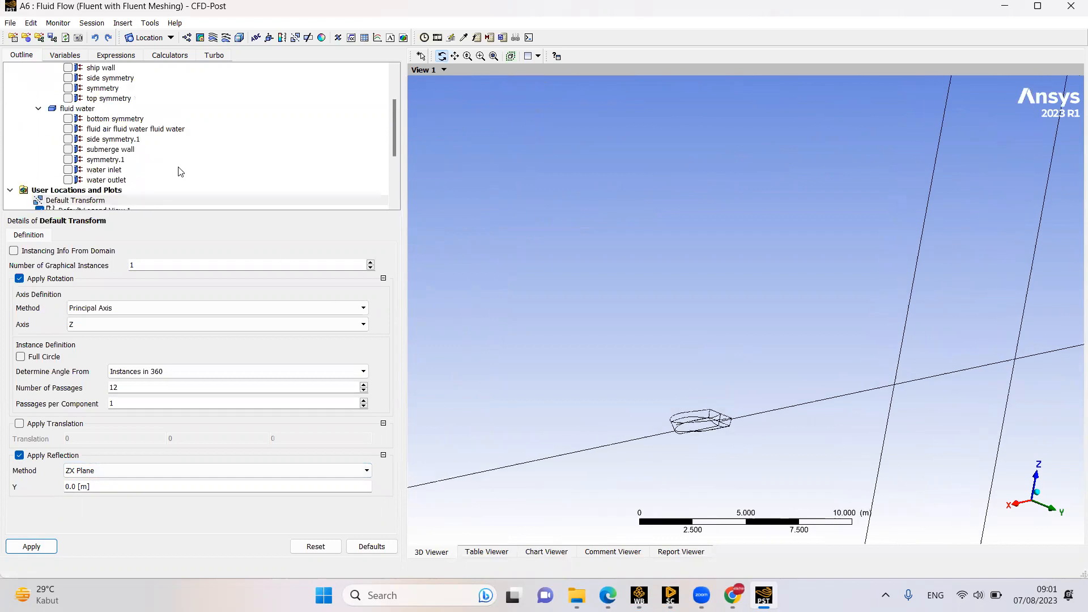
scroll(136, 188, "up", 2)
scroll(140, 180, "down", 2)
scroll(128, 136, "up", 1)
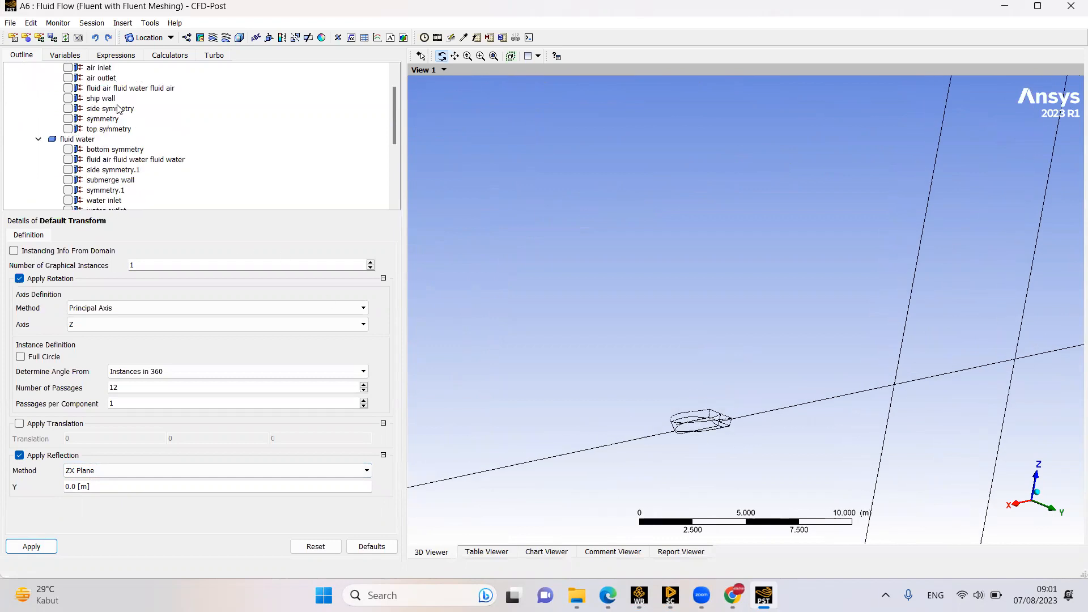
scroll(167, 168, "up", 1)
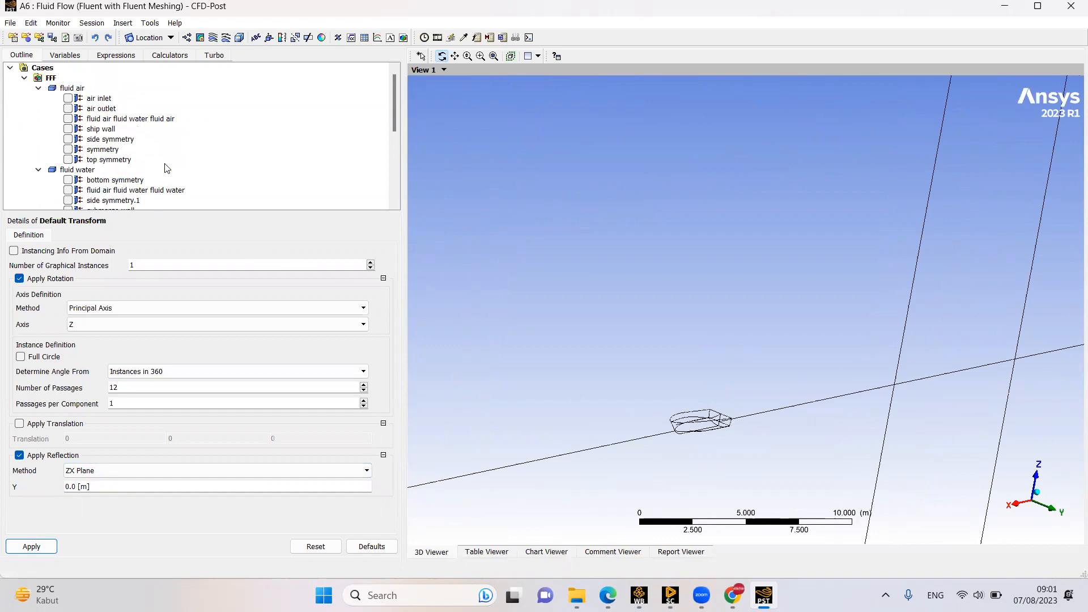
left_click(102, 129)
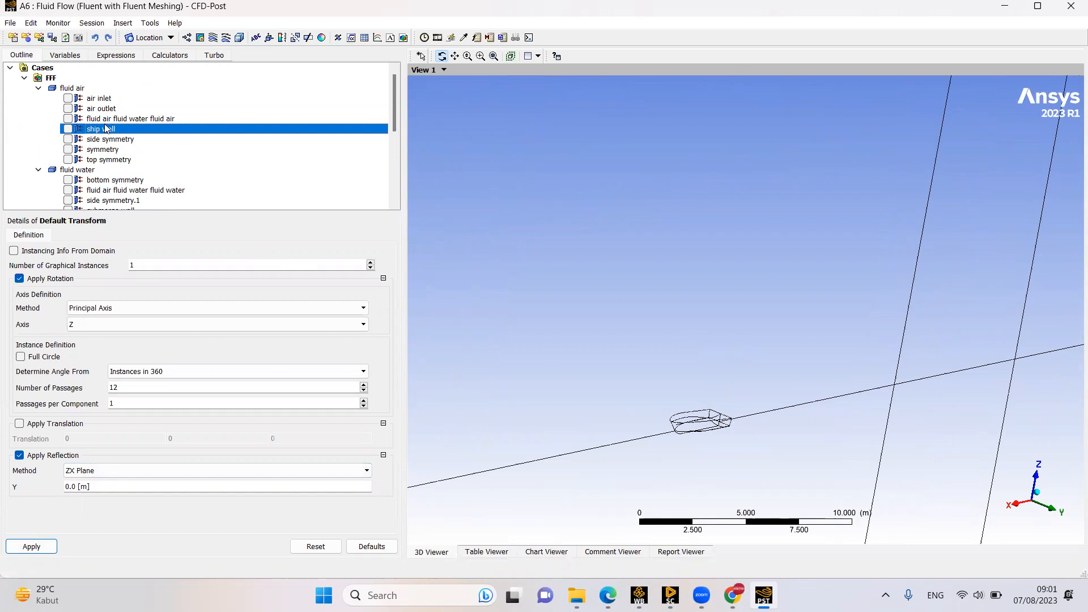
scroll(120, 198, "down", 2)
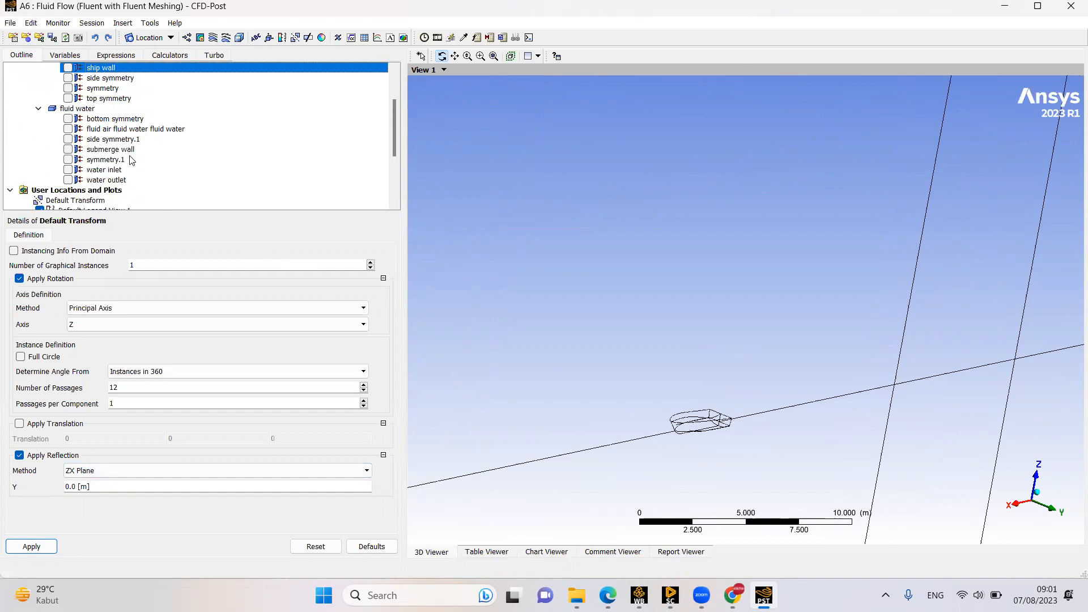
left_click(130, 151)
right_click(131, 150)
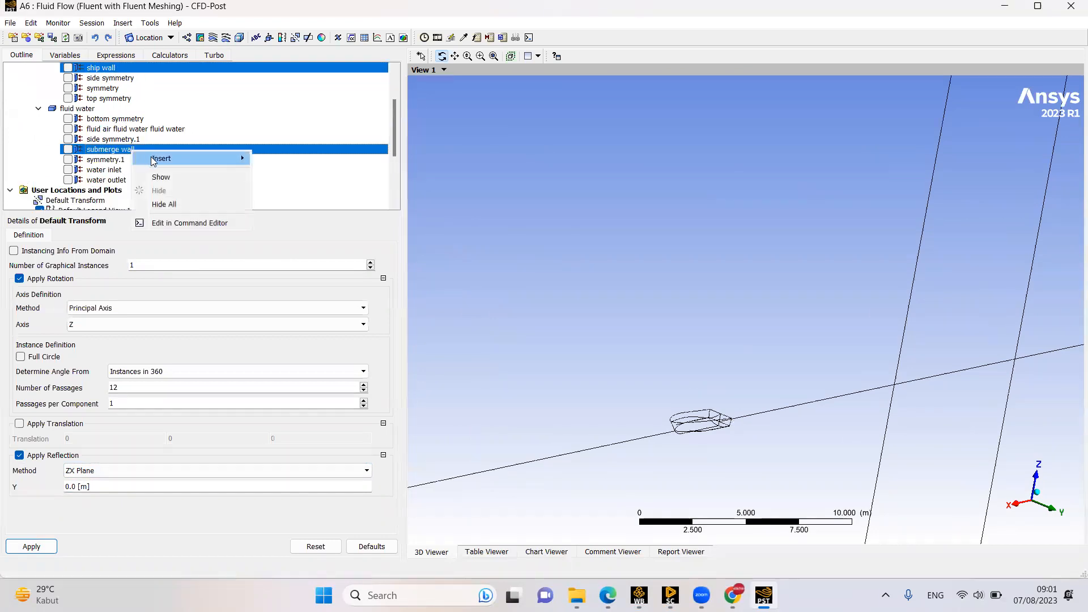
mouse_move(187, 159)
left_click(278, 174)
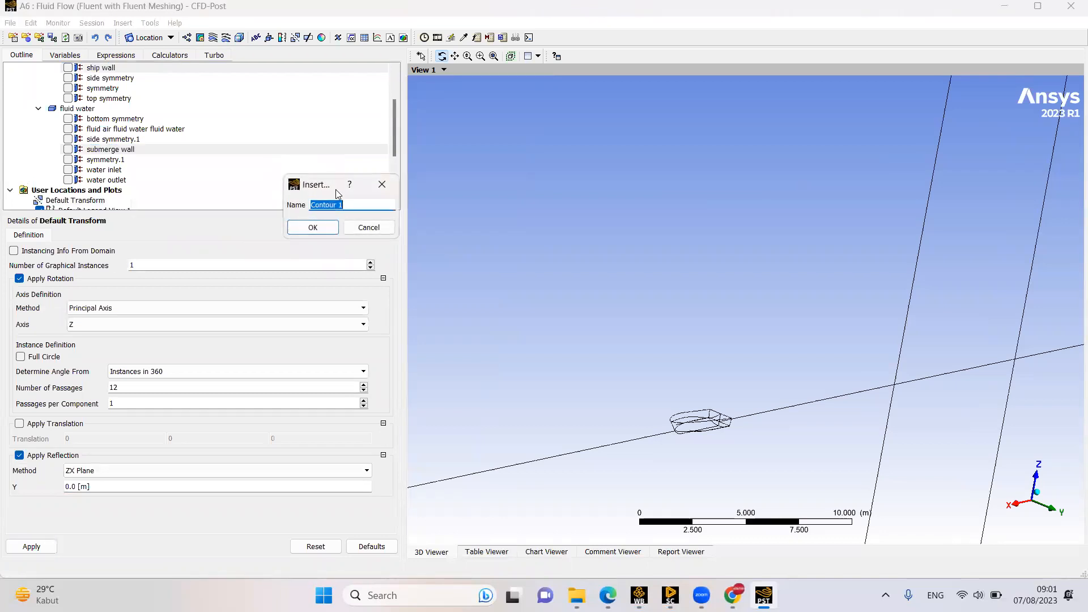
left_click(313, 226)
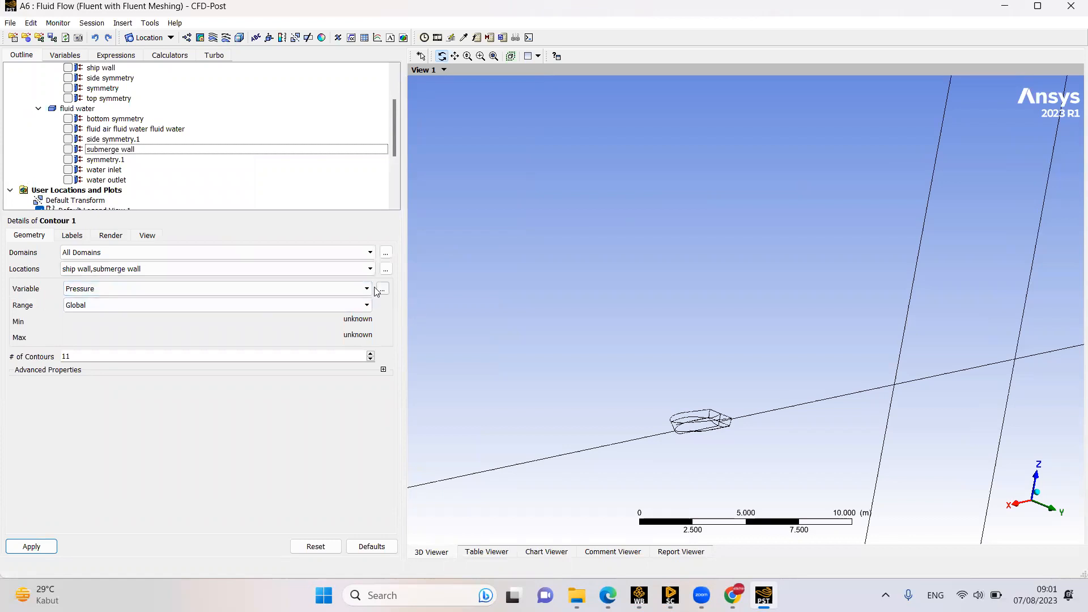
left_click(45, 546)
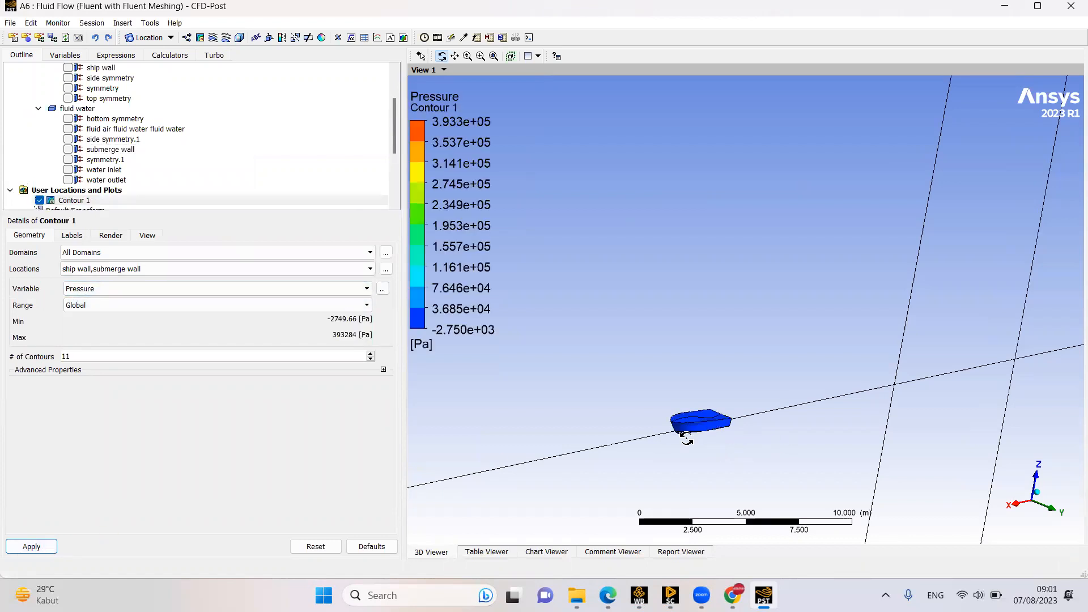
Inspect the pressure contour on the hull up close and hide it from the view
scroll(679, 424, "up", 1)
left_click_drag(692, 405, 691, 451)
scroll(693, 451, "up", 3)
middle_click_drag(679, 440, 683, 363)
scroll(685, 433, "up", 3)
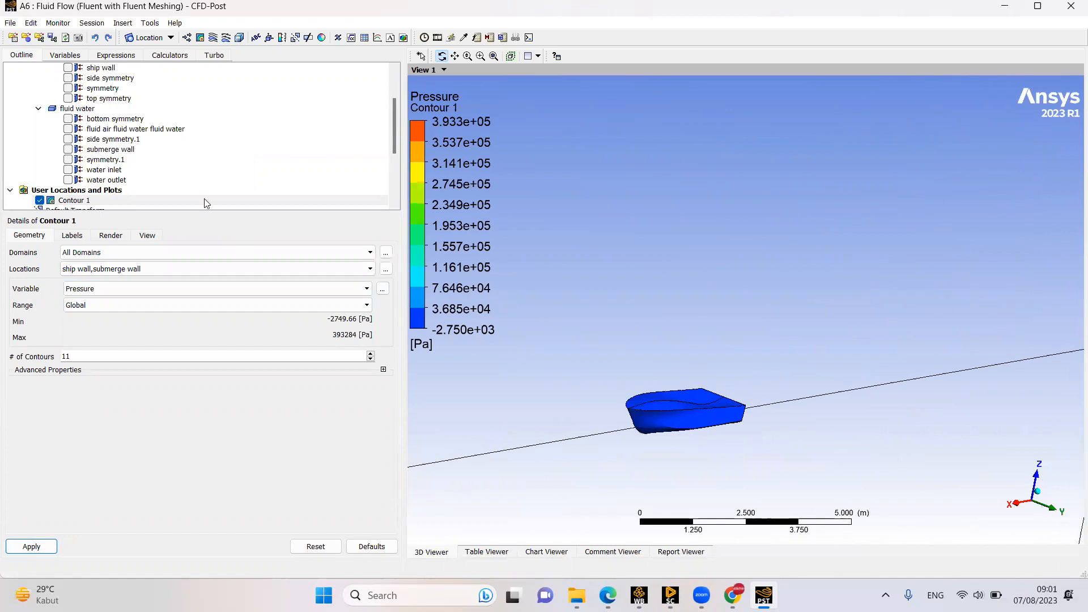
left_click(40, 200)
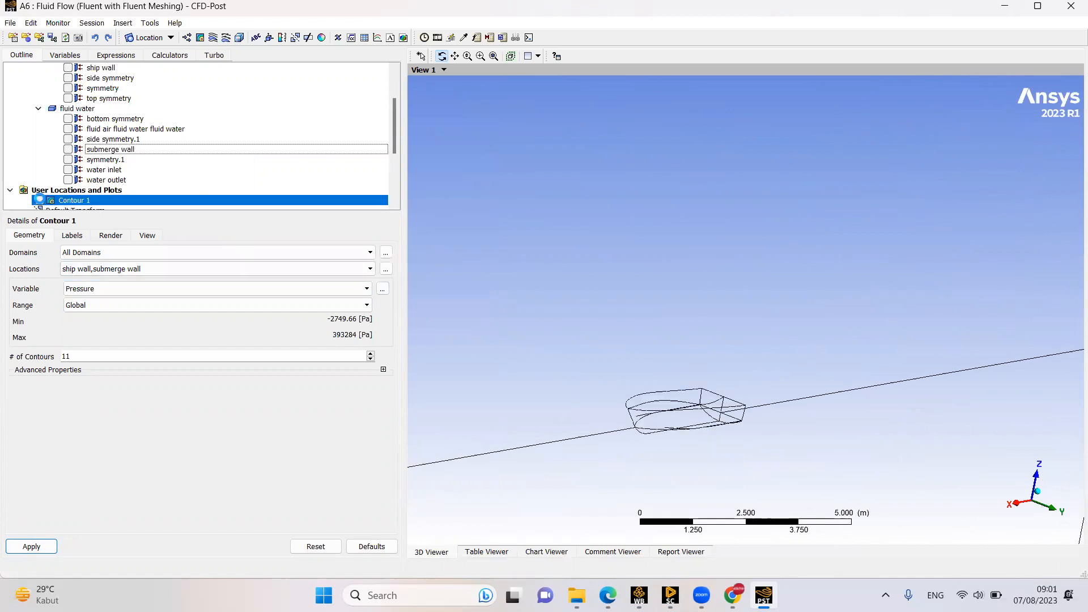
left_click_drag(683, 403, 692, 412)
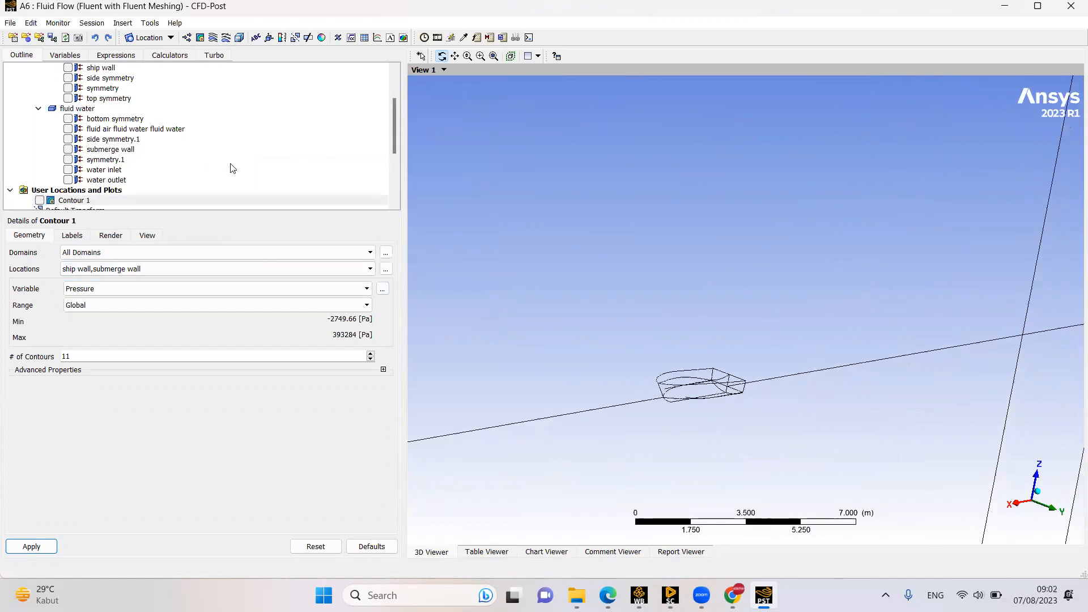
Insert a second contour located on both symmetry boundaries, symmetry and symmetry.1
scroll(227, 171, "up", 2)
scroll(180, 177, "down", 3)
scroll(180, 177, "up", 3)
scroll(146, 181, "down", 2)
scroll(220, 187, "up", 1)
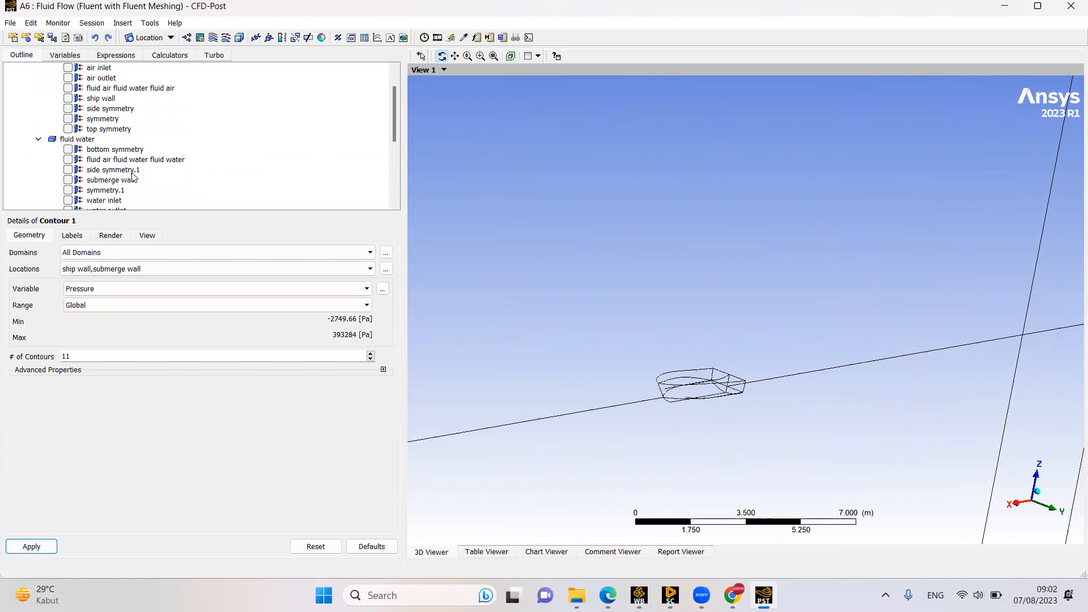
scroll(677, 403, "up", 2)
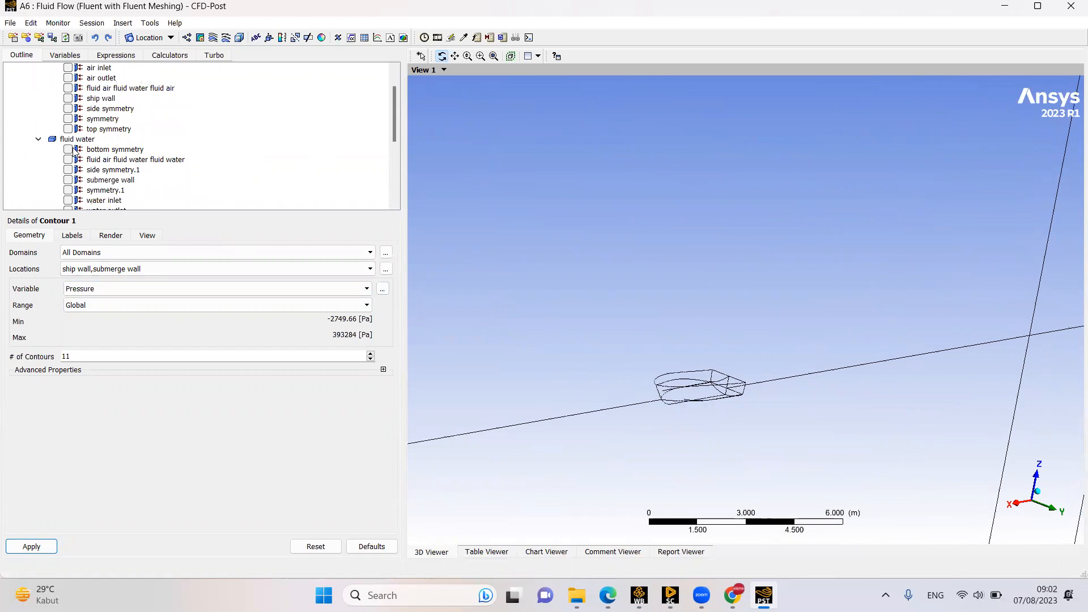
scroll(133, 172, "up", 1)
scroll(726, 358, "down", 2)
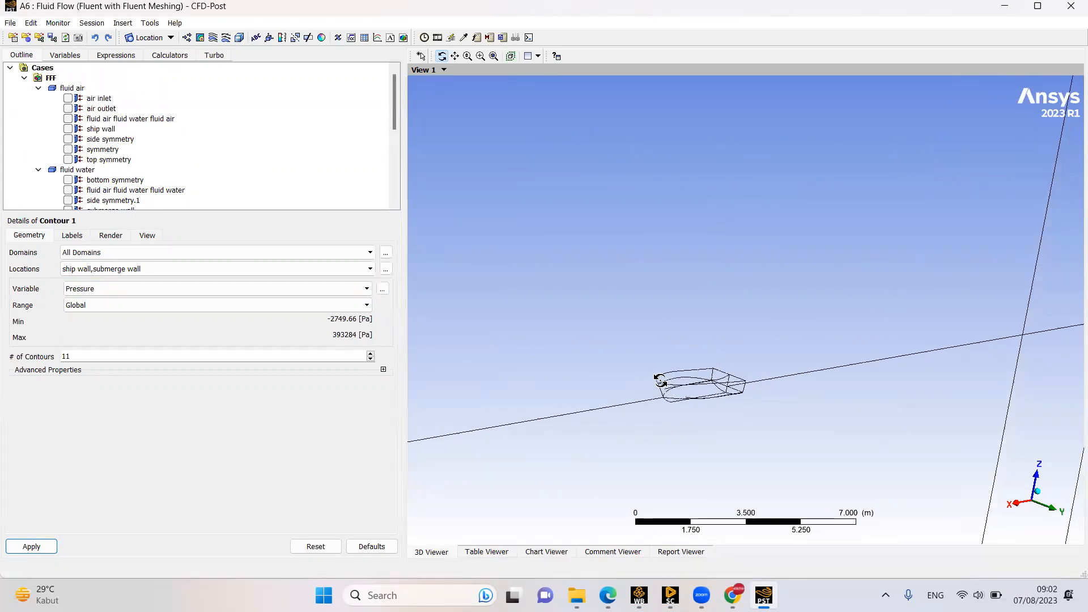
scroll(114, 163, "down", 1)
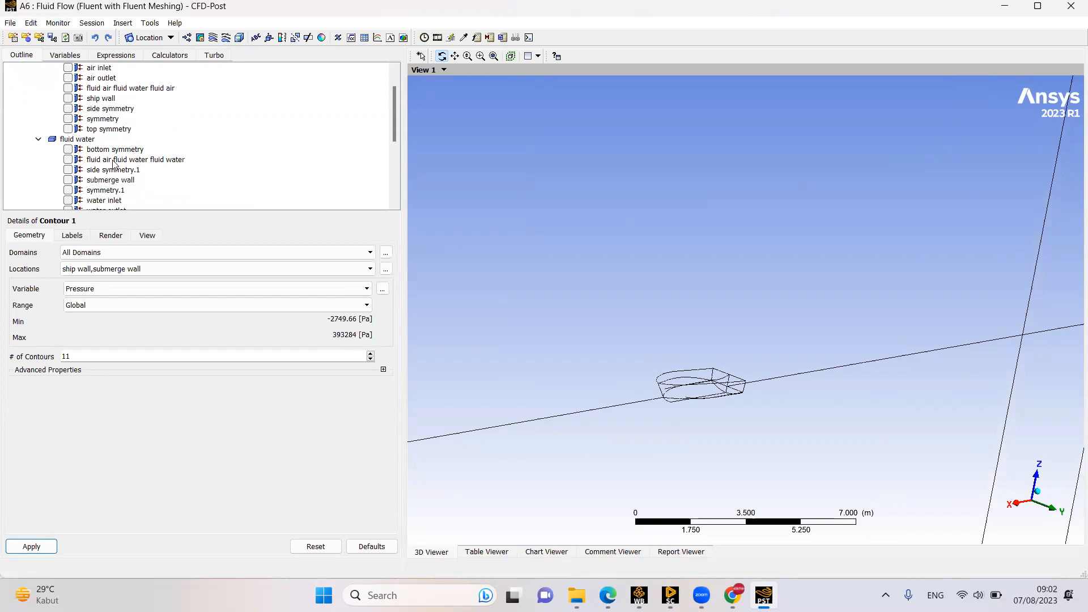
scroll(113, 163, "down", 1)
left_click(118, 88)
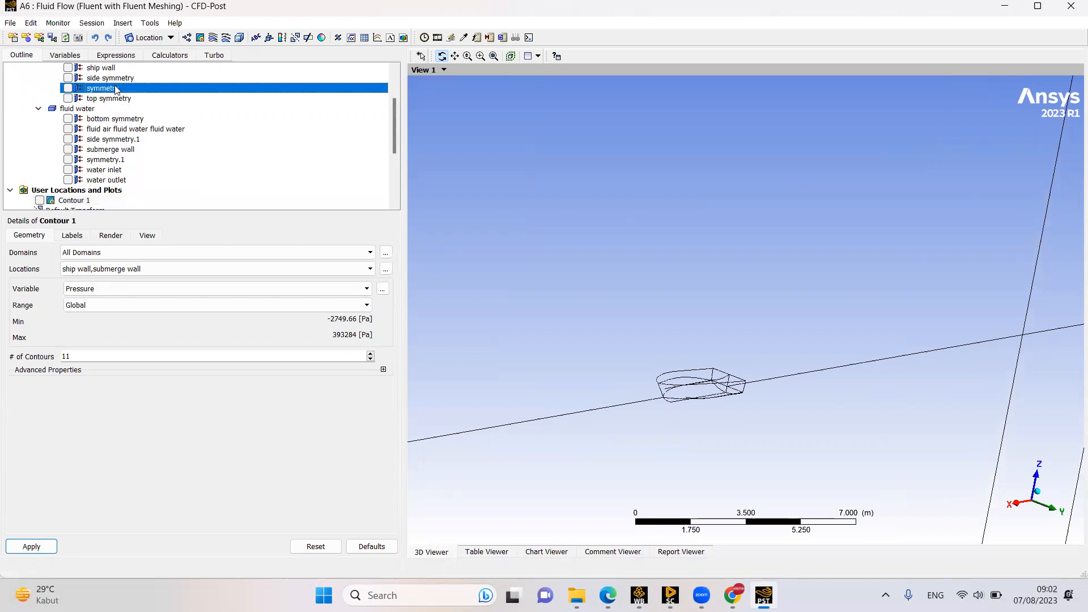
right_click(130, 163)
mouse_move(170, 169)
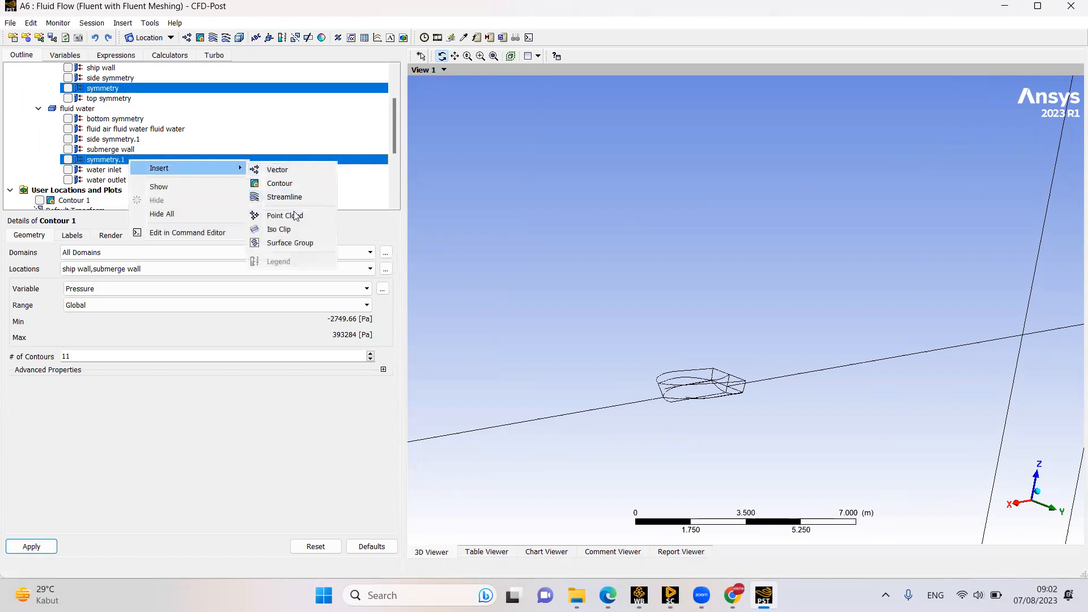
left_click(279, 183)
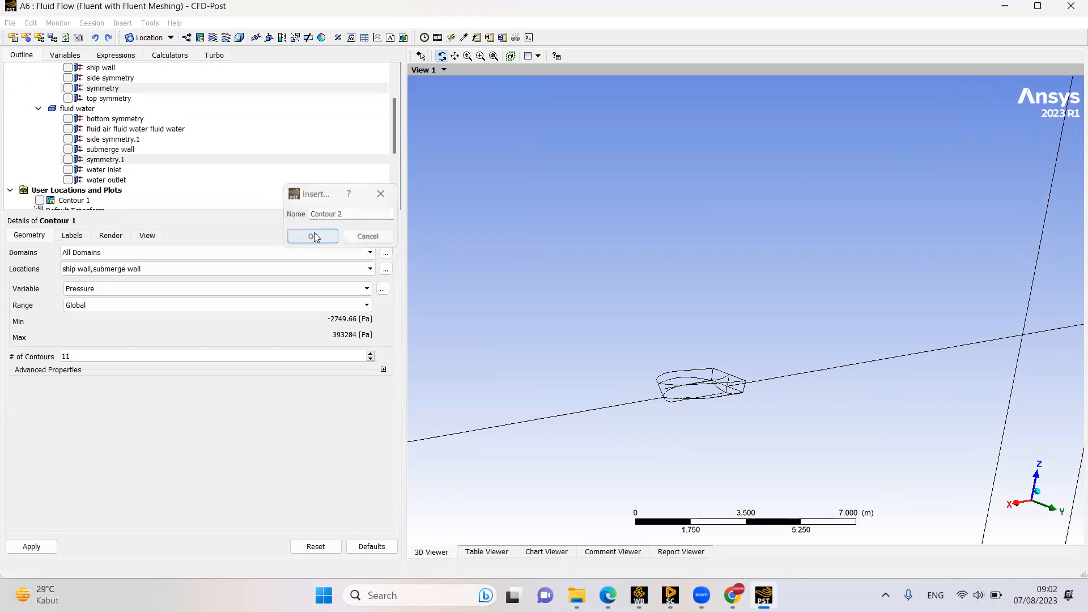
left_click(313, 236)
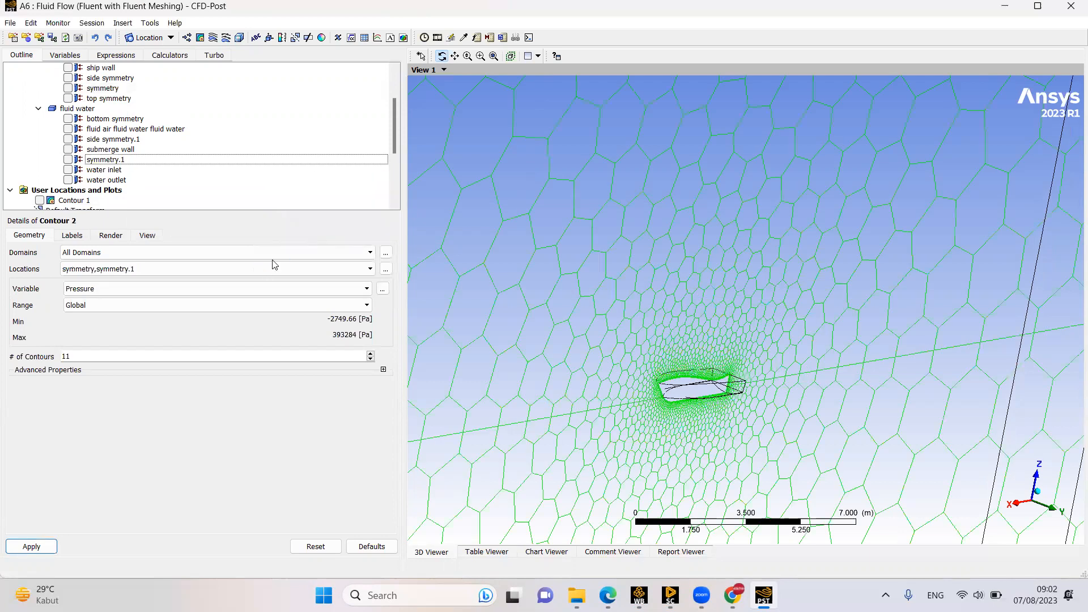
Set the symmetry contour's variable to Water.Volume Fraction and generate the plot
left_click(382, 288)
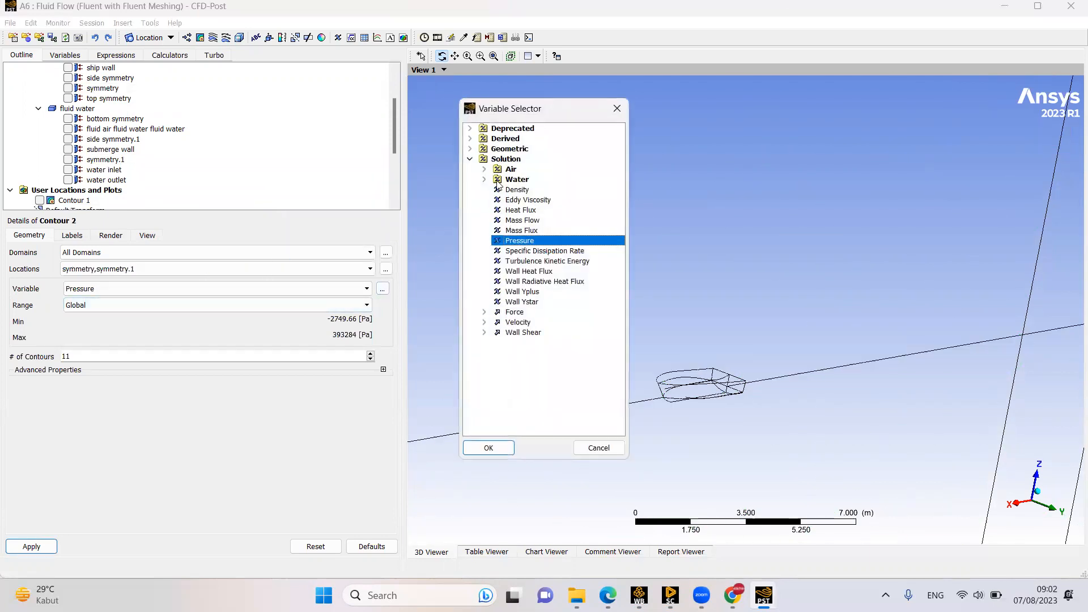
left_click(590, 448)
left_click(170, 288)
scroll(119, 368, "down", 5)
scroll(119, 372, "down", 3)
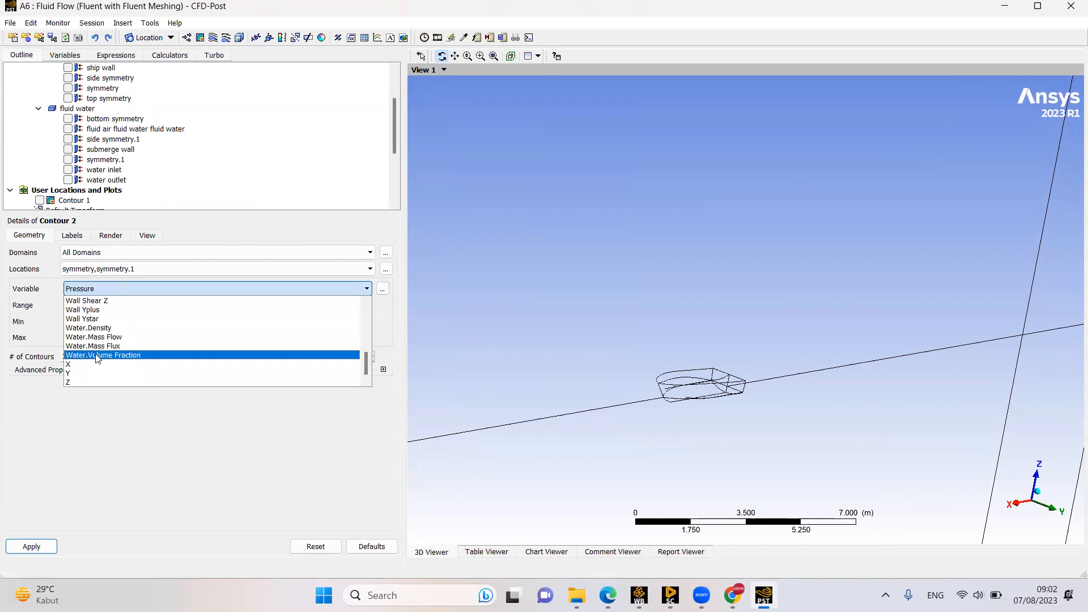
left_click(96, 355)
left_click(25, 545)
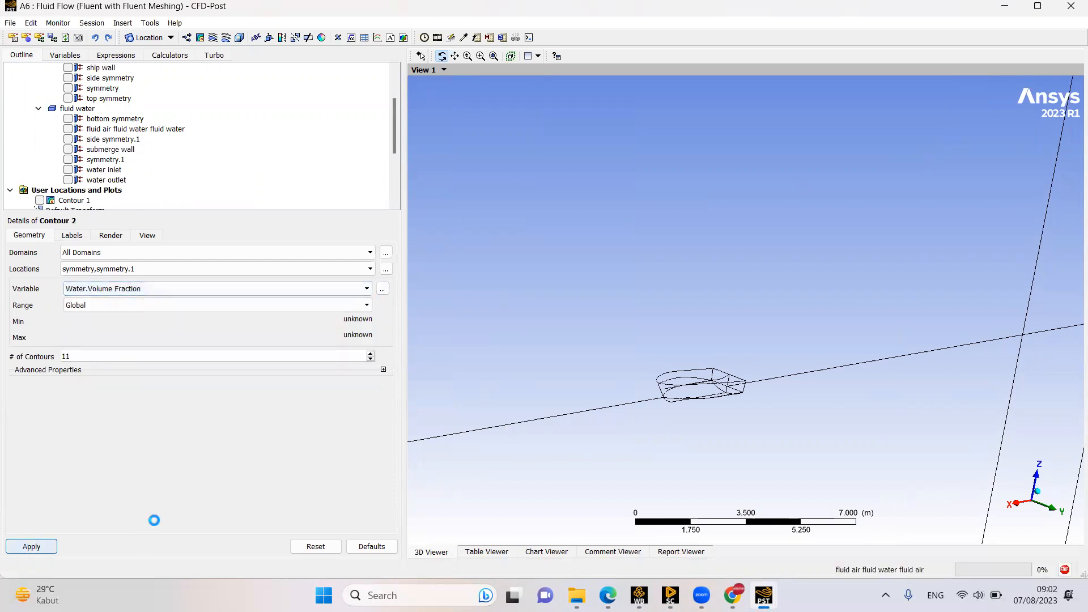
scroll(748, 399, "down", 3)
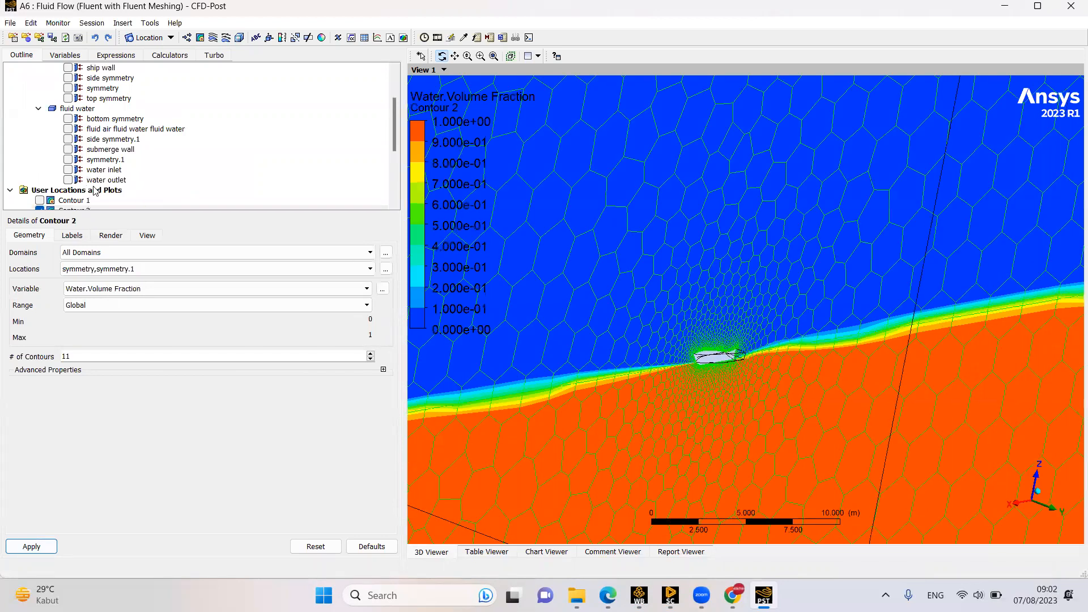
Hide the symmetry contour and change the hull contour's variable to Water.Volume Fraction
scroll(39, 183, "down", 1)
left_click(40, 180)
left_click(70, 170)
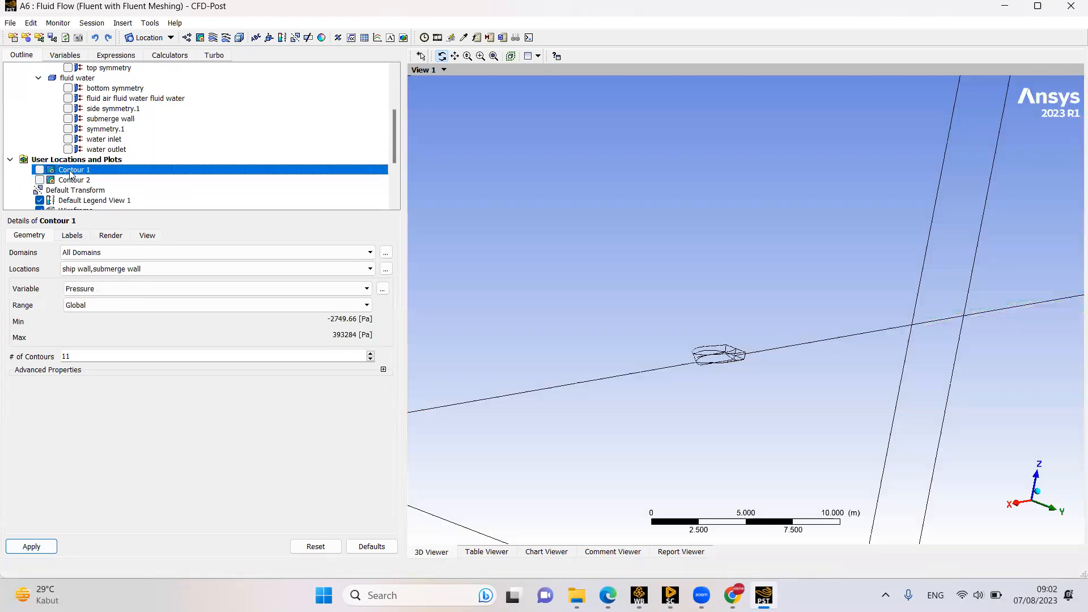
left_click(340, 288)
scroll(170, 335, "down", 10)
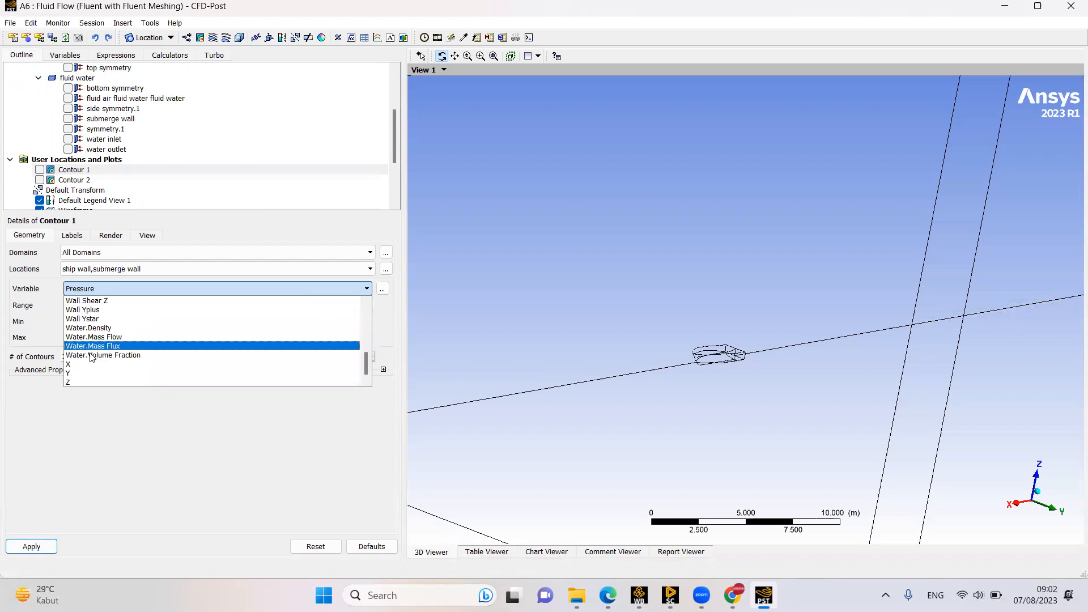
left_click(92, 355)
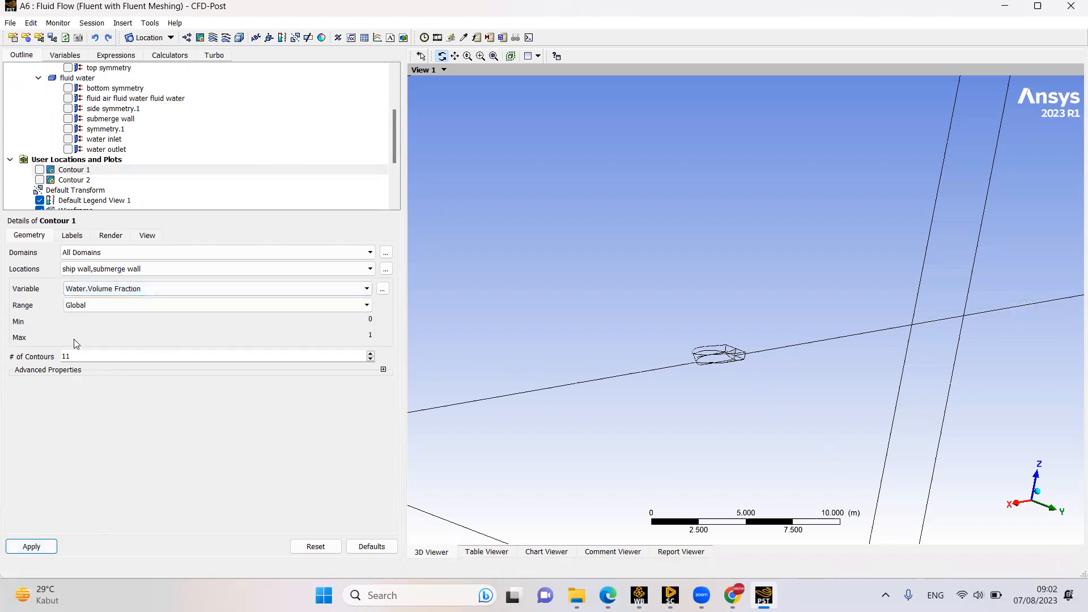
Display the hull contour and inspect the water volume fraction over the ship and submerge walls up close
left_click_drag(699, 329, 537, 303)
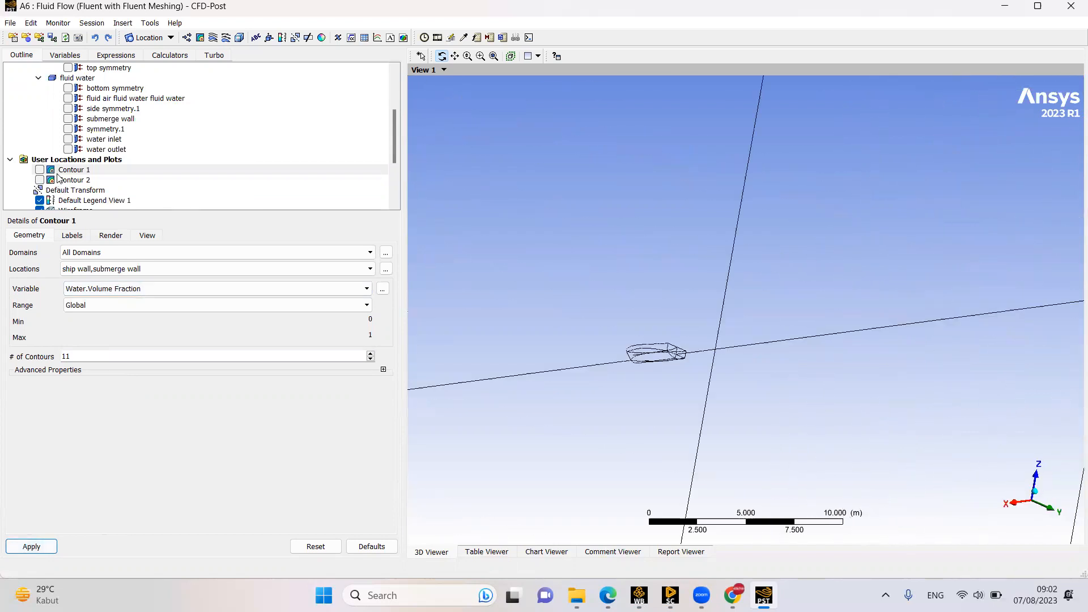
left_click(40, 169)
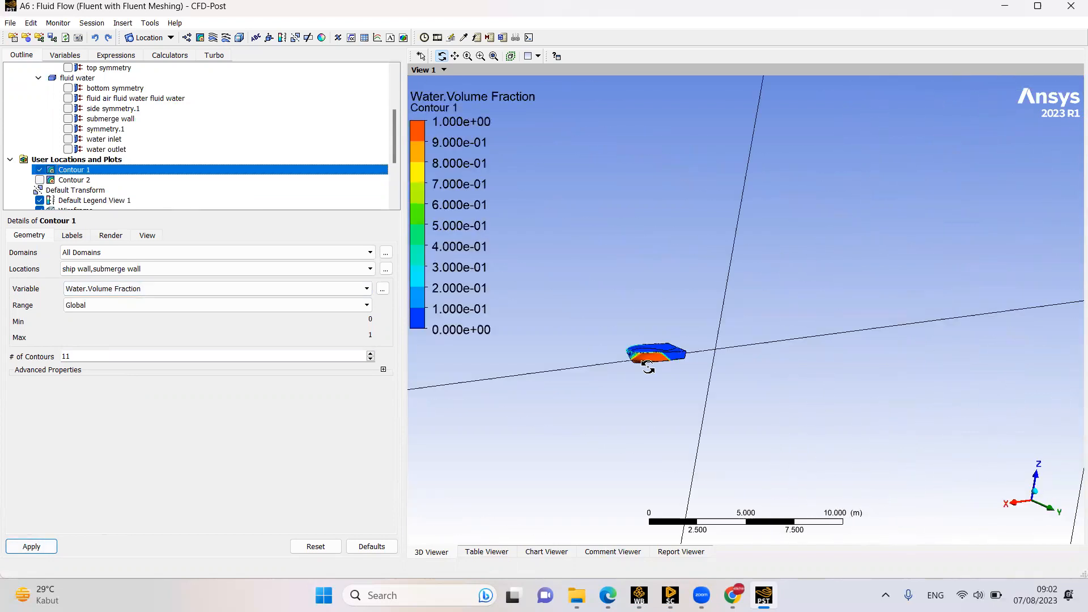
left_click_drag(634, 348, 747, 313)
scroll(747, 313, "up", 5)
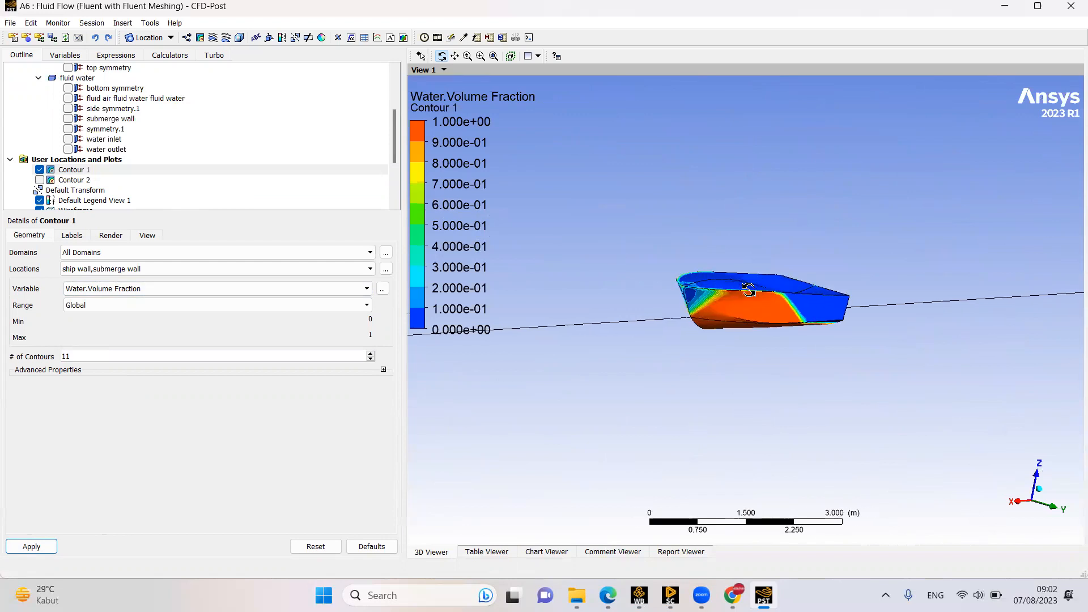
scroll(723, 277, "up", 3)
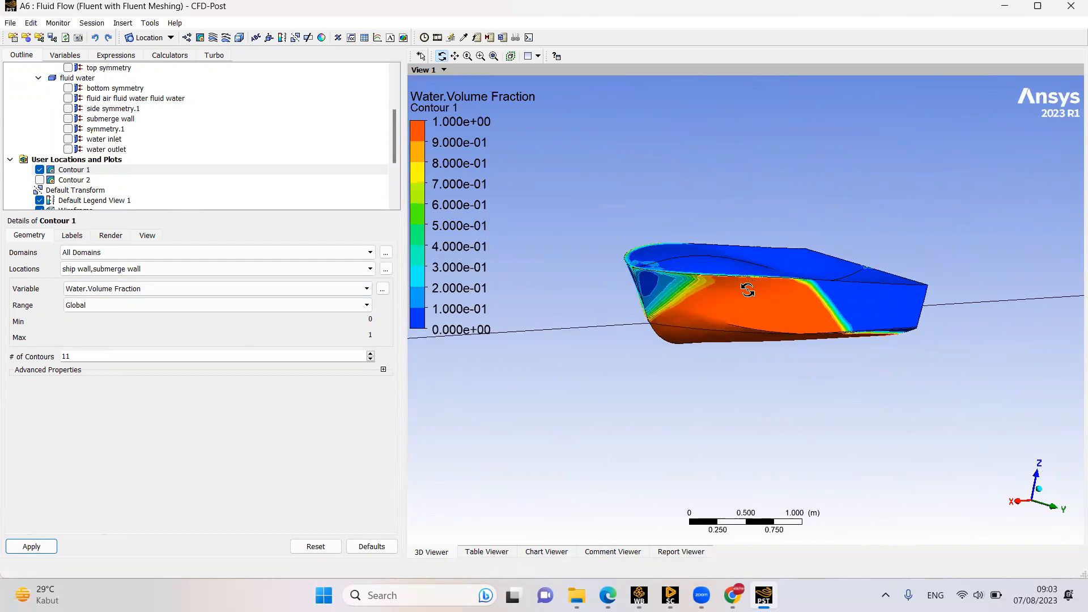
scroll(755, 285, "down", 3)
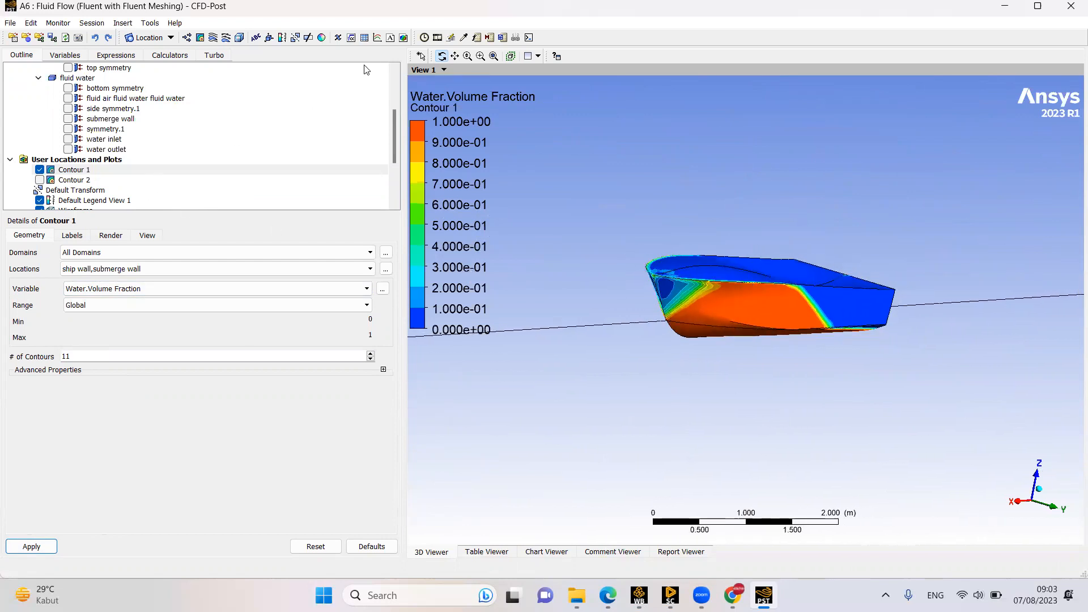
scroll(629, 211, "down", 1)
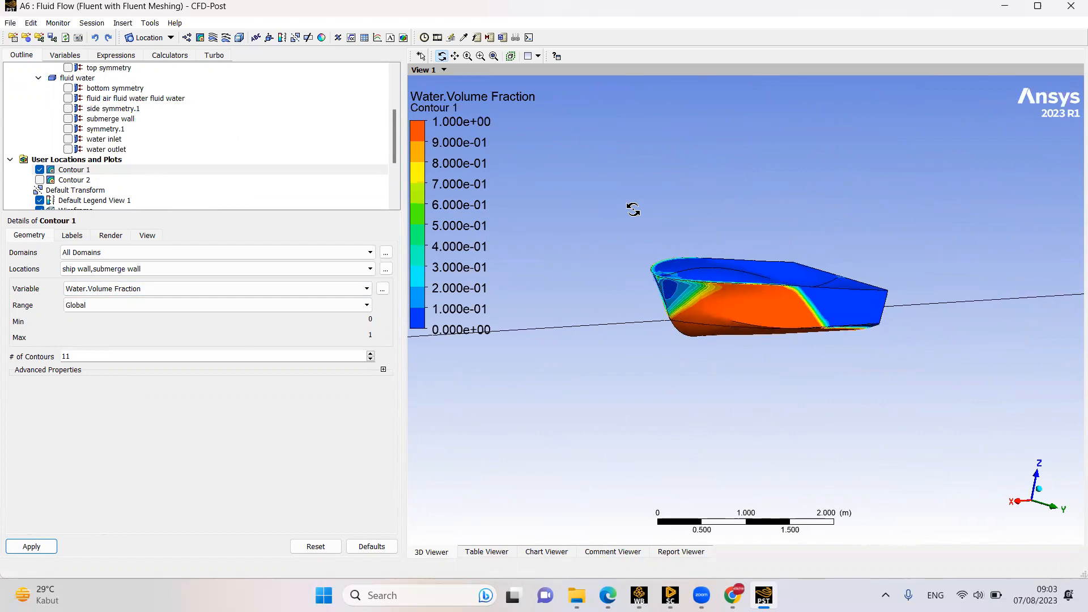
Insert an isosurface location with its default name
left_click(123, 23)
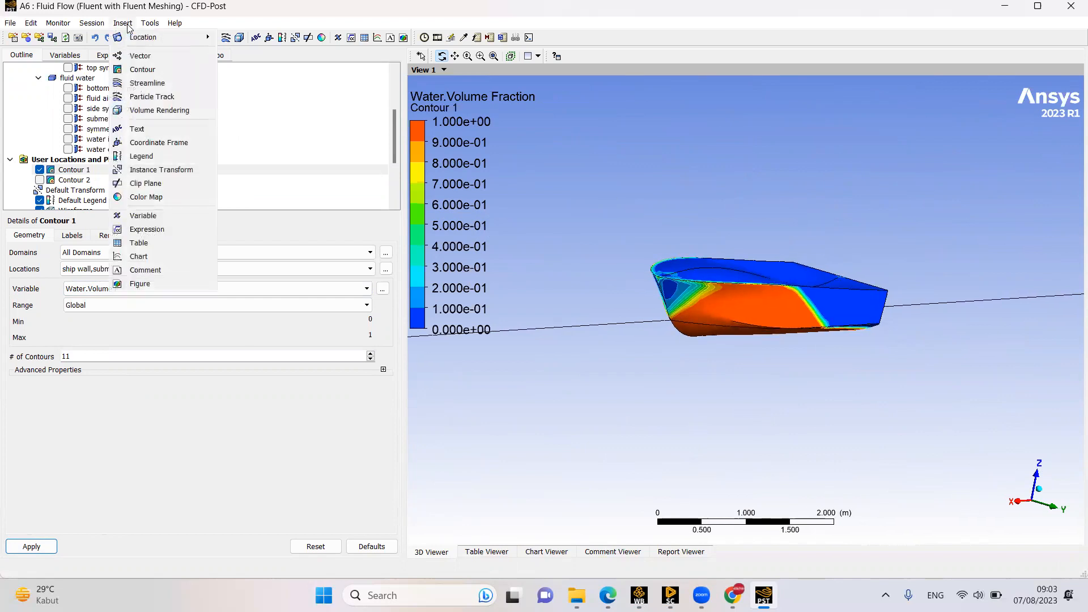
left_click(202, 7)
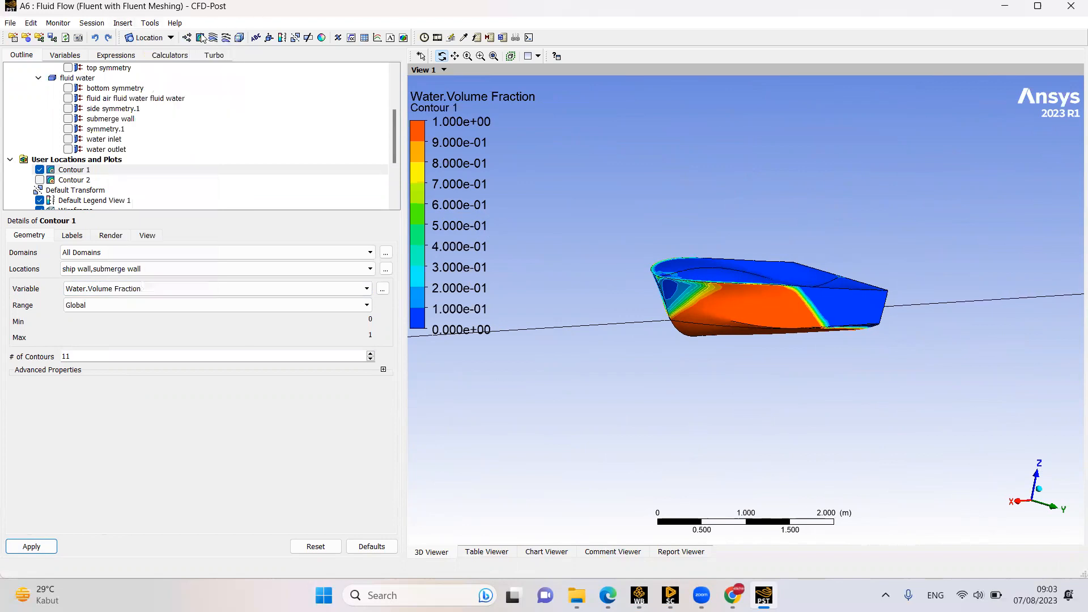
left_click(142, 38)
left_click(160, 122)
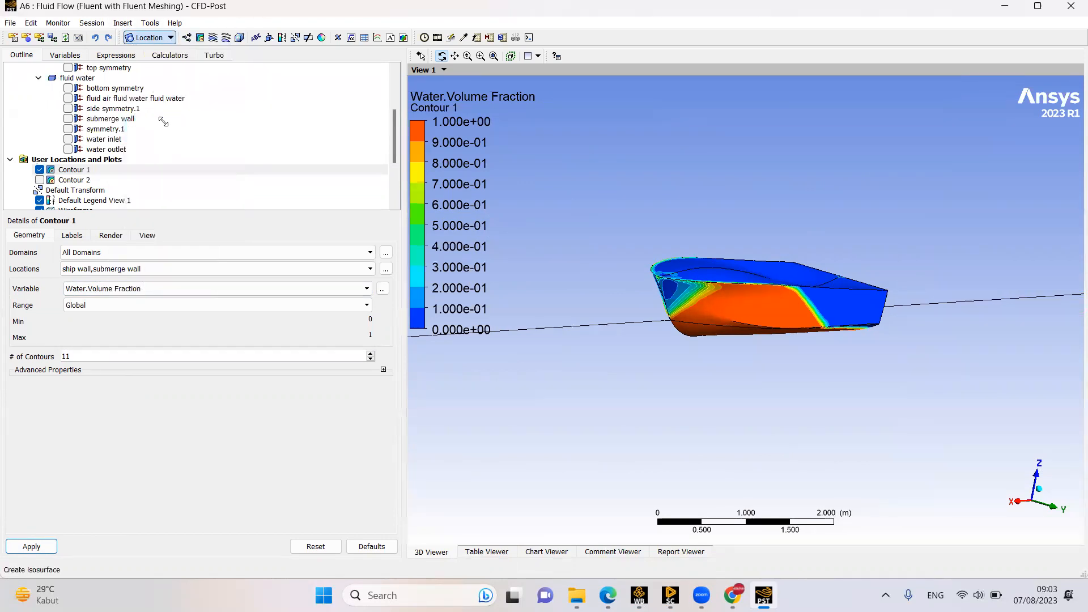
left_click(195, 176)
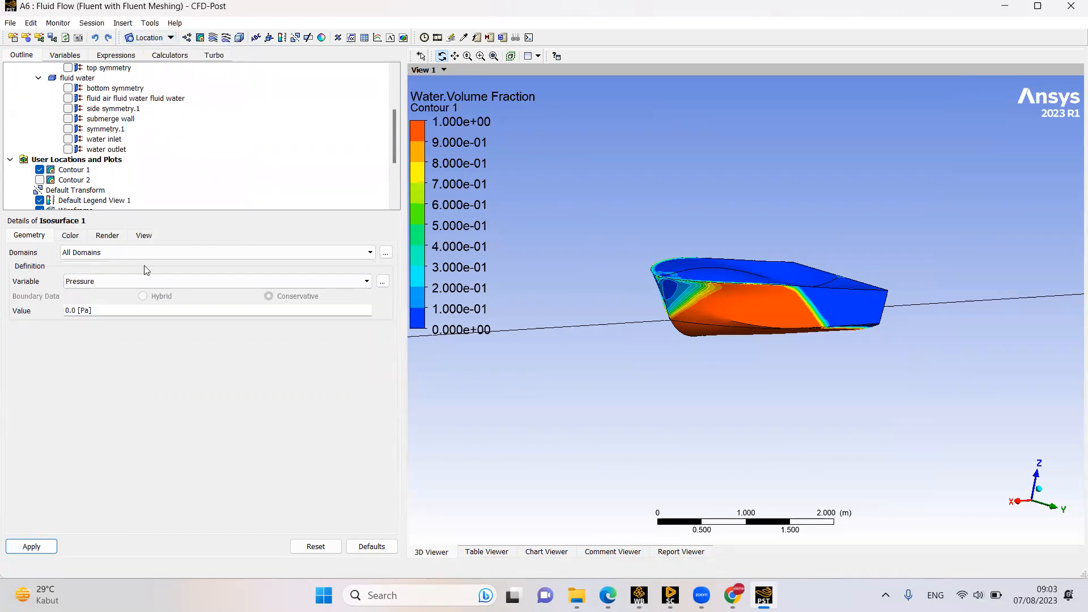
Define the isosurface by Water.Volume Fraction at a value of 0.5 and generate it
left_click(82, 283)
scroll(107, 346, "down", 10)
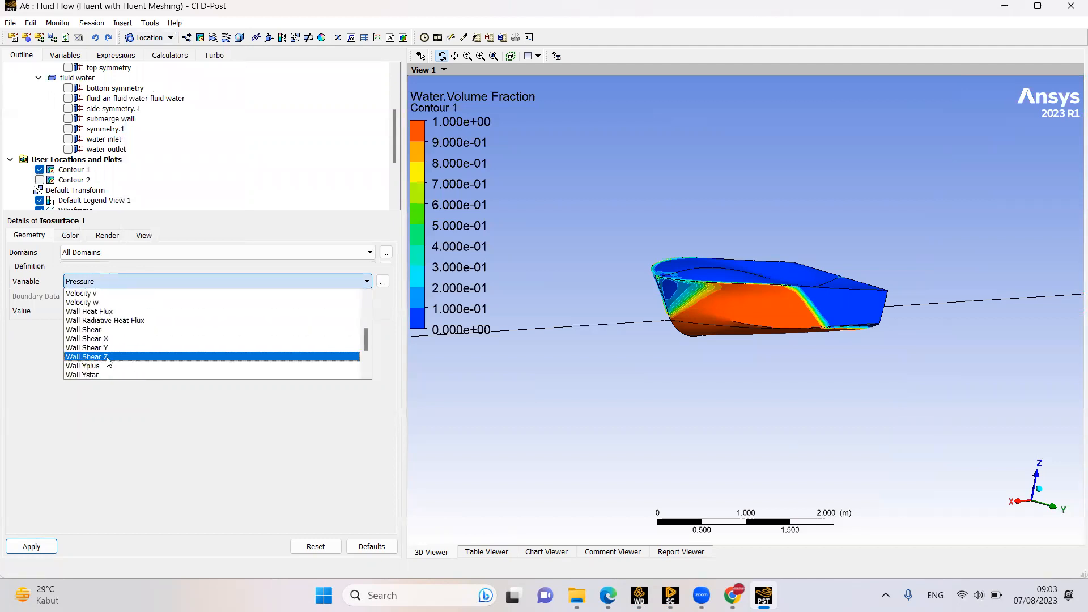
left_click(107, 348)
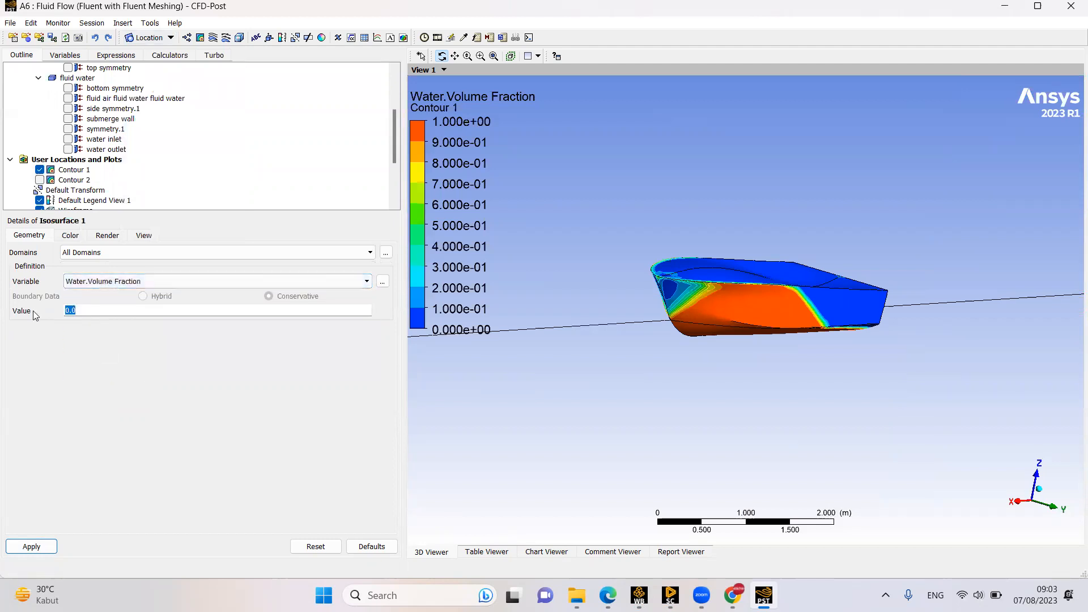
type("0.5")
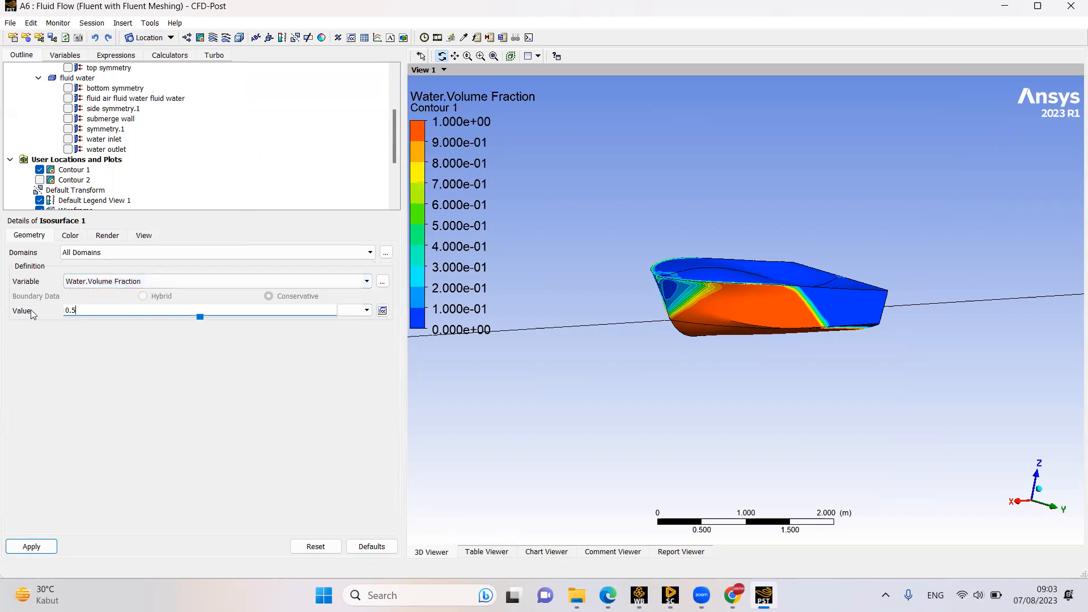
left_click(31, 546)
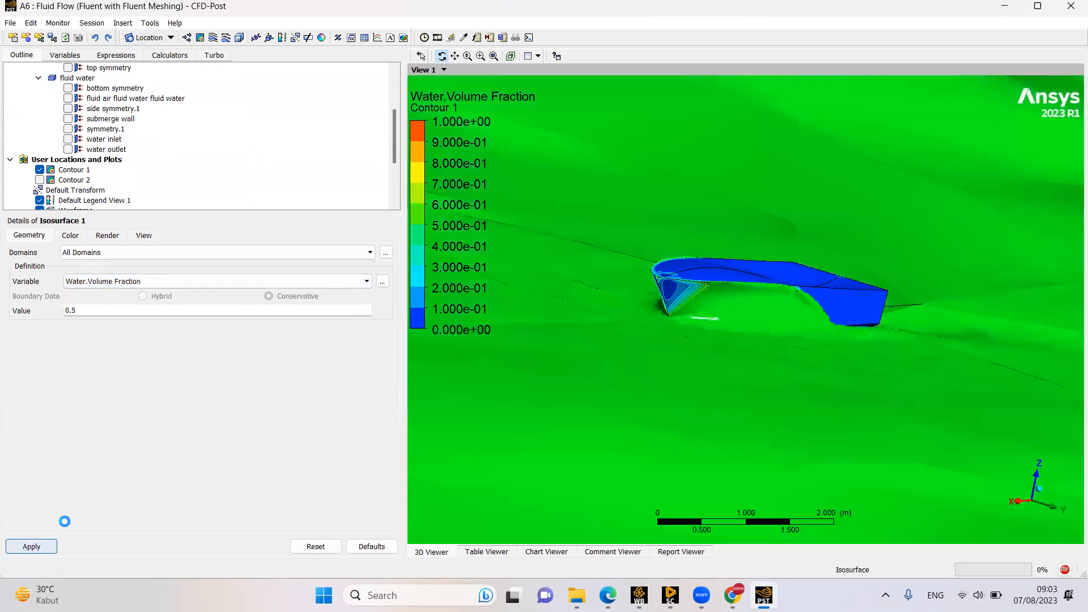
Examine the water surface around the hull on the isosurface from farther out
left_click_drag(788, 288, 794, 299)
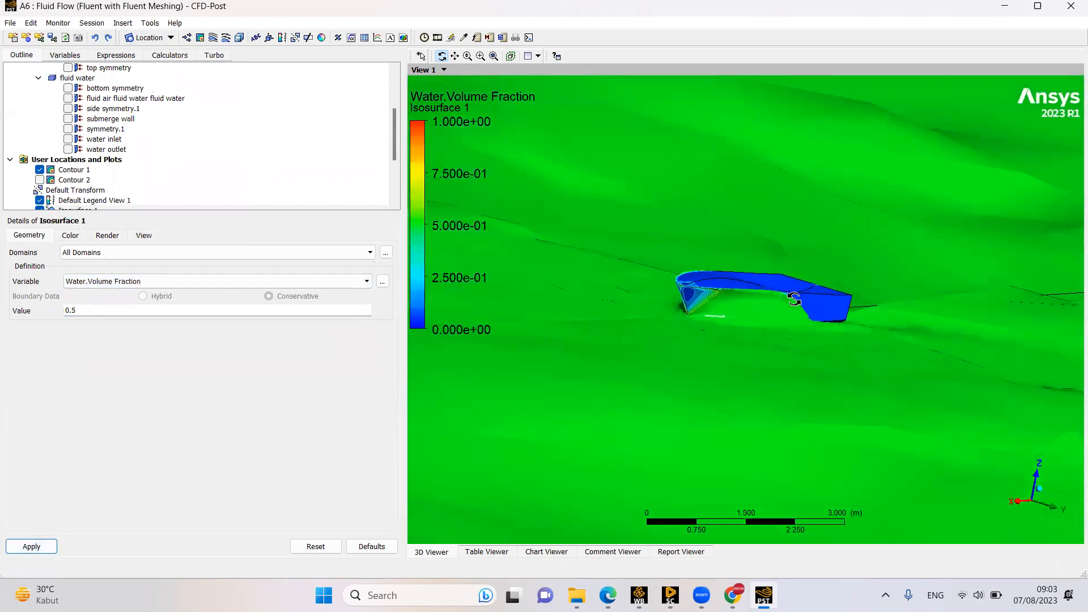
scroll(794, 298, "down", 4)
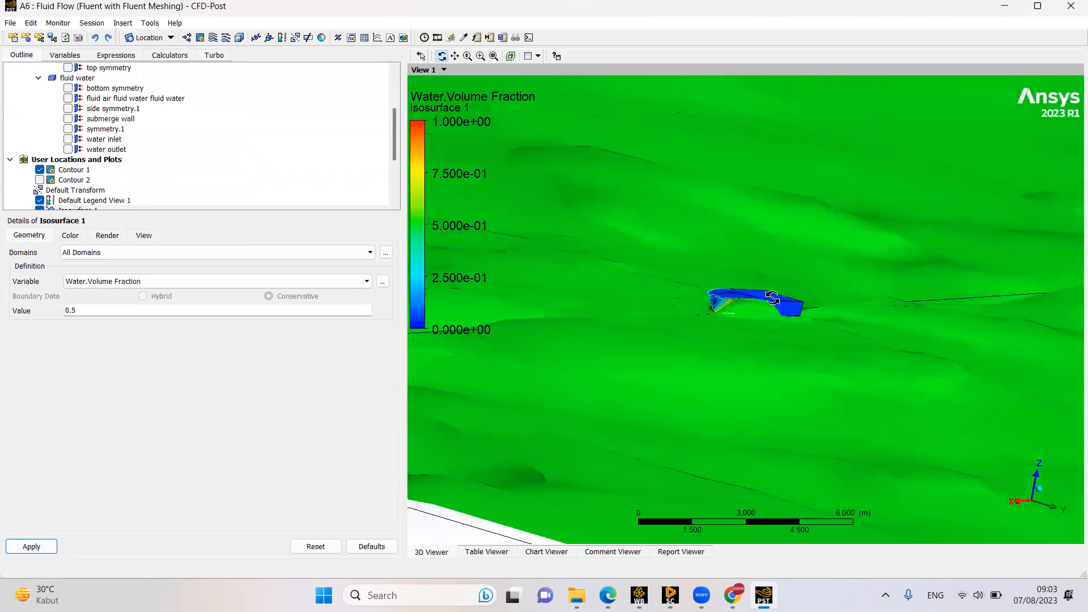
scroll(772, 297, "down", 3)
left_click_drag(762, 264, 758, 84)
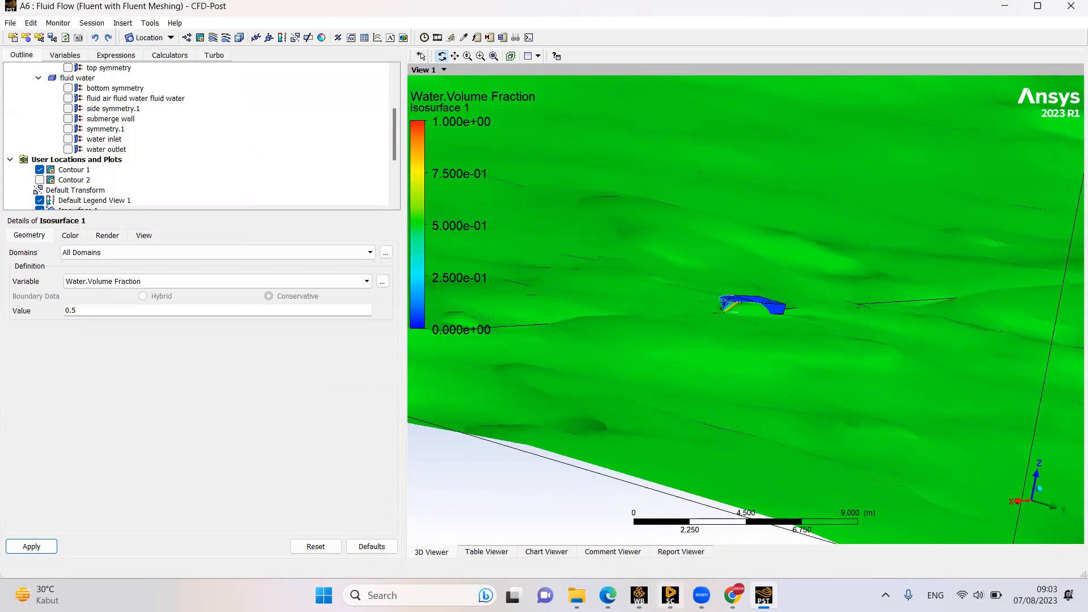
left_click(638, 595)
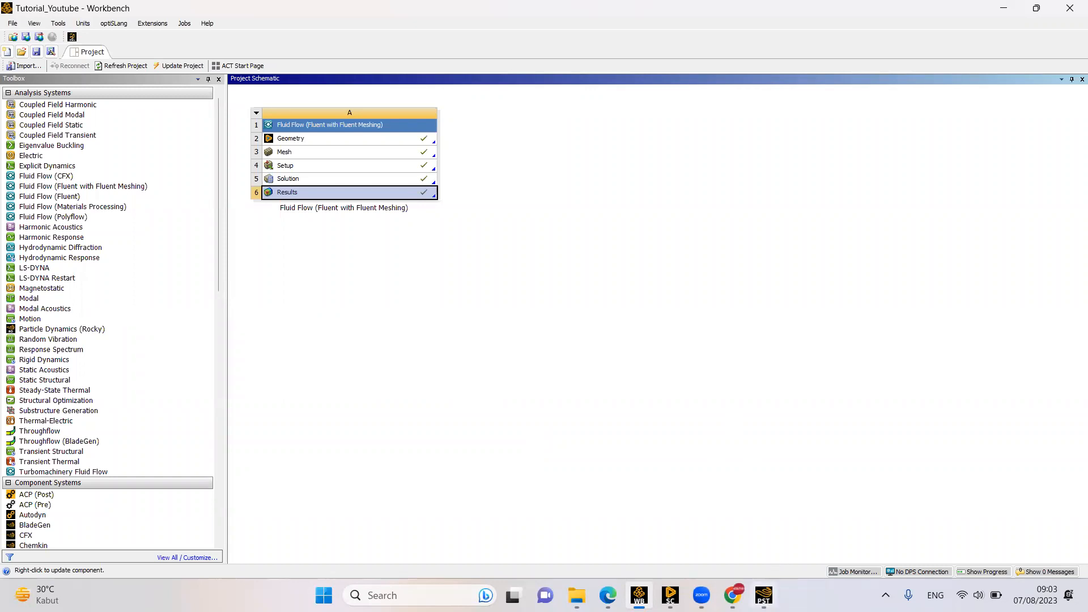
mouse_move(763, 595)
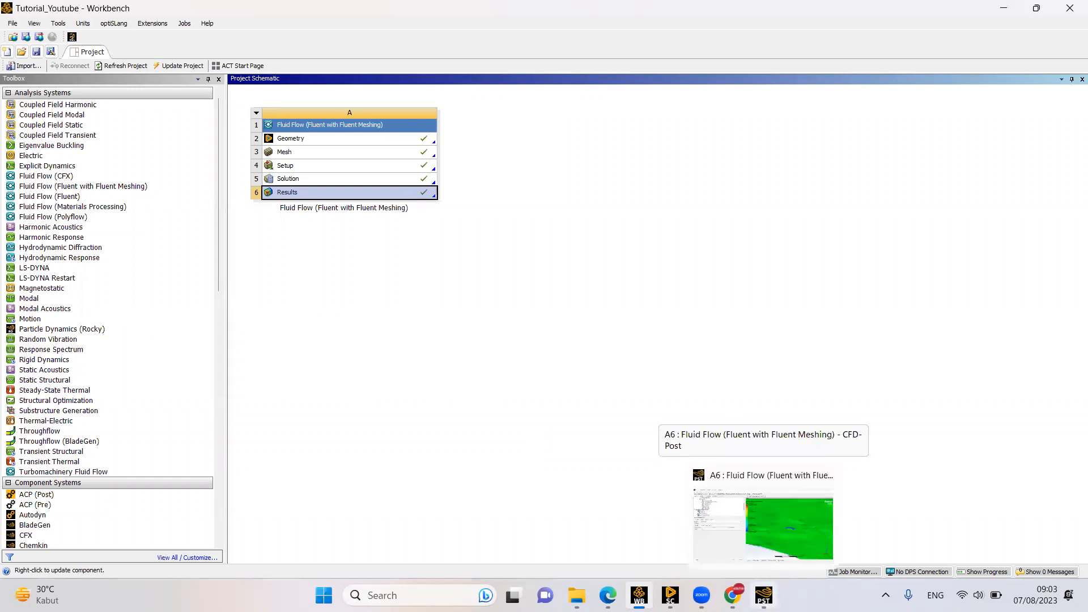
left_click(762, 524)
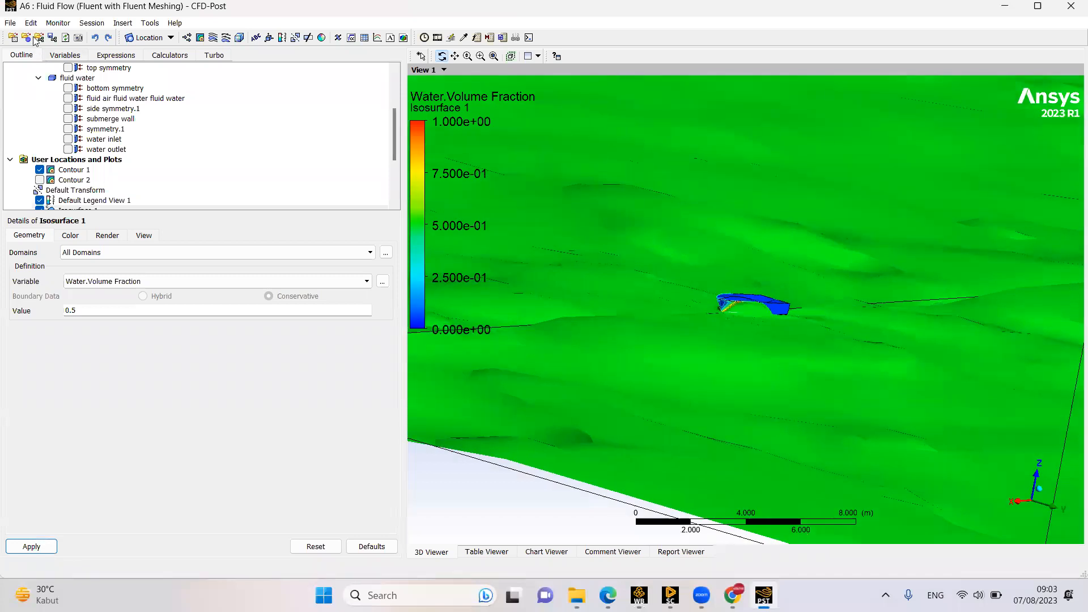
scroll(789, 257, "up", 1)
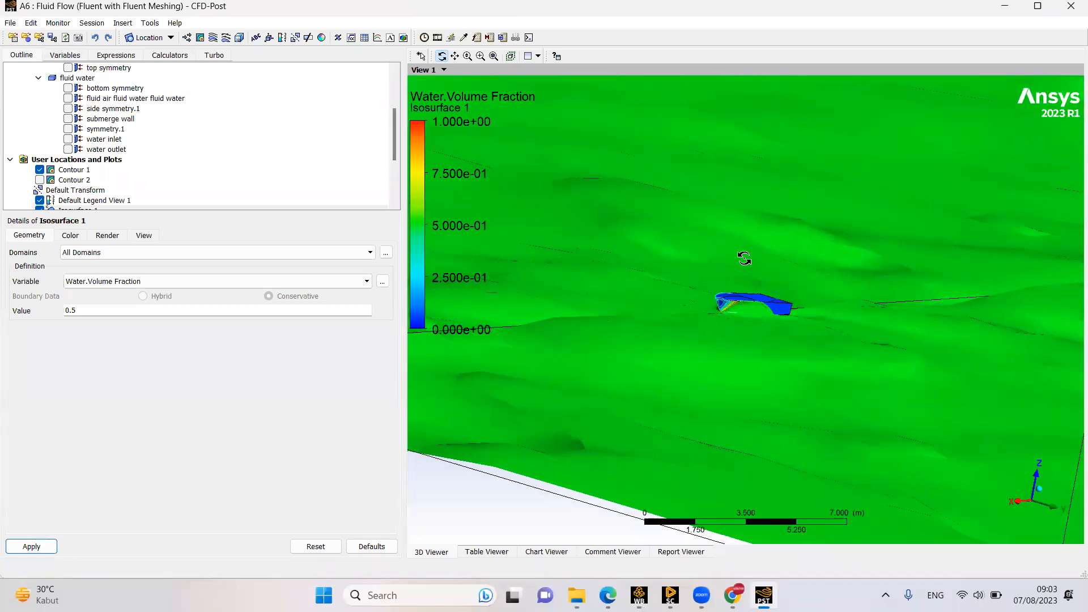